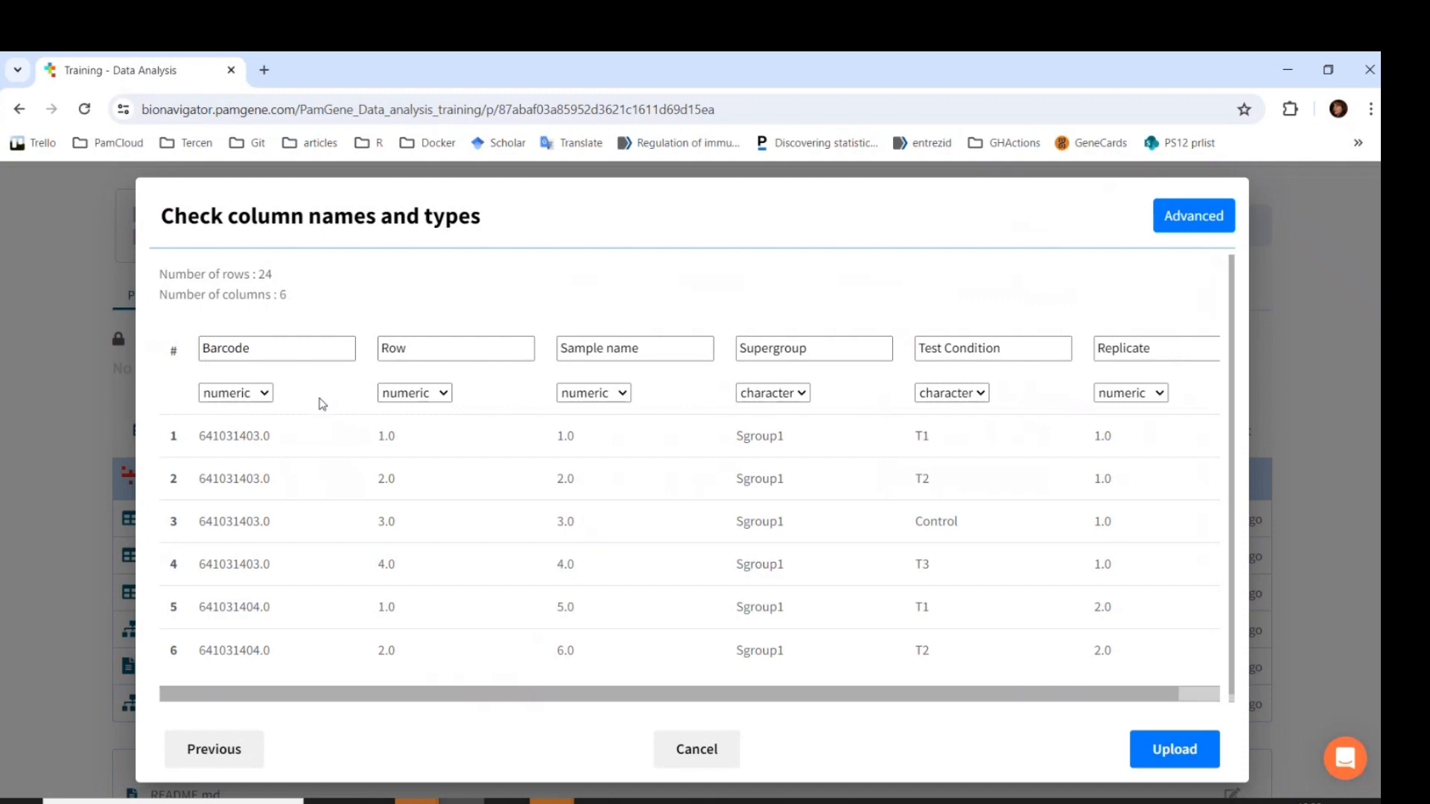
- Set the Barcode column's type to character for the data set being uploaded
click(266, 395)
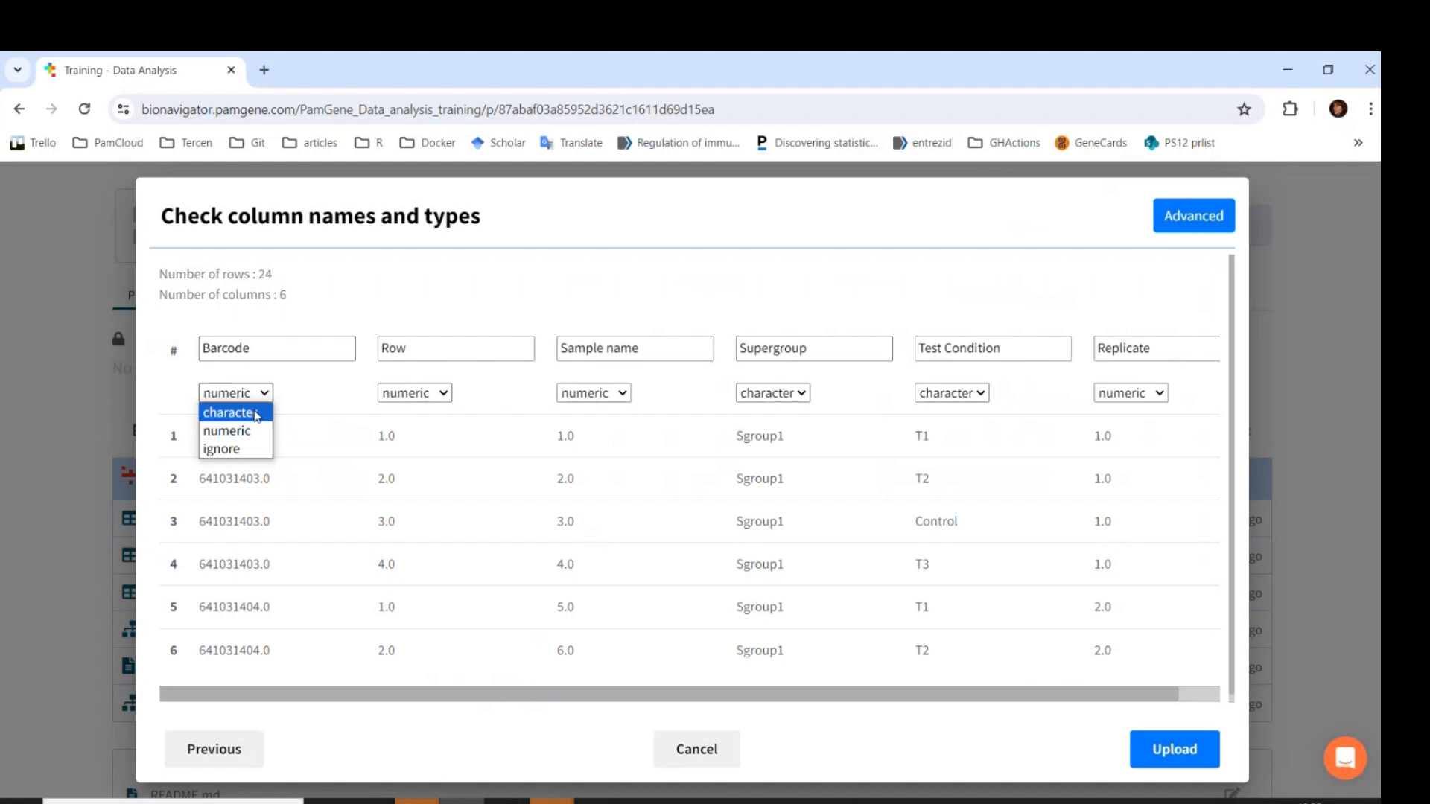
click(257, 414)
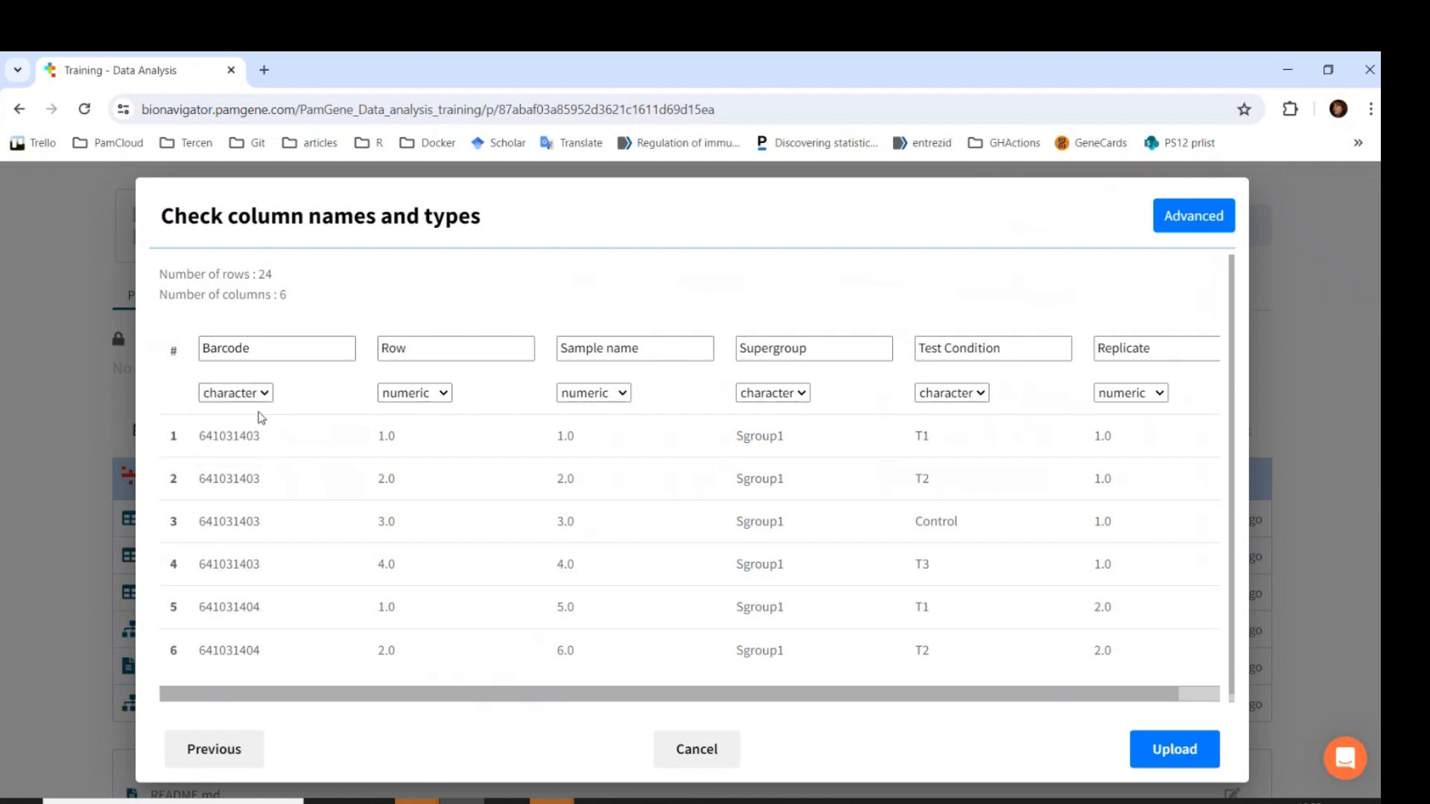
click(441, 395)
click(439, 399)
click(265, 394)
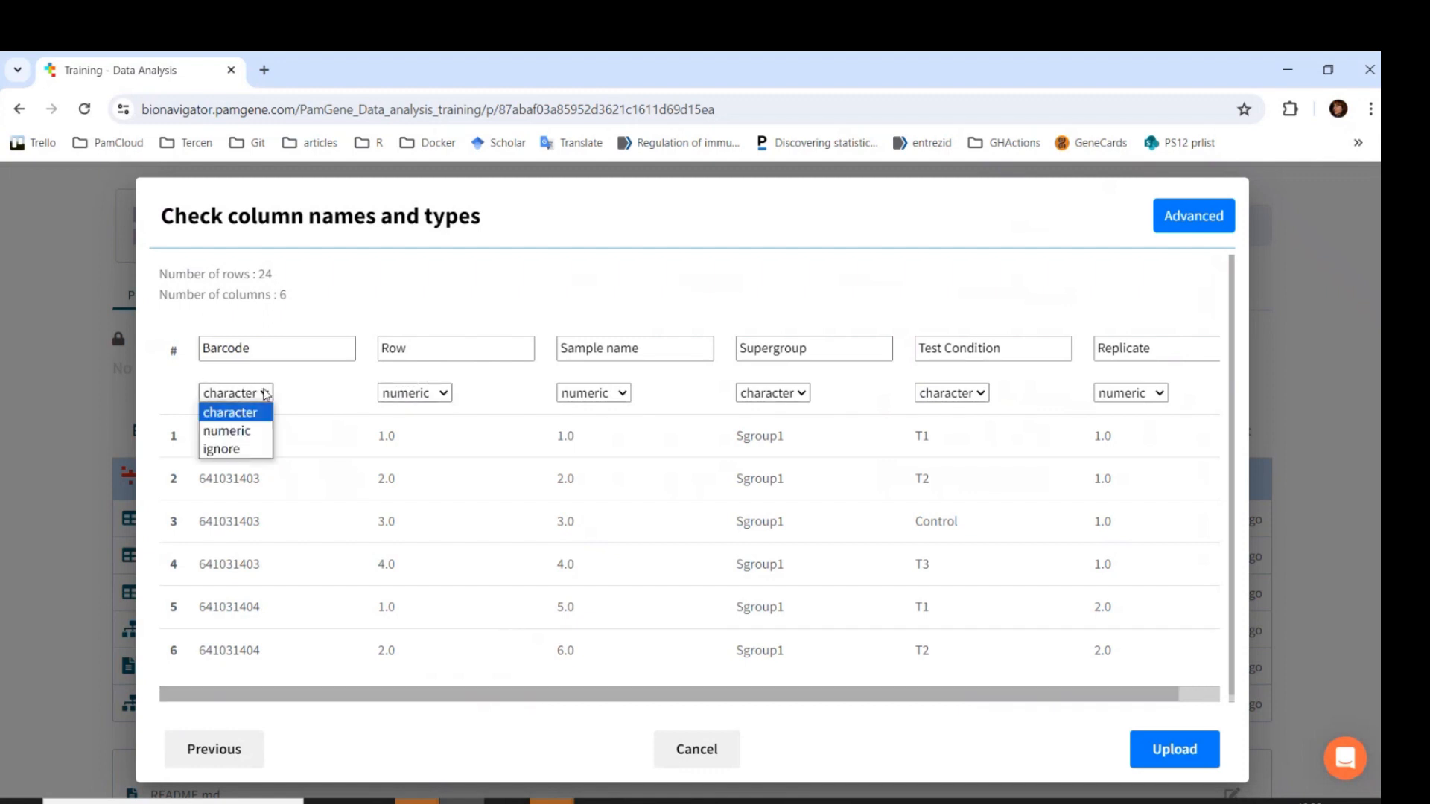
click(265, 391)
- Set the Sample name and Replicate columns to character type and upload the data set
drag(566, 698, 730, 686)
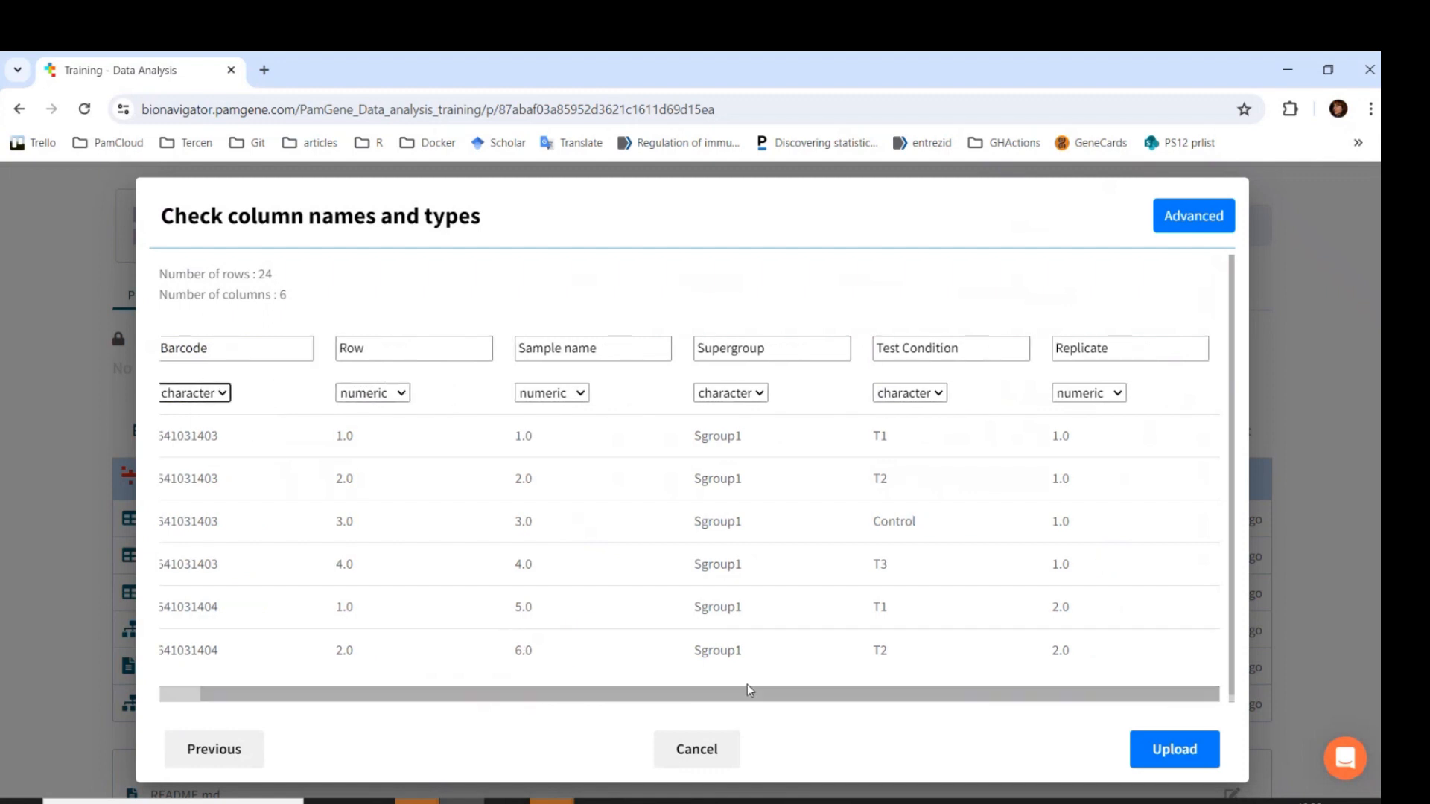
click(588, 395)
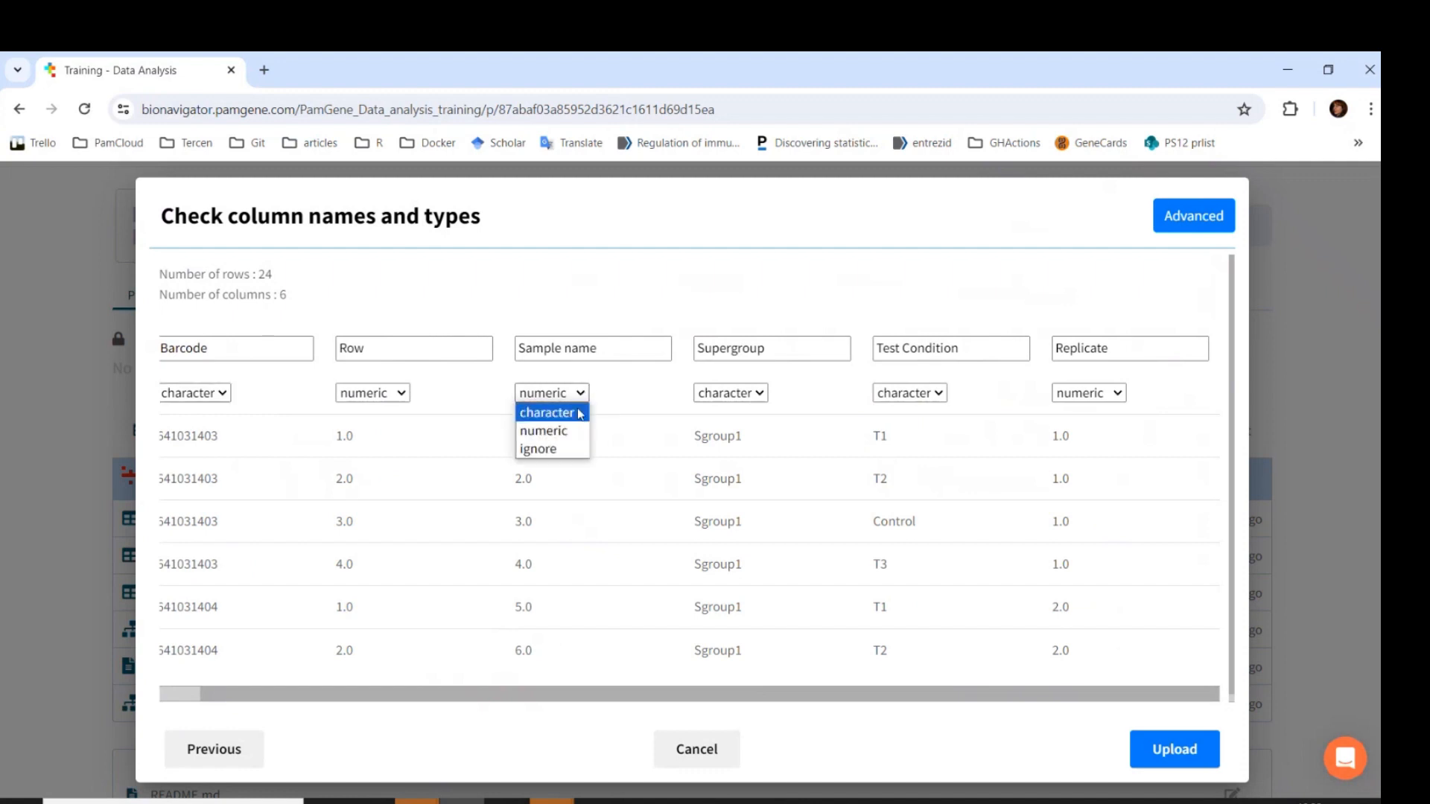
click(581, 413)
click(1120, 395)
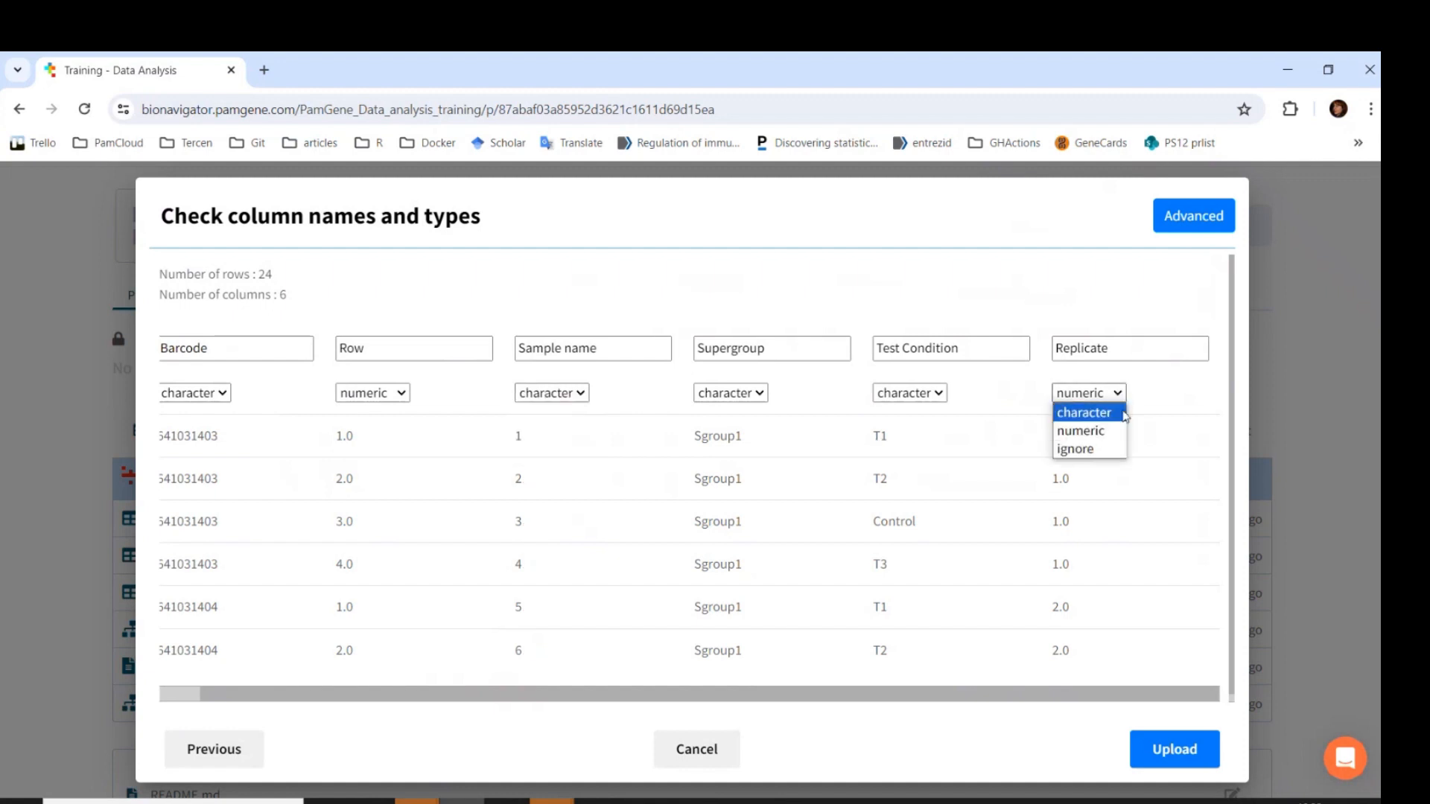
click(1126, 415)
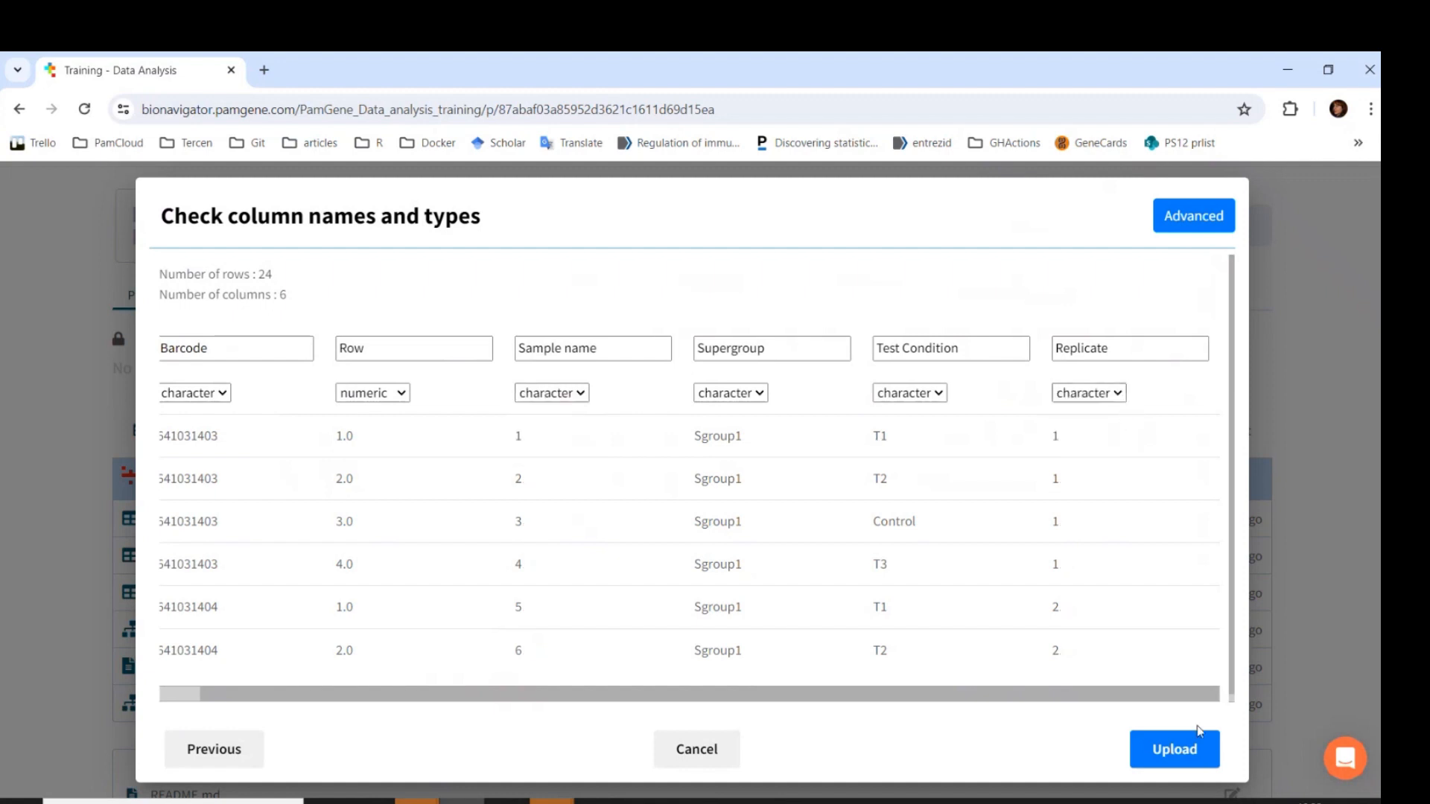
click(1182, 754)
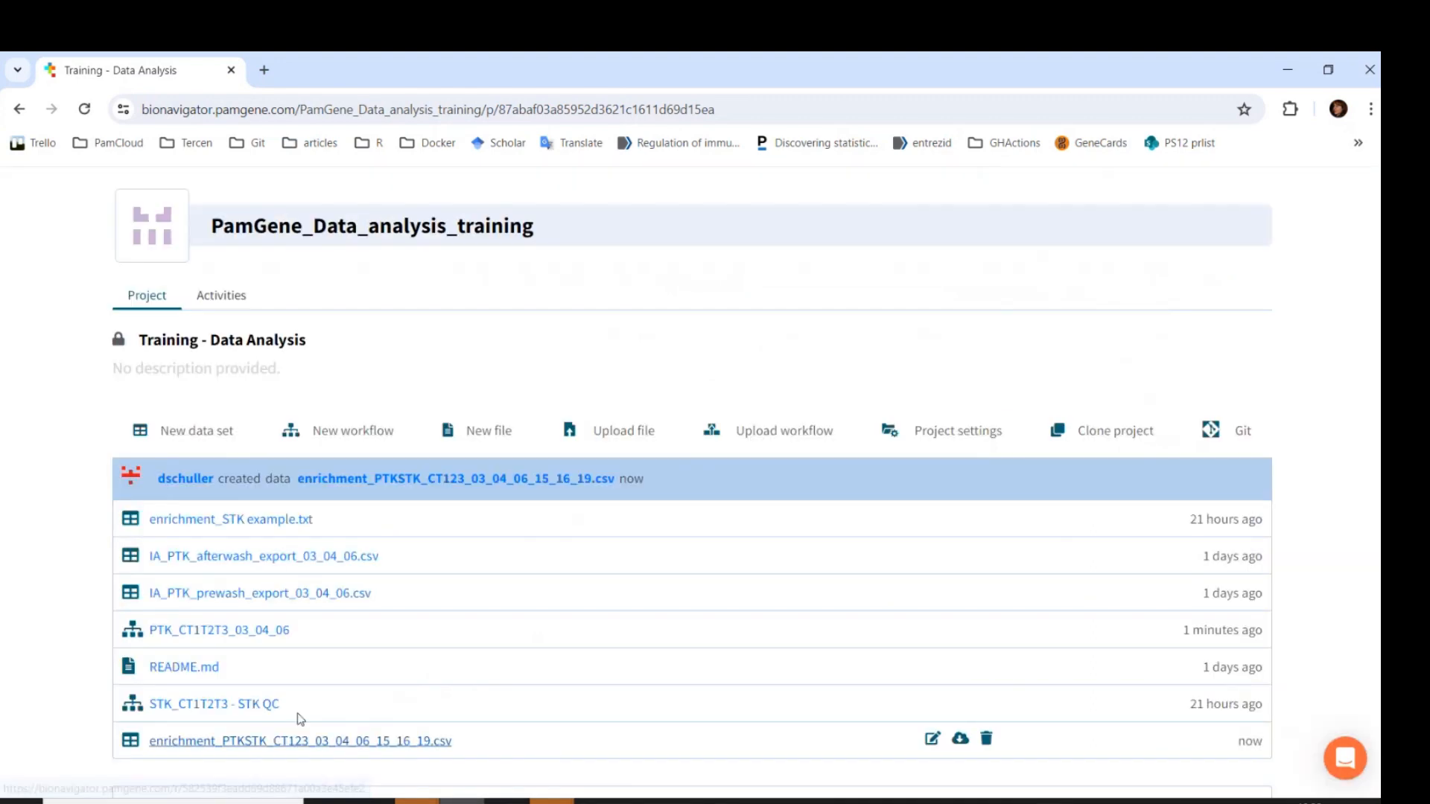
- In the PTK_CT1T2T3_03_04_06 workflow, load IA_PTK_afterwash_export_03_04_06.csv and IA_PTK_prewash_export_03_04_06.csv into the afterwash table step
click(240, 643)
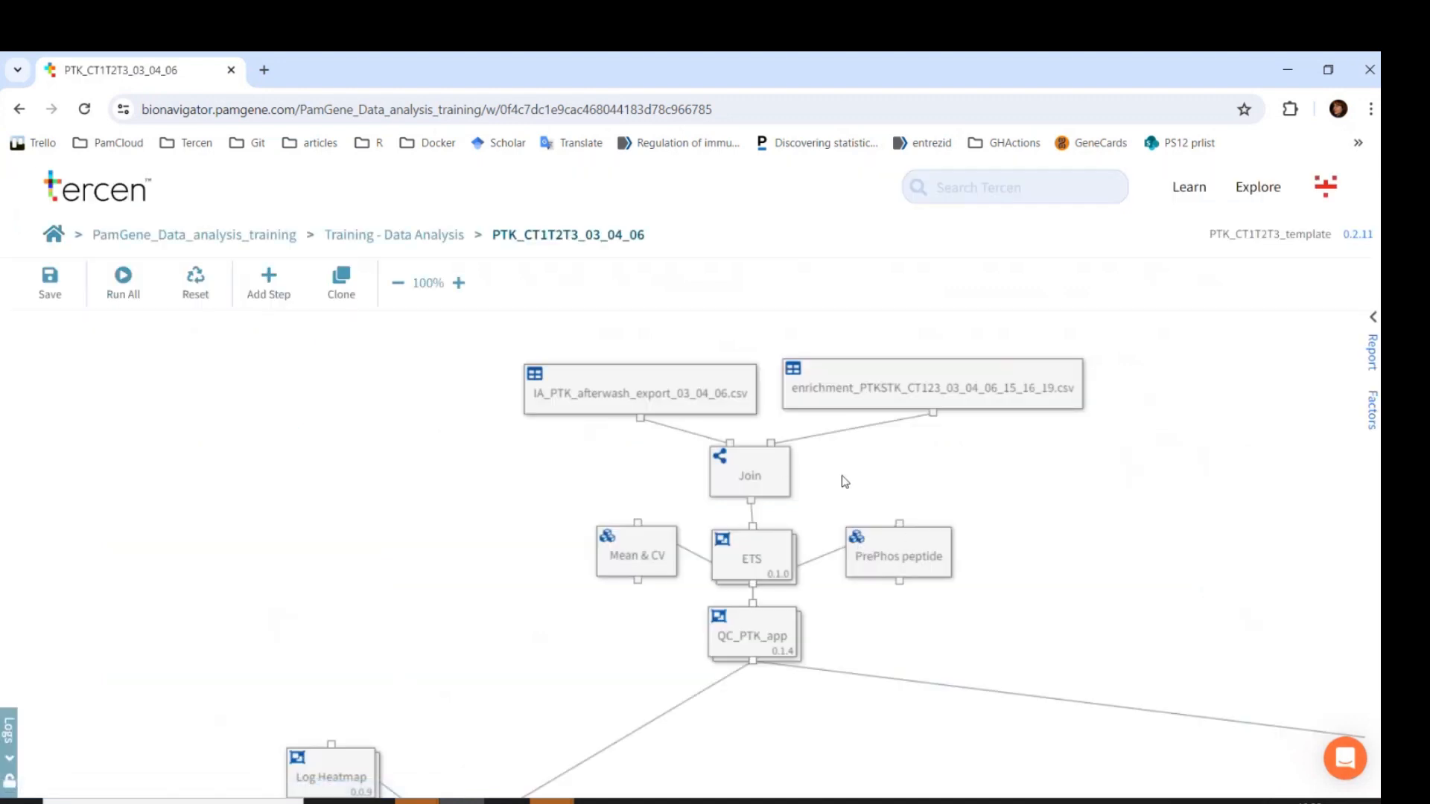
click(682, 411)
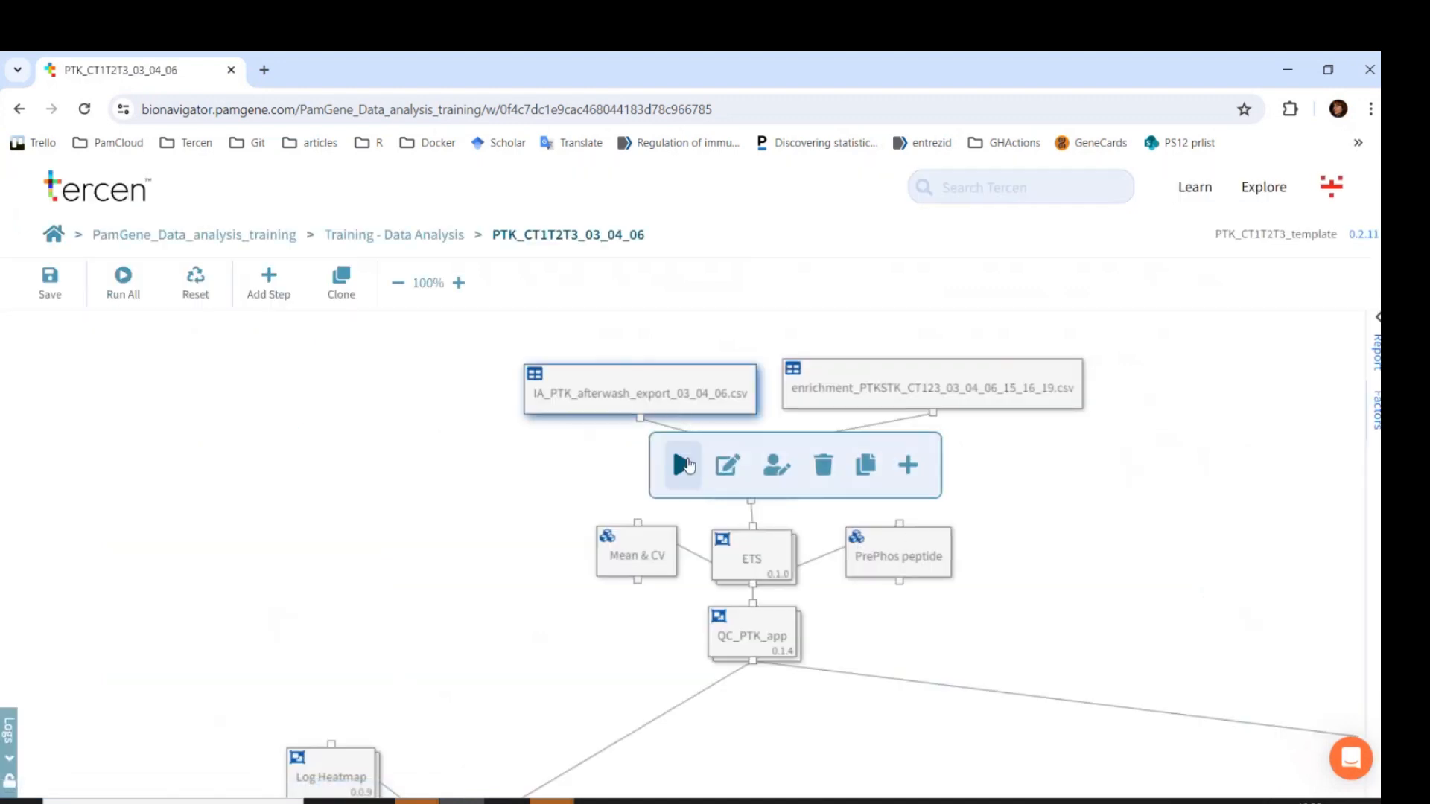
click(688, 472)
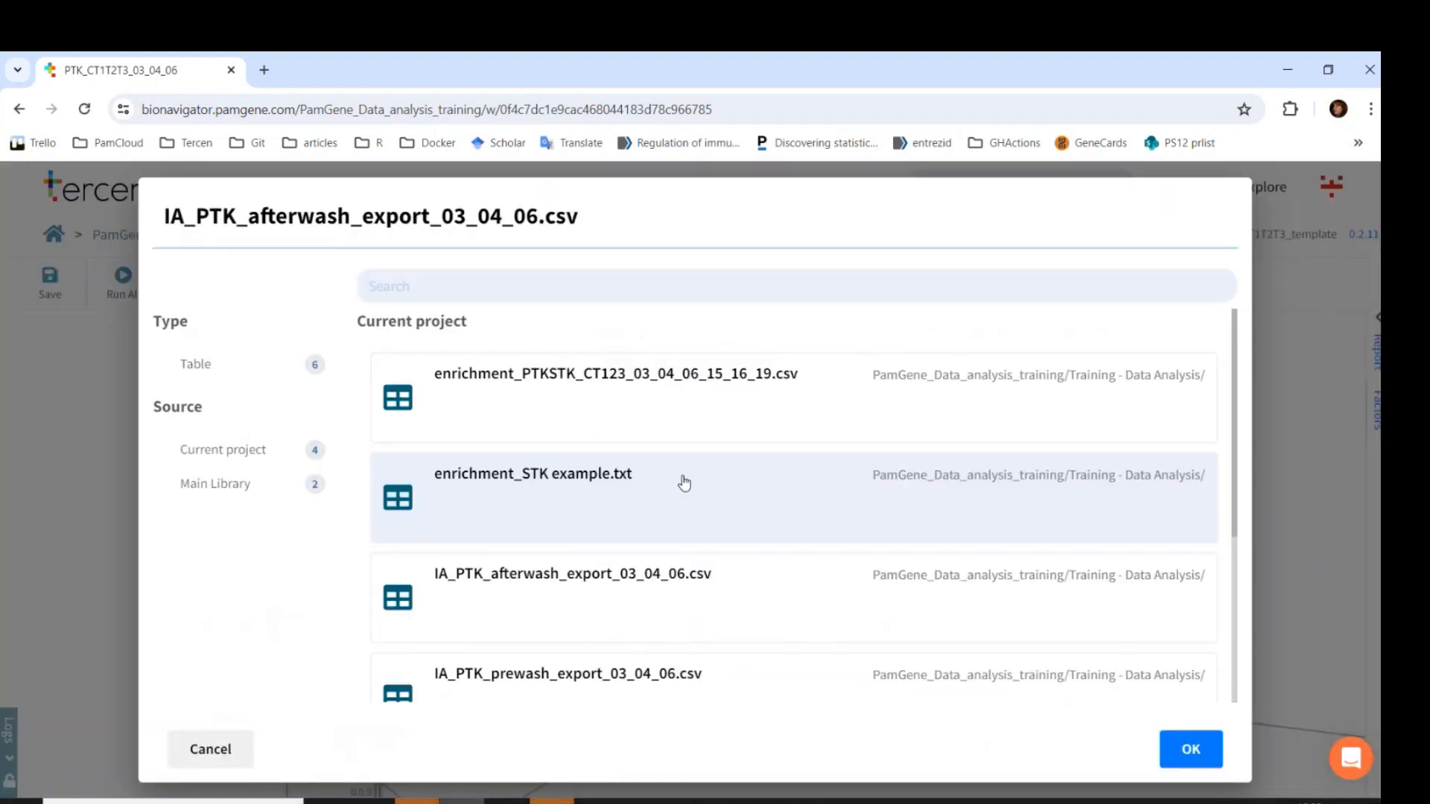
click(602, 583)
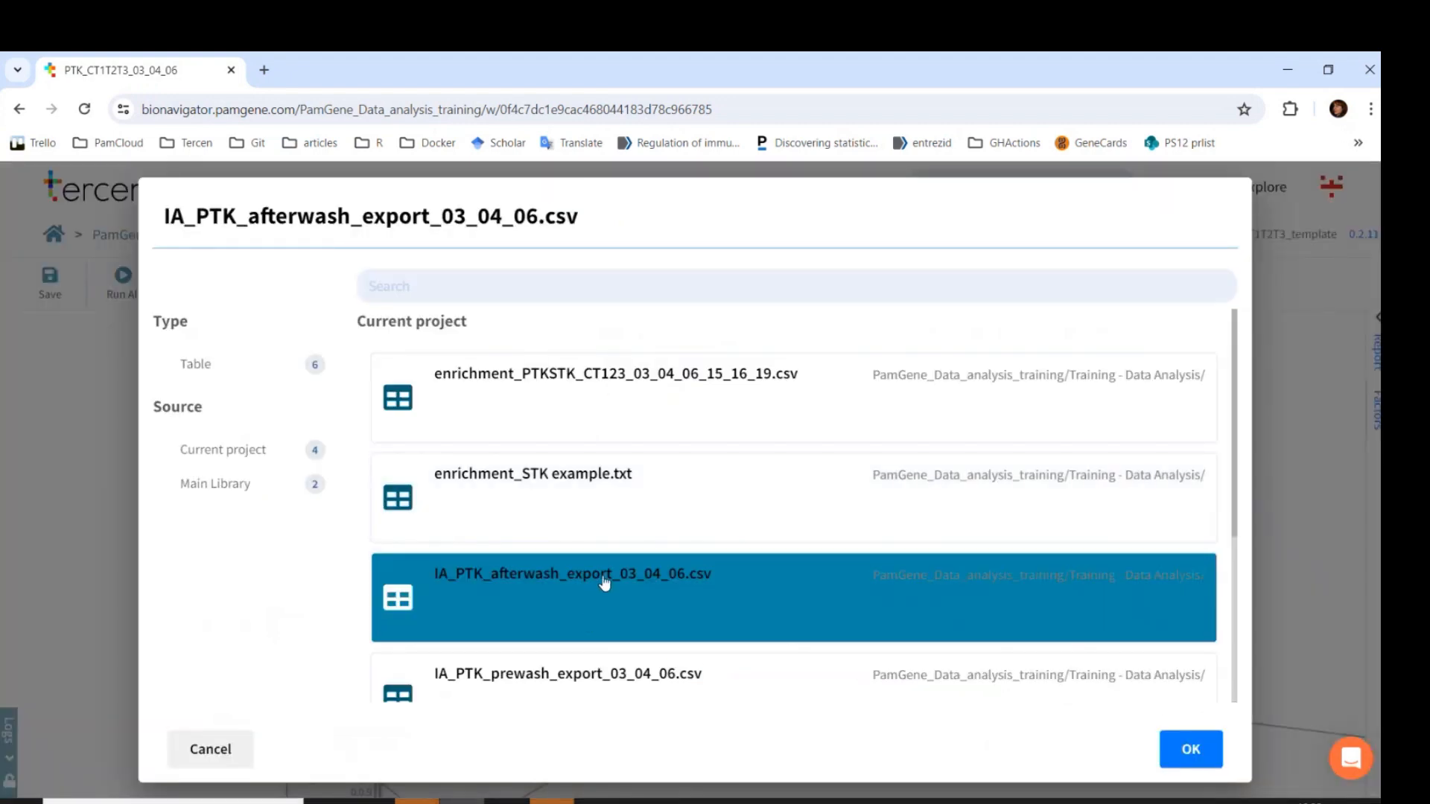
scroll(648, 568, down, 1)
click(645, 581)
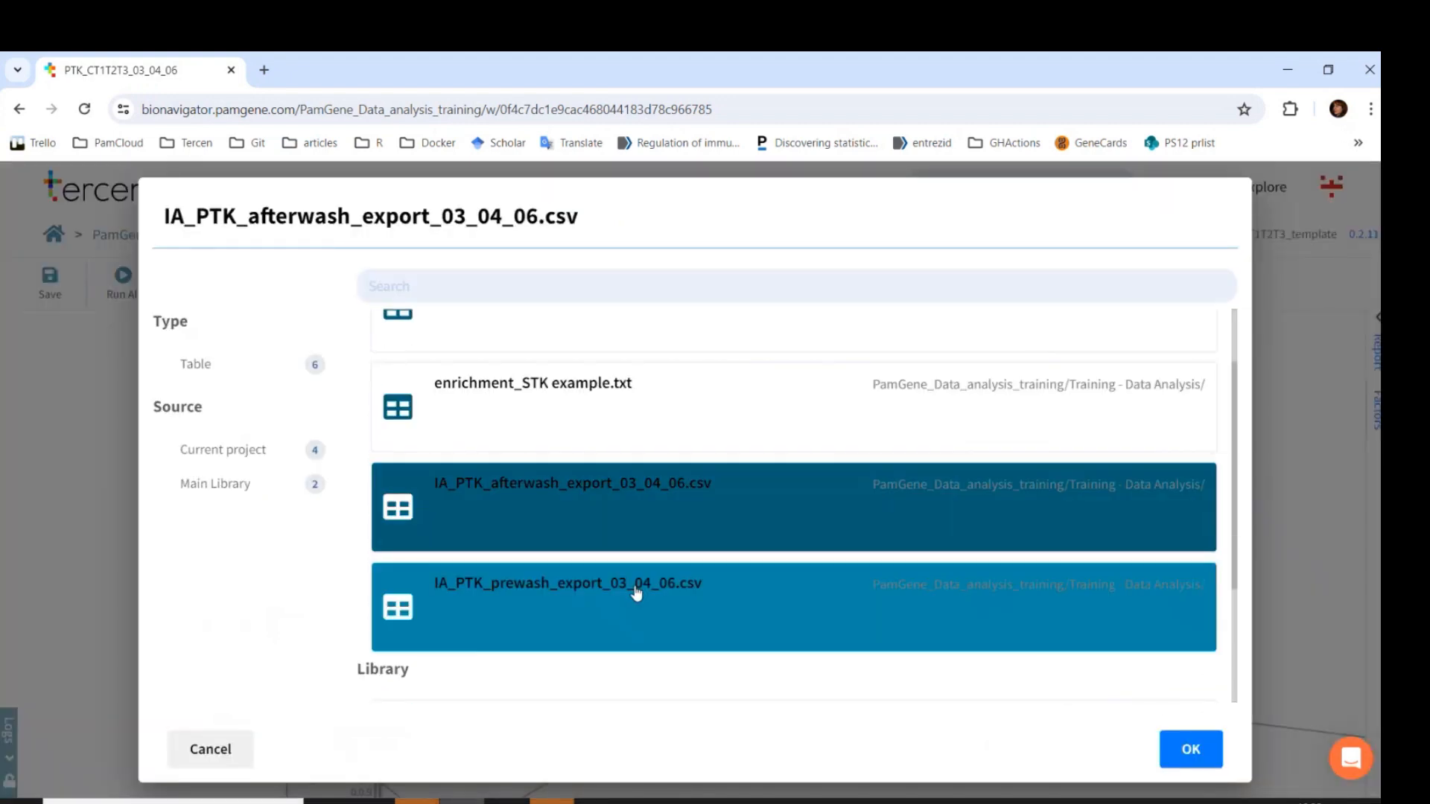
click(1192, 749)
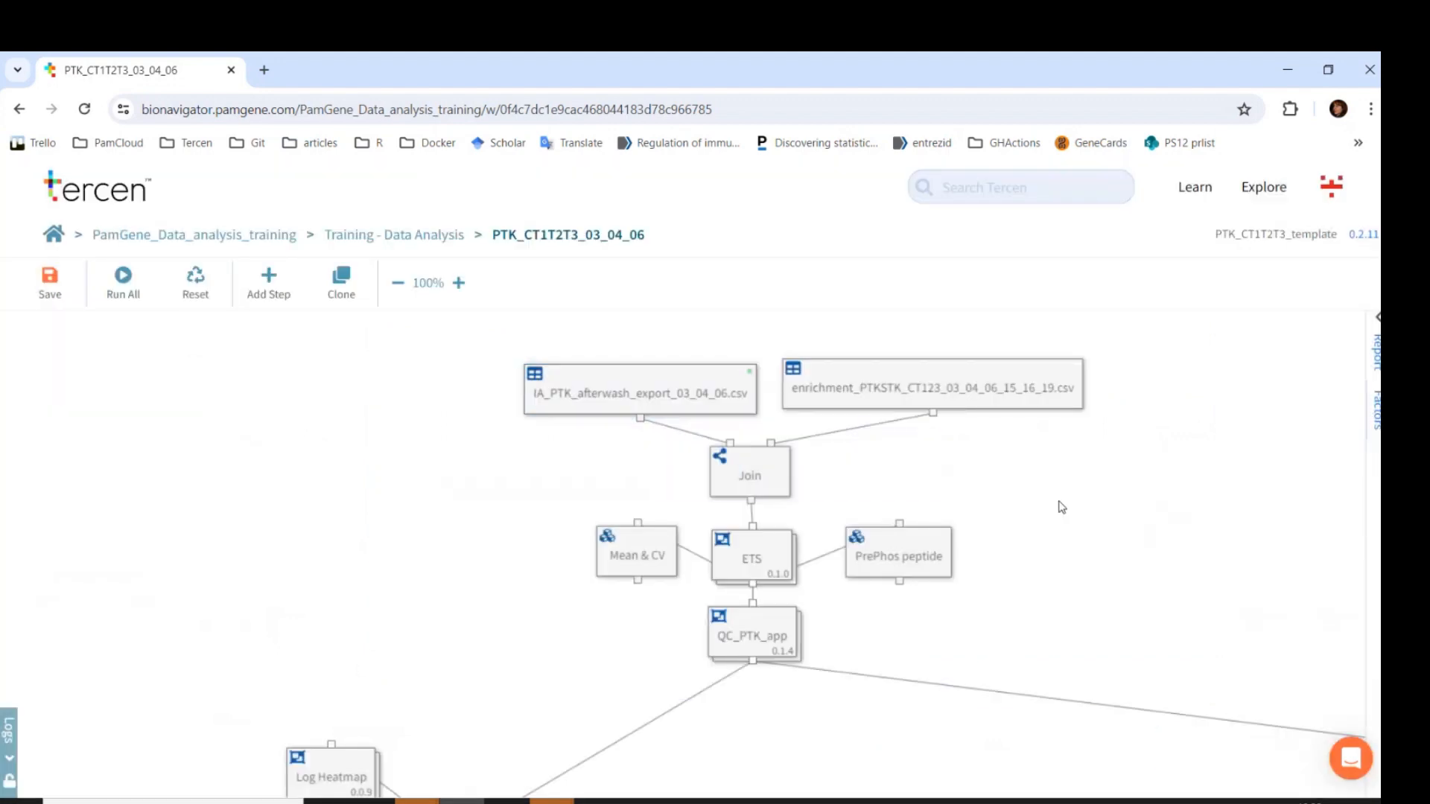
- Load enrichment_PTKSTK_CT123_03_04_06_15_16_19.csv into the enrichment table step and run the Join step with its existing join factors
mouse_move(991, 393)
click(977, 462)
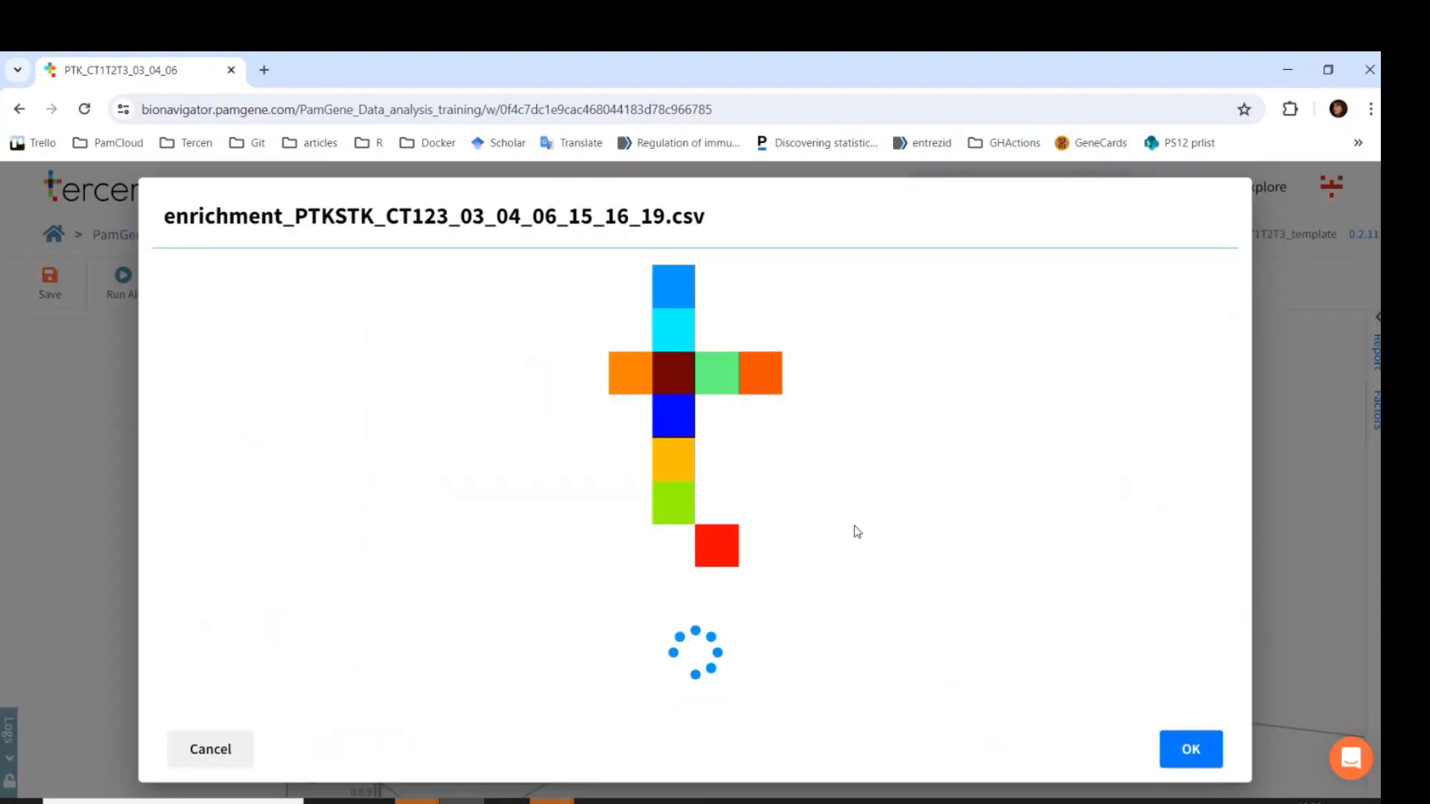
click(689, 406)
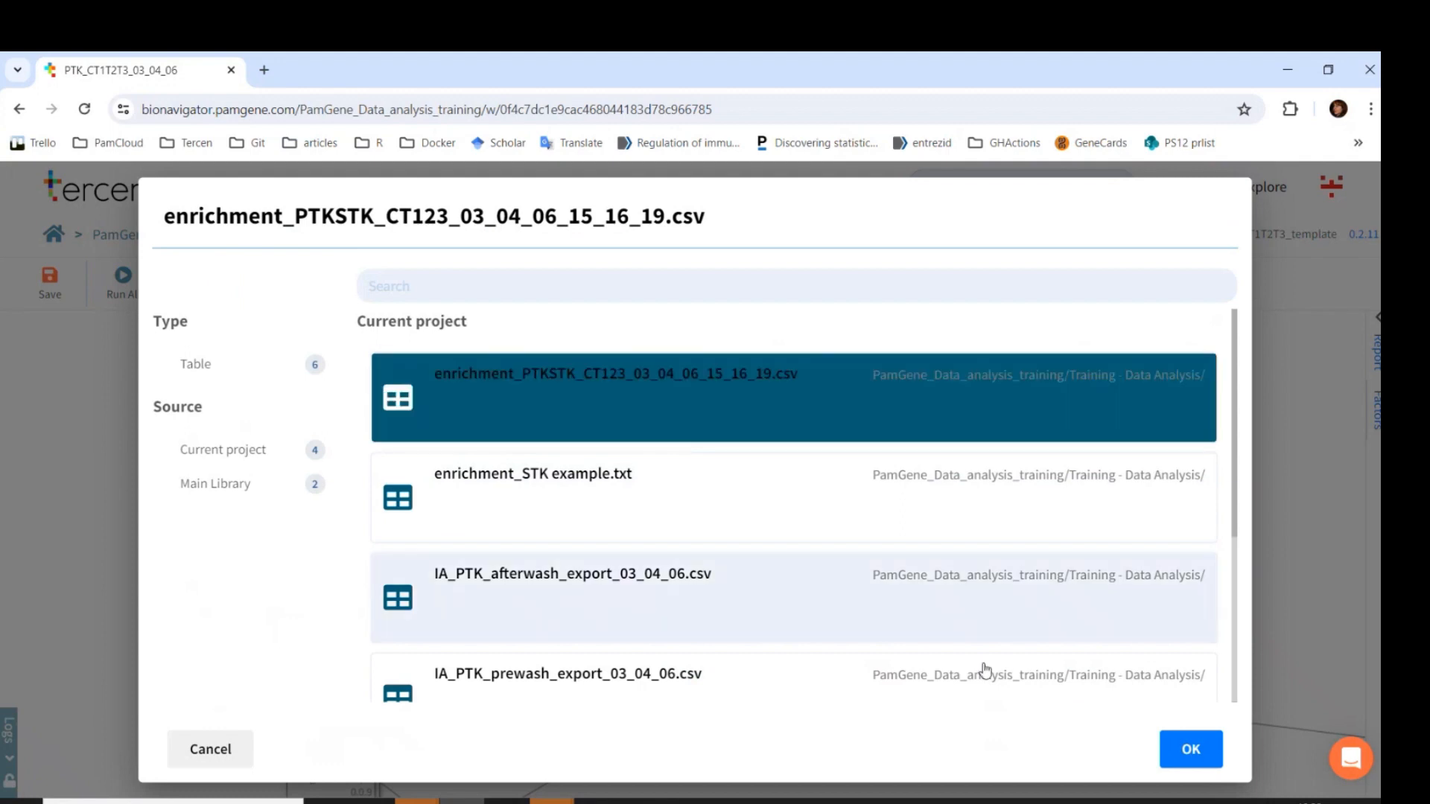
click(1190, 749)
double_click(755, 467)
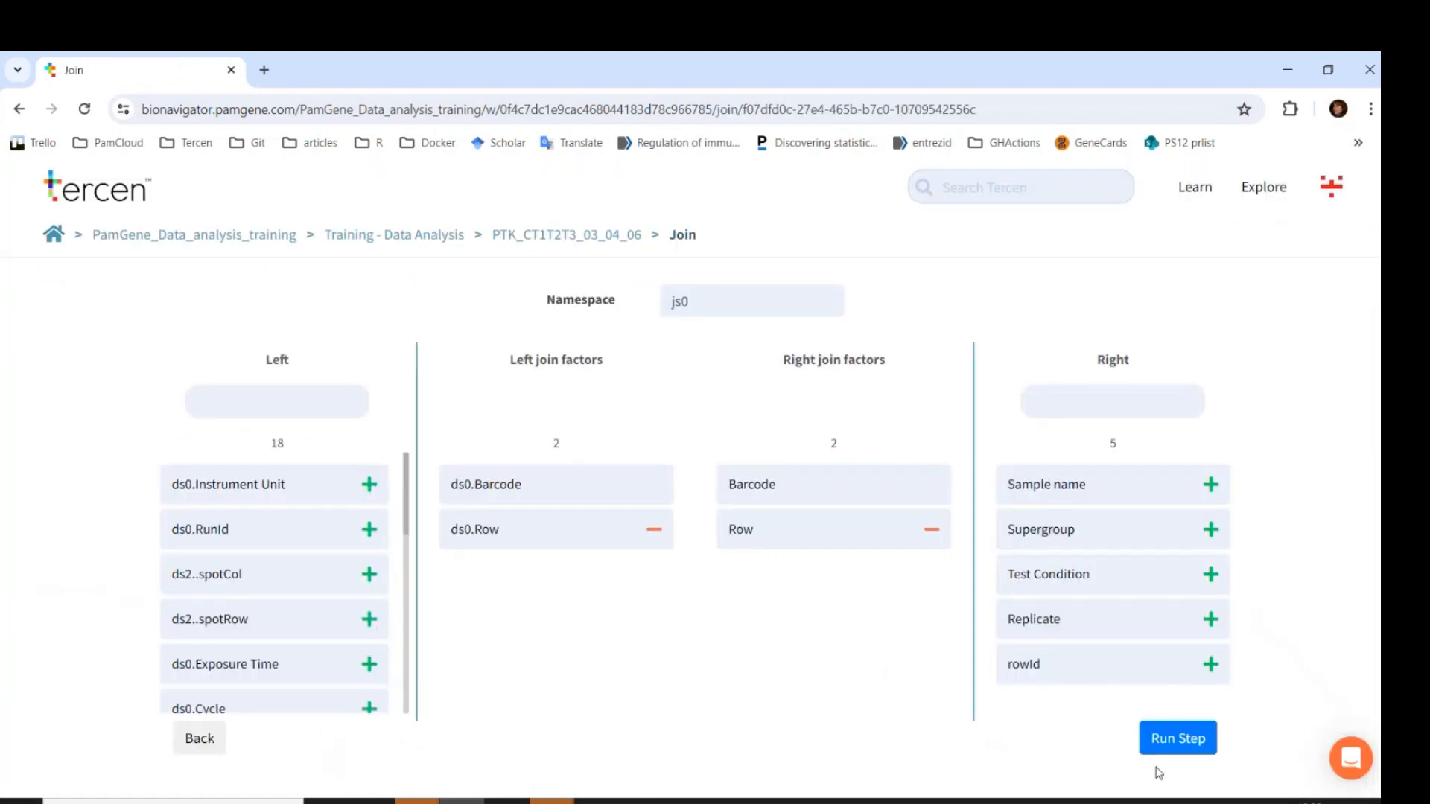
click(1205, 752)
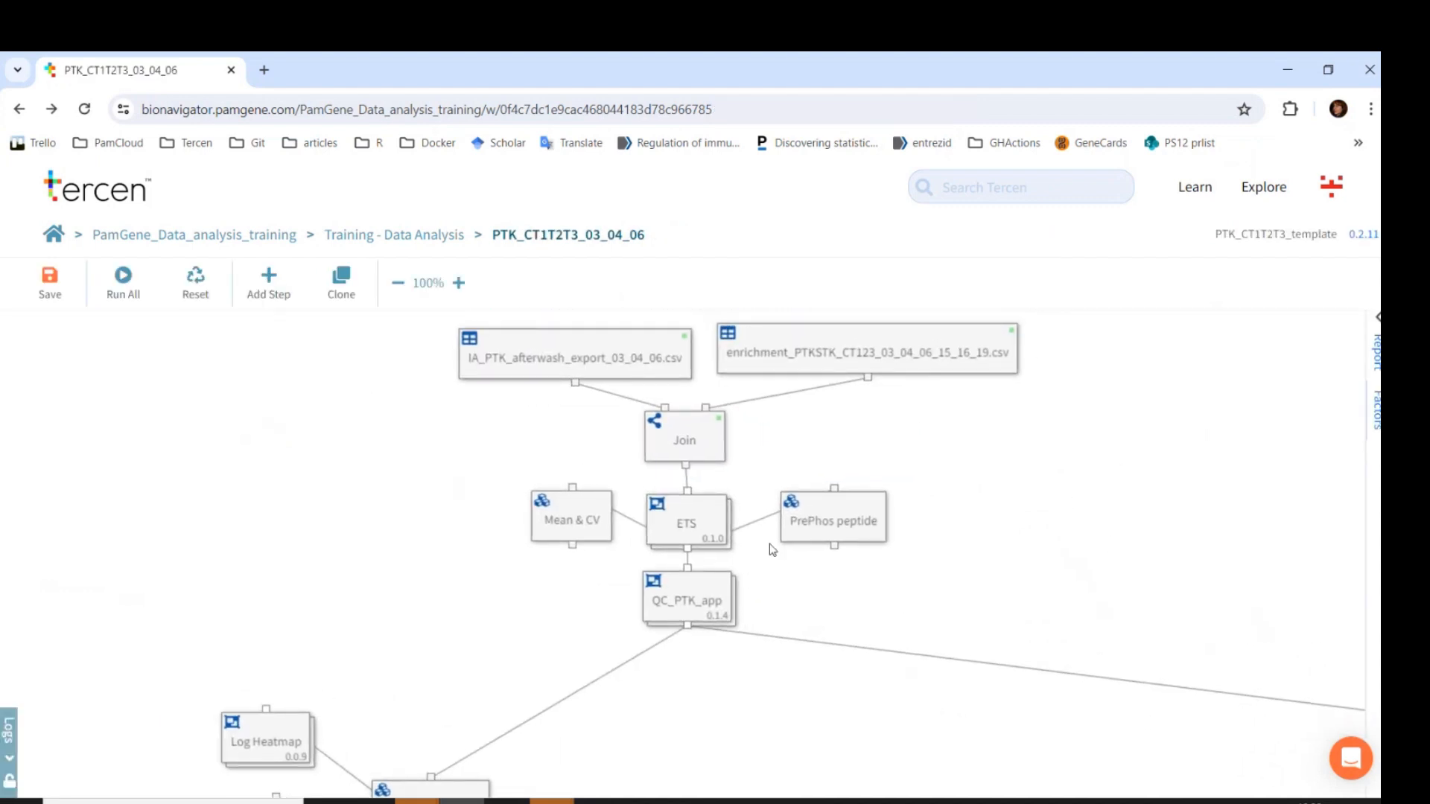
- Review the ETS step's currently selected factors and run the step with them
mouse_move(693, 522)
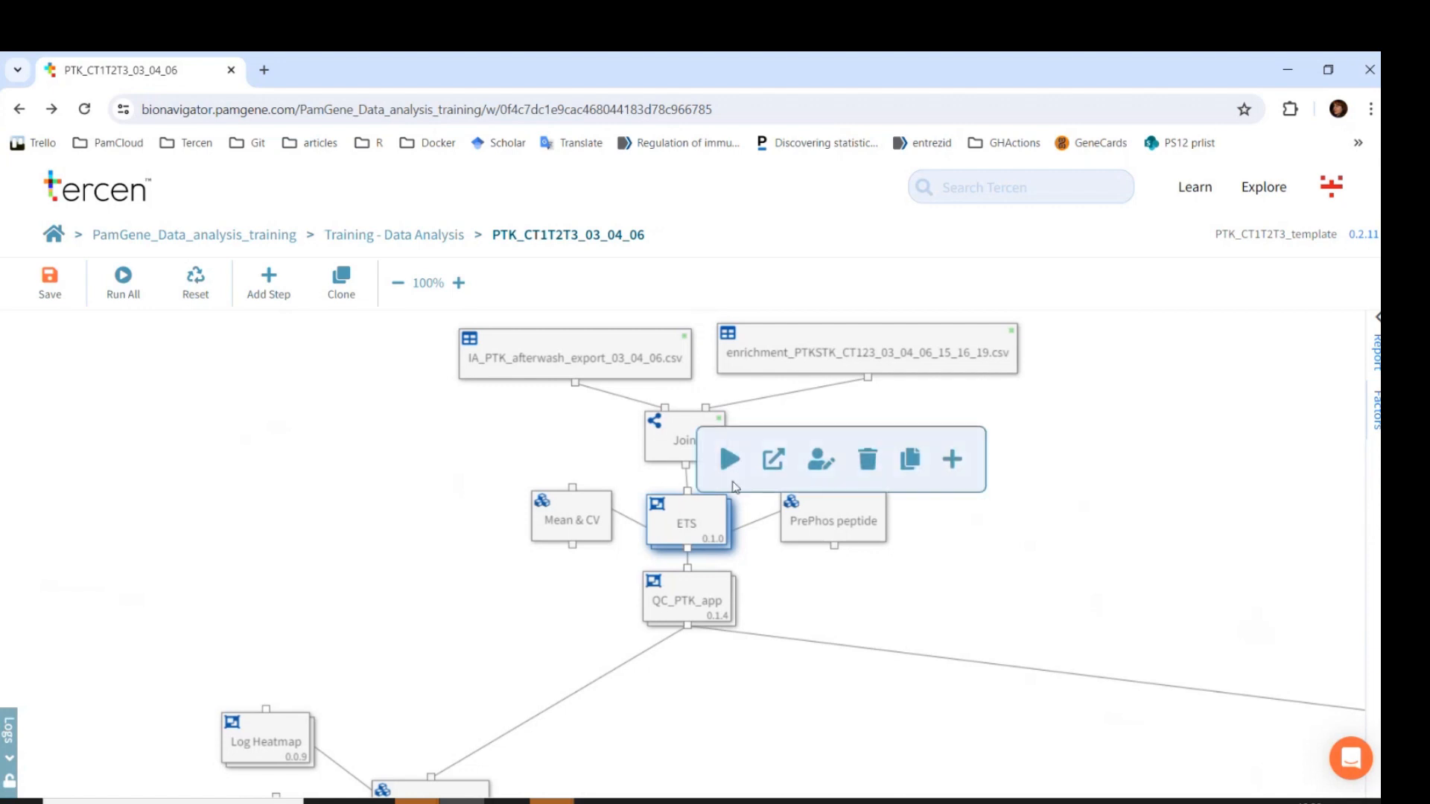
click(736, 468)
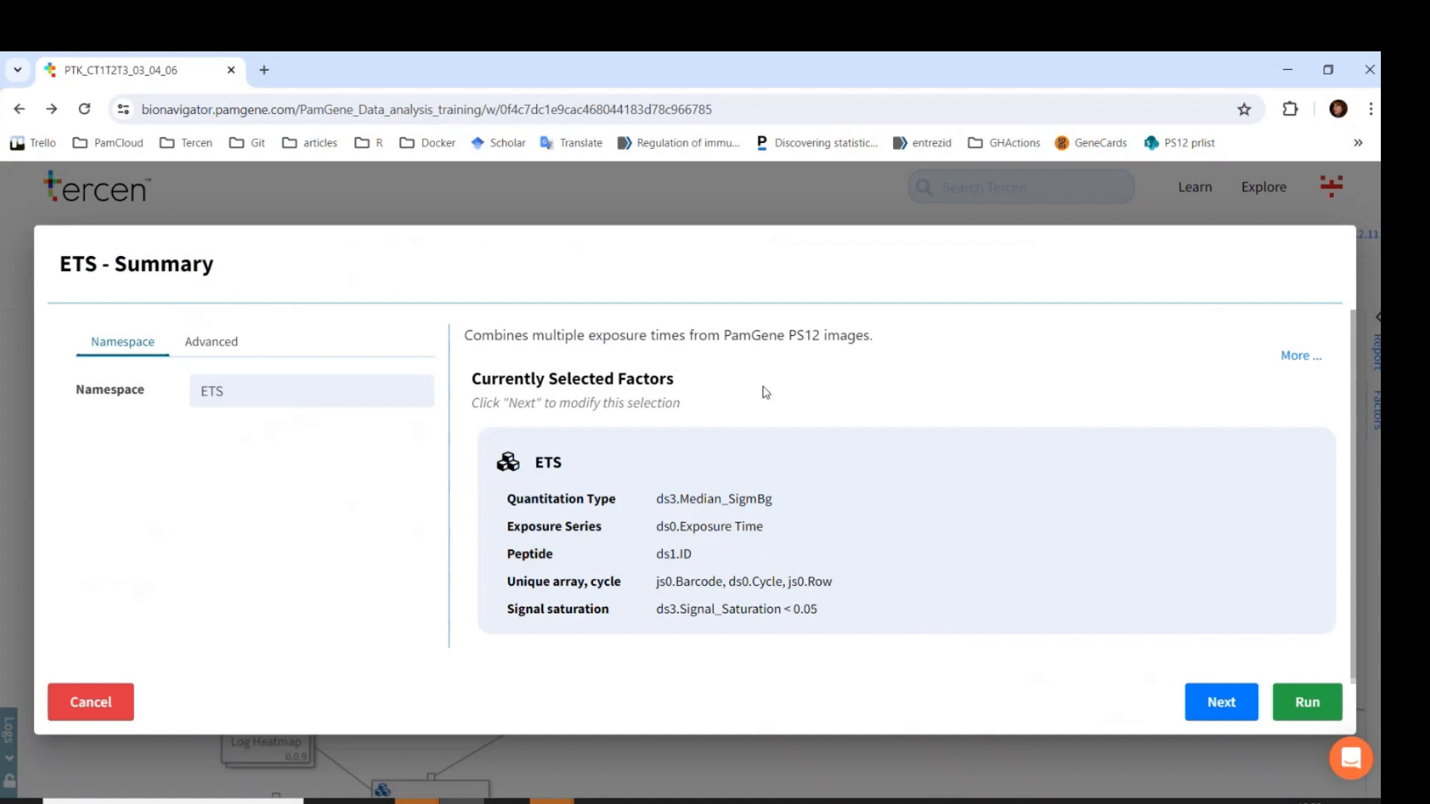
drag(689, 383, 459, 378)
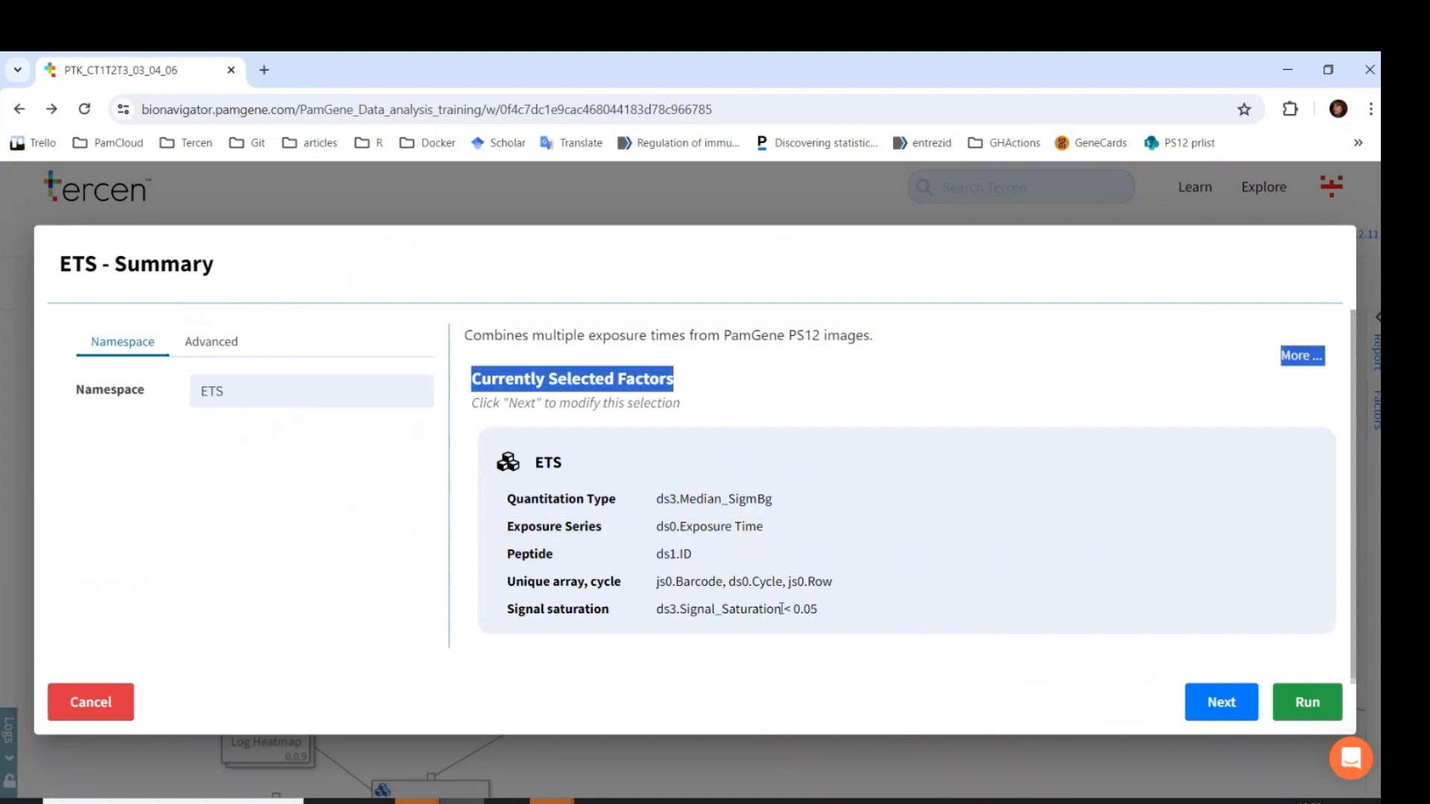
drag(493, 511, 628, 505)
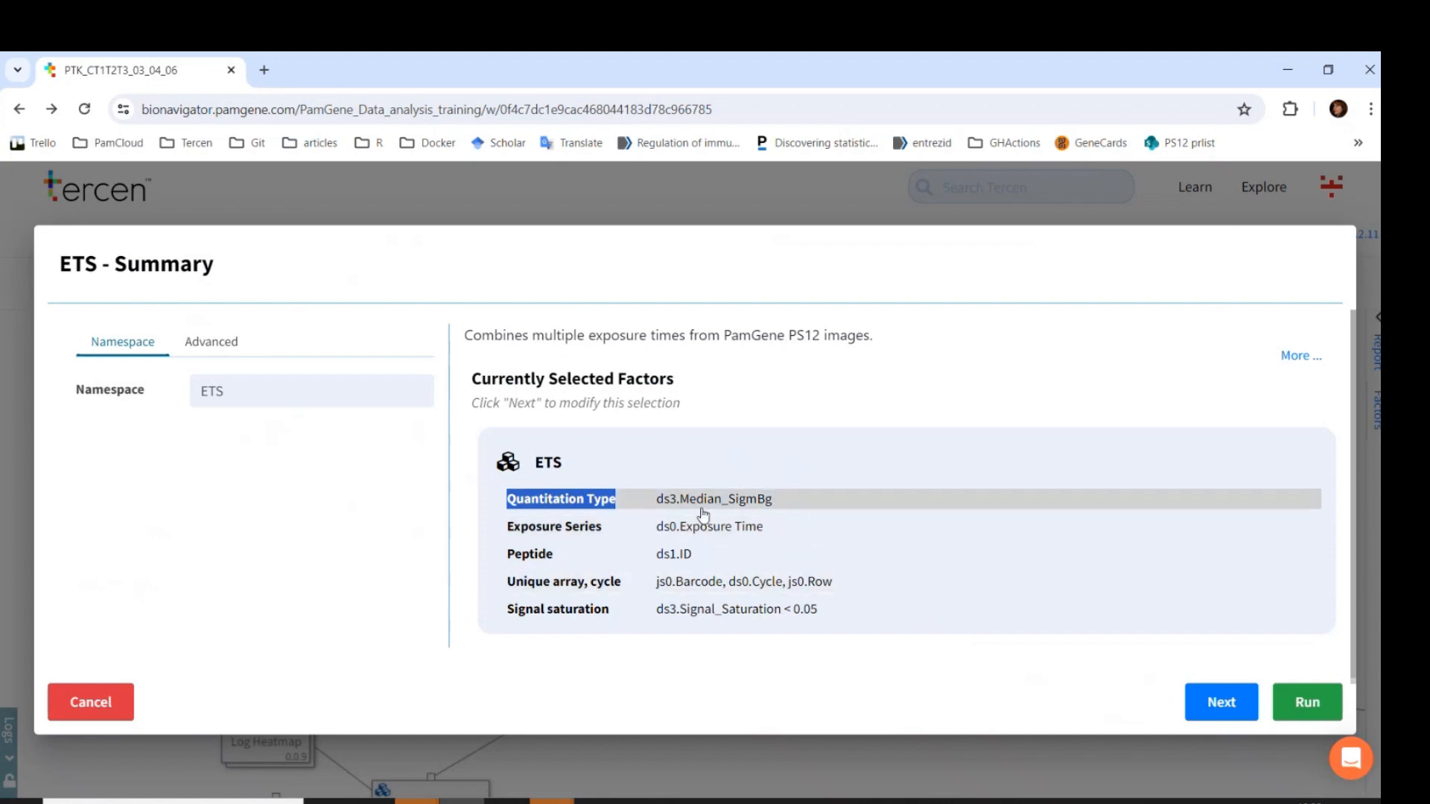
click(485, 514)
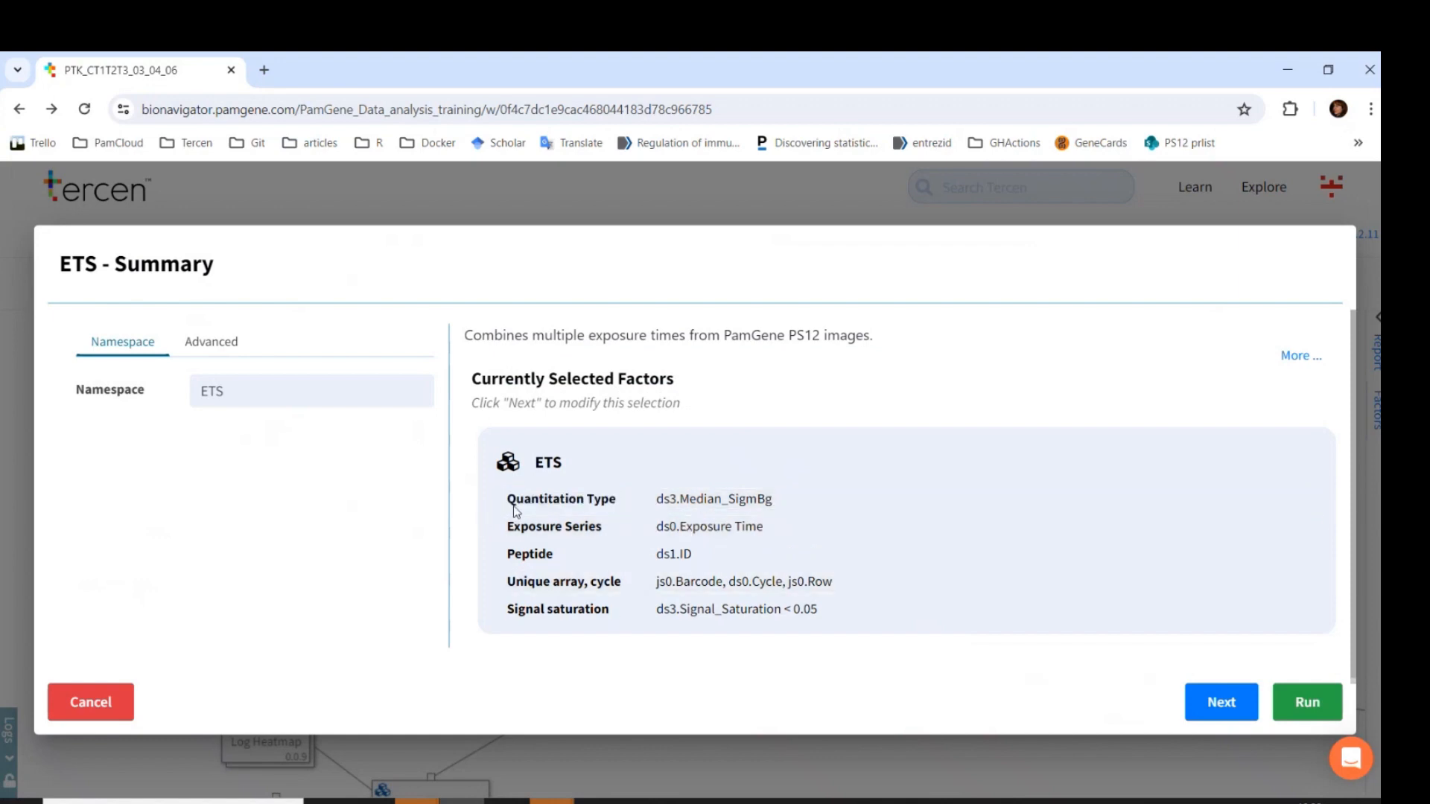
drag(511, 504, 845, 498)
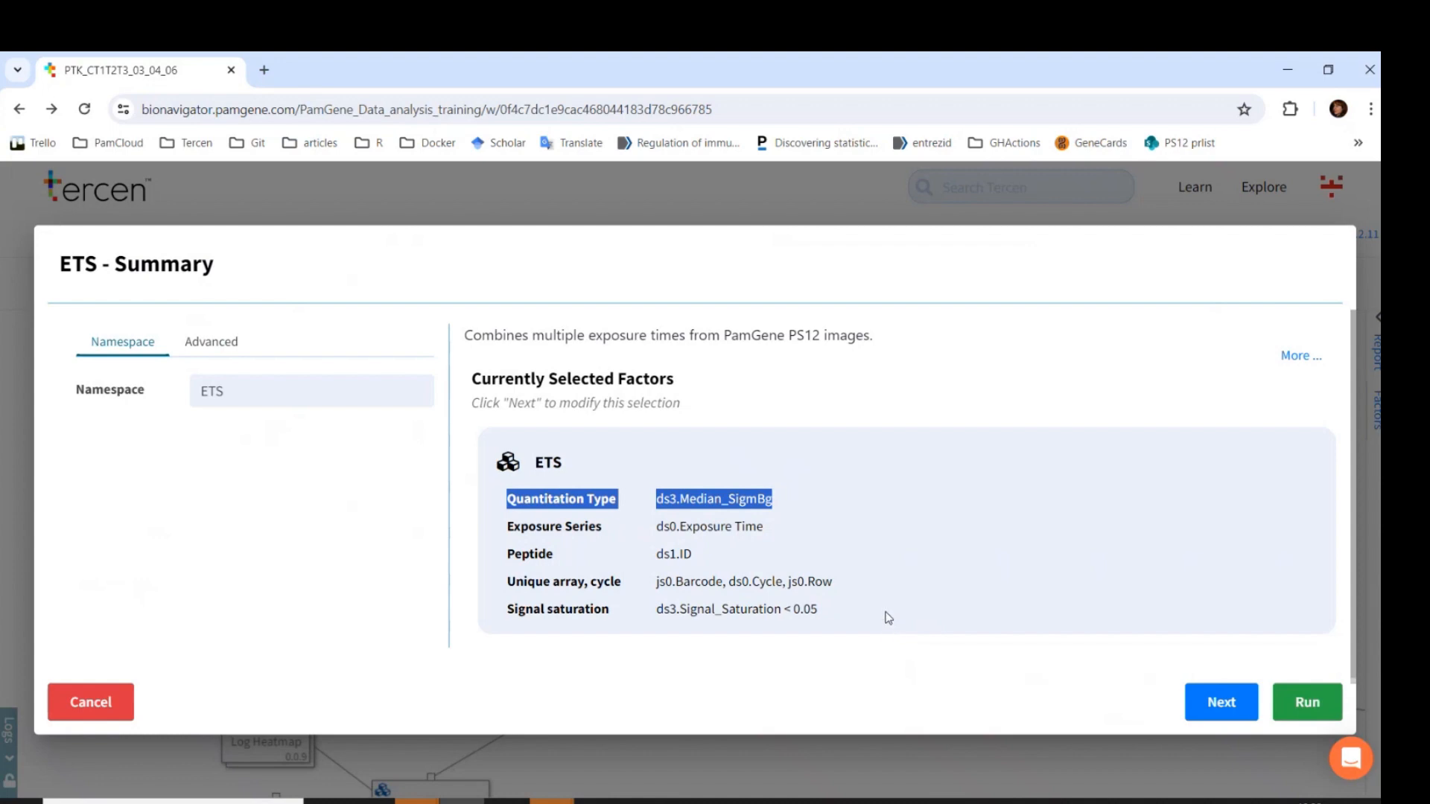
drag(887, 615, 503, 494)
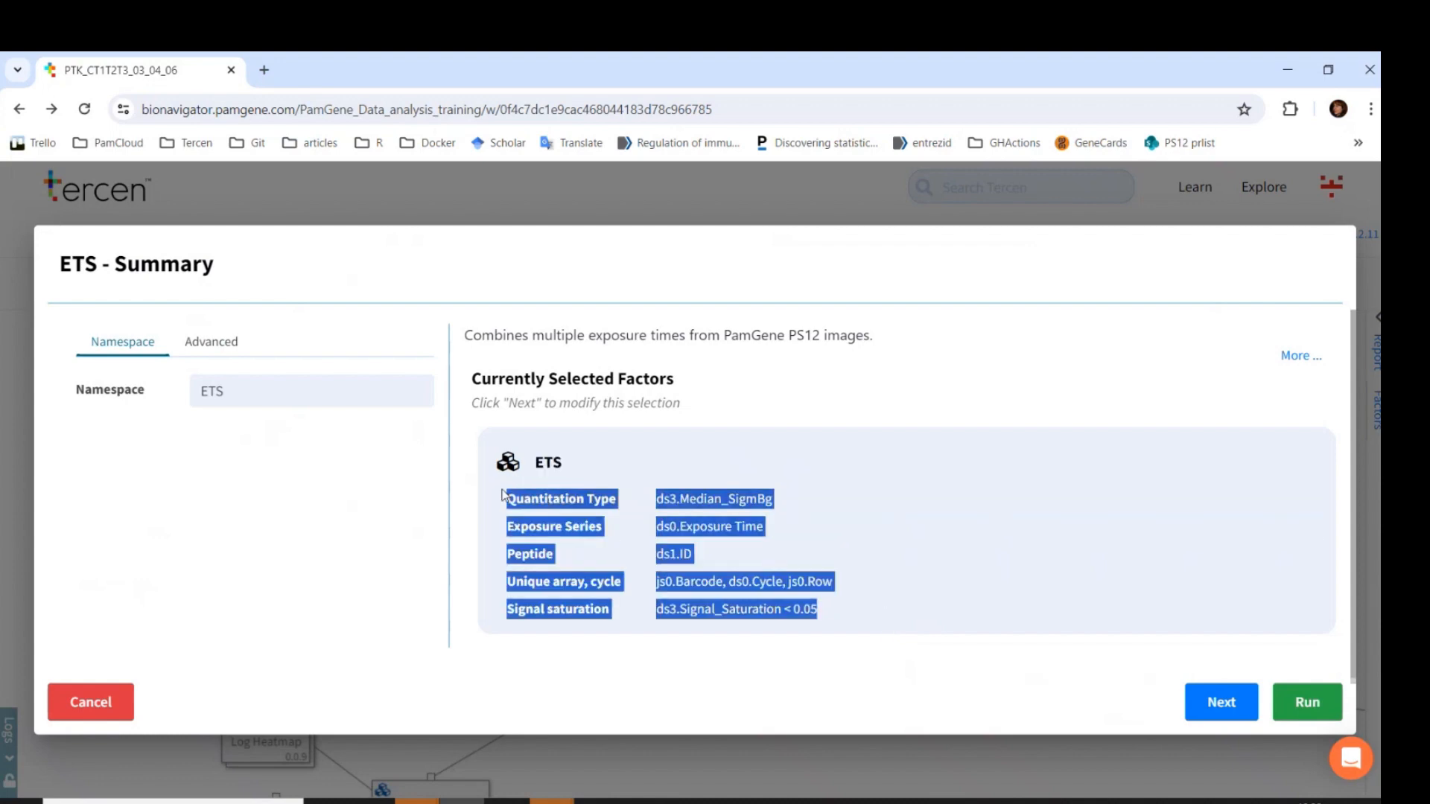
click(734, 721)
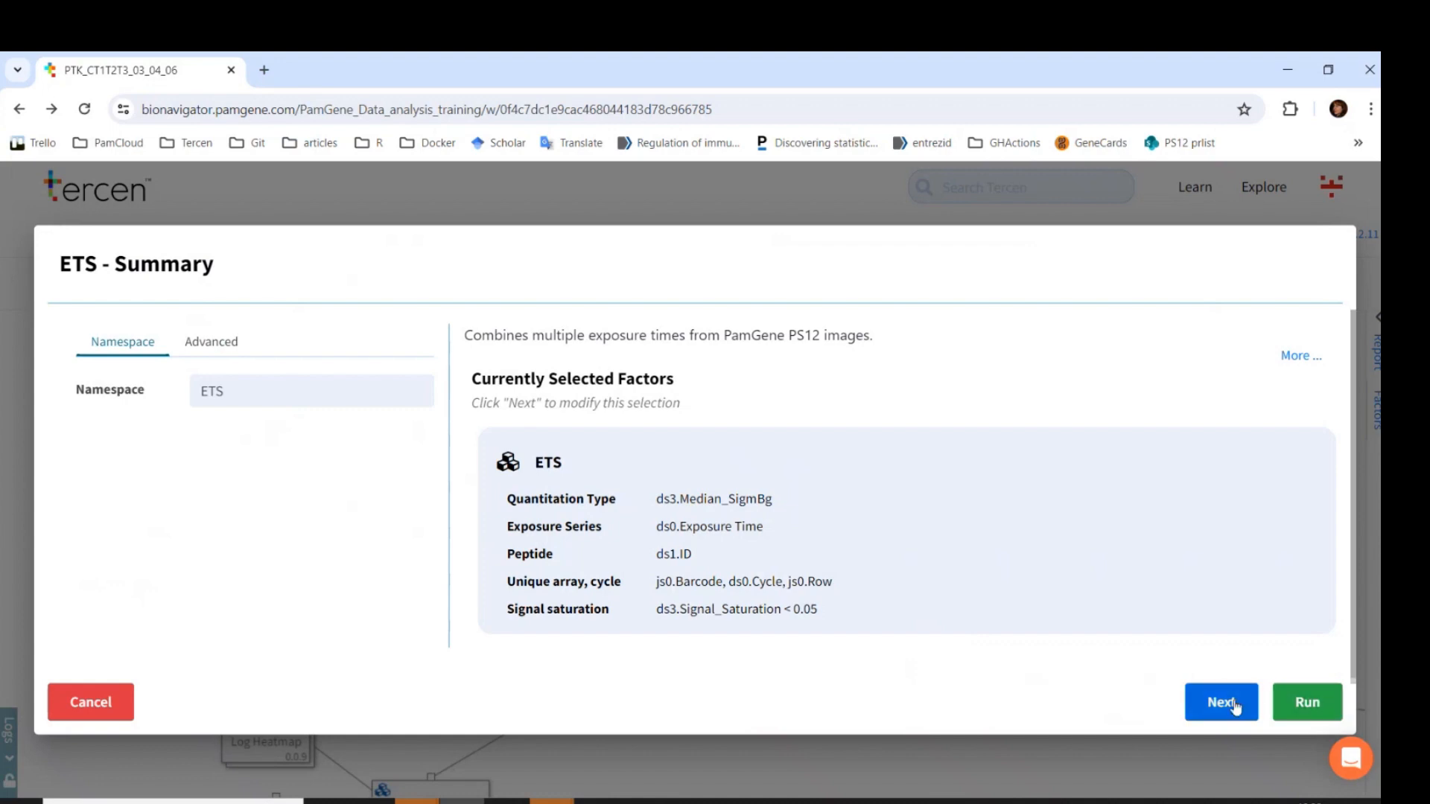
click(1311, 715)
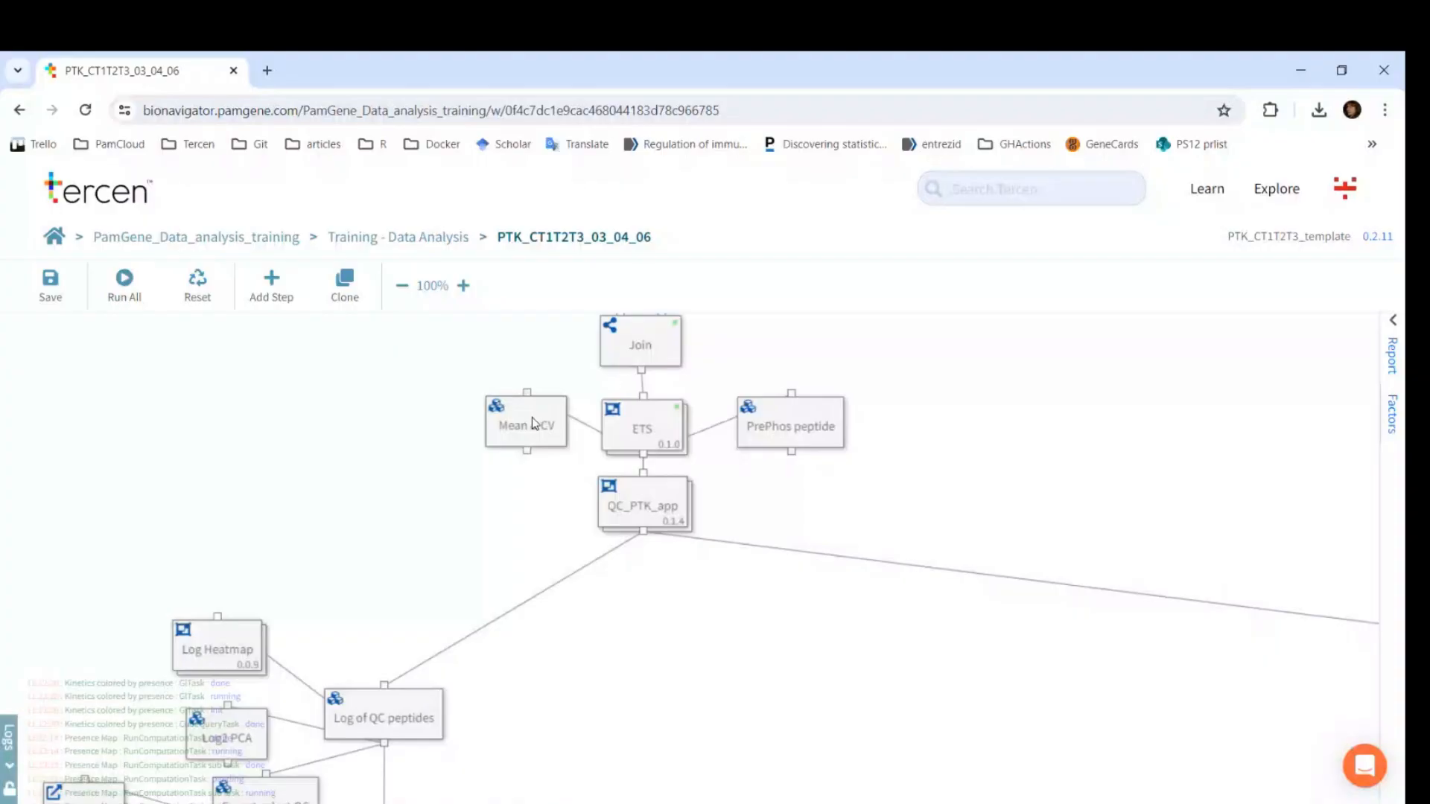
- Open the Mean & CV step and examine the Control, T1, T2 and T3 columns of its crosstab
click(530, 423)
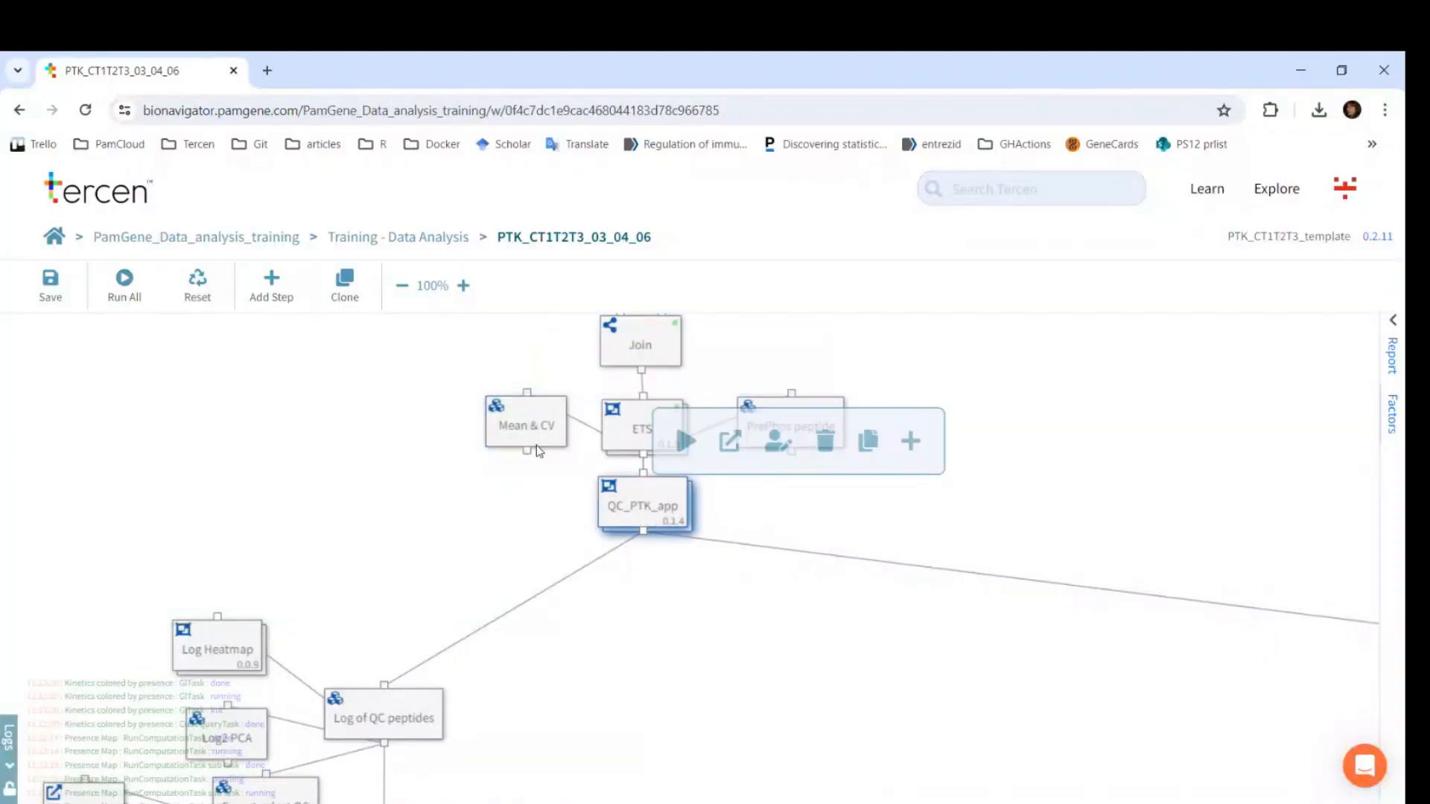
double_click(517, 440)
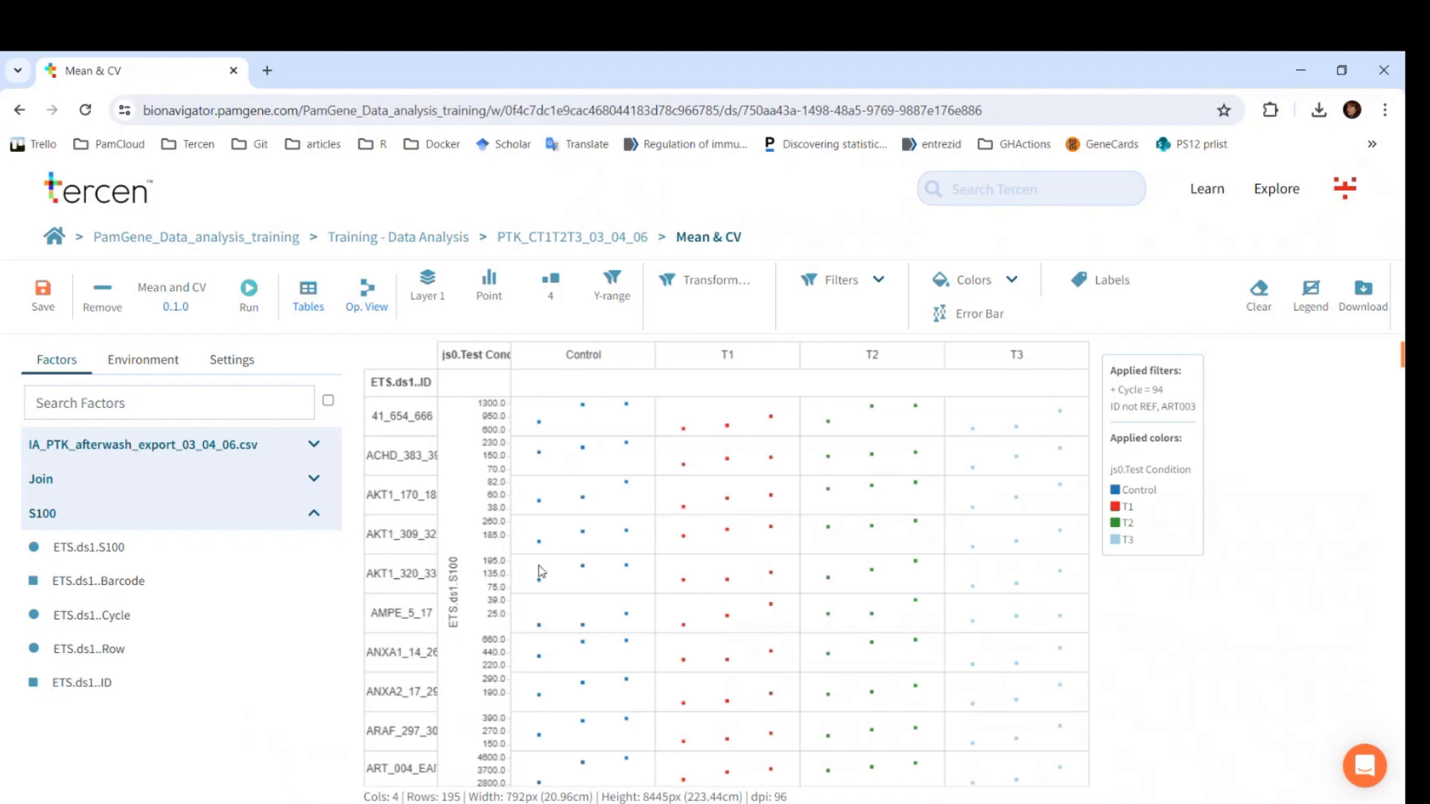
click(605, 371)
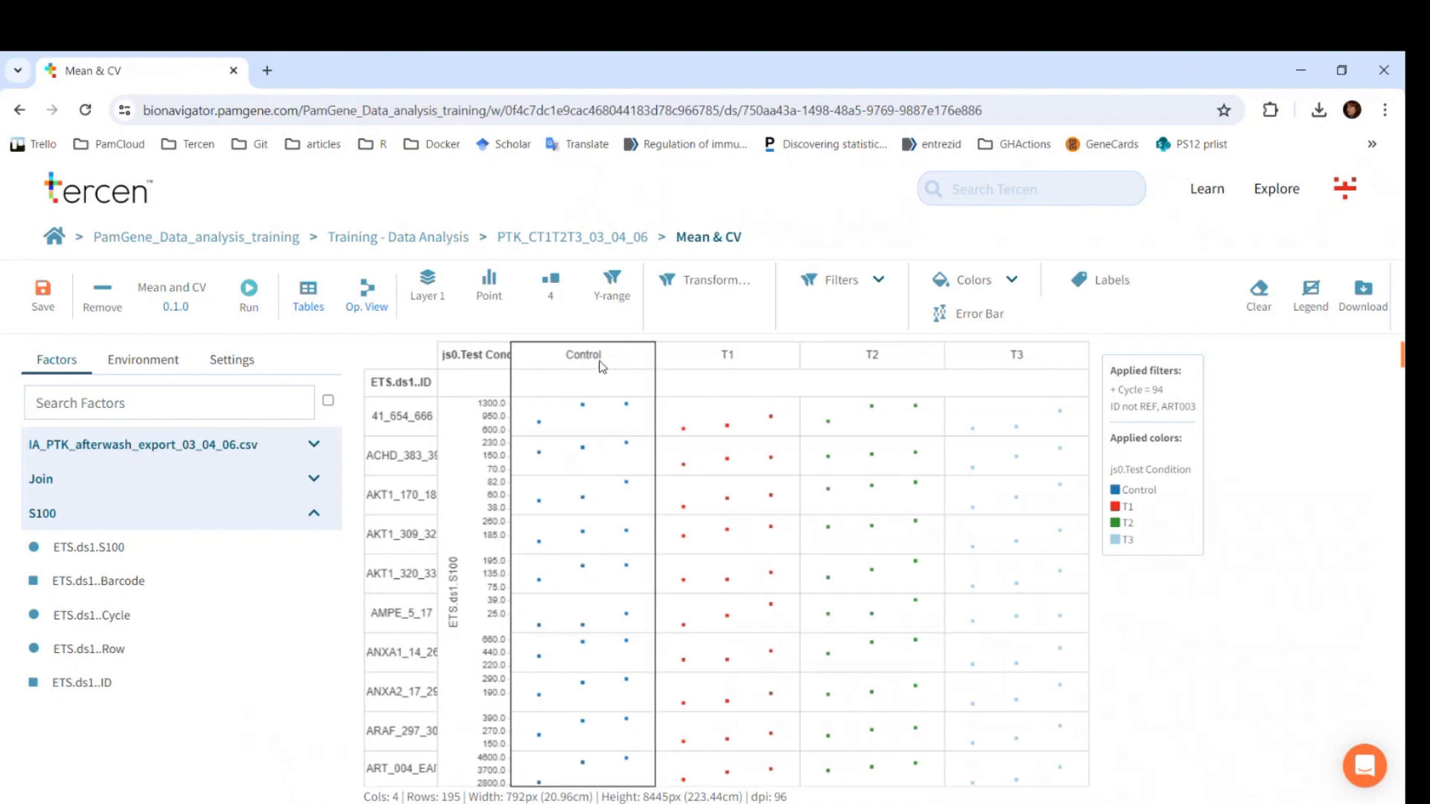
click(779, 365)
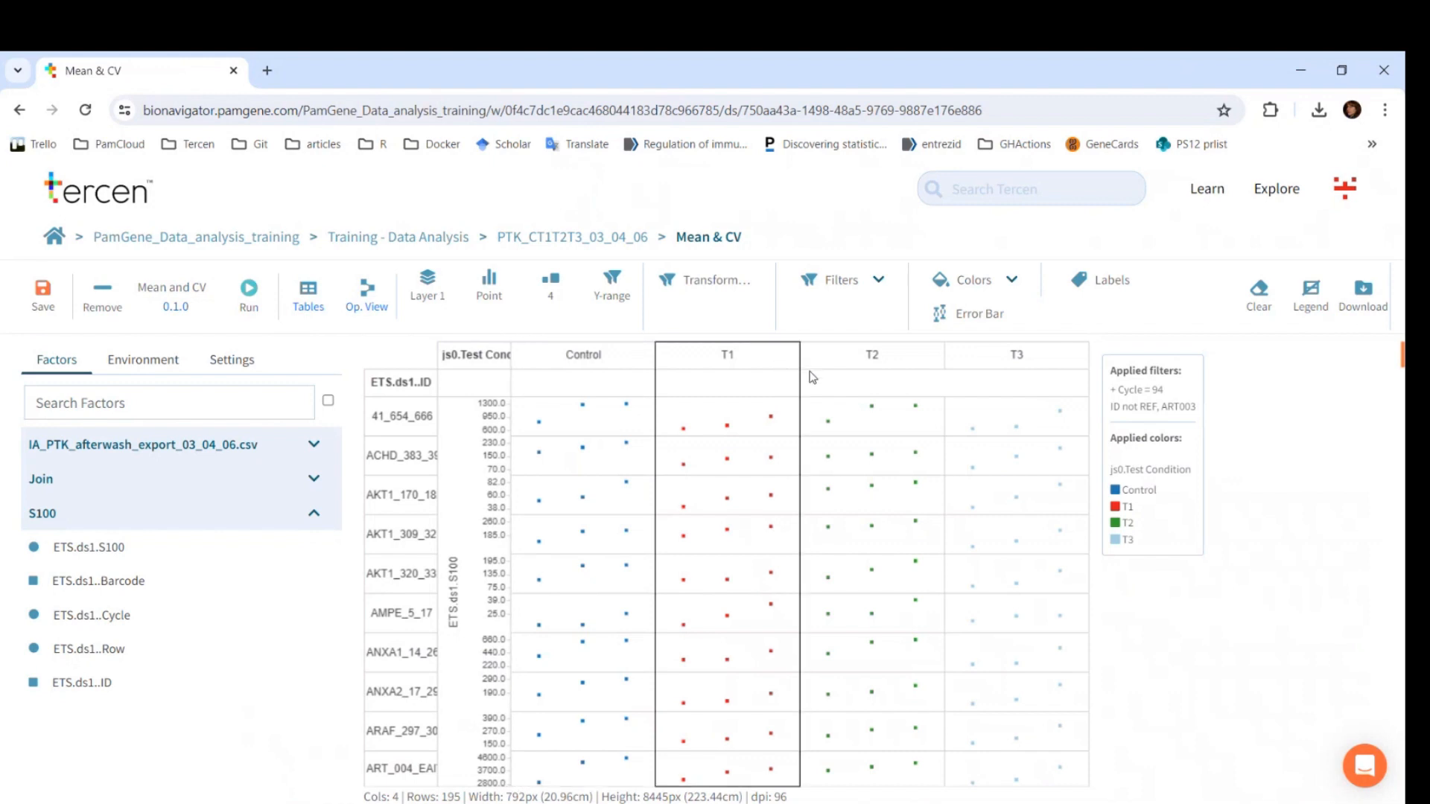
click(903, 368)
click(1067, 356)
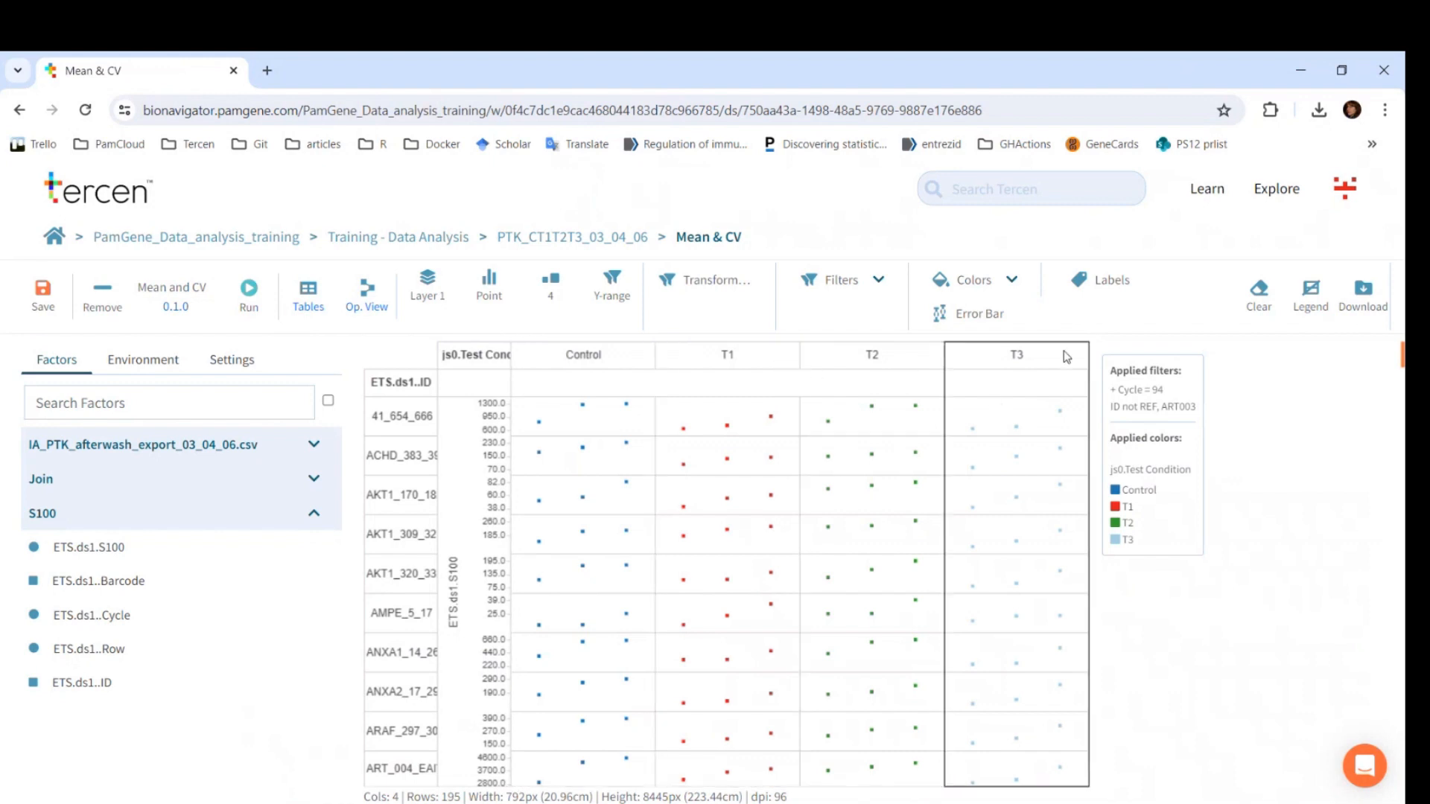
click(951, 283)
- Add js0.Supergroup as a column factor above js0.Test Condition and run the Mean and CV operator
click(308, 485)
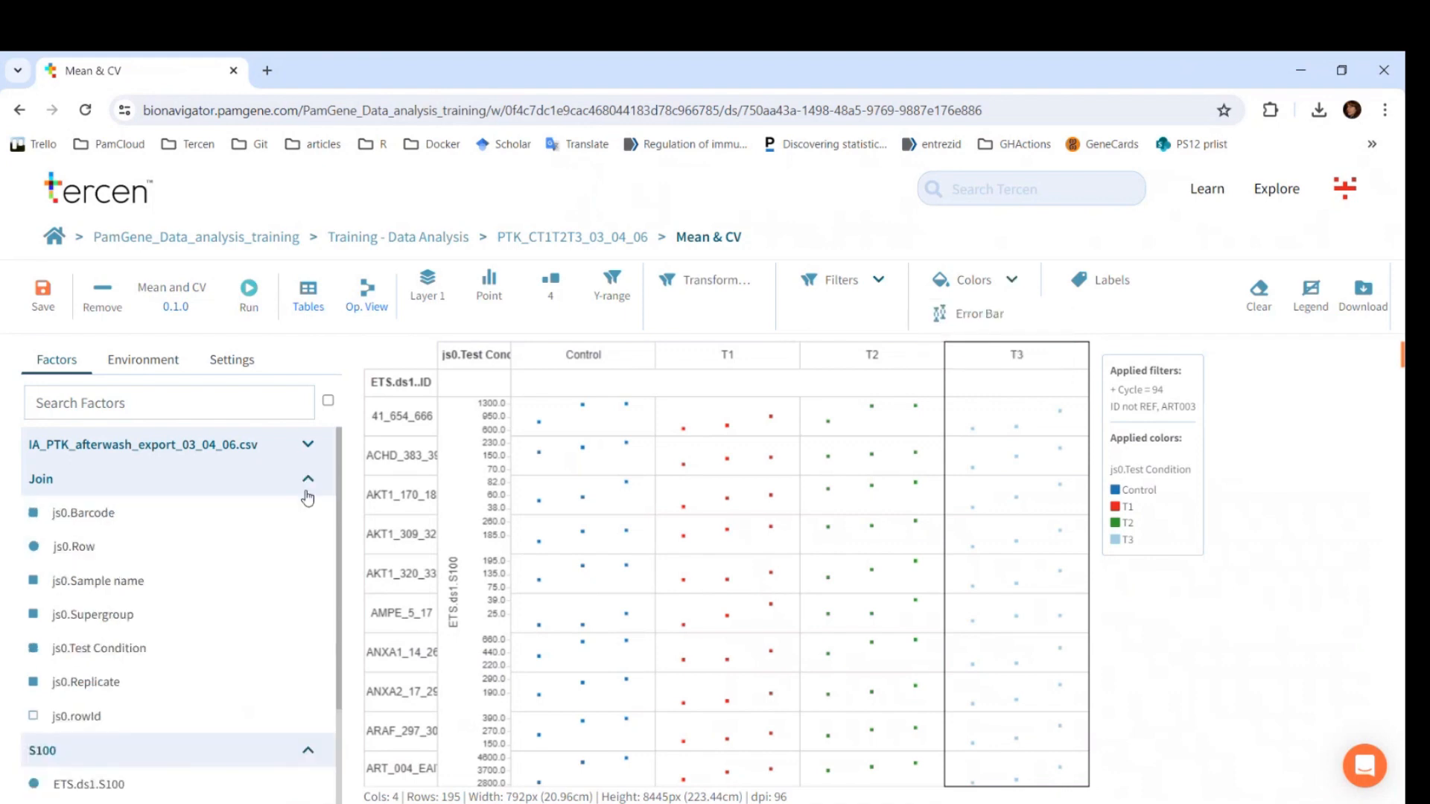
drag(91, 615, 680, 361)
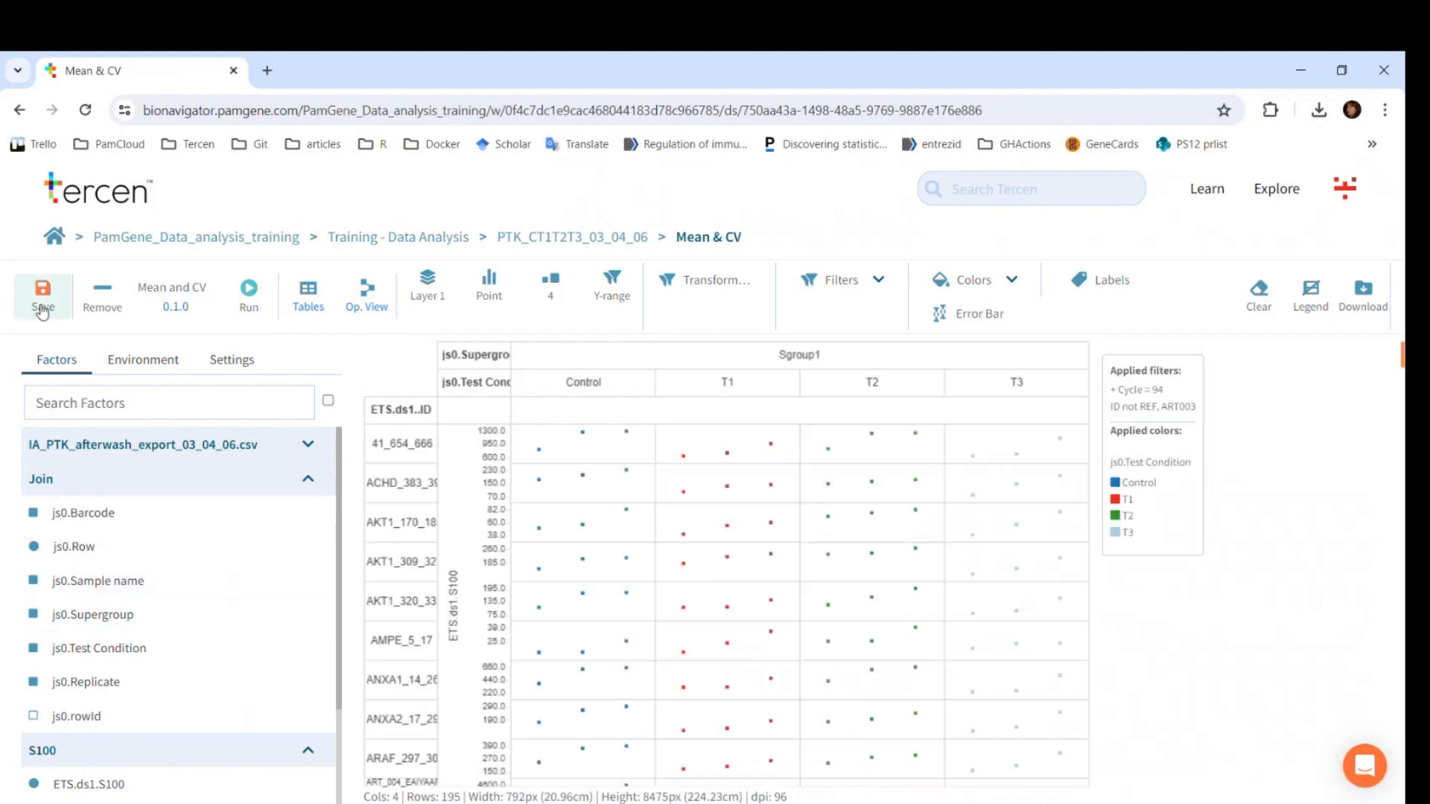
click(248, 291)
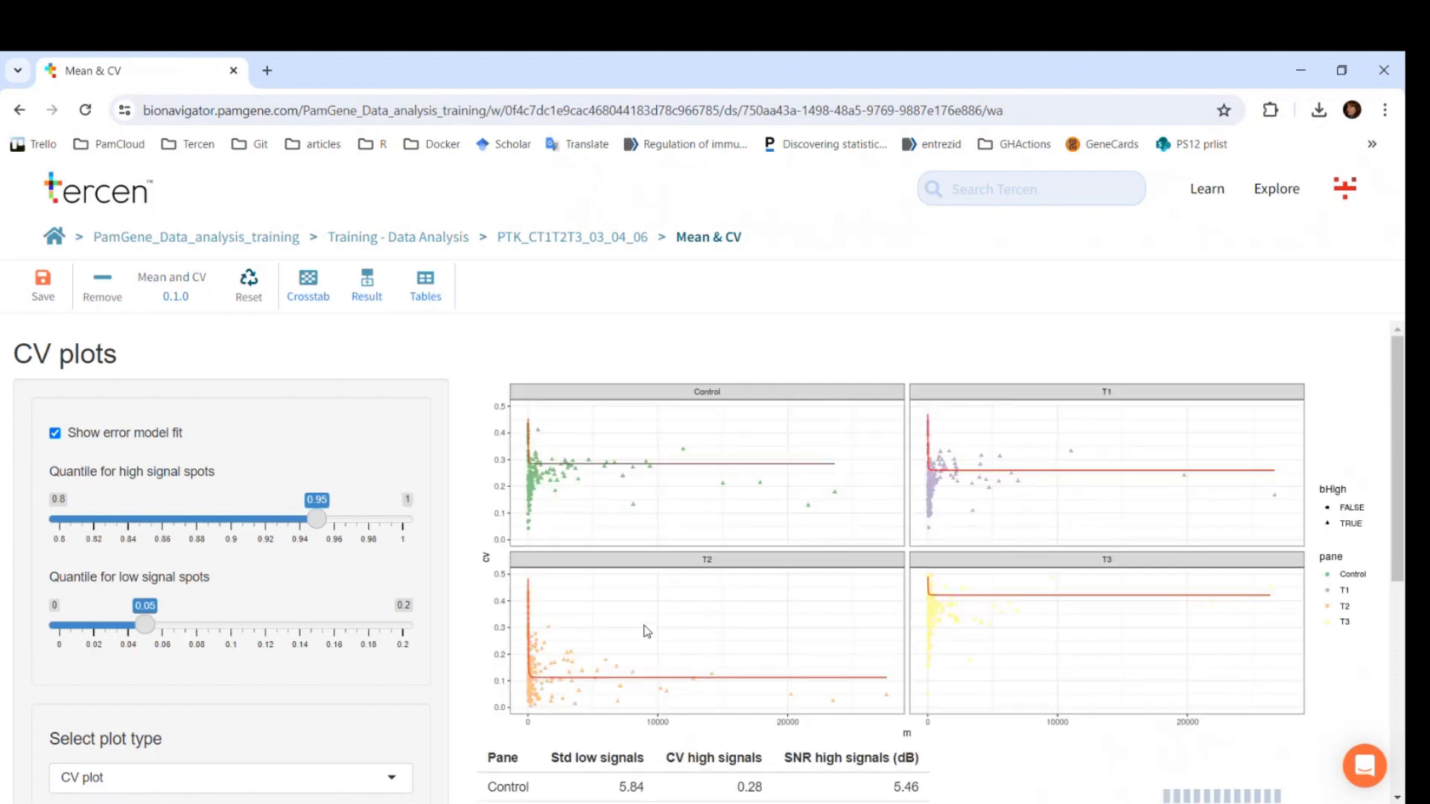
- Enlarge the page to 110% and examine the CV plots and the CV high signals values for Control, T1, T2 and T3
scroll(644, 628, down, 1)
scroll(666, 620, up, 1)
click(1384, 109)
click(1335, 465)
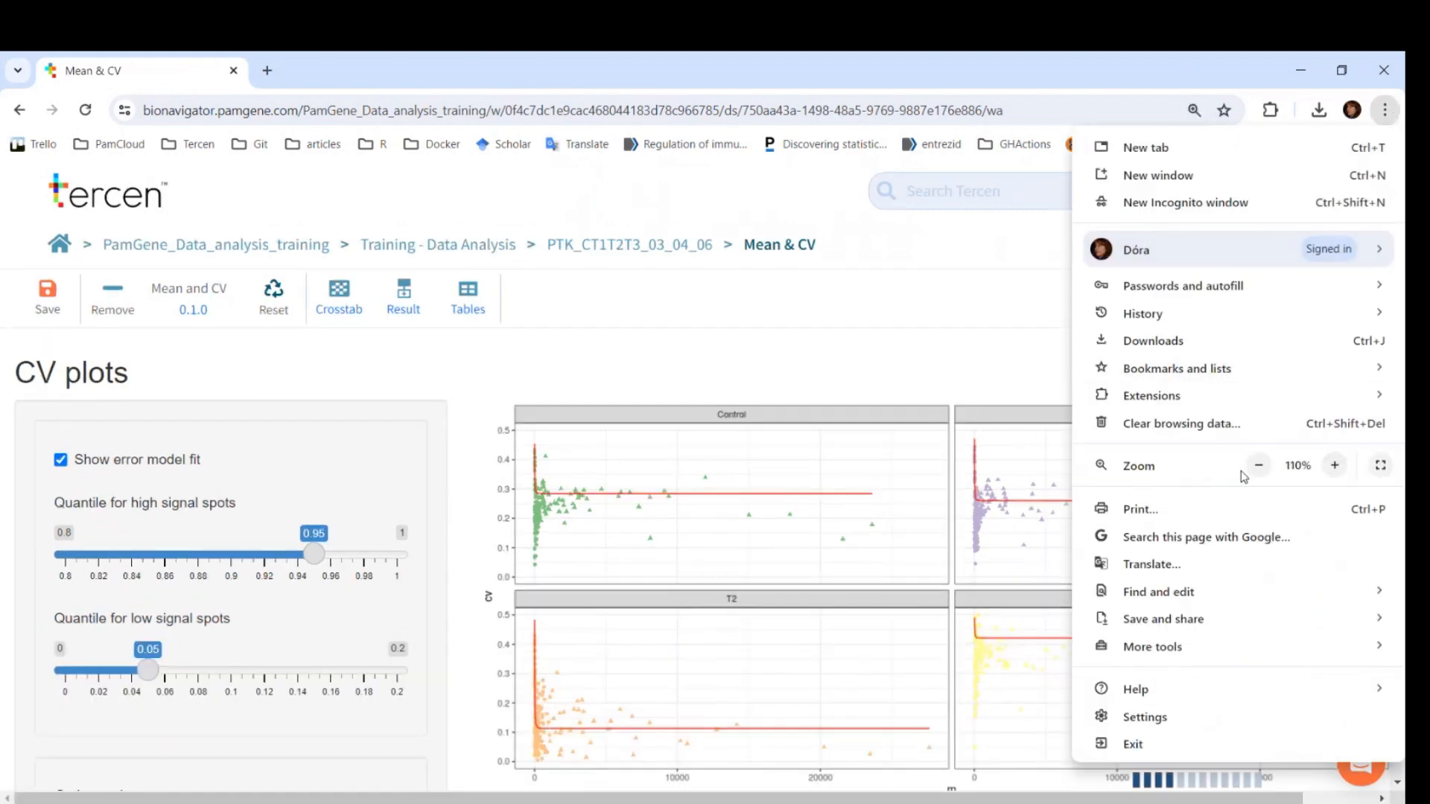
click(849, 332)
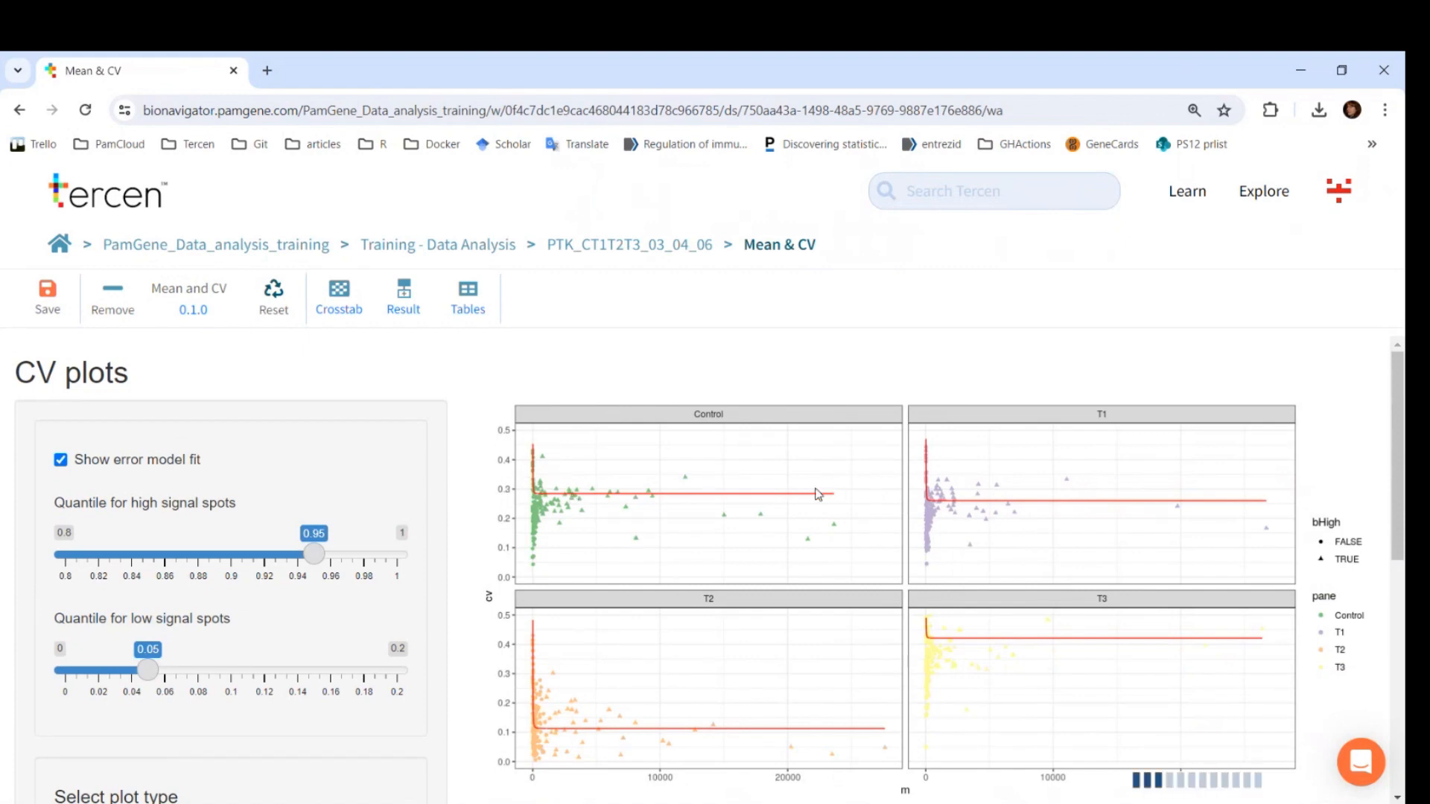
scroll(815, 520, down, 3)
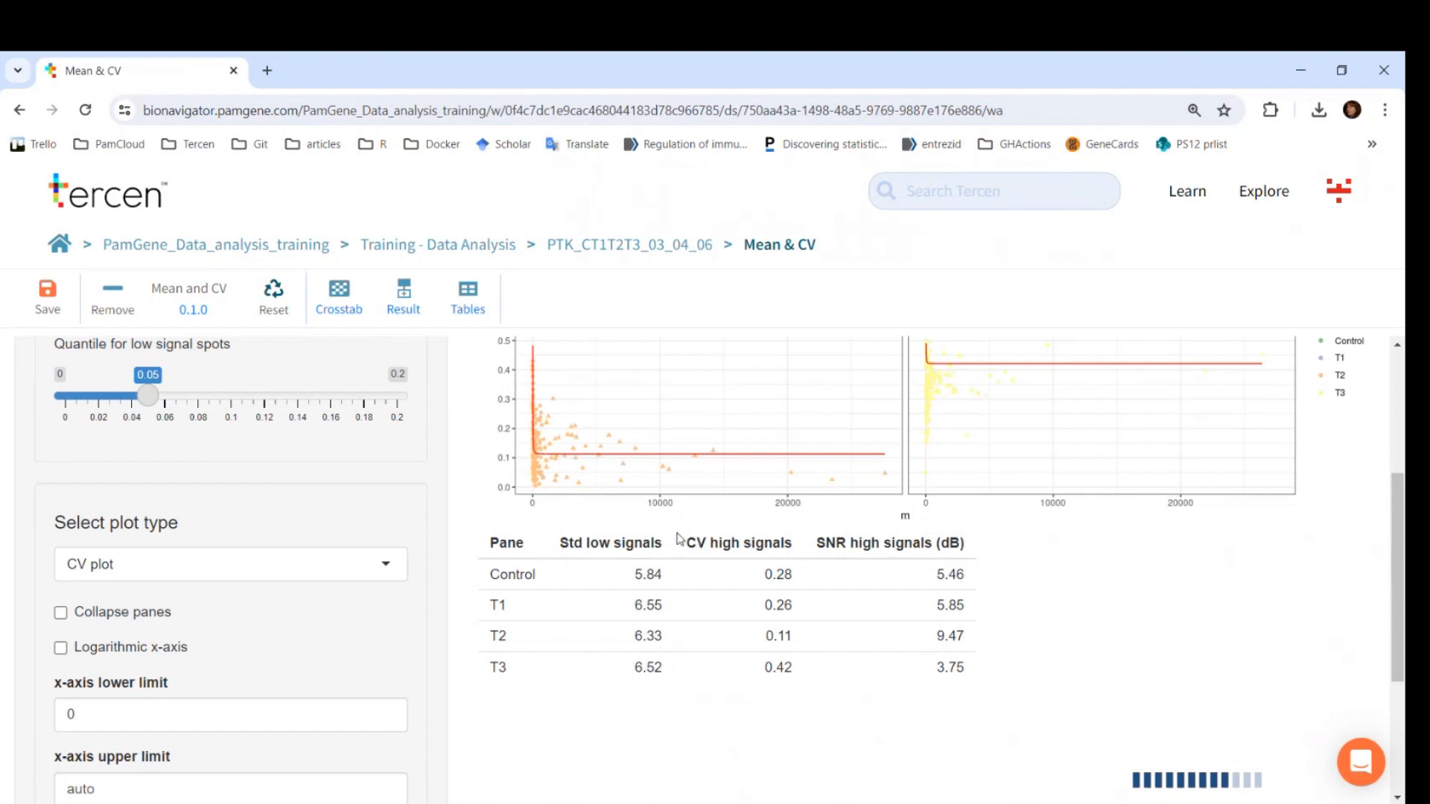
drag(686, 542, 793, 661)
scroll(875, 749, up, 2)
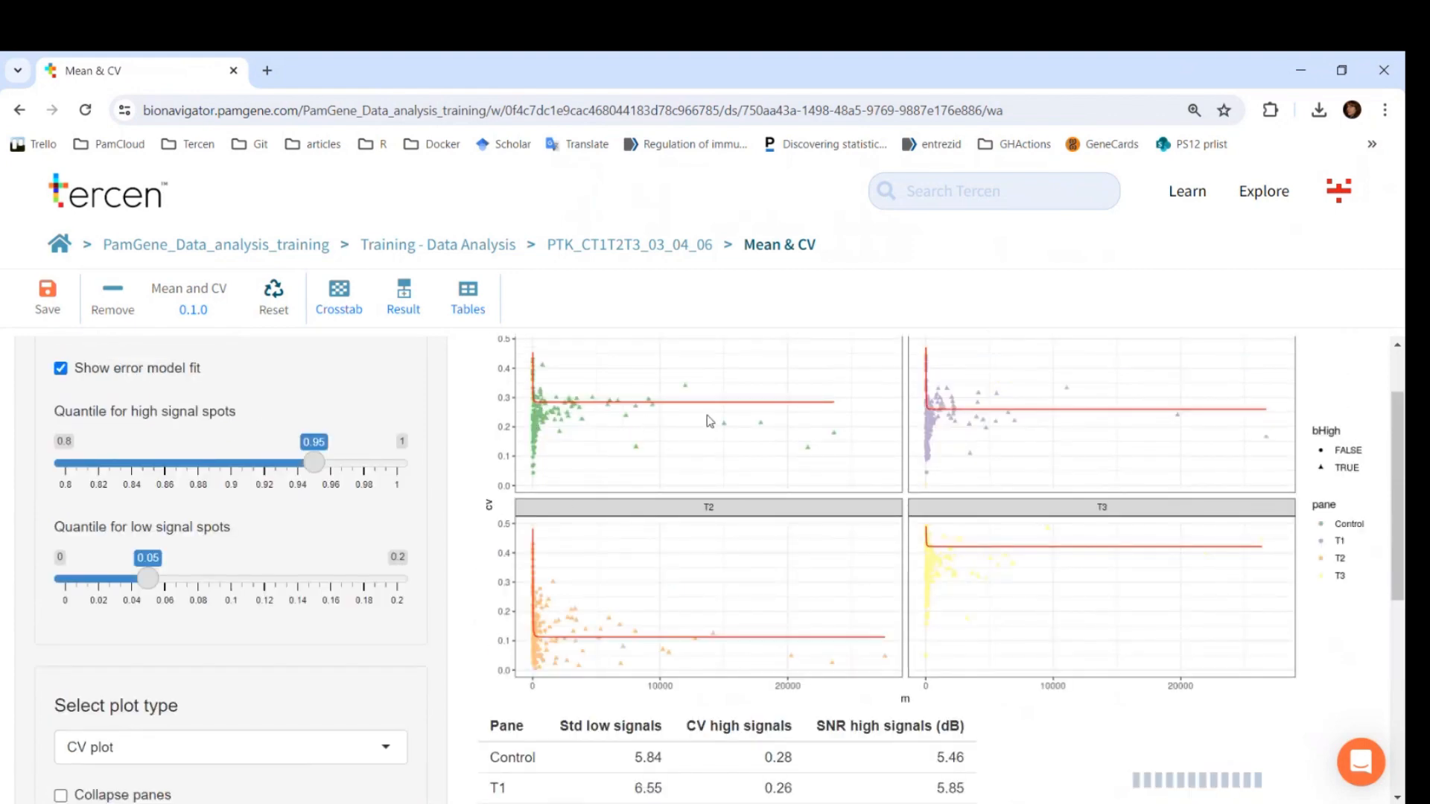
scroll(812, 614, down, 1)
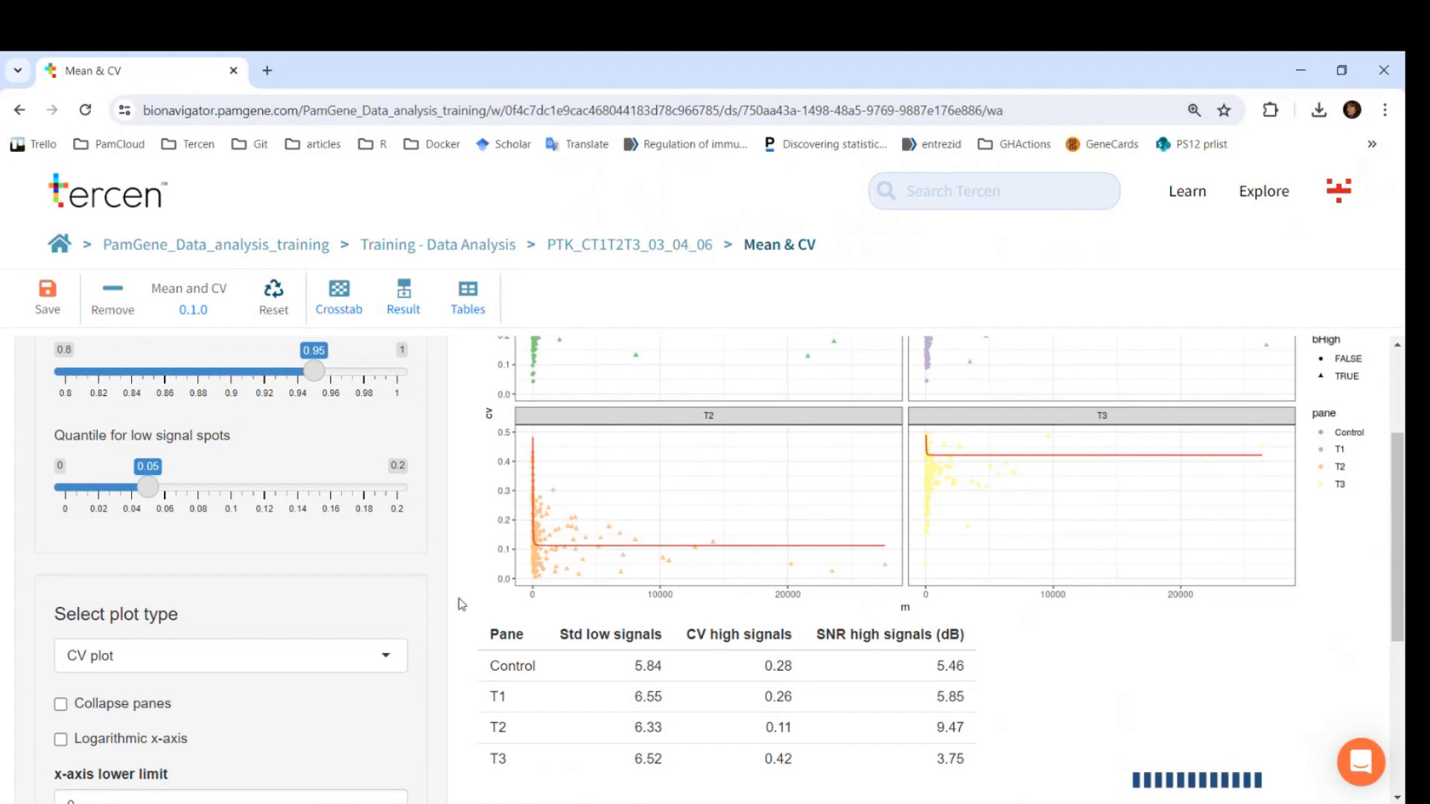
scroll(365, 618, up, 1)
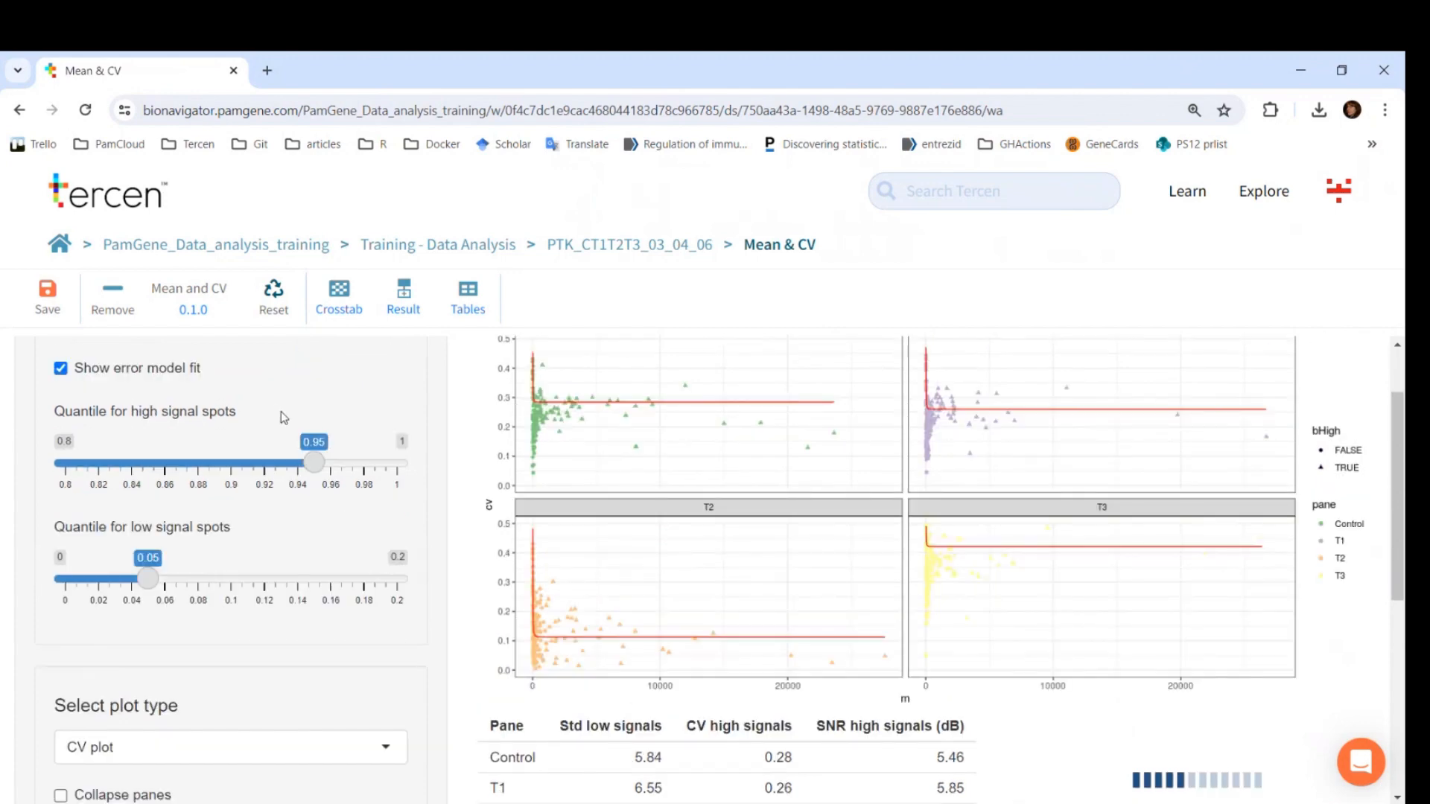
- Check the quantile settings for high and low signal spots against the CV plots and summary table
drag(45, 411, 249, 409)
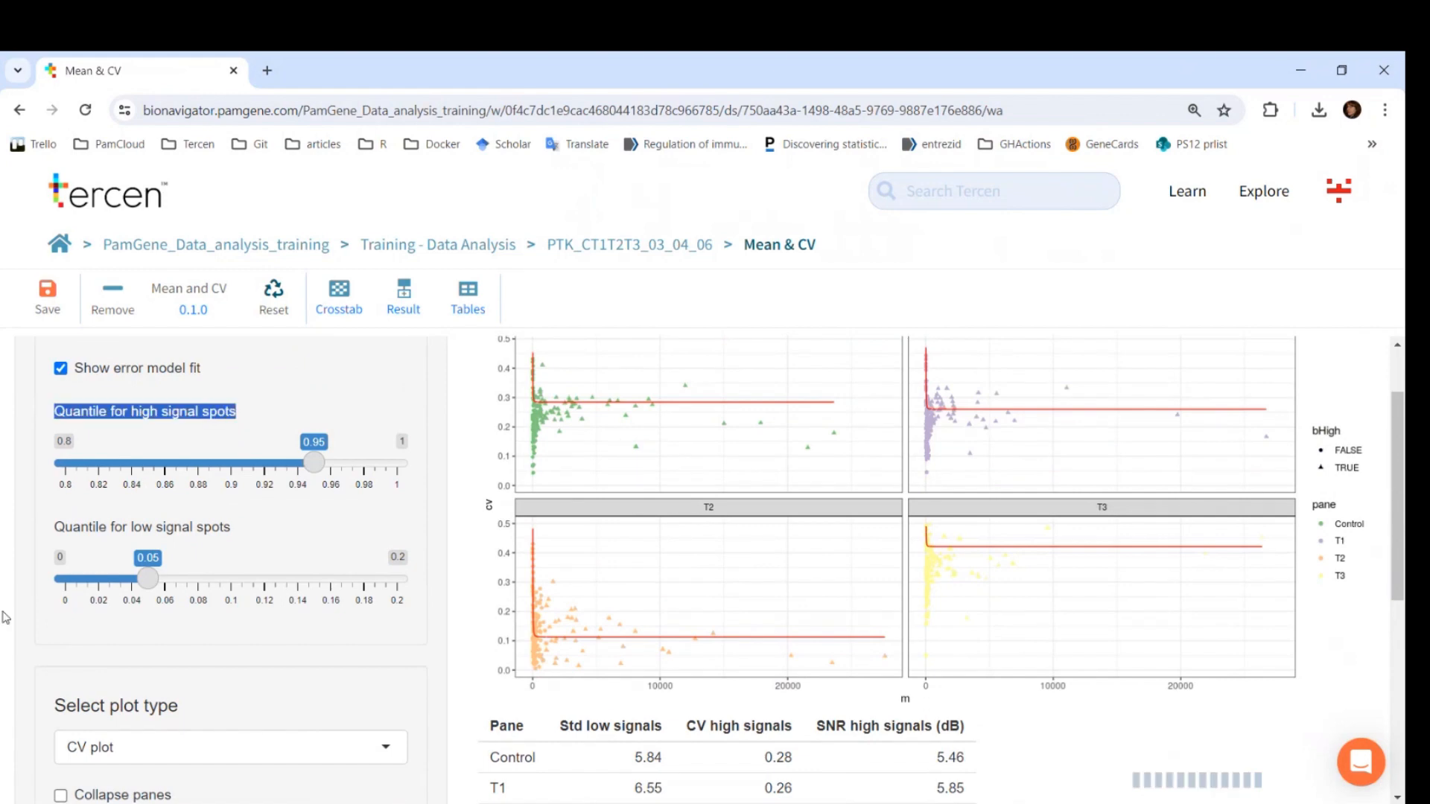
drag(15, 526, 251, 534)
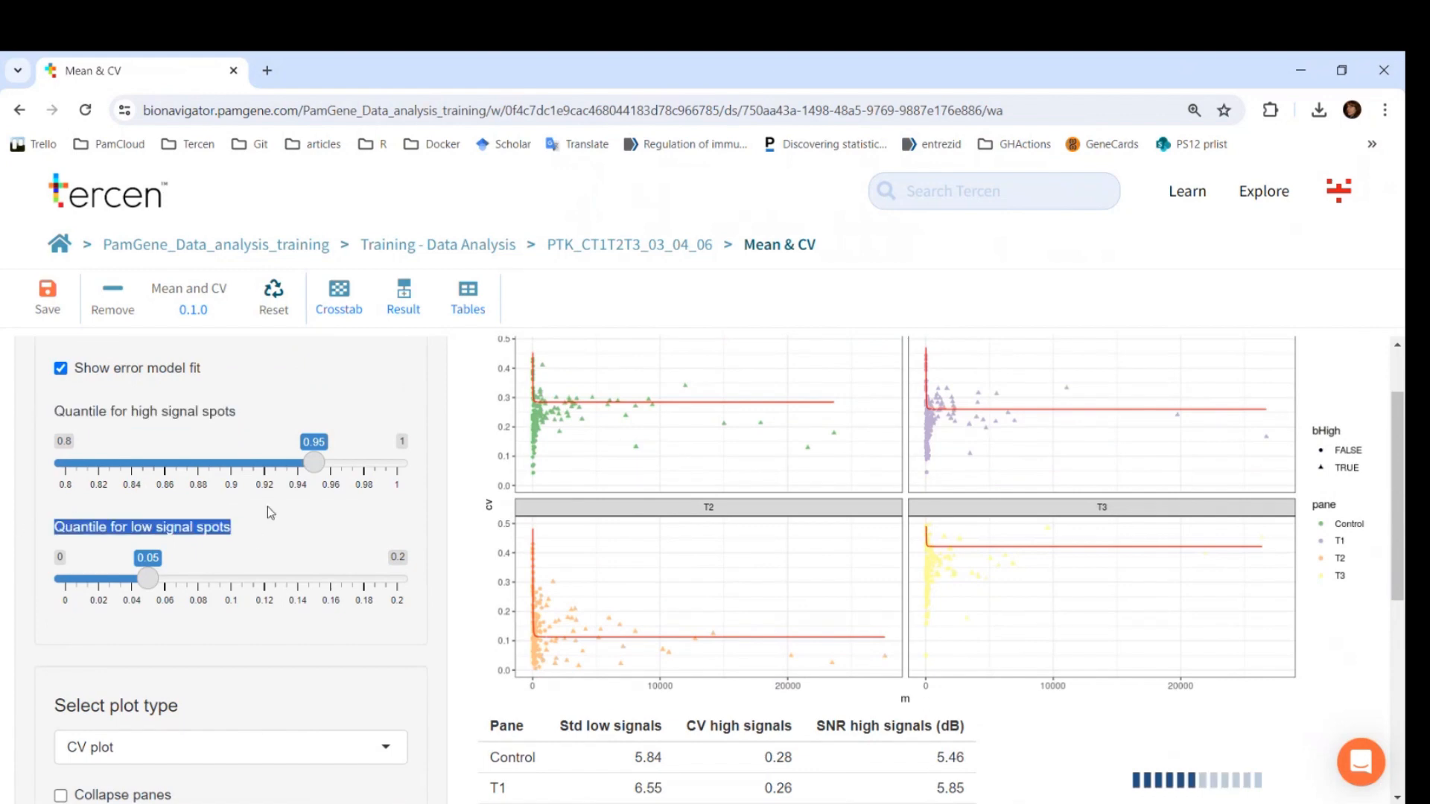
click(378, 368)
scroll(714, 692, down, 1)
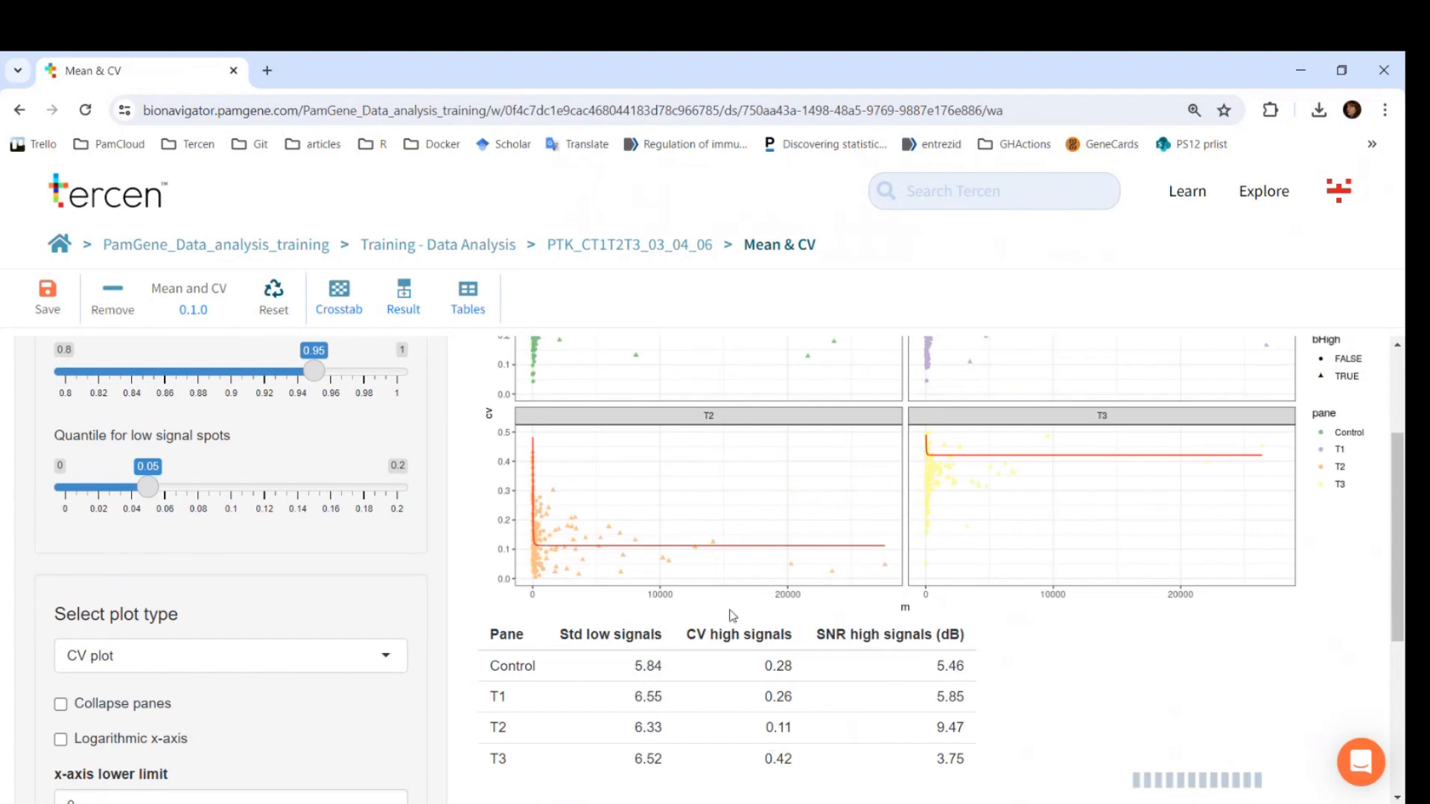
scroll(700, 652, up, 3)
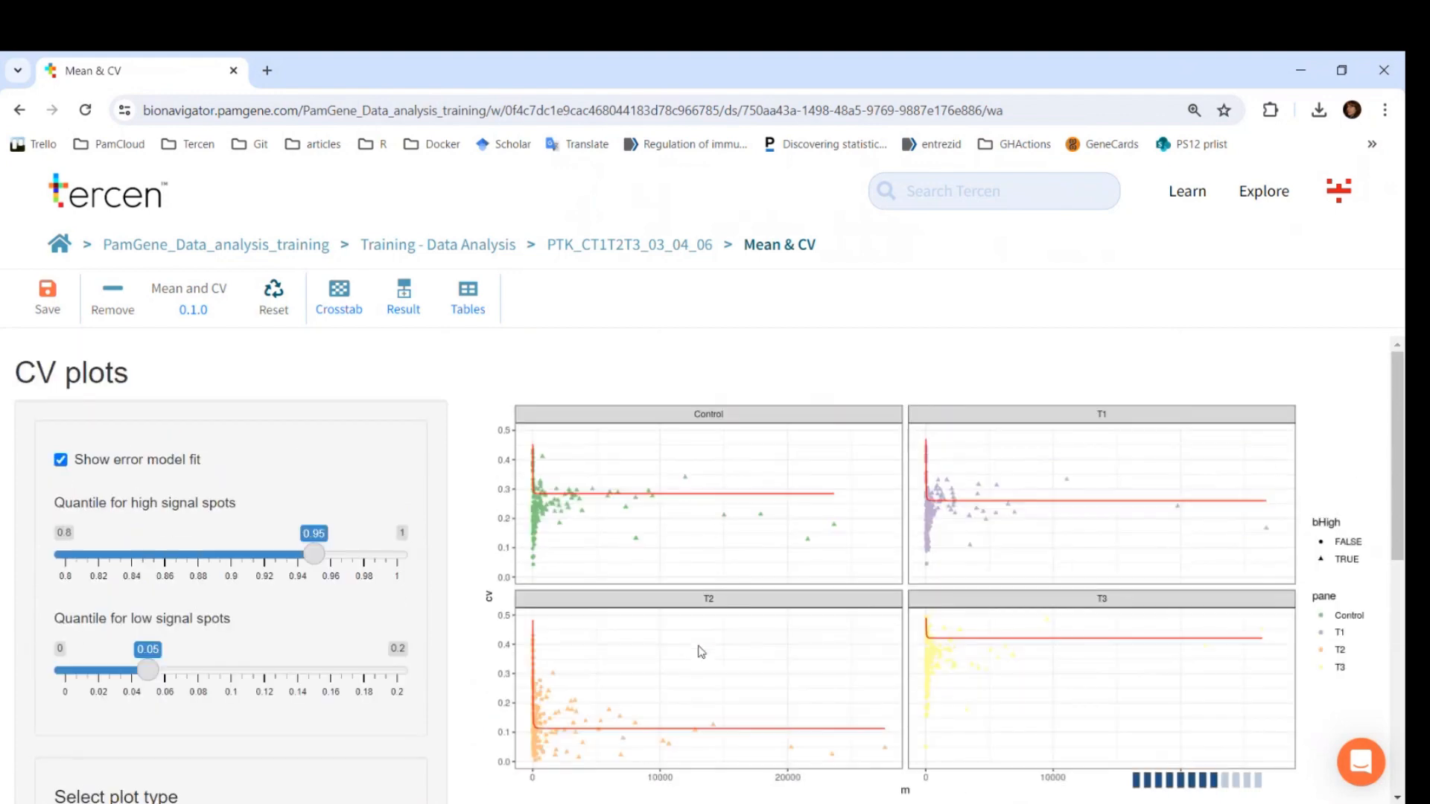
- Back in the workflow, review the QC_PTK_app step's input factors and Presence cycle selection, and run the step with them
click(659, 246)
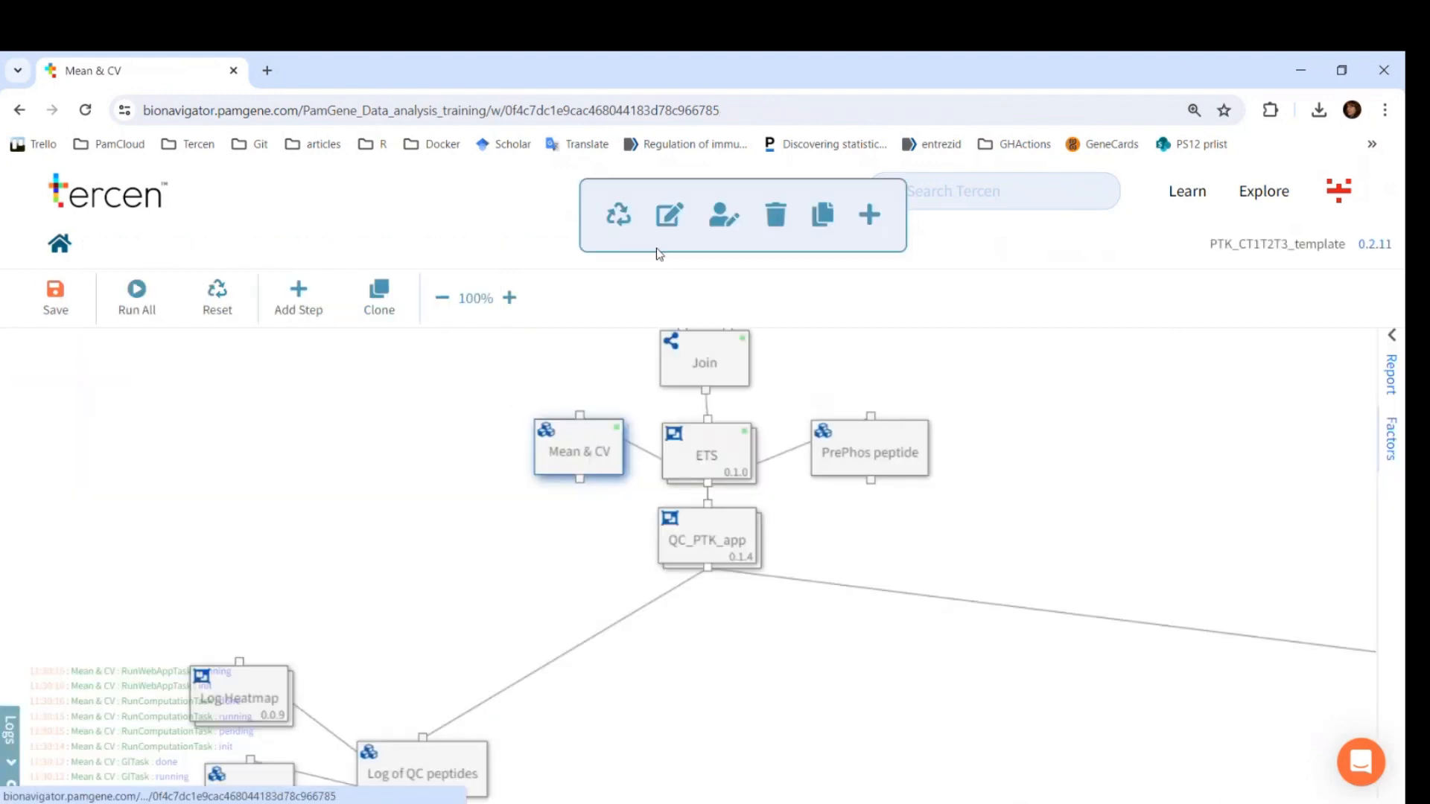
click(725, 542)
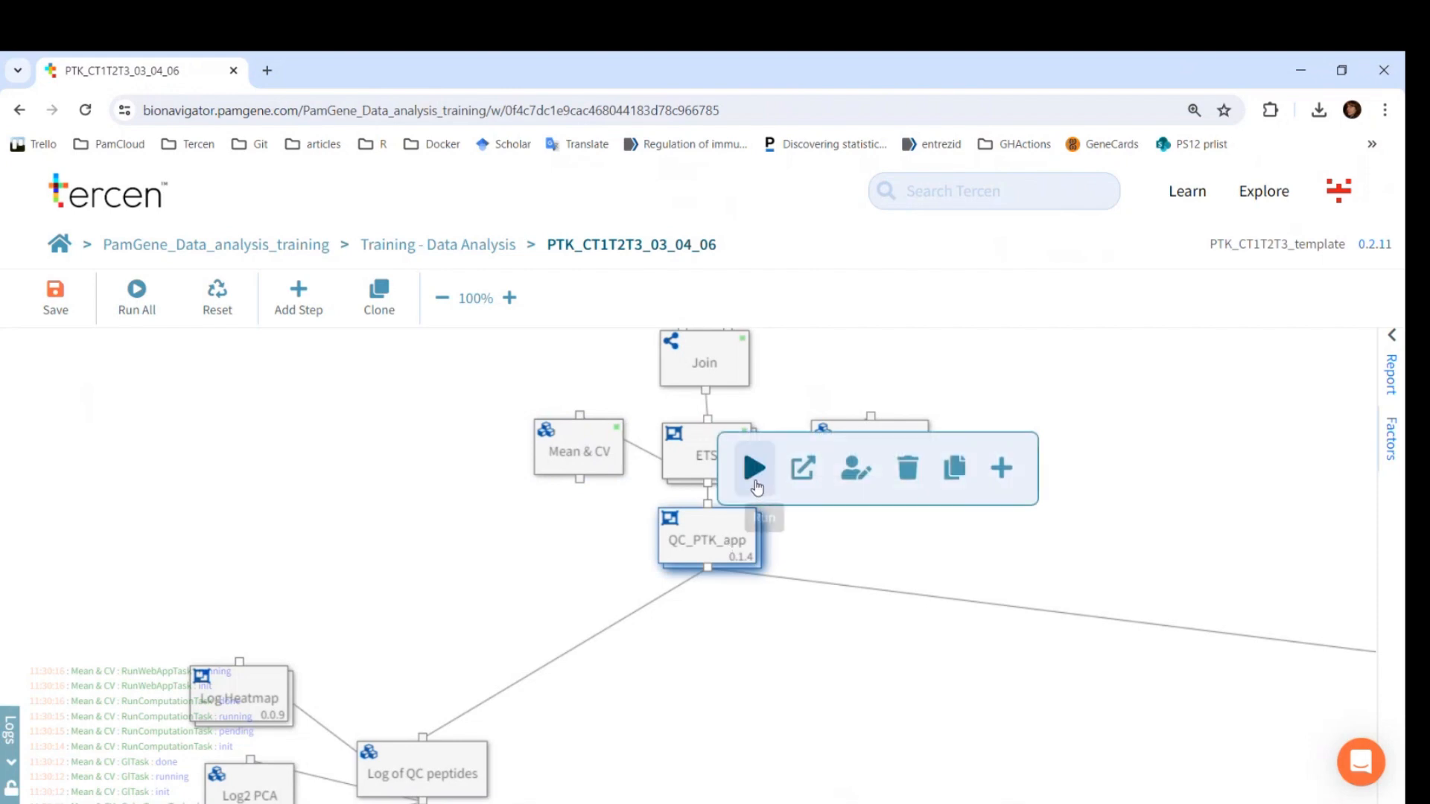
click(755, 469)
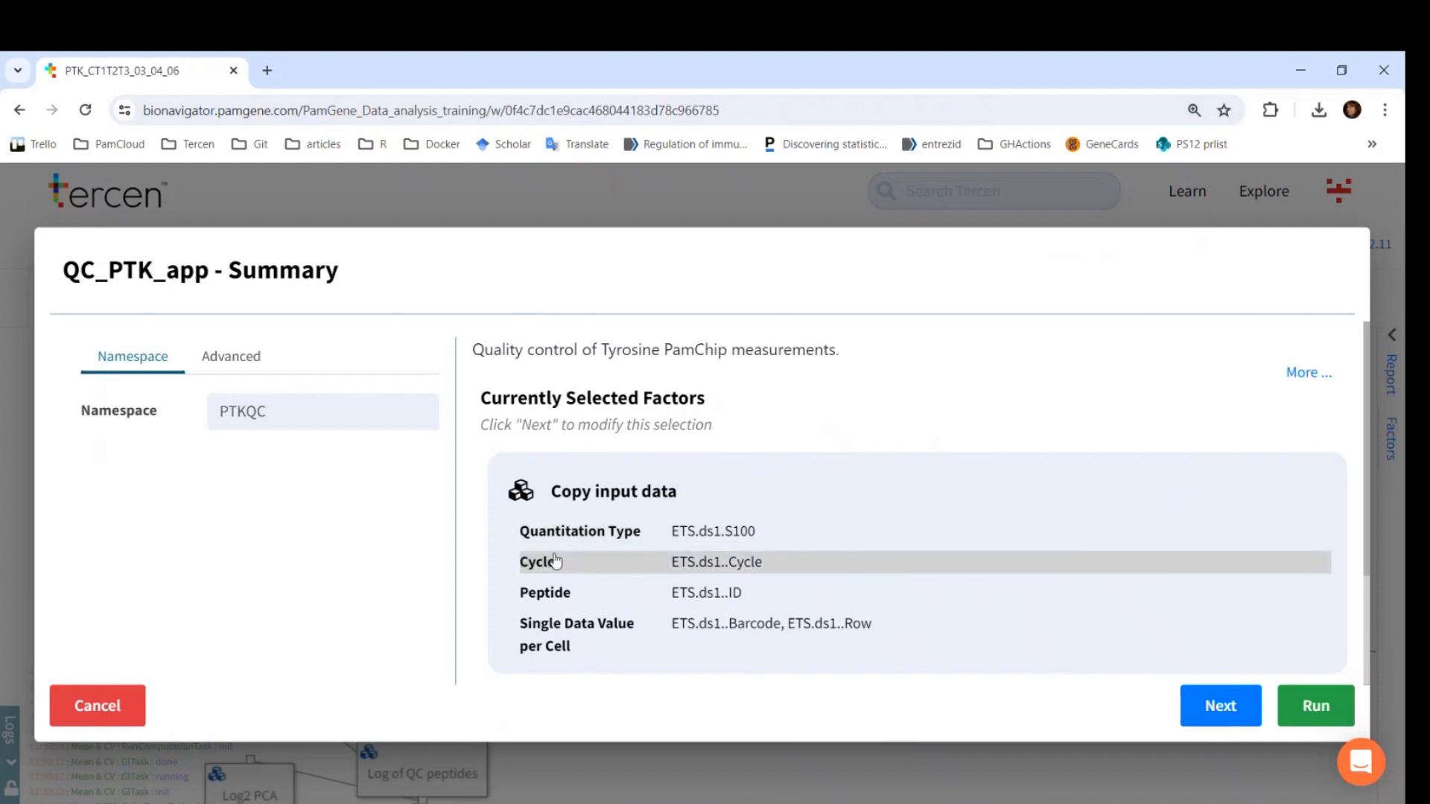
drag(520, 534, 909, 521)
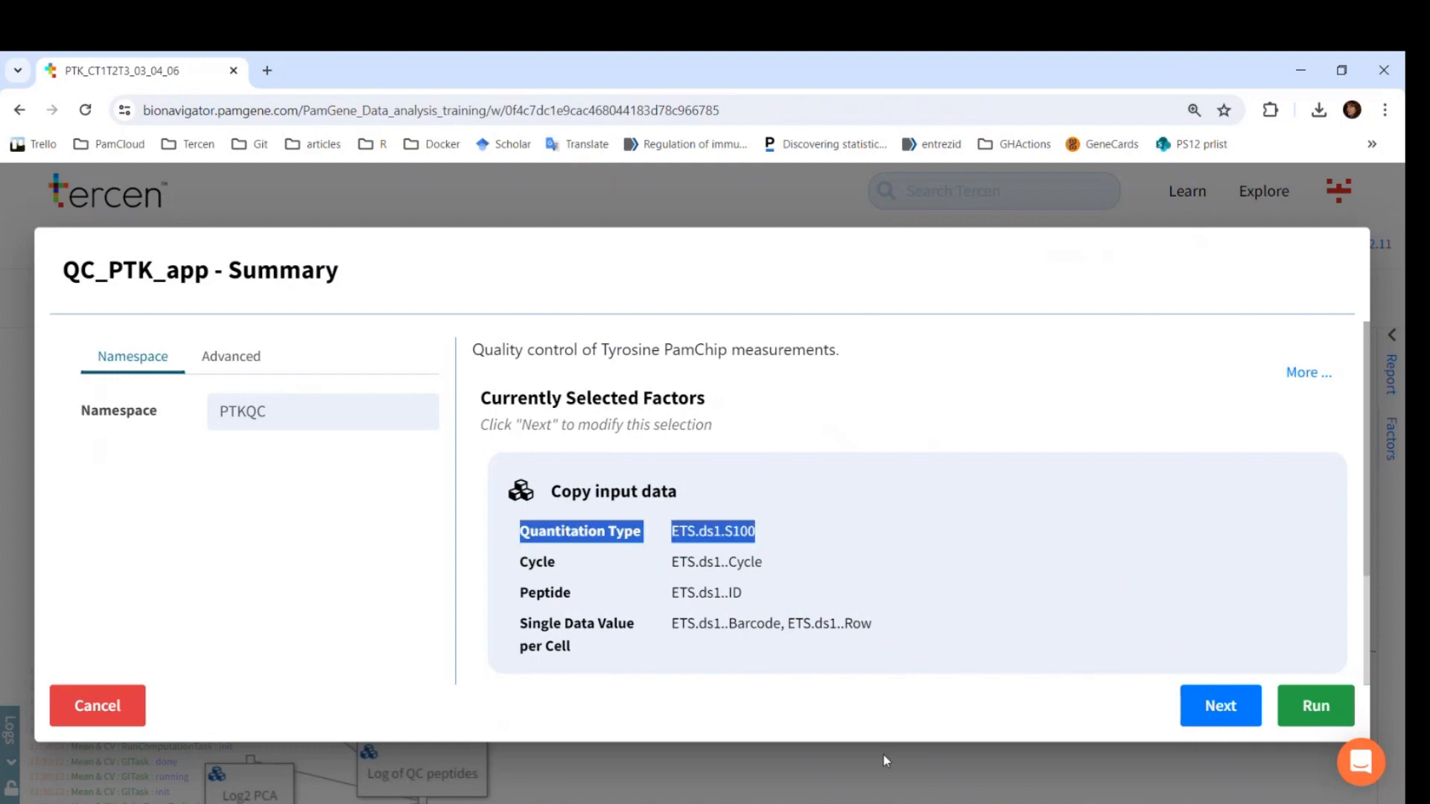
scroll(926, 637, down, 2)
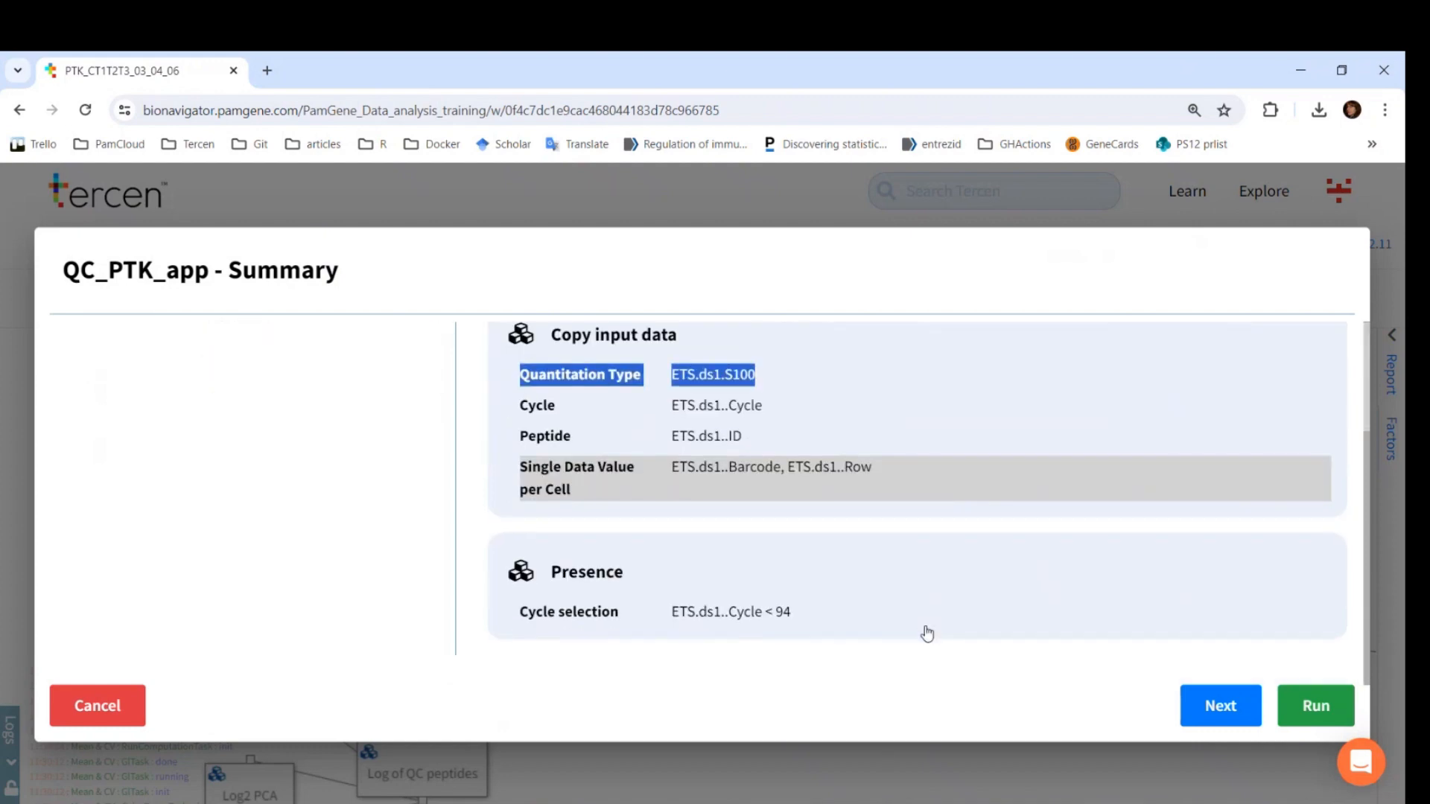
drag(496, 615, 852, 615)
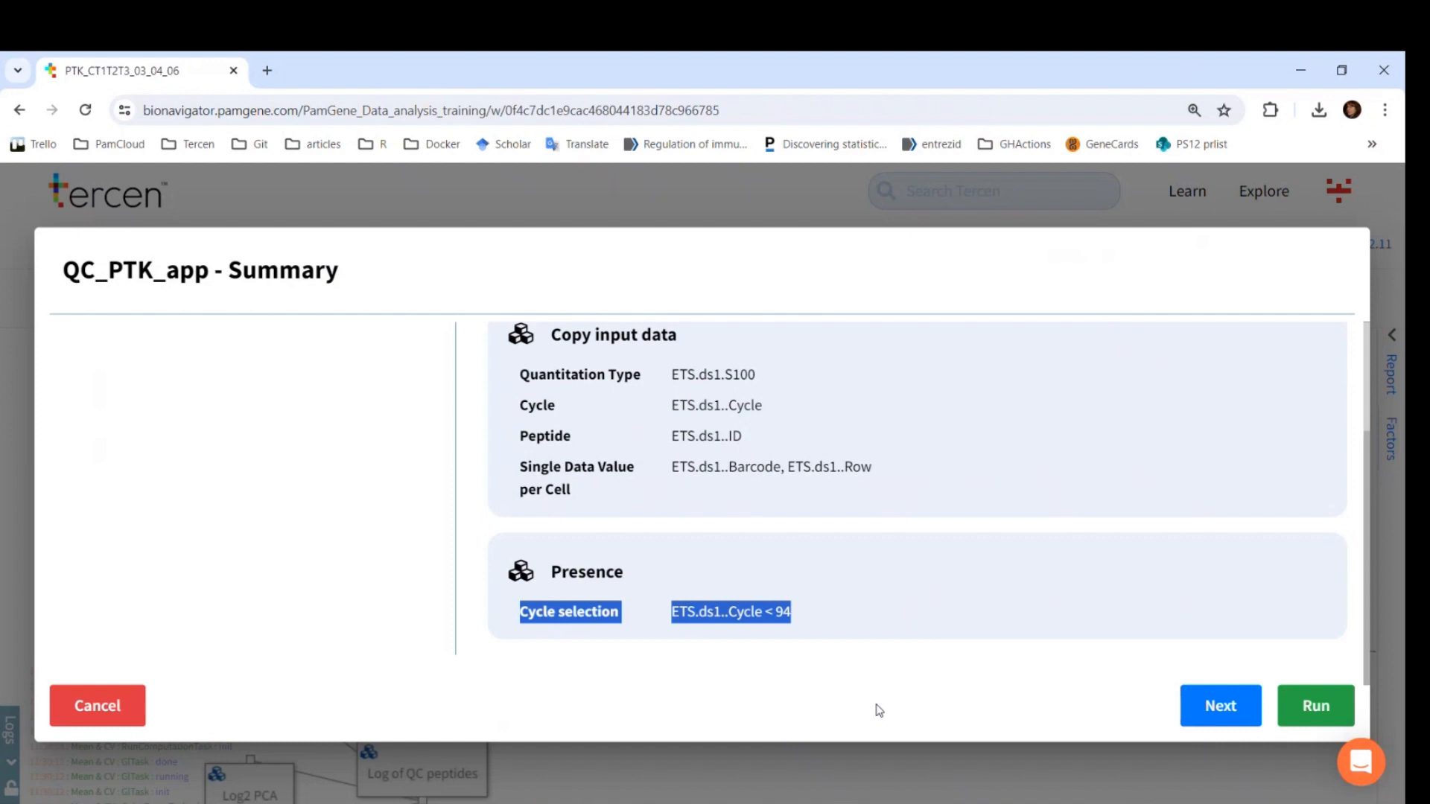
key(ctrl+minus)
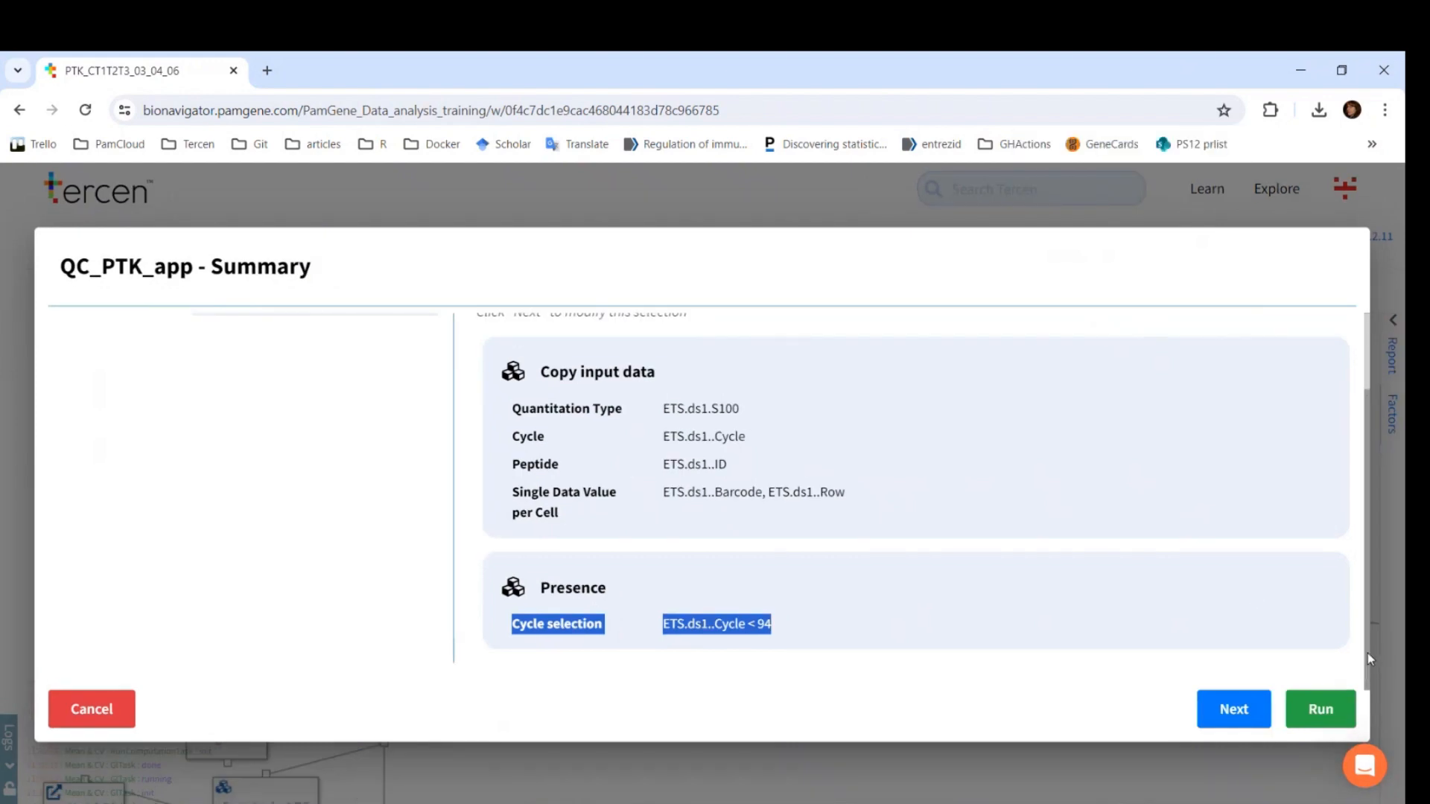
scroll(1367, 652, up, 2)
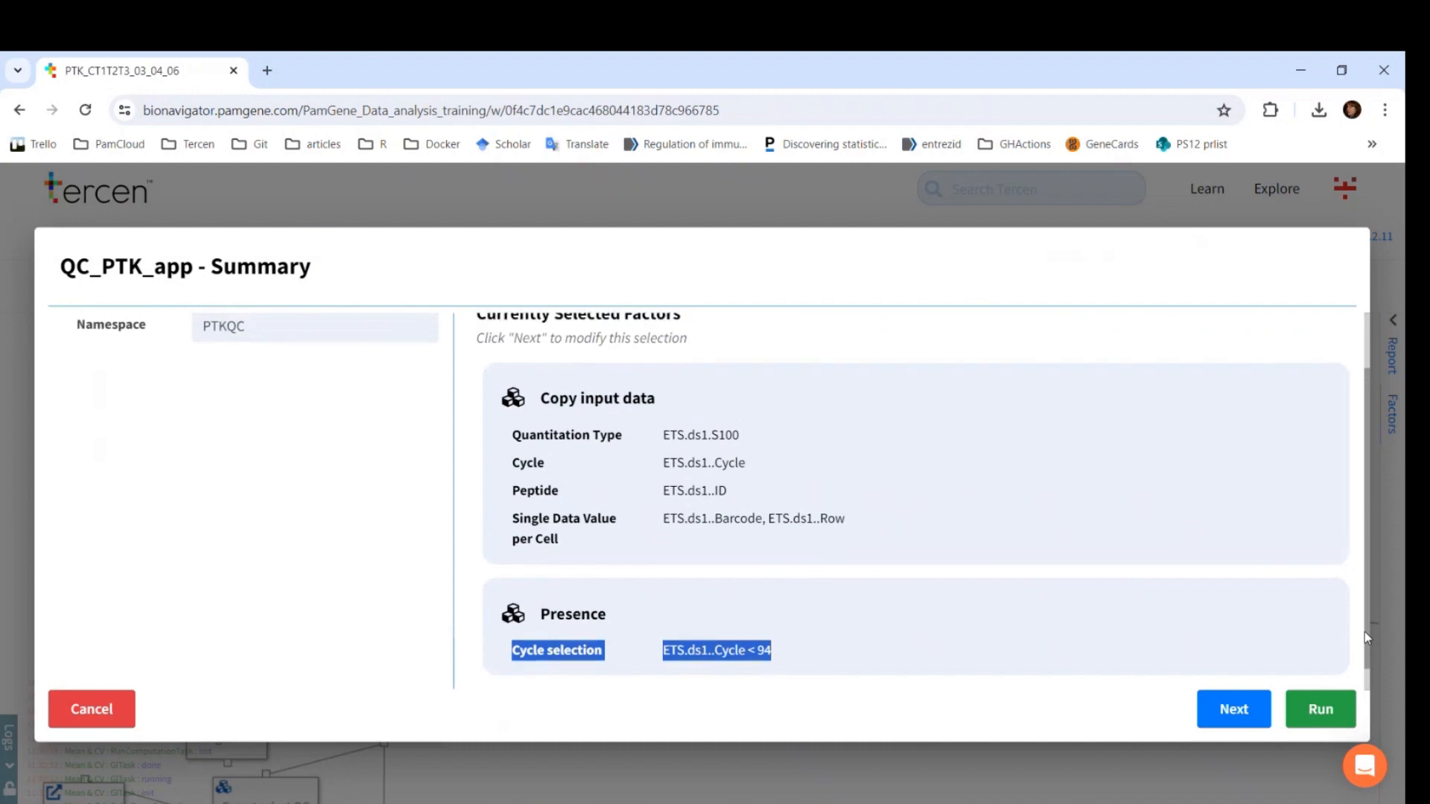
click(770, 656)
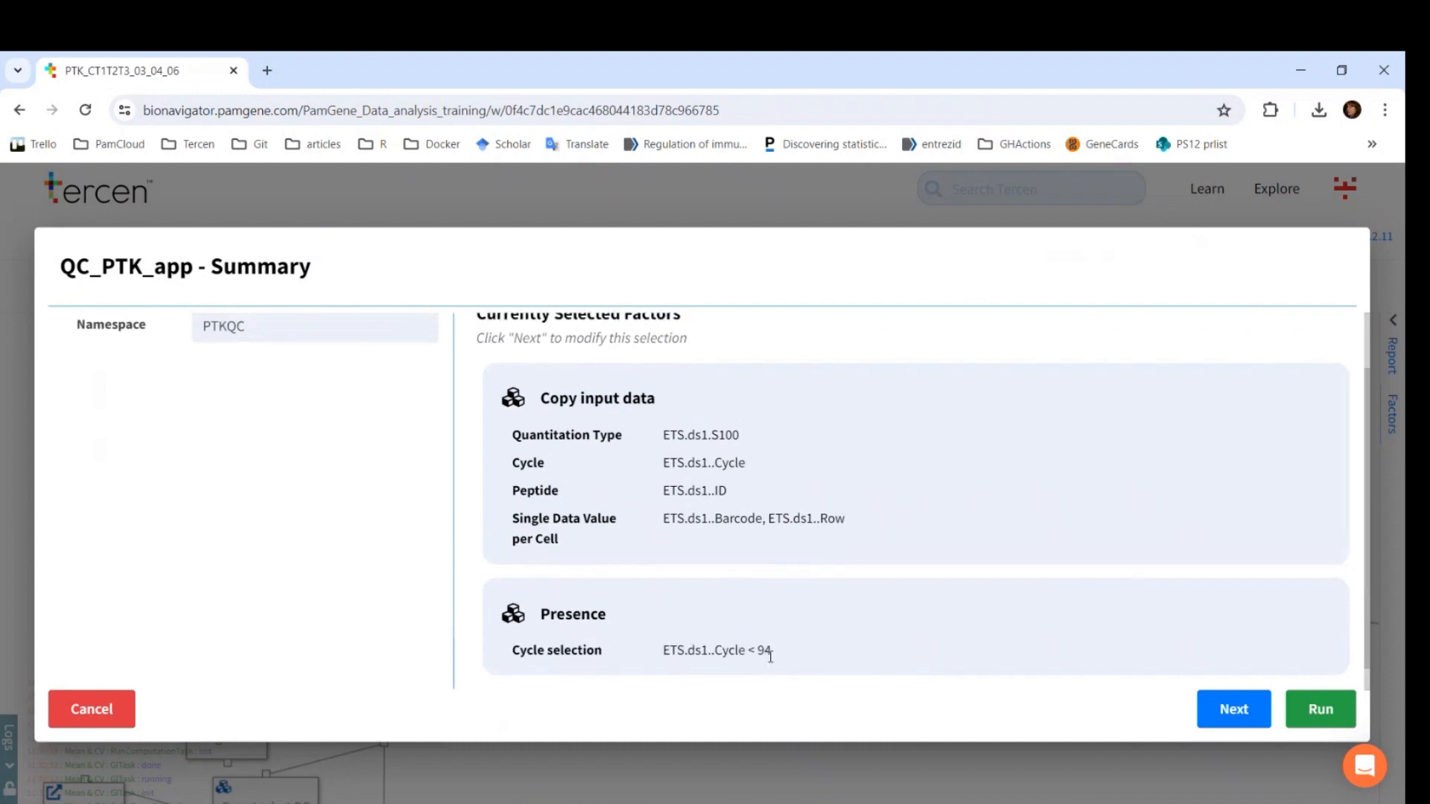
drag(756, 647, 780, 655)
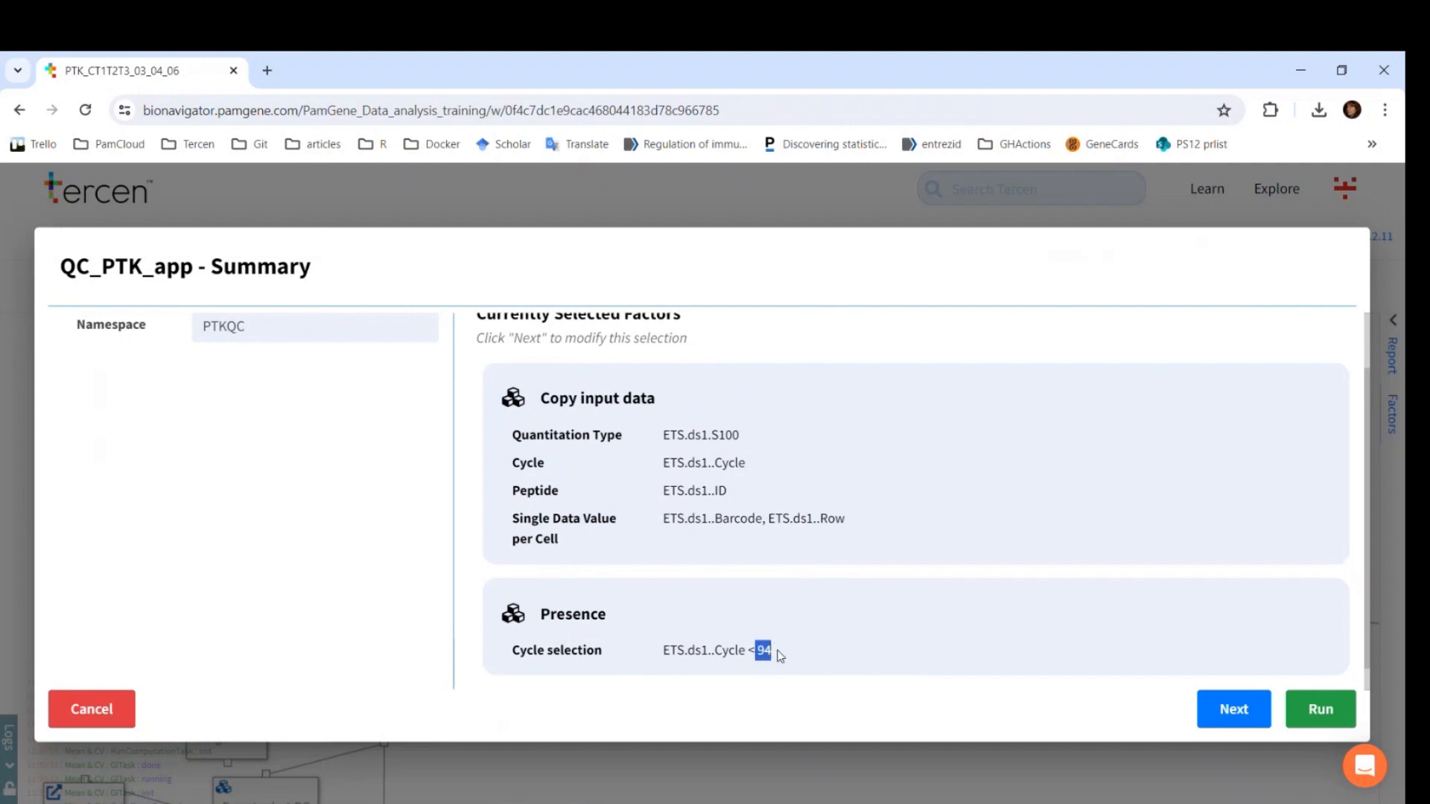
click(1326, 719)
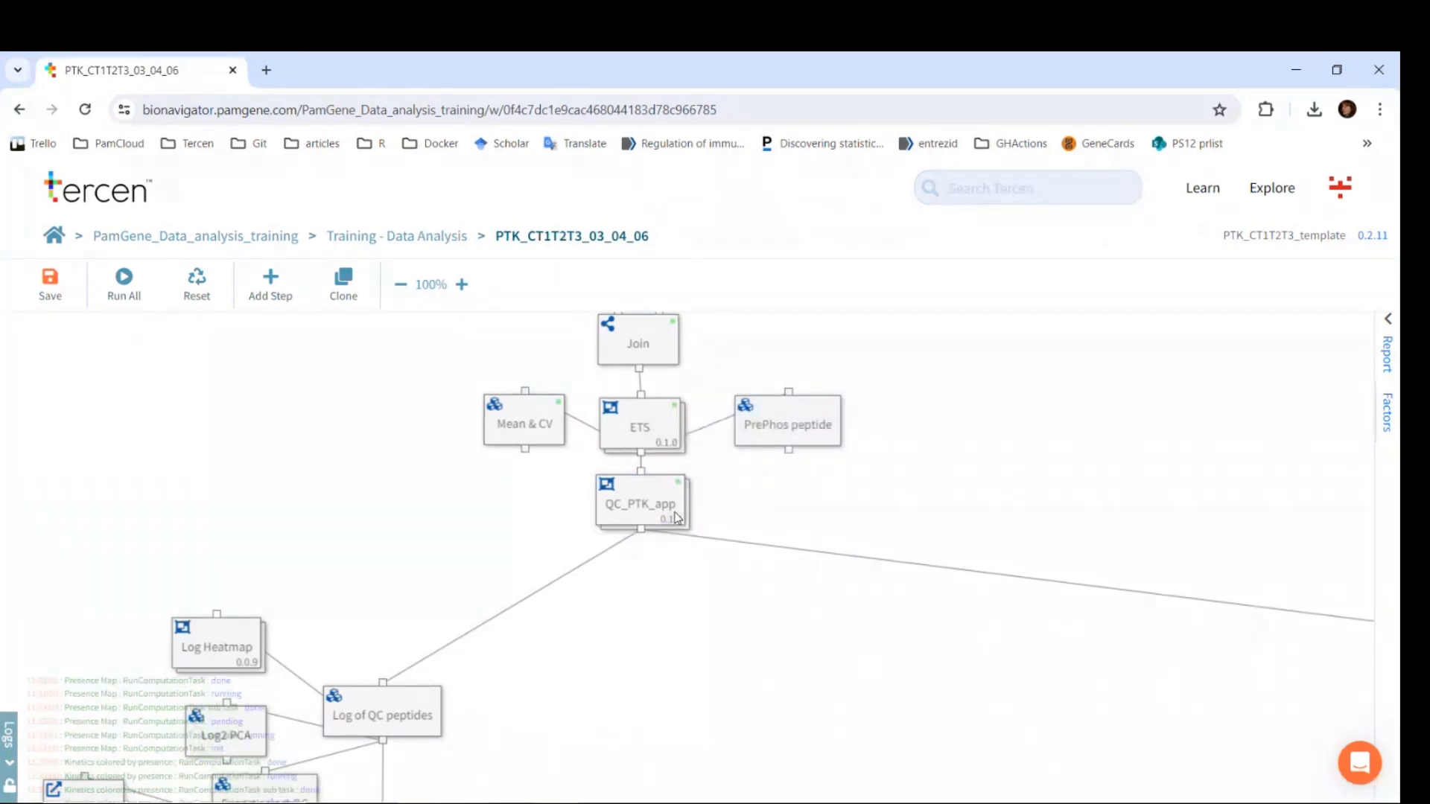
- Open the Kinetics colored by presence view of QC_PTK_app and narrow its crosstab columns
double_click(677, 517)
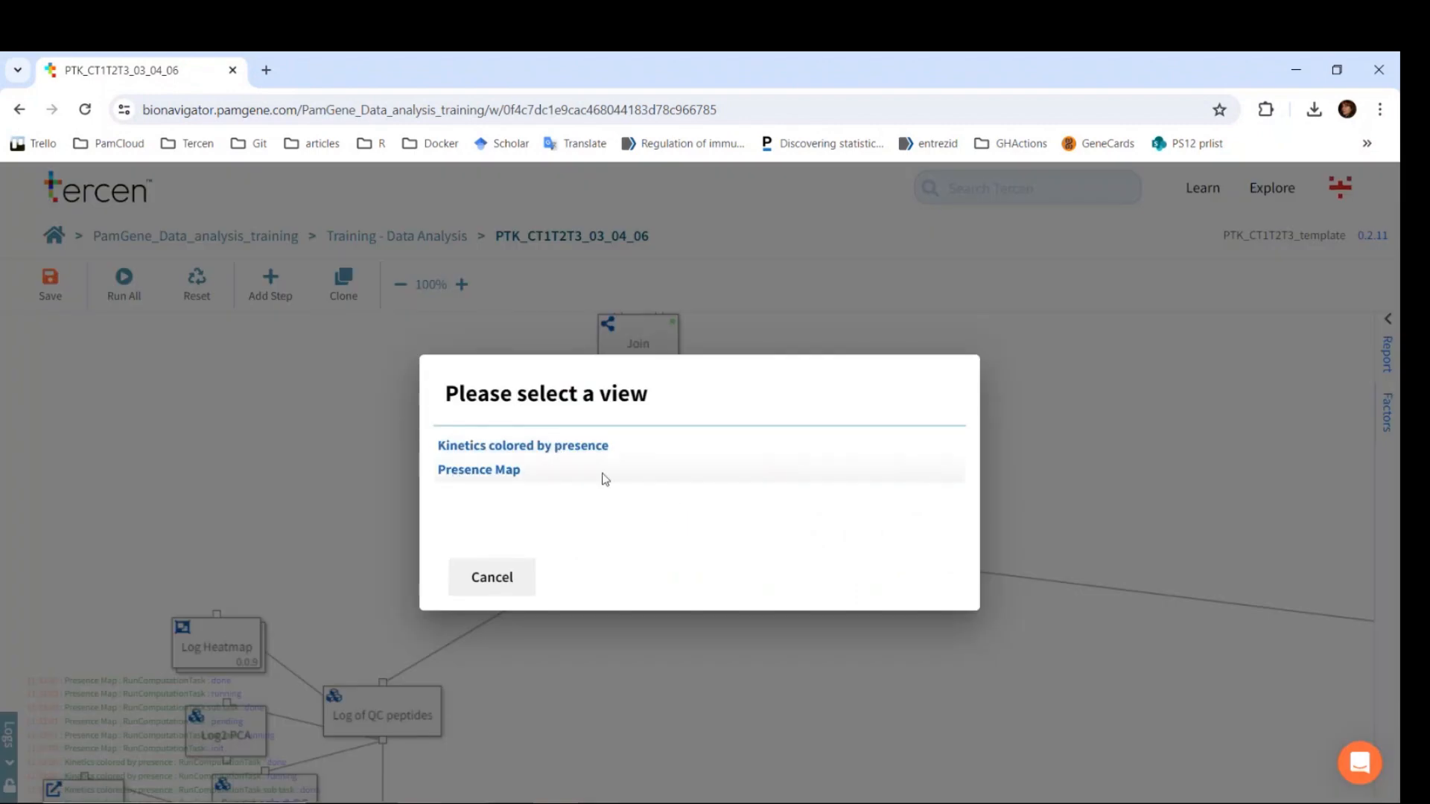
click(596, 447)
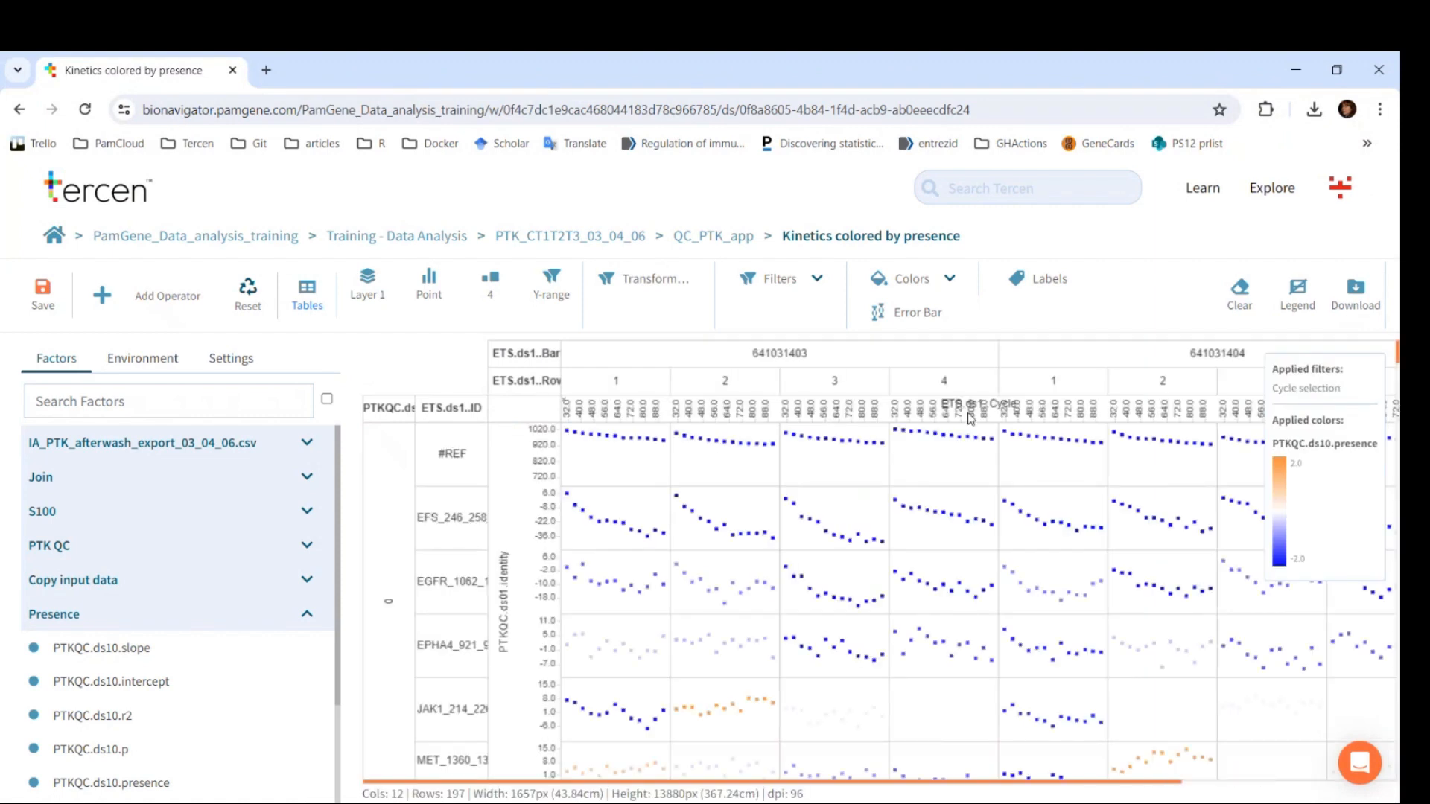
drag(999, 353, 908, 354)
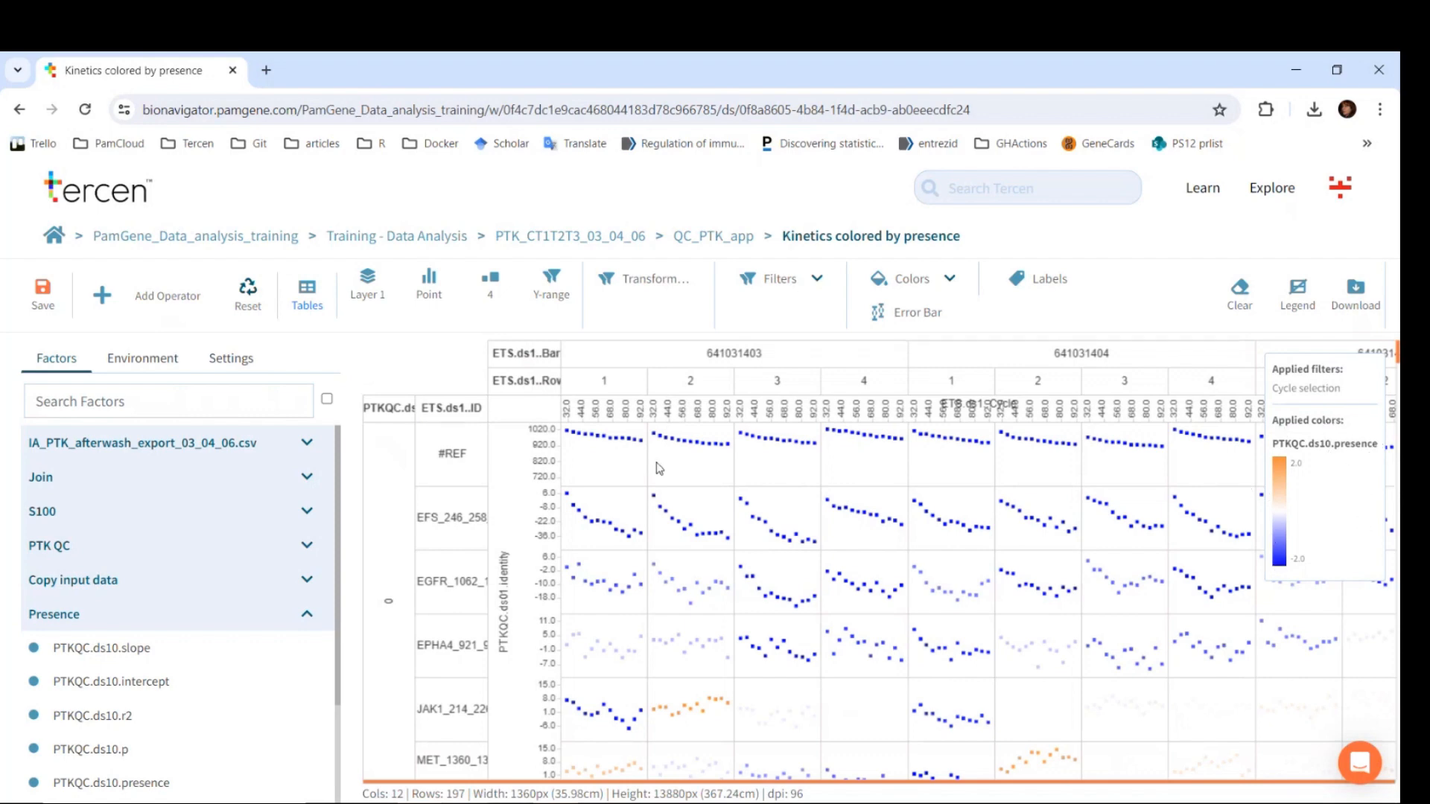
- Examine the kinetics curves and presence colors per peptide, from the #REF row through the NTRK2 row
click(620, 459)
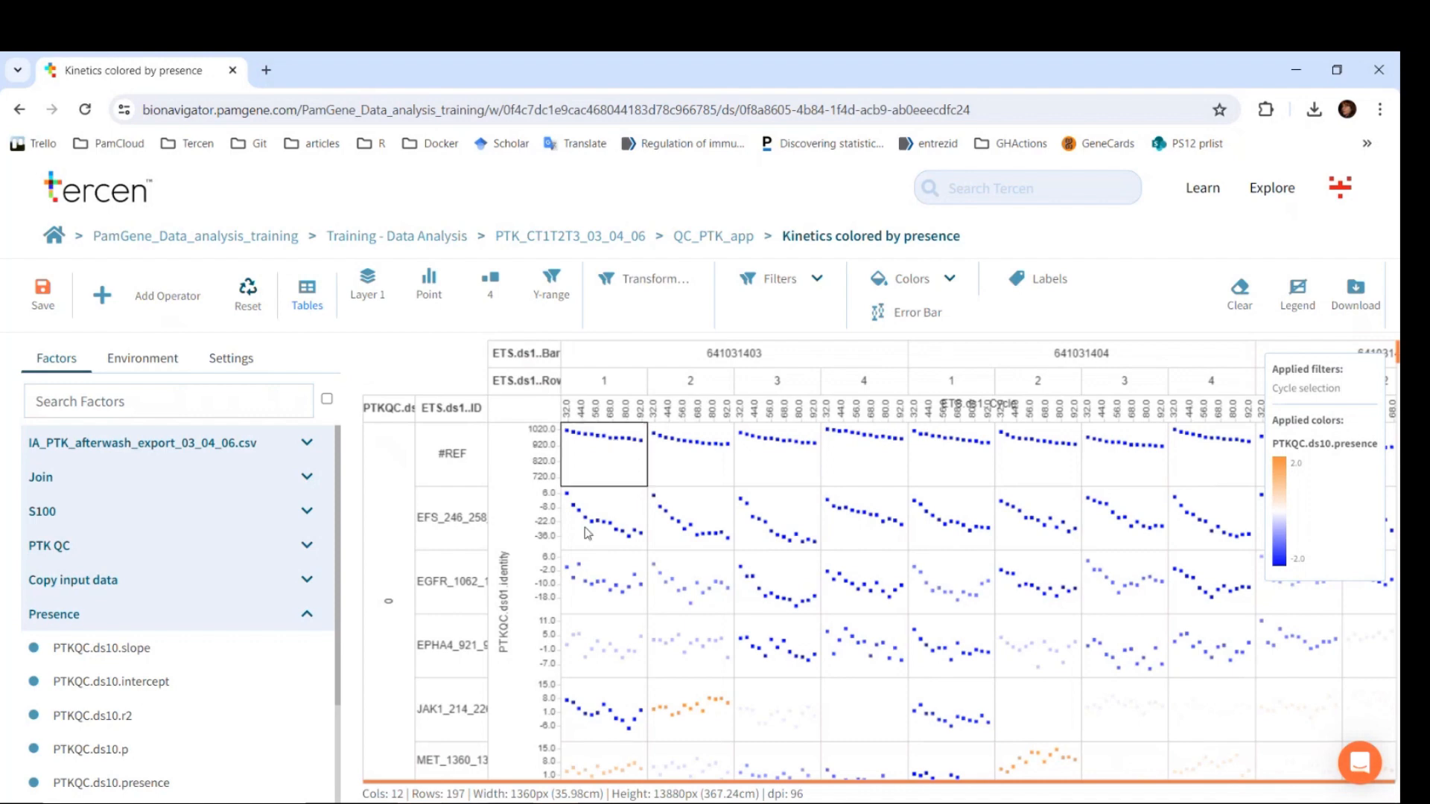
scroll(602, 627, down, 3)
scroll(602, 627, down, 3)
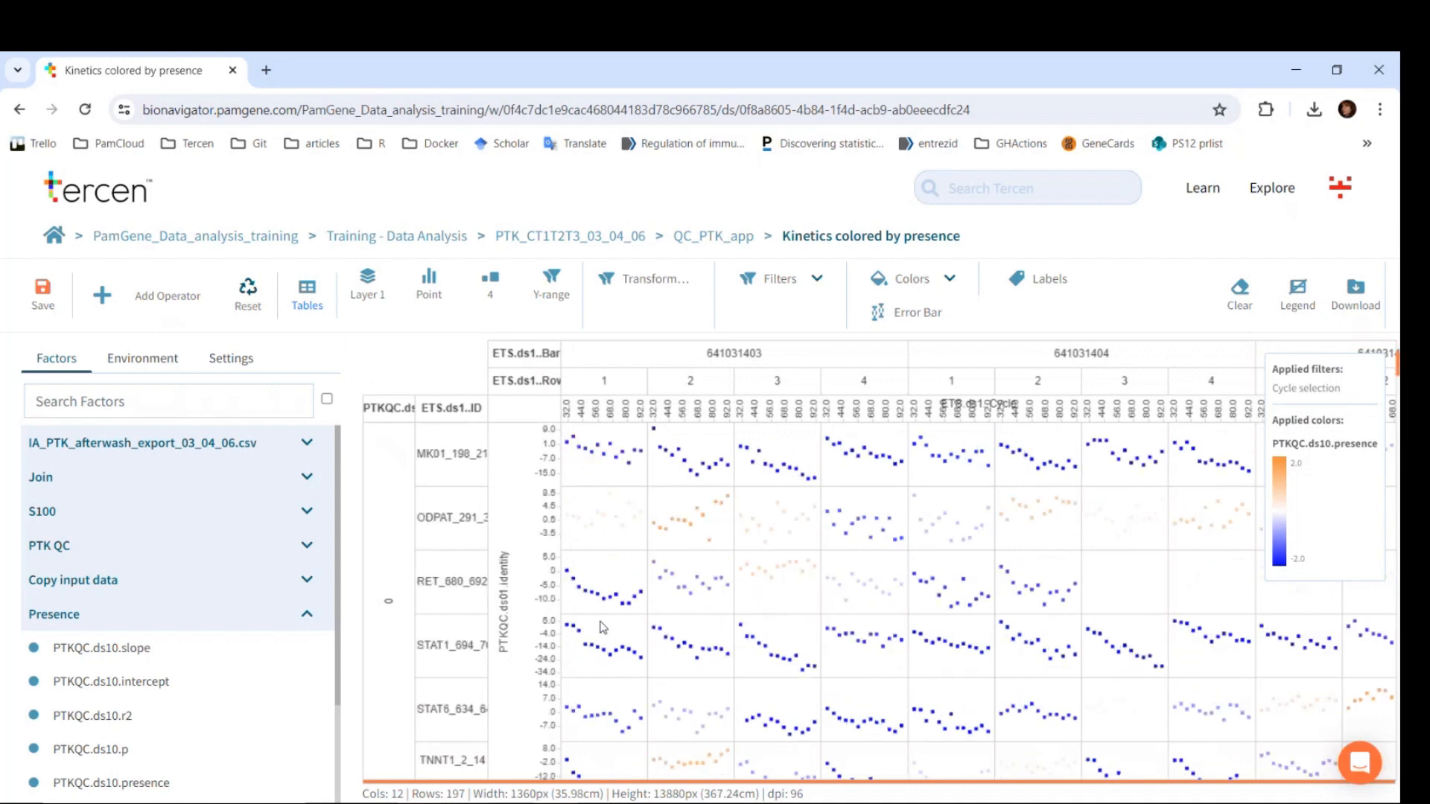
scroll(602, 627, down, 10)
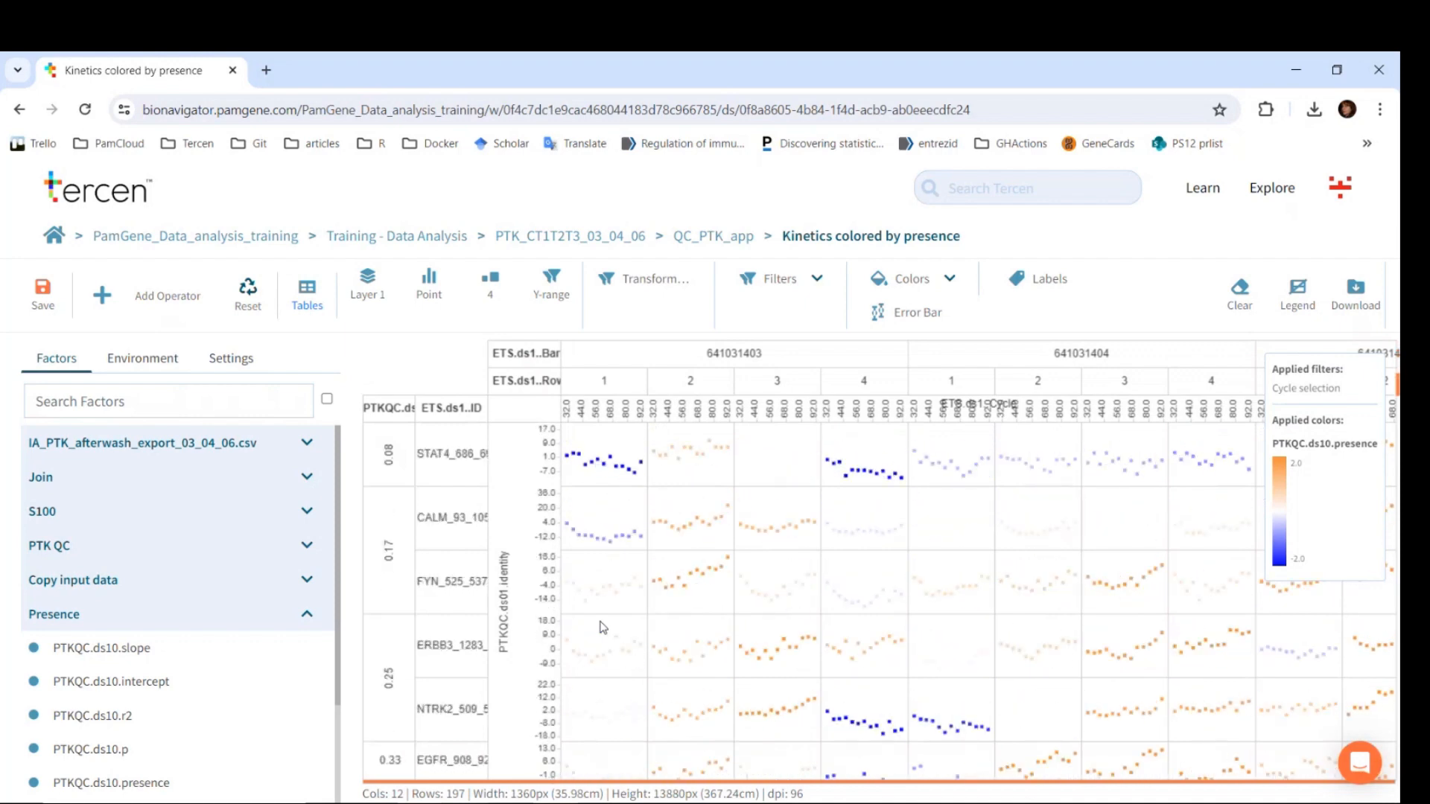
click(797, 715)
scroll(835, 703, down, 2)
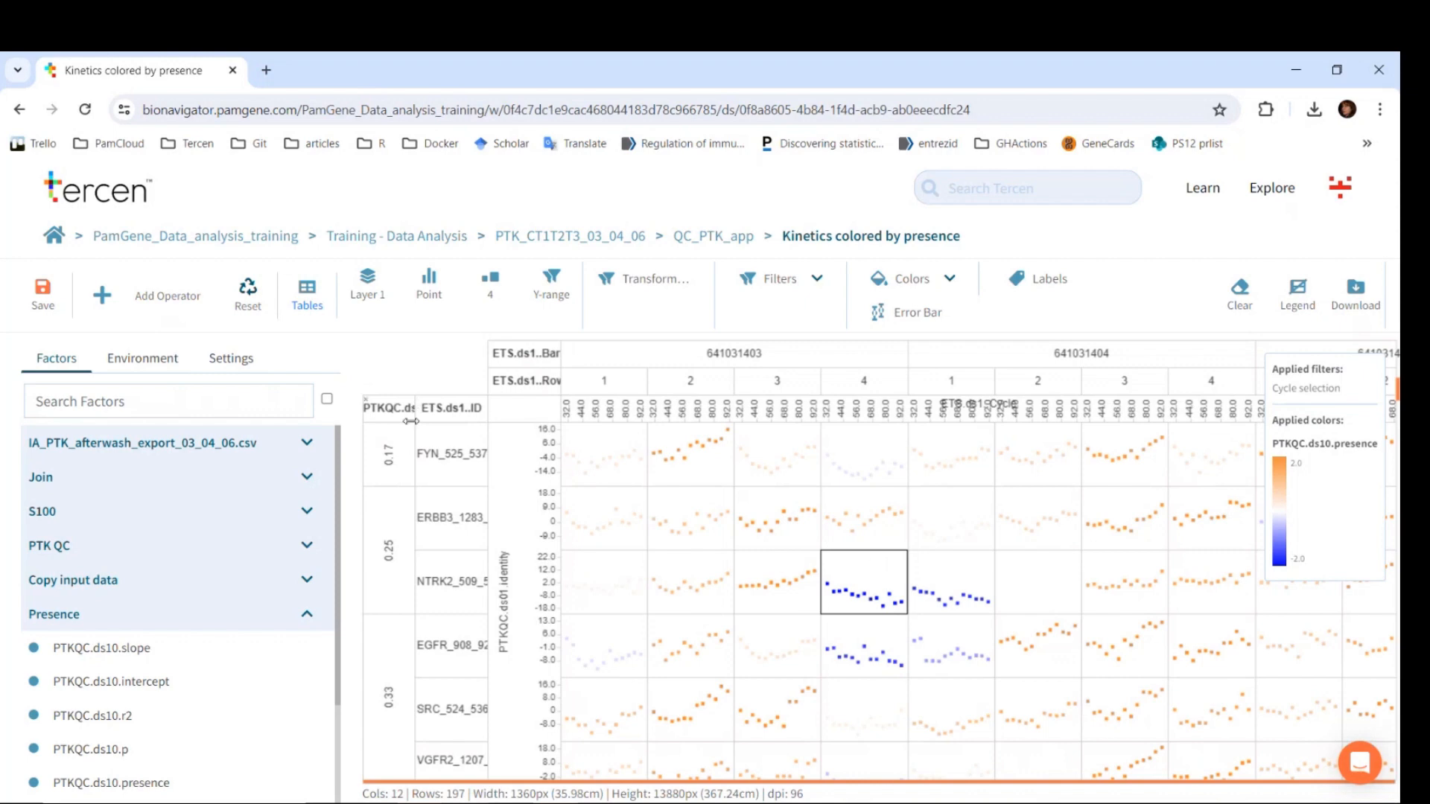
- Resize the crosstab to show the full PTKQC.ds10.fractionPresent header and all three barcodes, and compare peptides by fraction present
drag(416, 419, 527, 426)
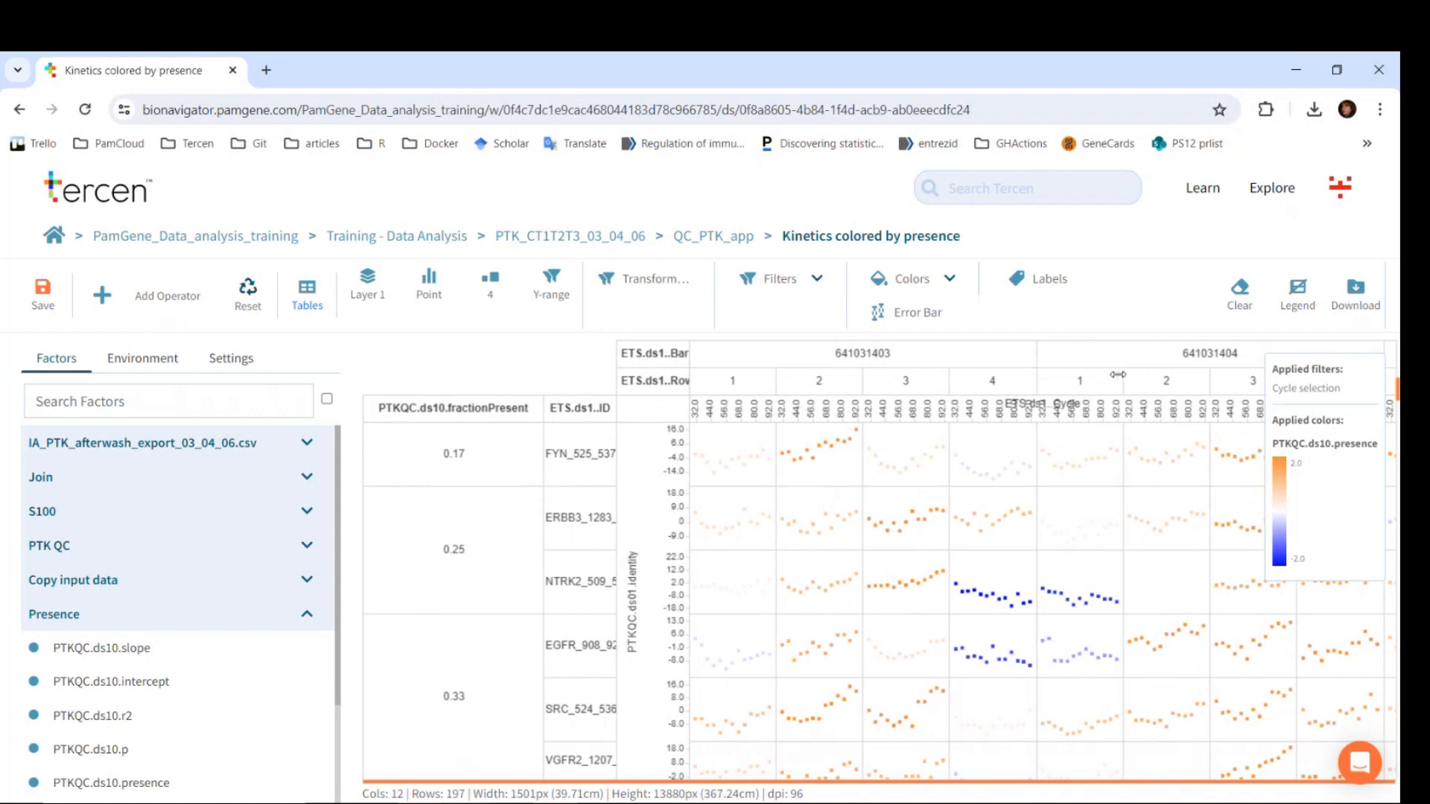
drag(1123, 376, 910, 398)
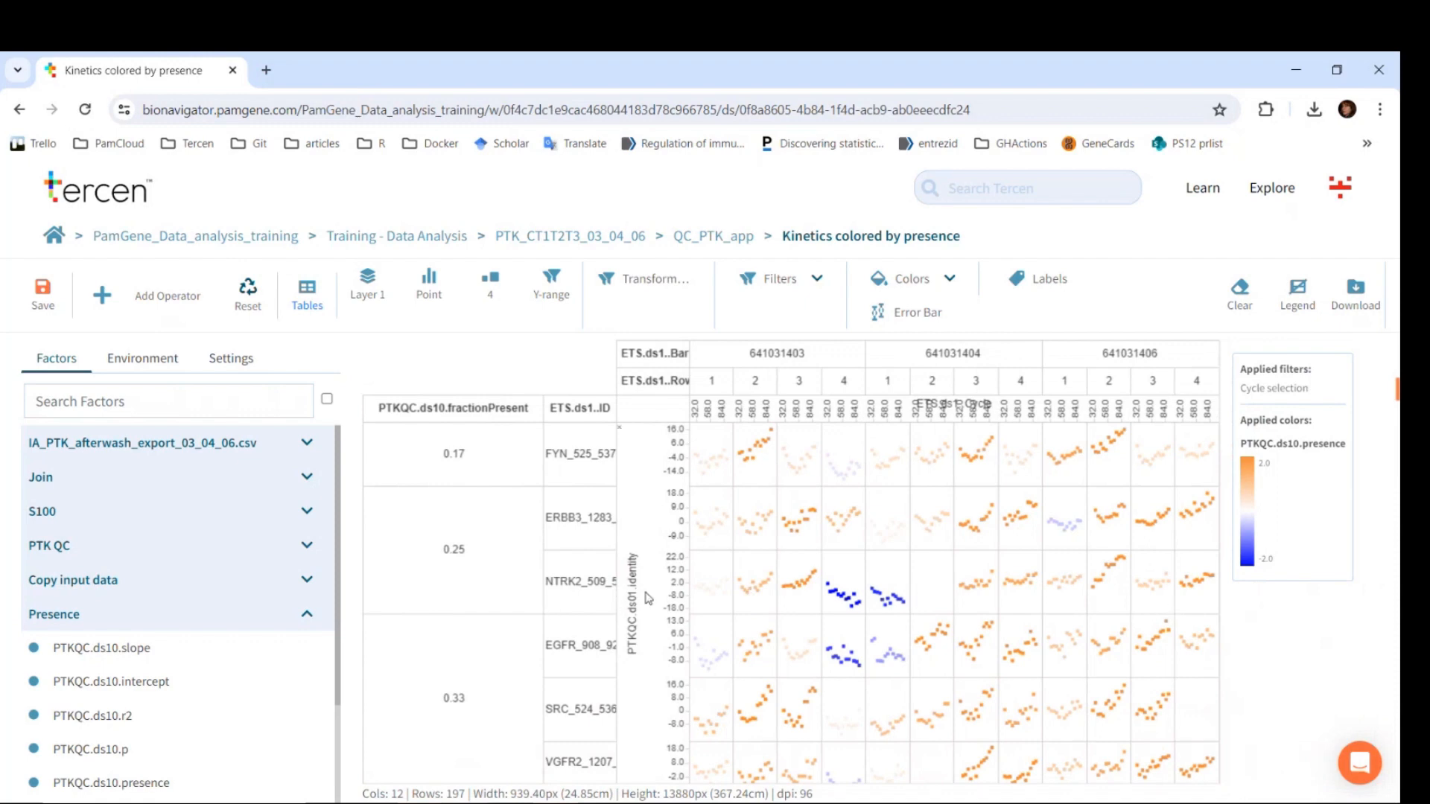
scroll(507, 594, up, 2)
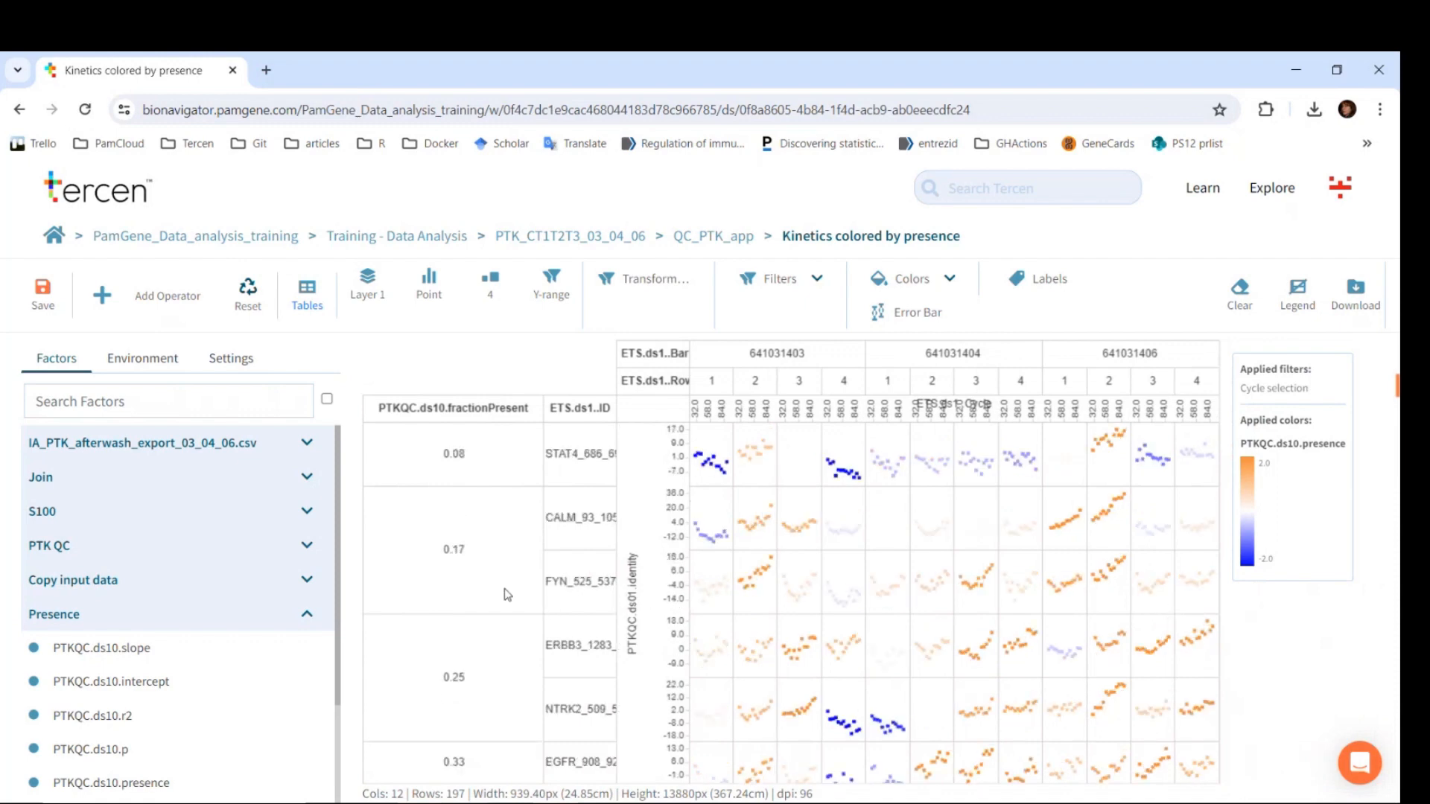
scroll(507, 593, up, 5)
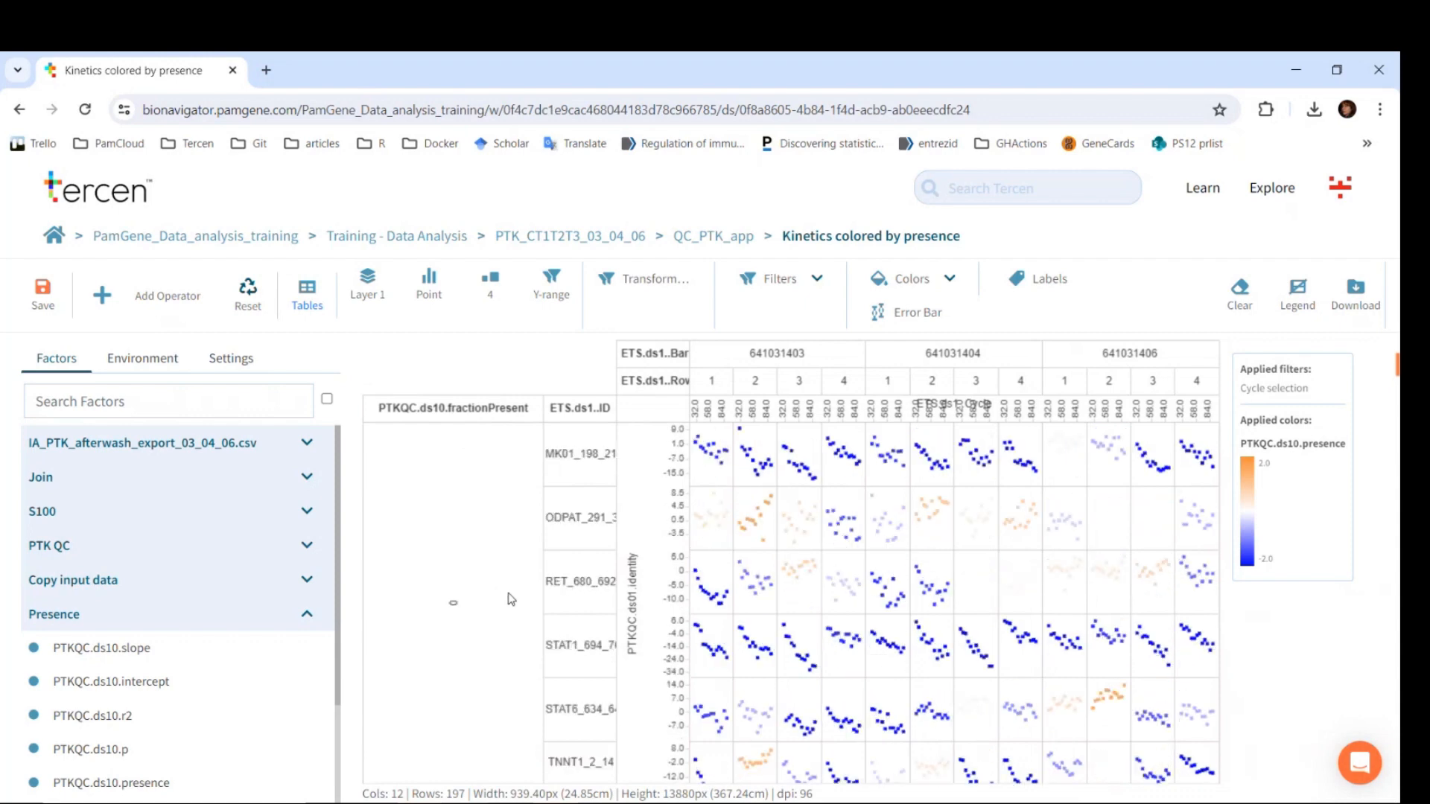
scroll(511, 598, down, 10)
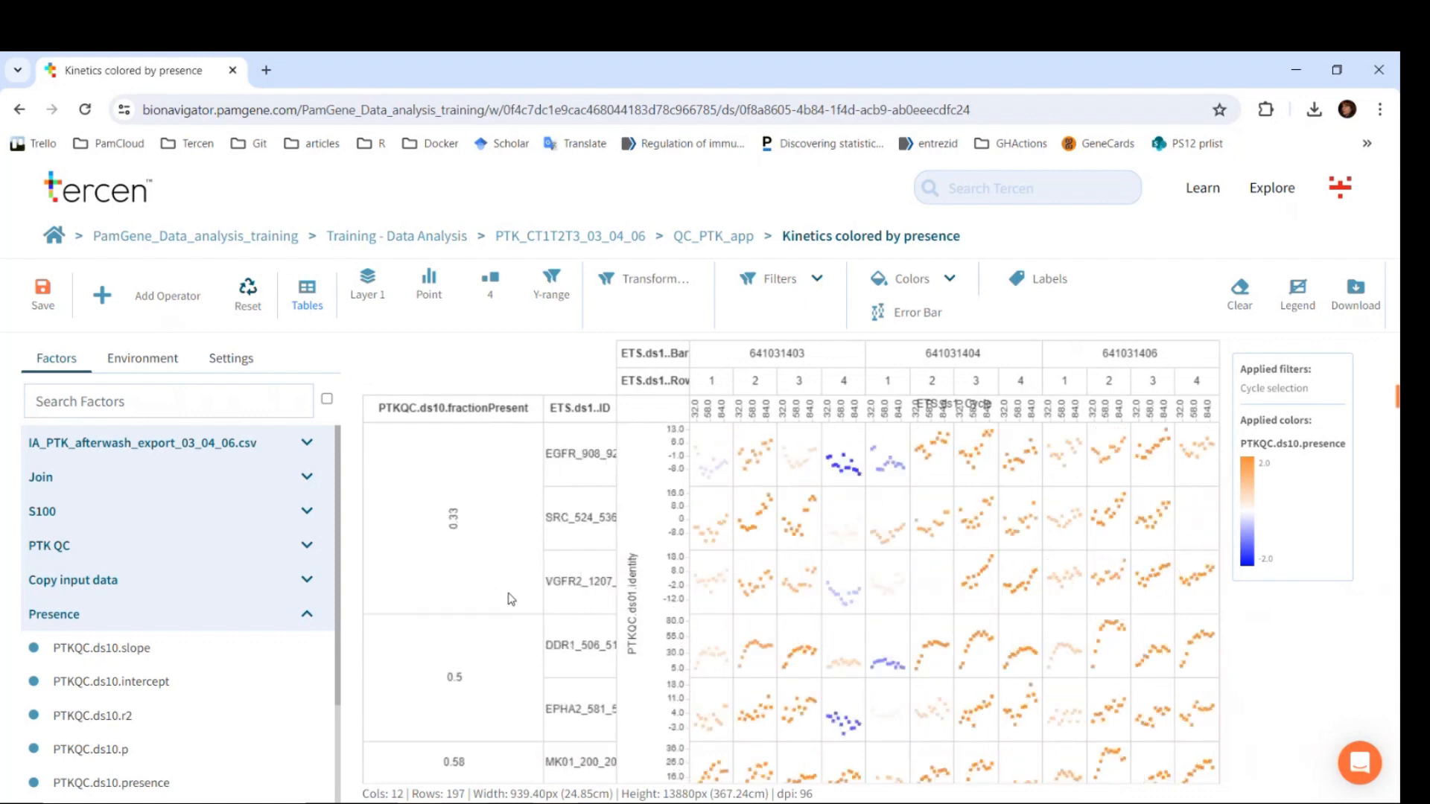
scroll(511, 599, up, 10)
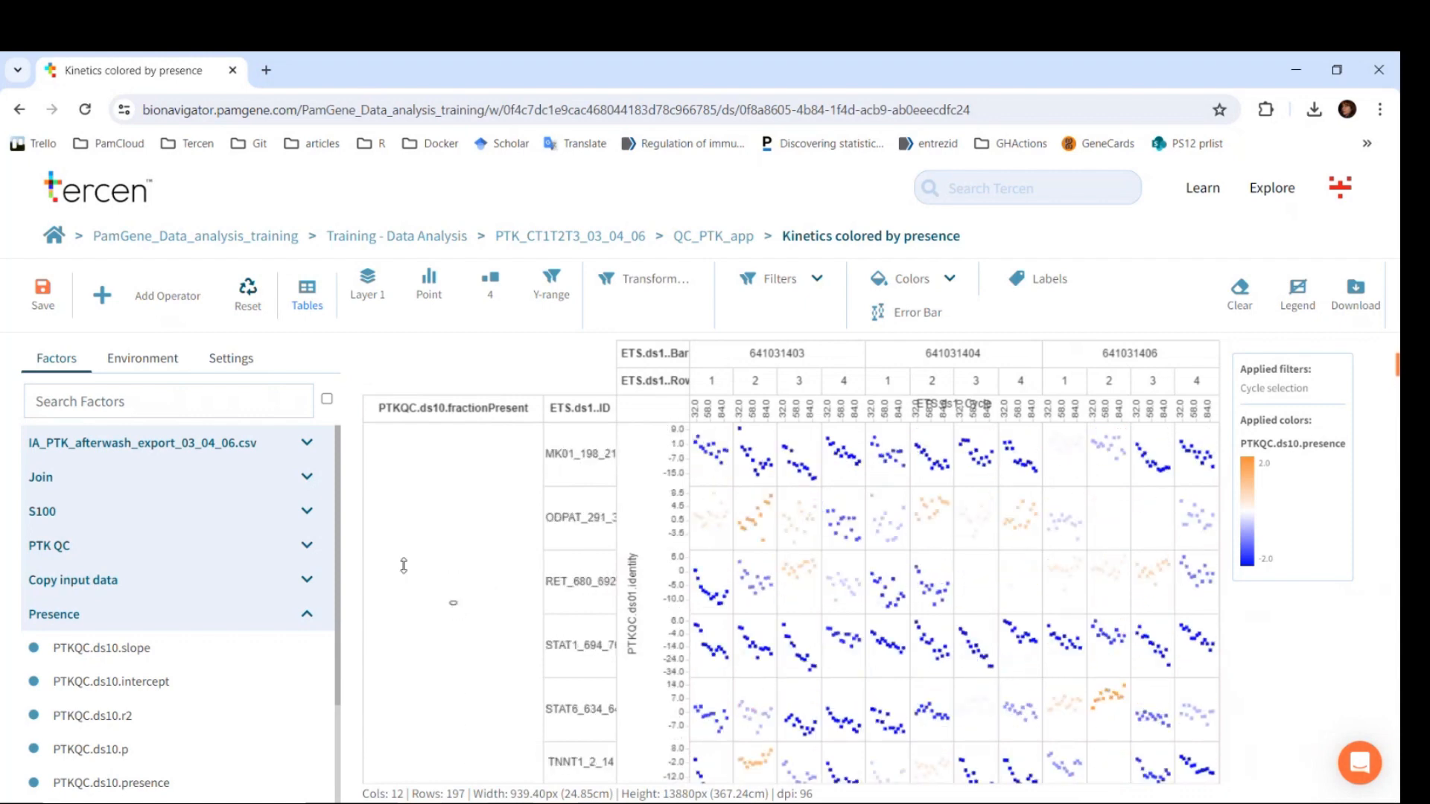
scroll(524, 674, down, 3)
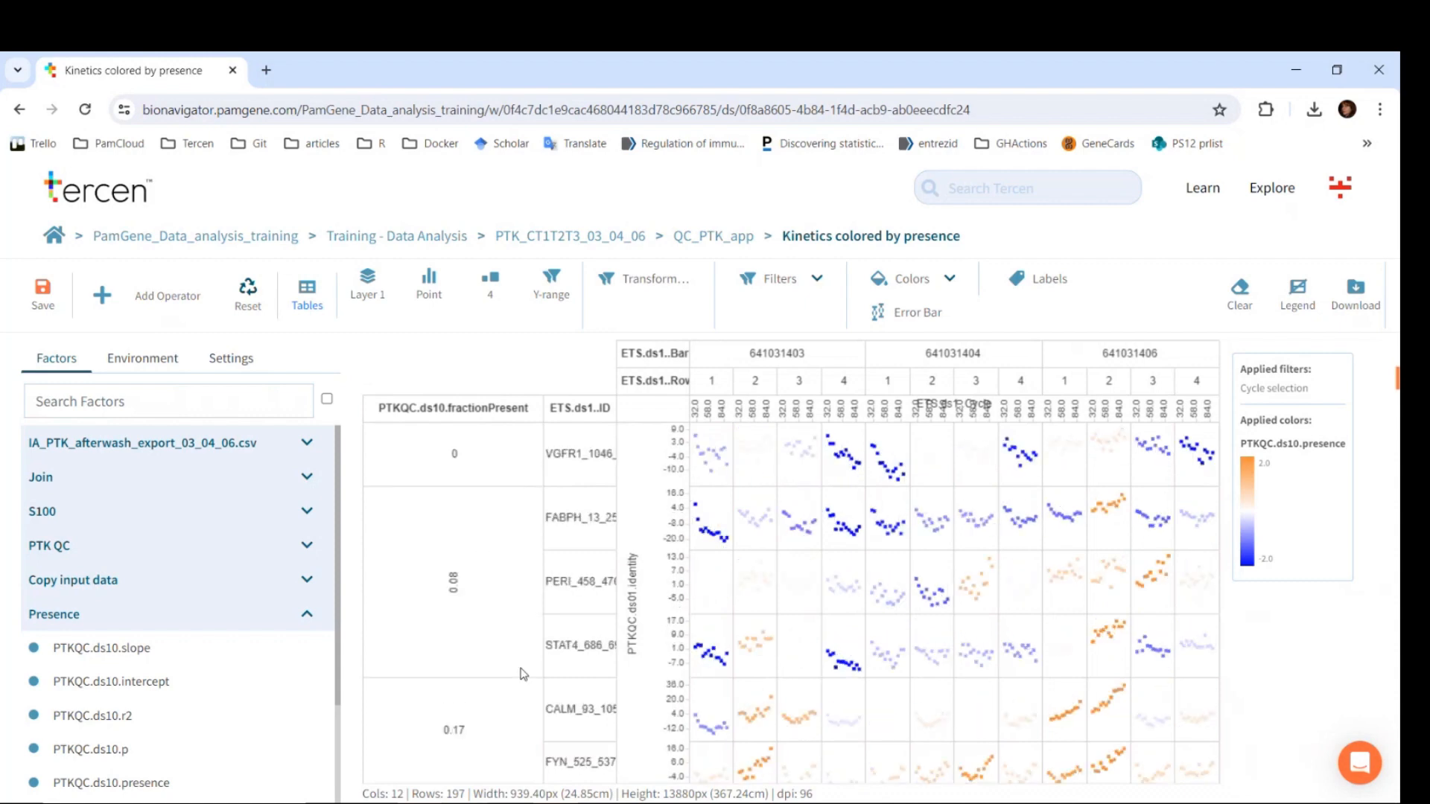
- Open the Presence Map view of QC_PTK_app, reduce its row height and widen the column to show the full PTKQC.ds10.fractionPresent header
scroll(524, 674, down, 10)
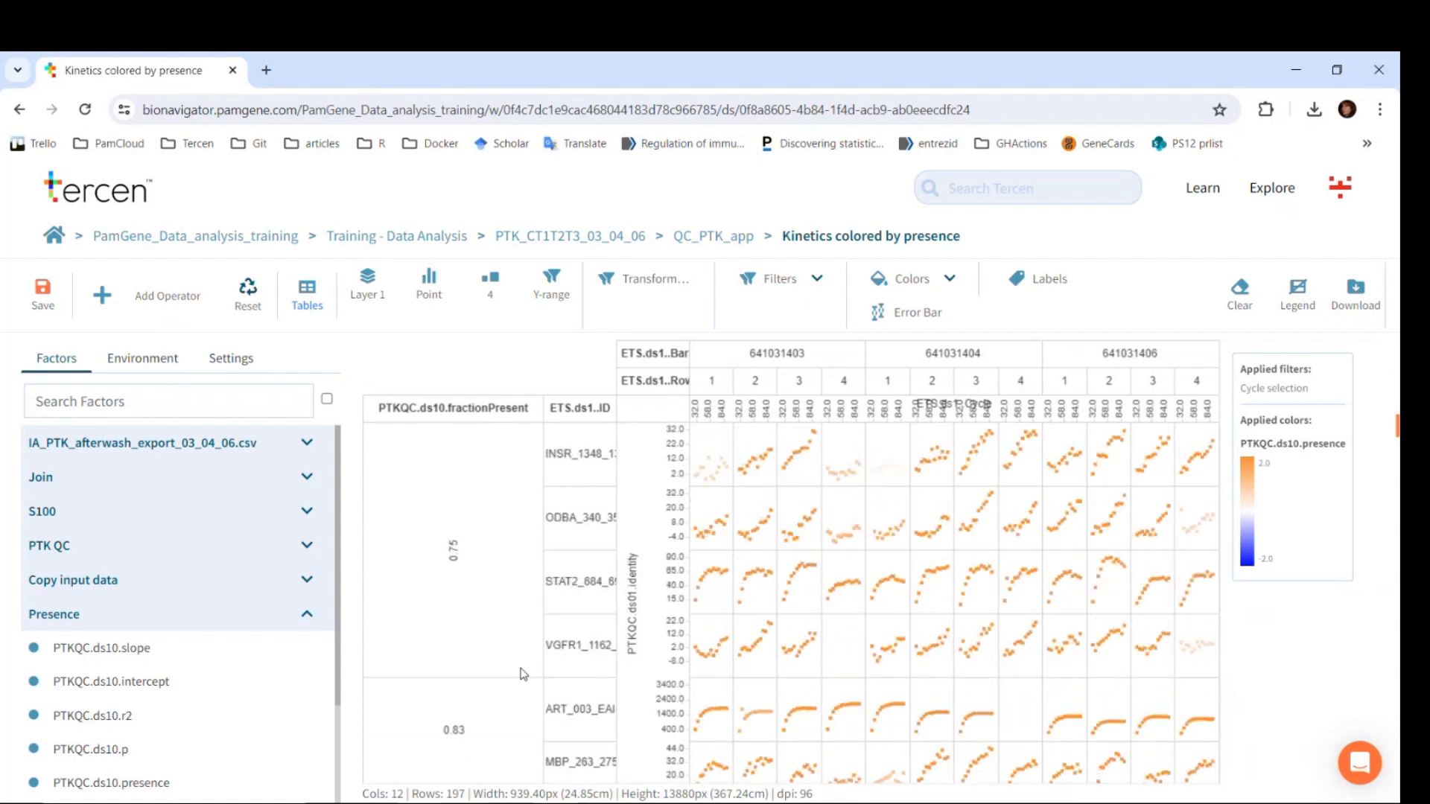
click(713, 238)
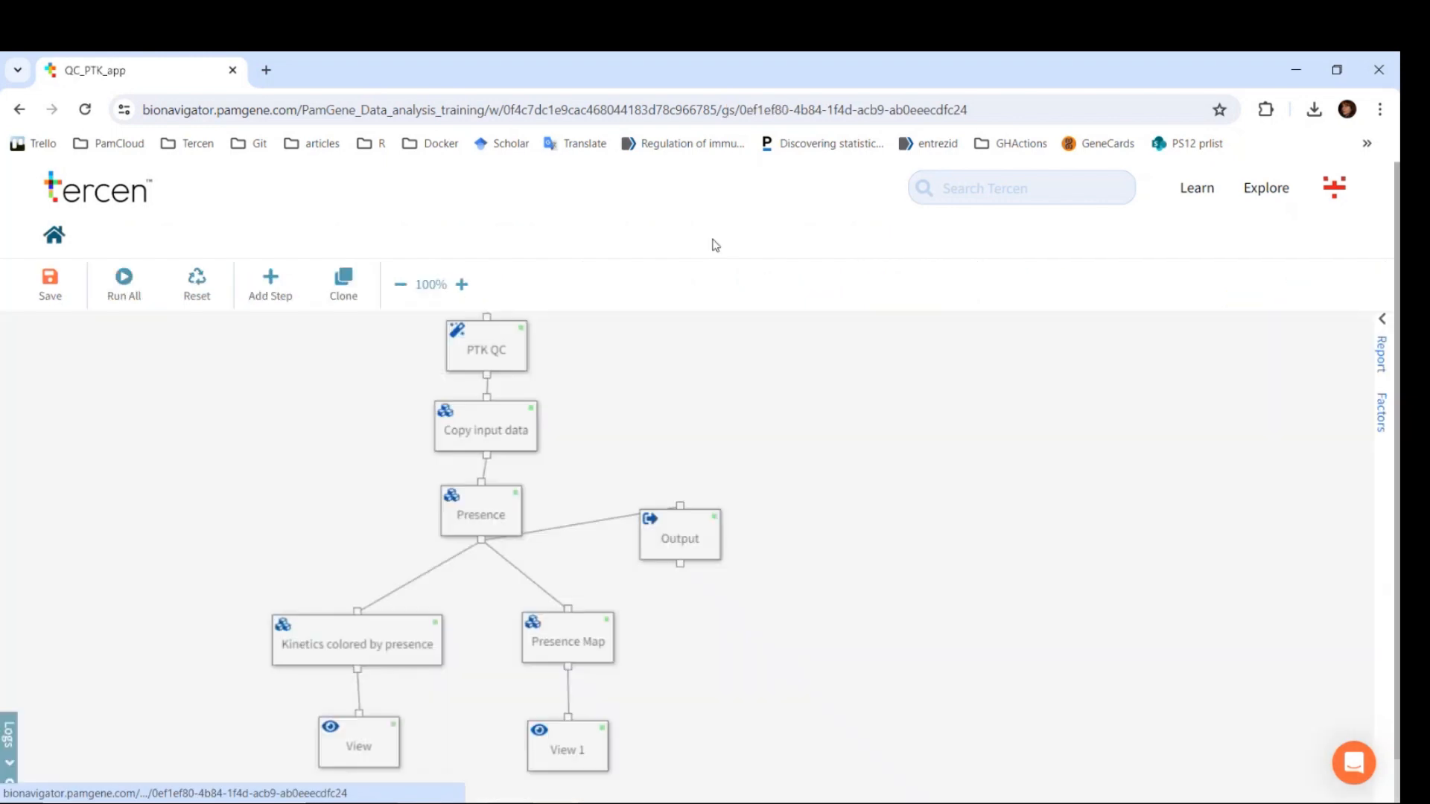
click(575, 645)
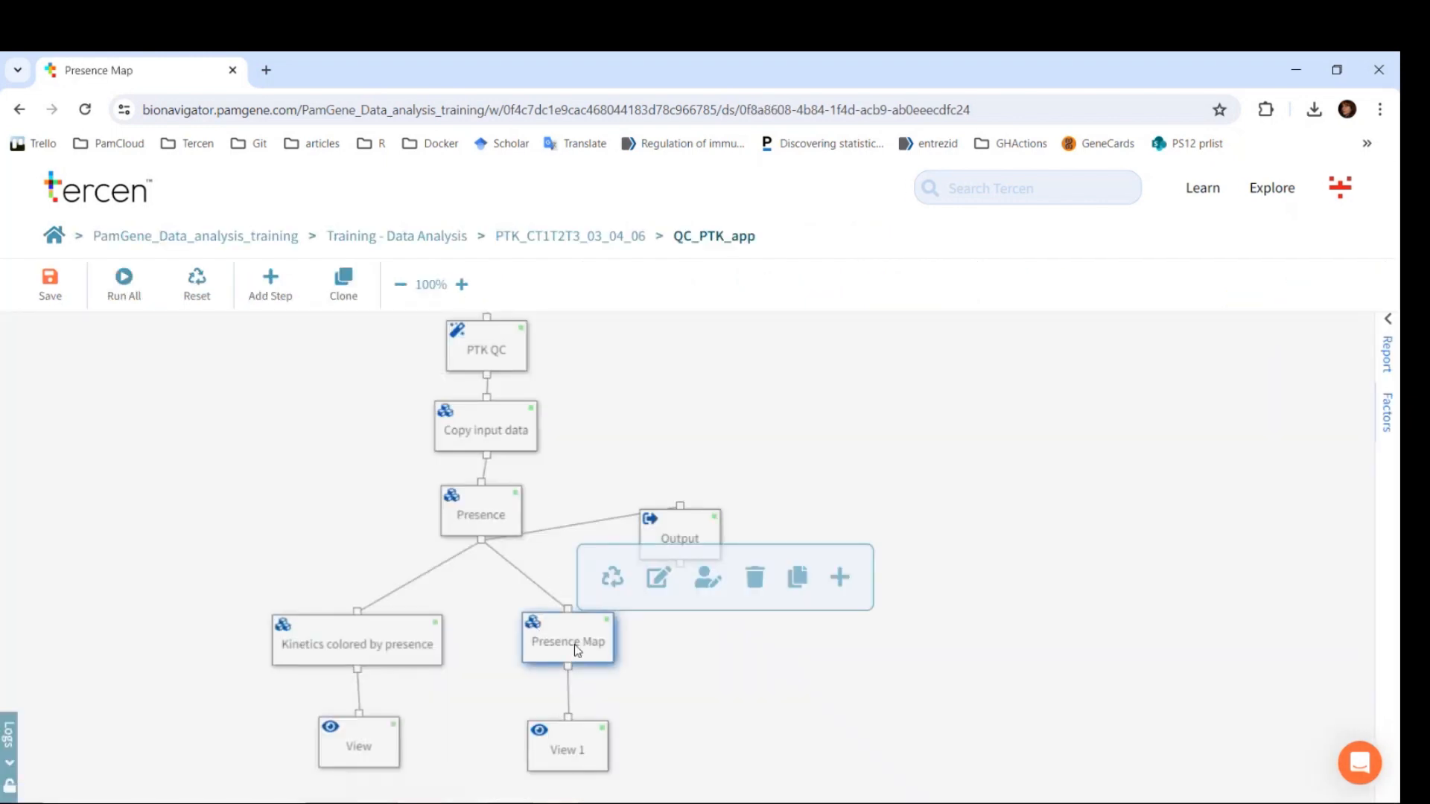
double_click(574, 645)
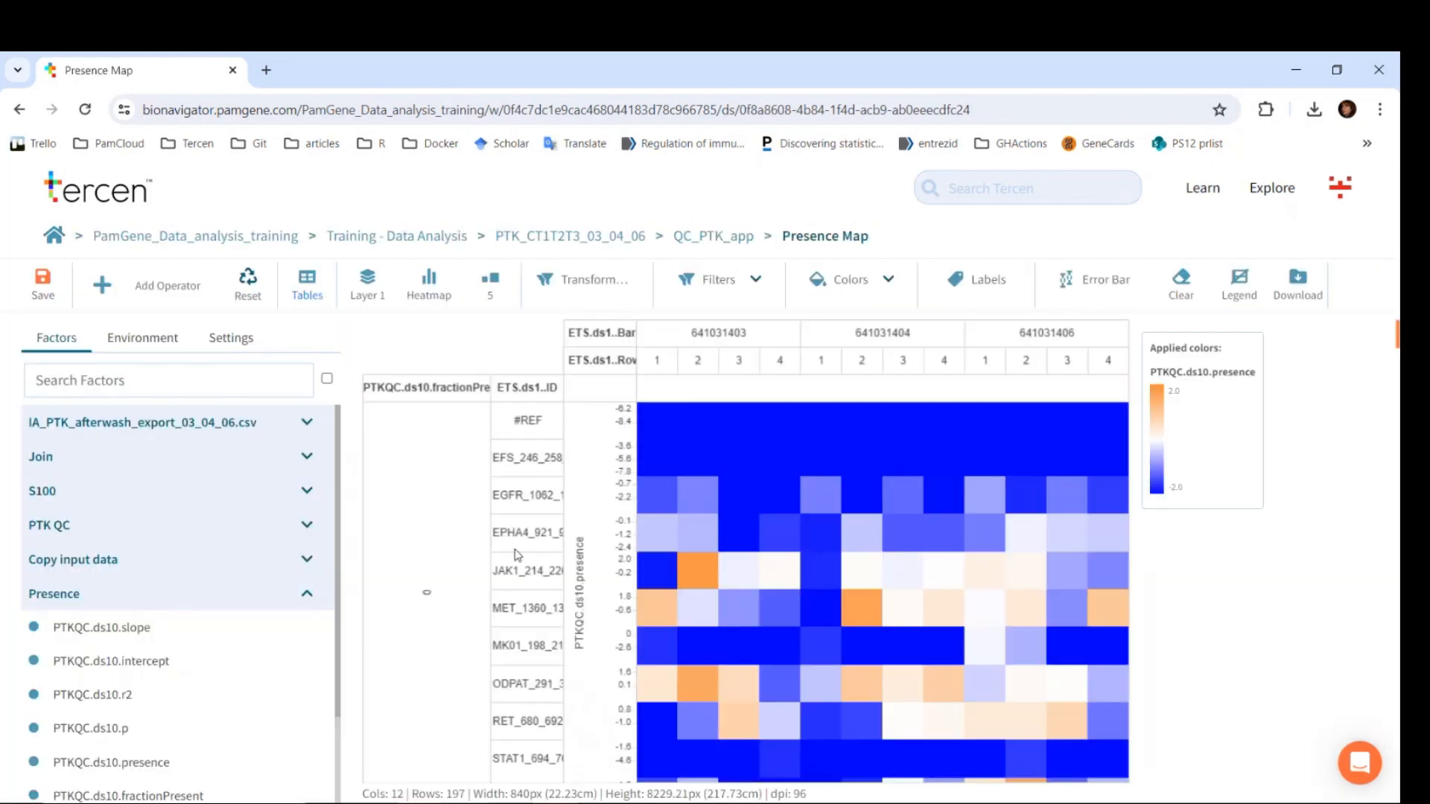
drag(514, 554, 506, 464)
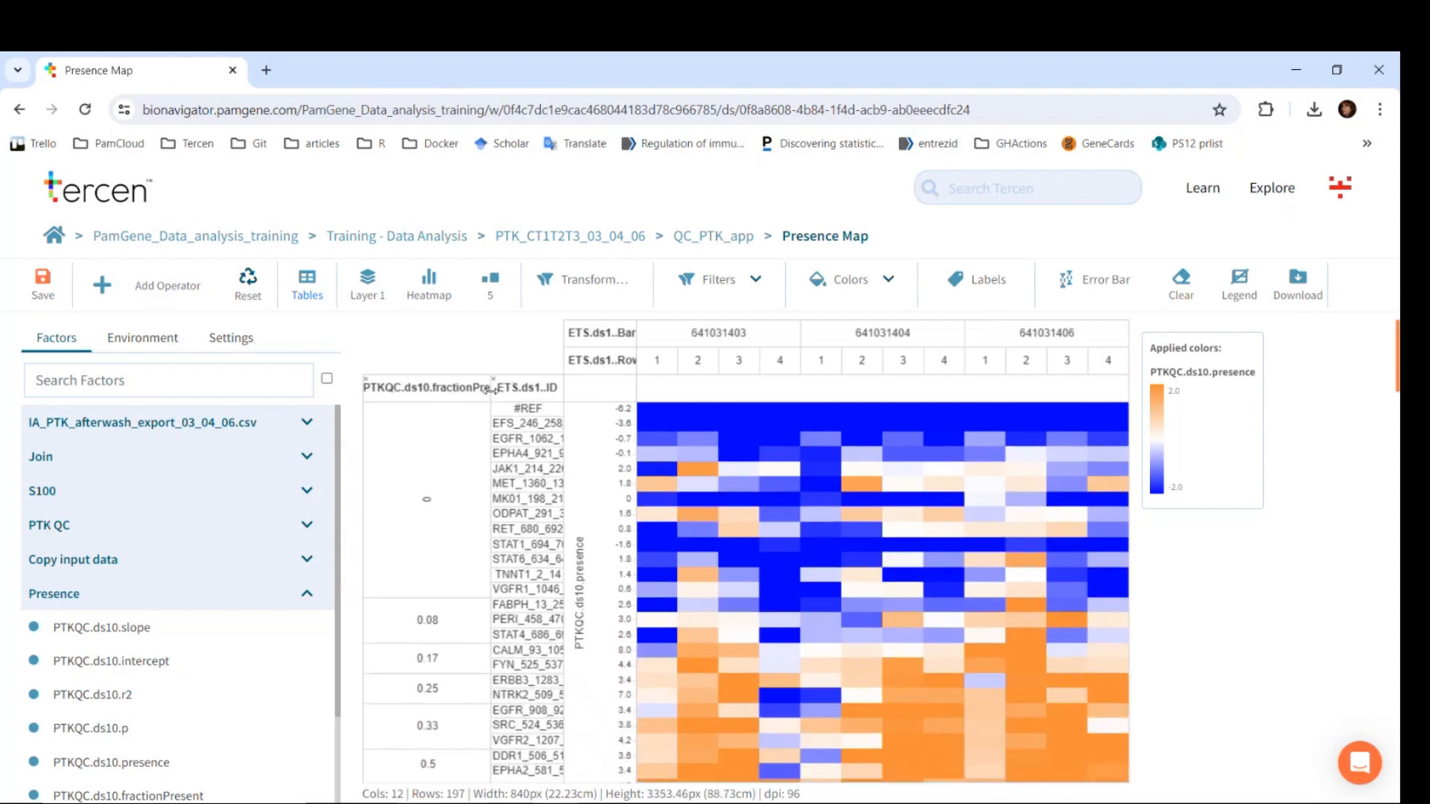
drag(494, 391, 519, 390)
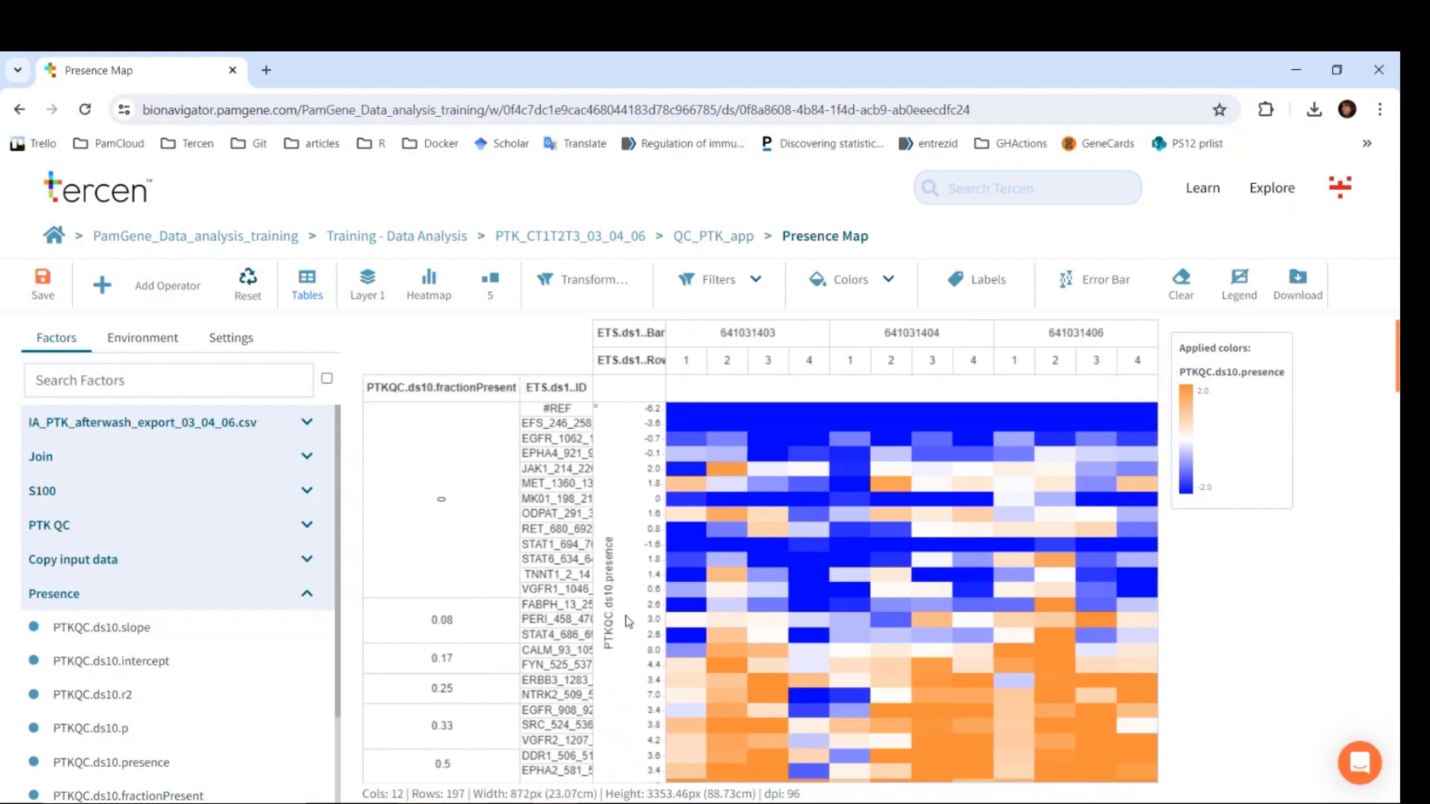
- Highlight the low-fraction peptide rows from CALM_93 up to #REF, clear the highlight, and compare presence across the higher fractionPresent groups
click(533, 683)
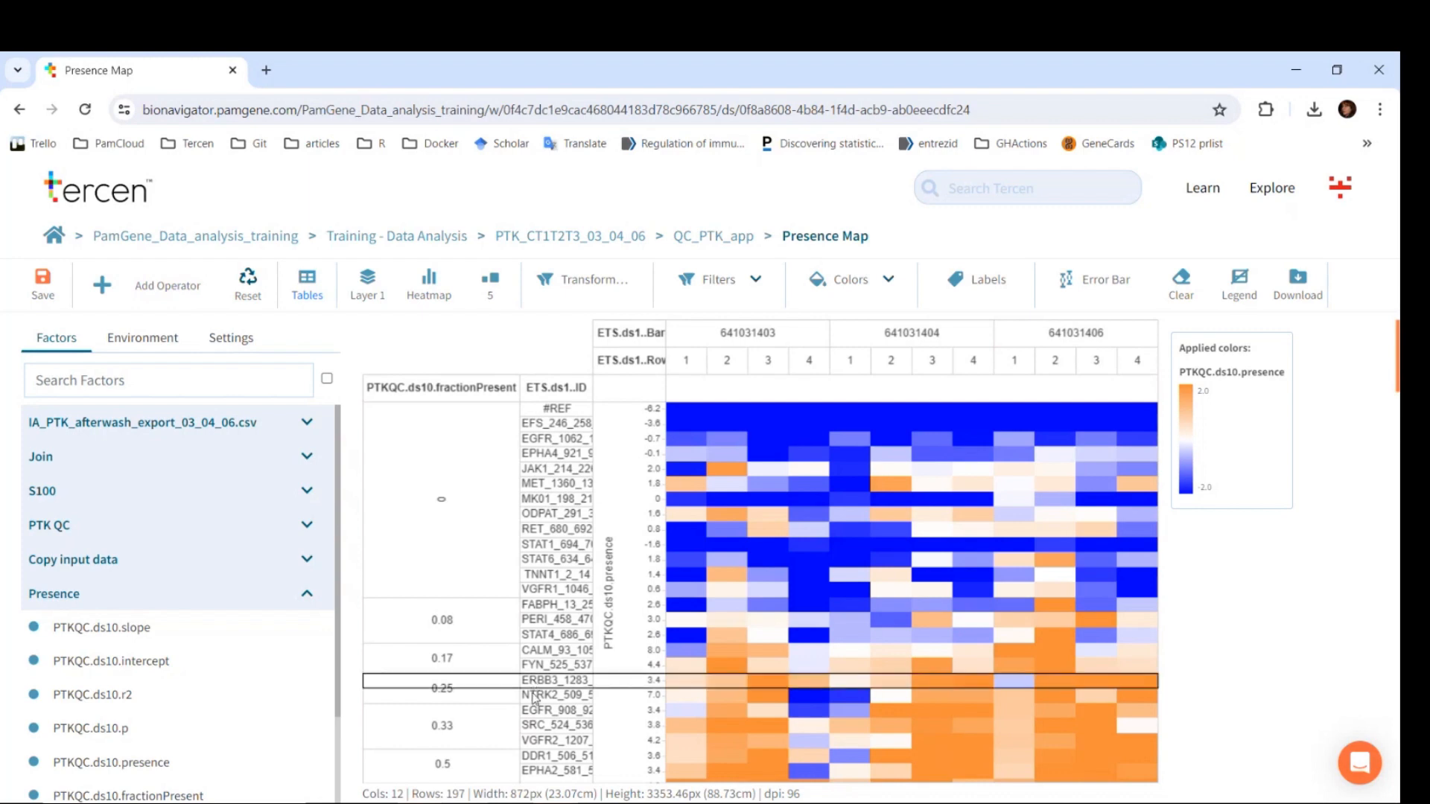
drag(533, 694, 554, 537)
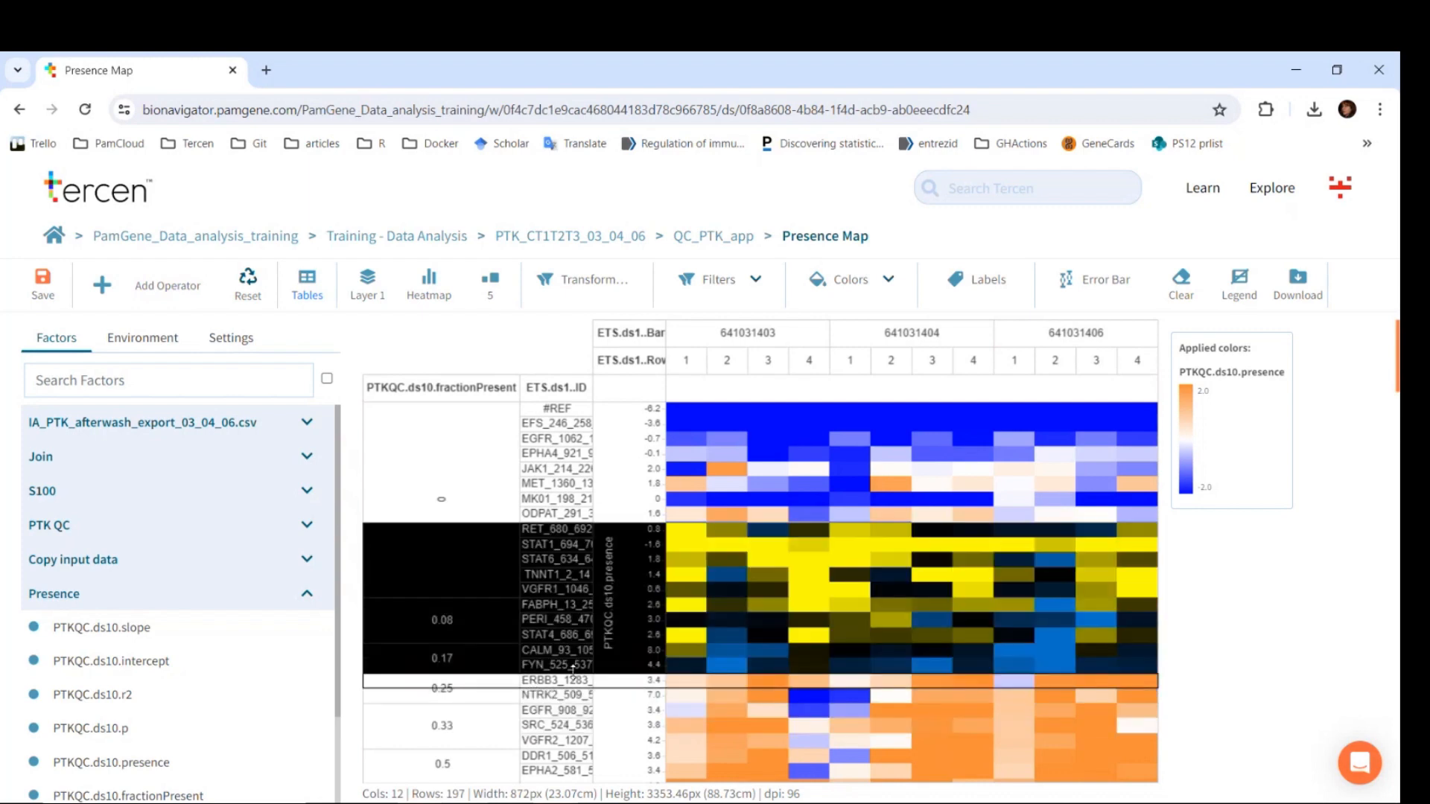
drag(570, 672, 598, 413)
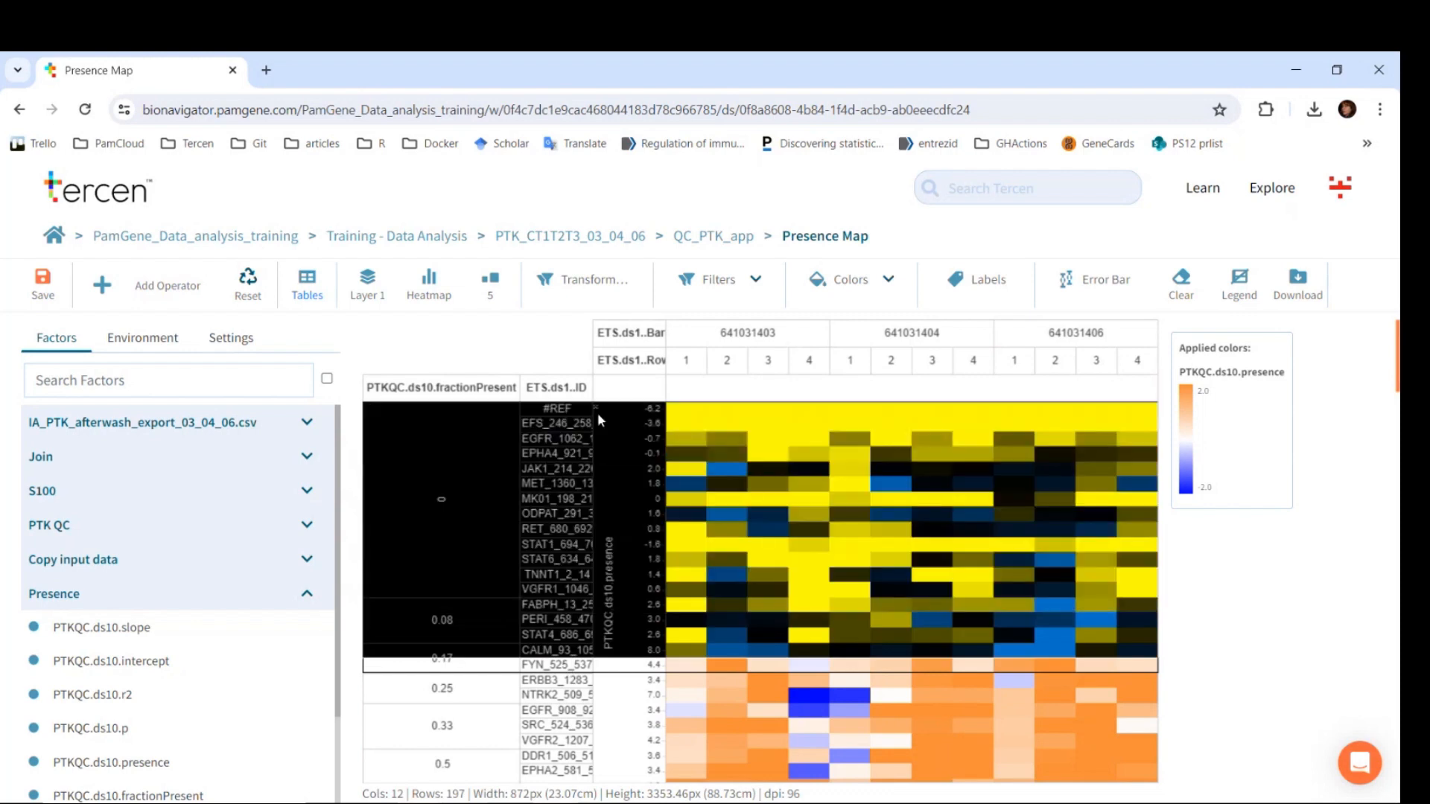
click(1214, 650)
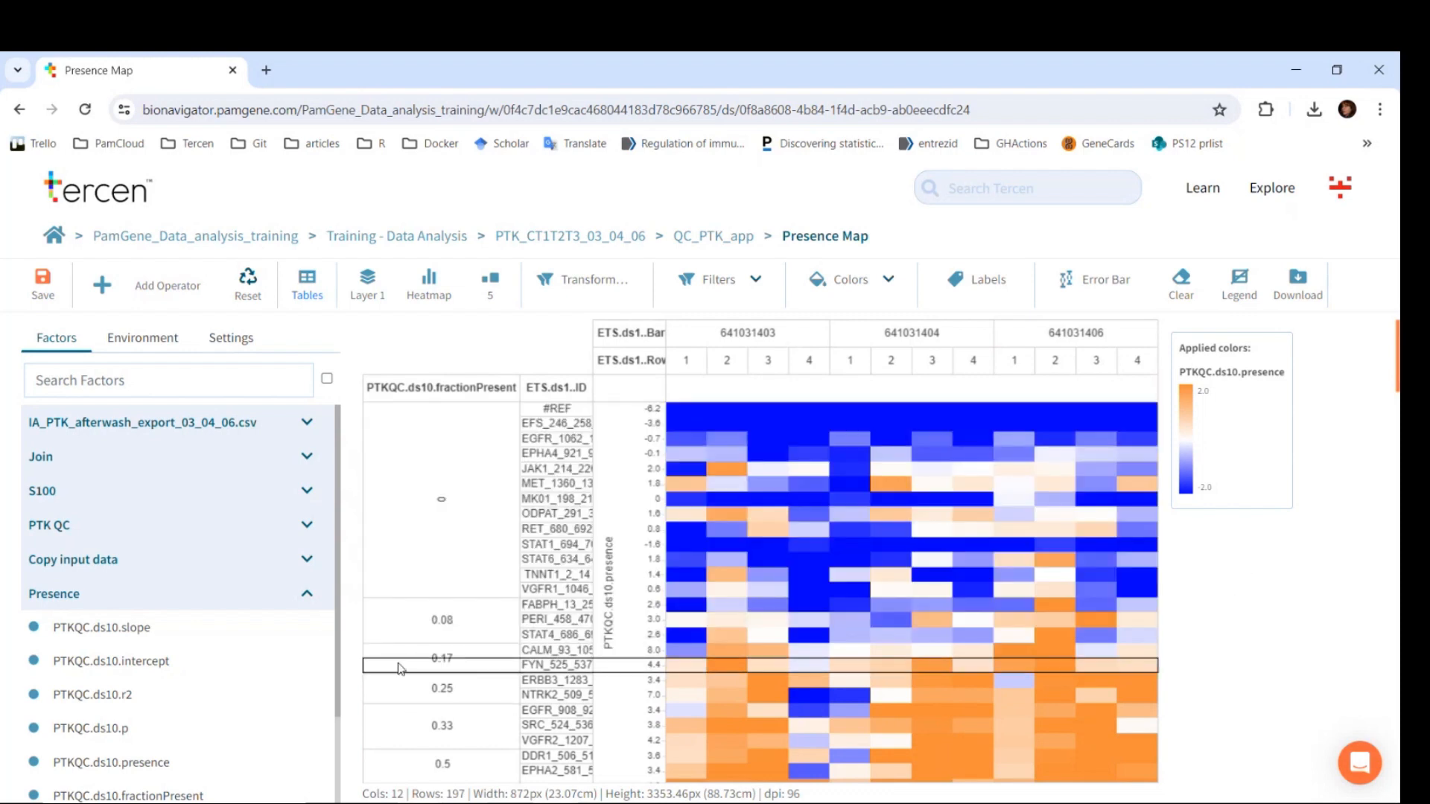
drag(397, 665, 408, 667)
scroll(501, 731, down, 1)
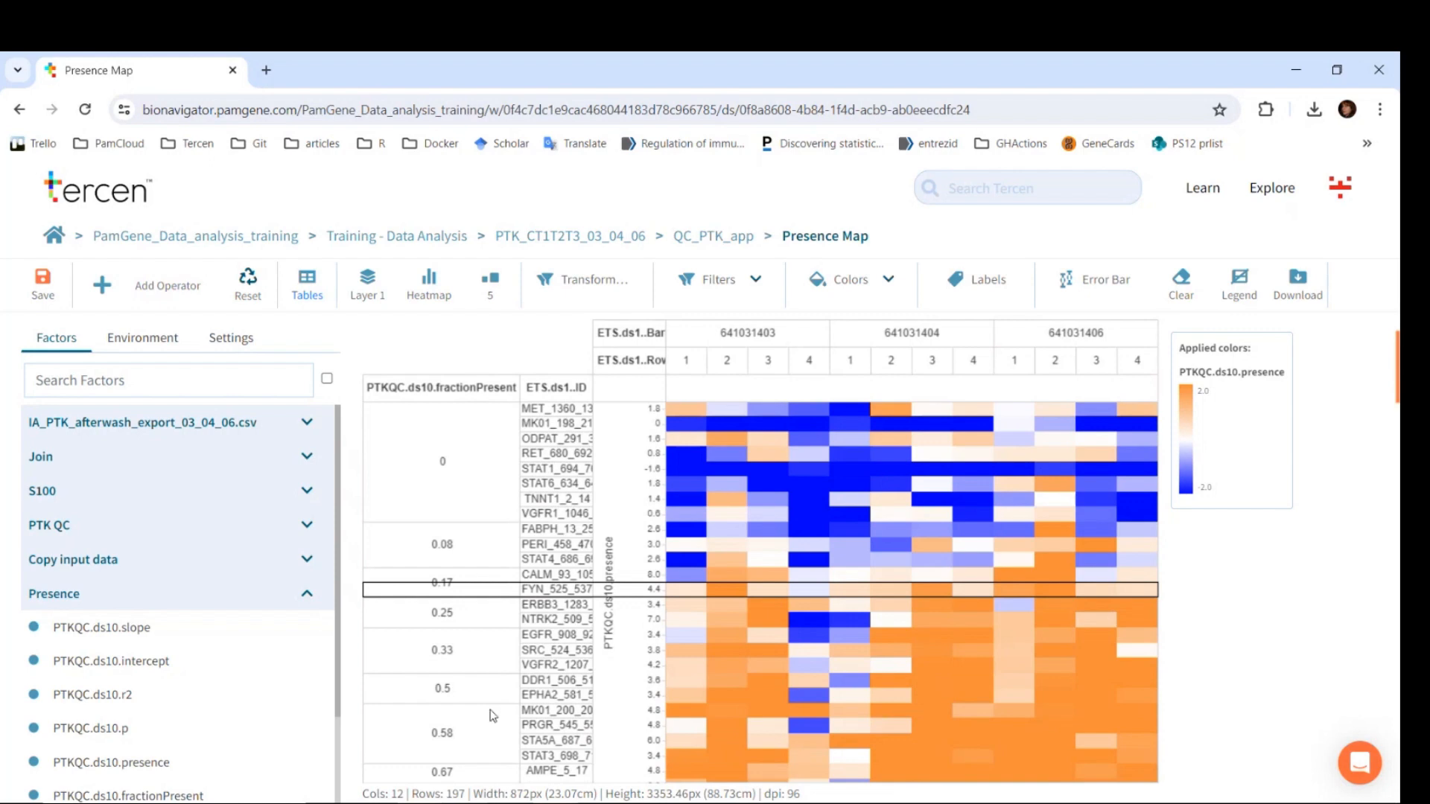
scroll(492, 716, down, 4)
scroll(492, 715, up, 3)
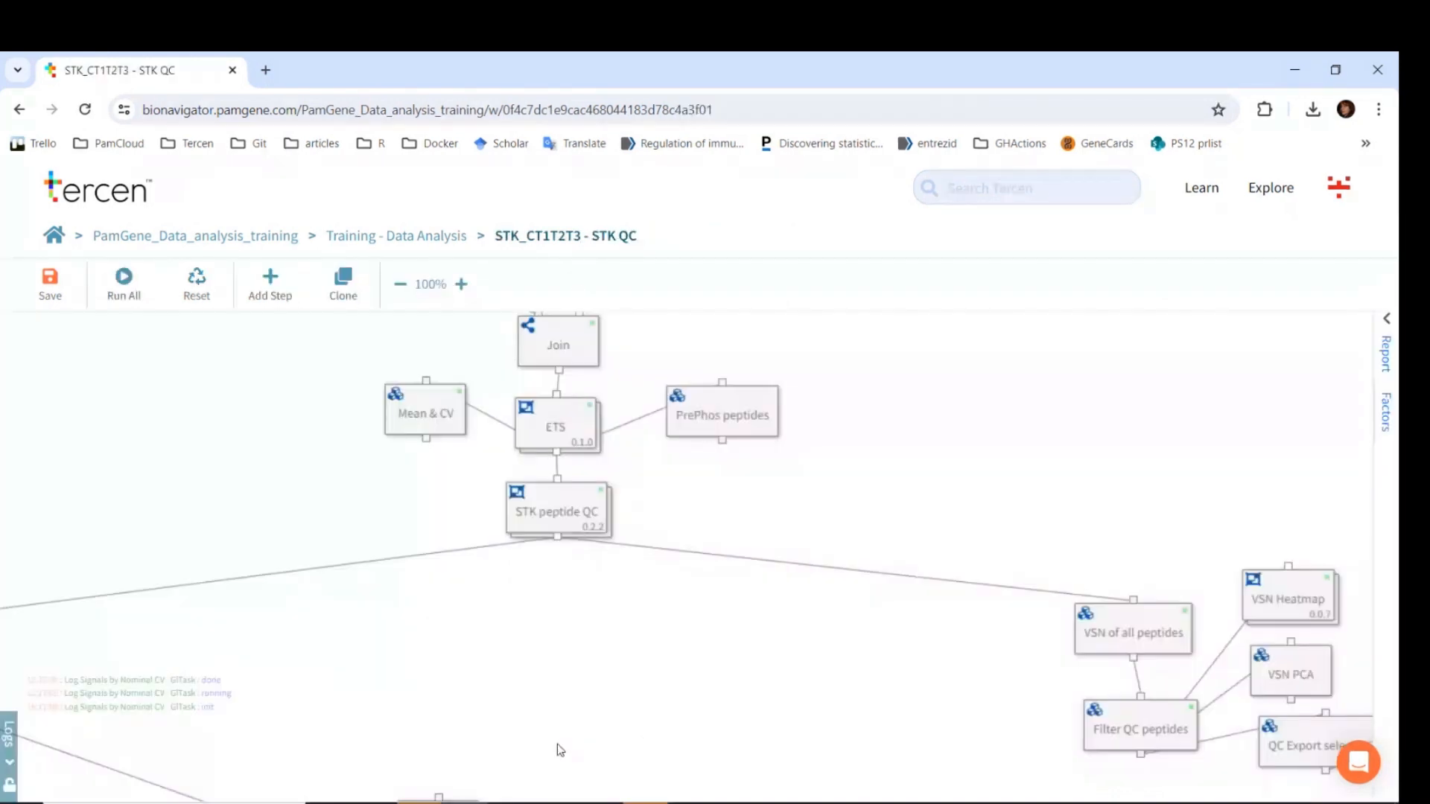
- In the STK_CT1T2T3 - STK QC workflow, open STK peptide QC's Log Signals by Nominal CV view and widen the STKQC.ds10.pep.cv.estimate column
drag(642, 237, 491, 248)
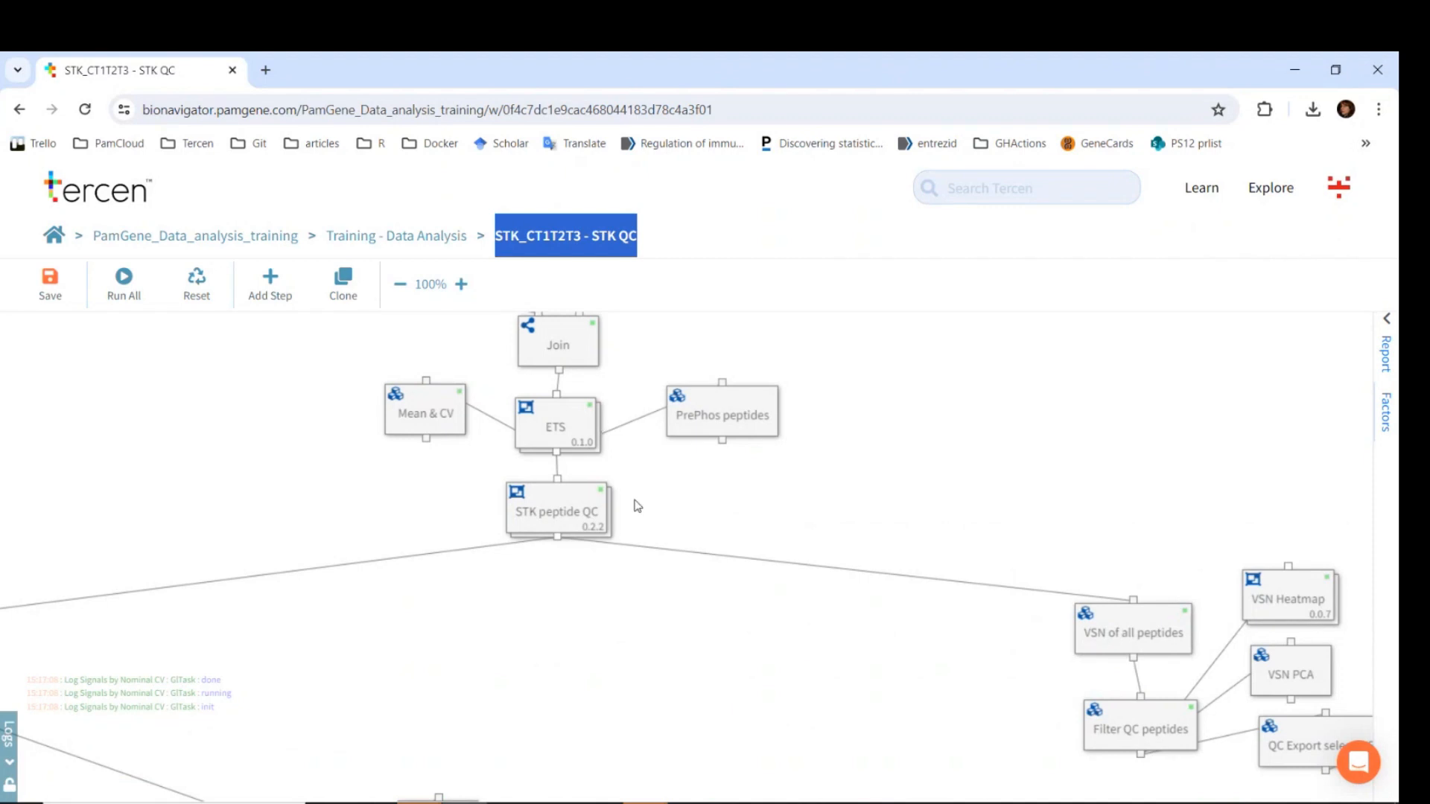
click(593, 529)
double_click(574, 538)
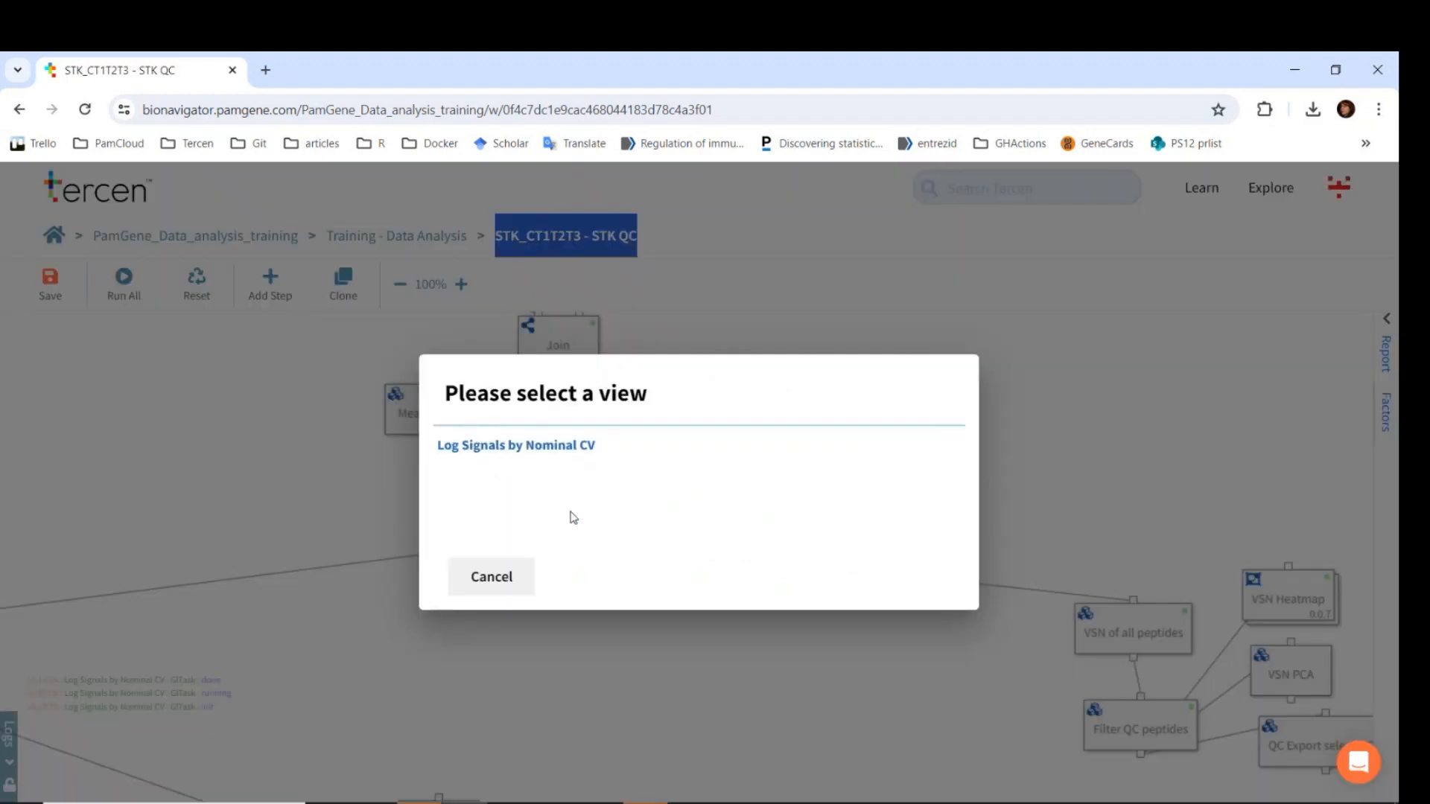
click(549, 447)
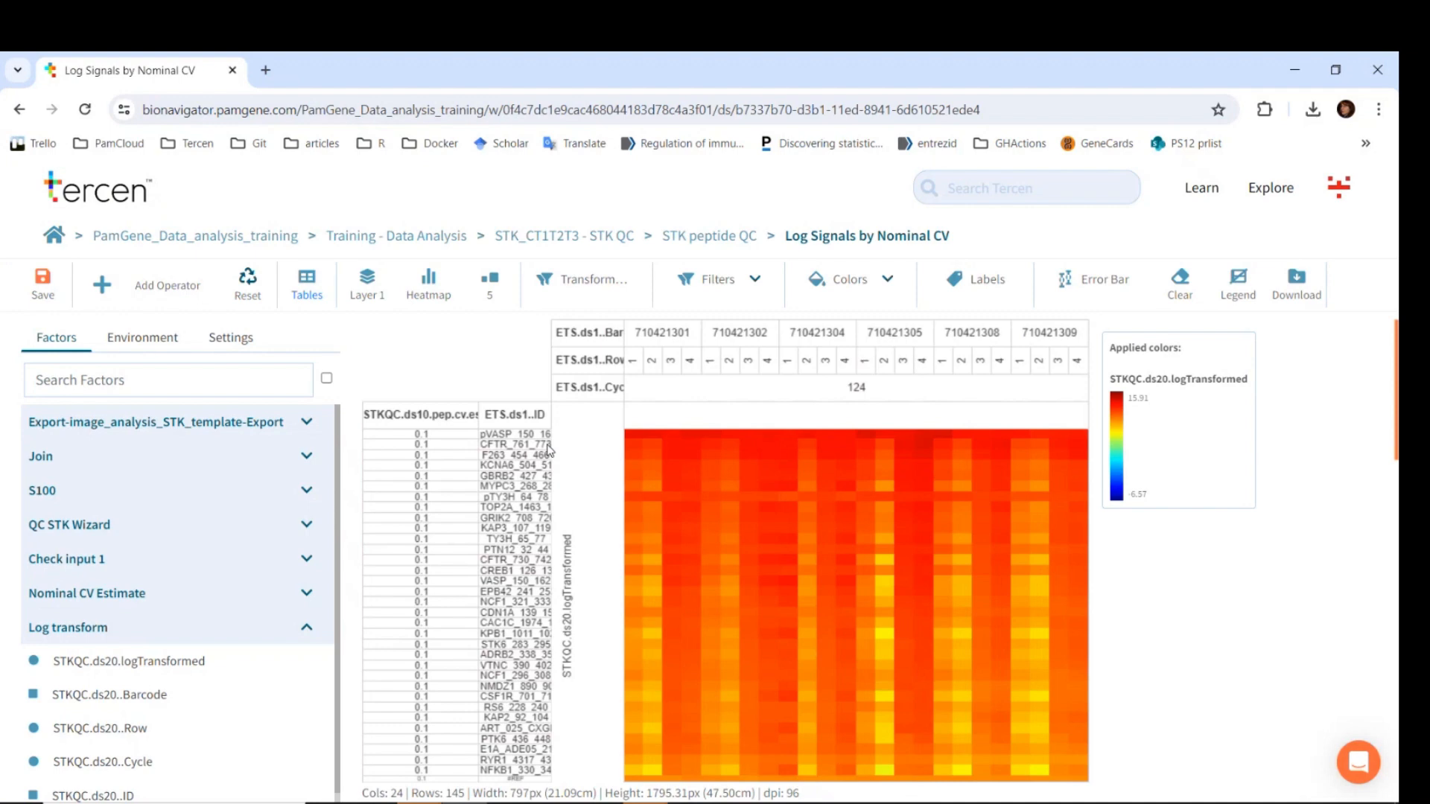
drag(956, 246, 787, 254)
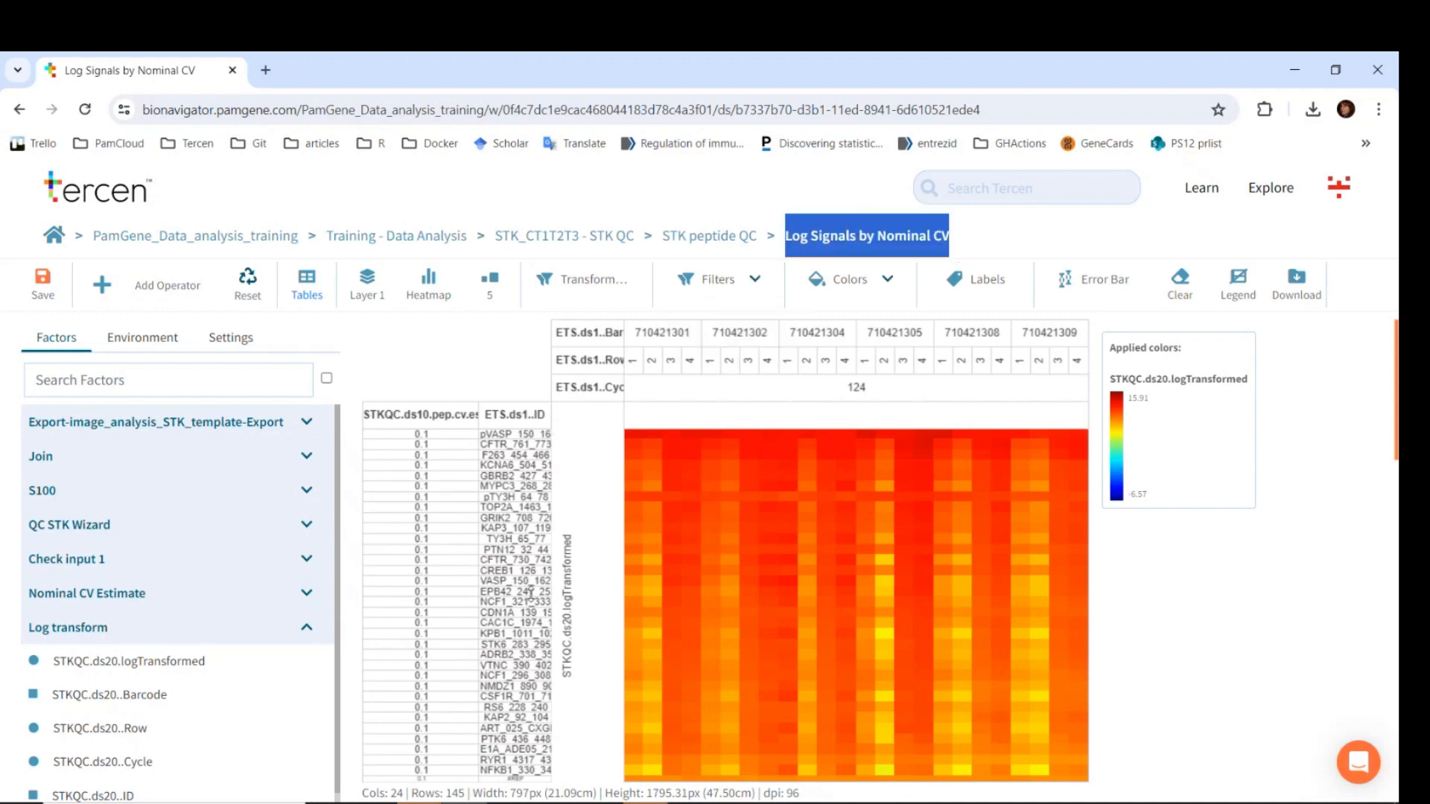
drag(479, 416, 544, 420)
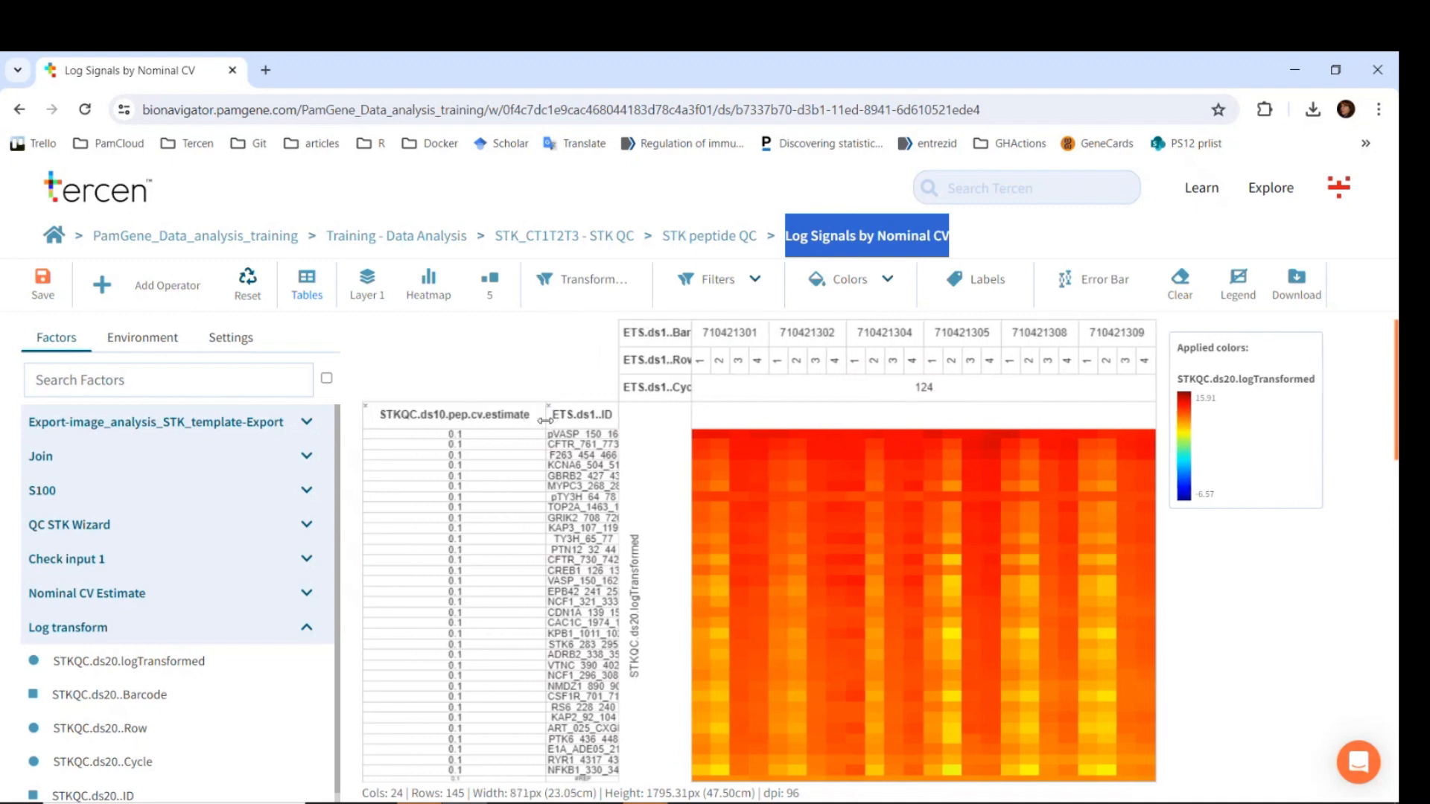
click(351, 415)
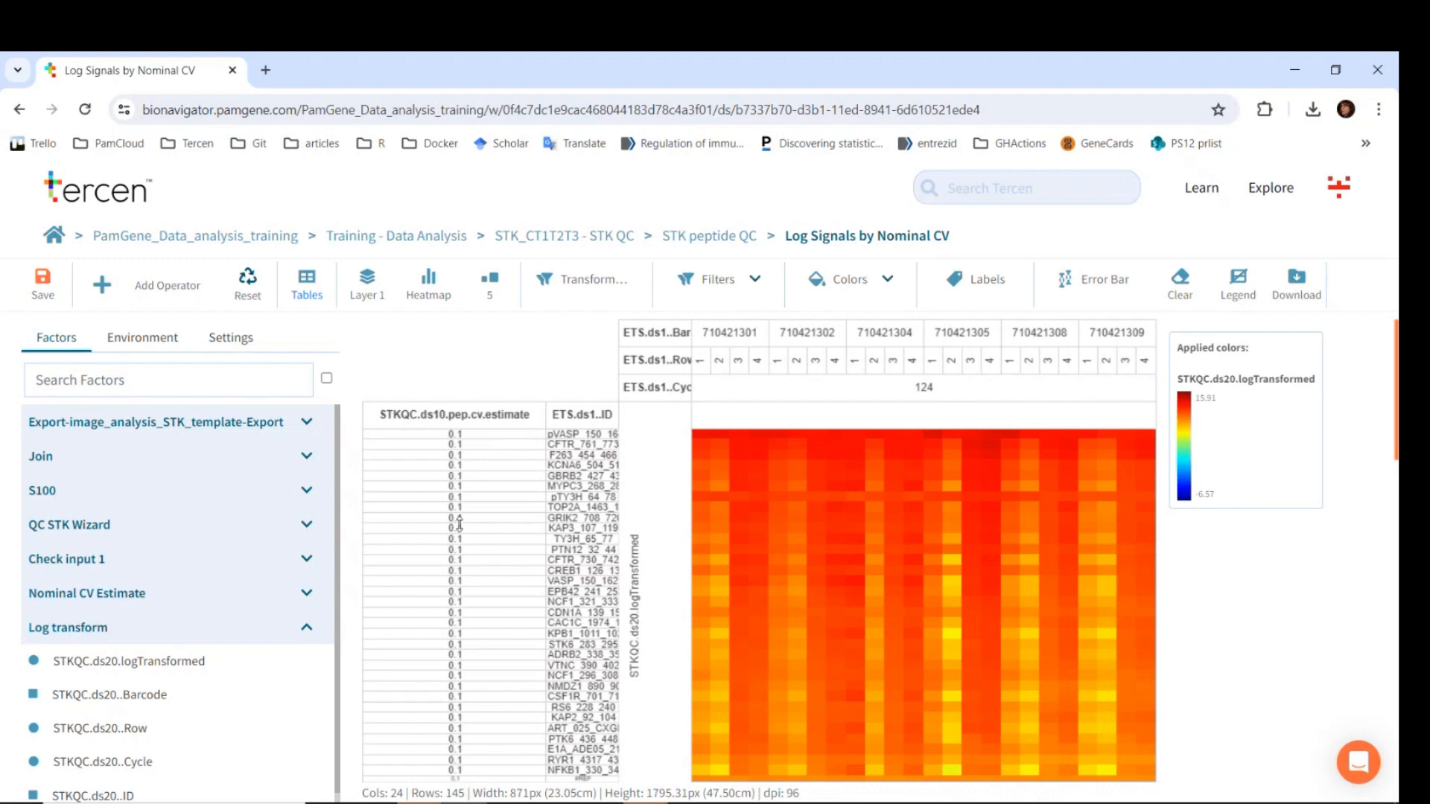
- Examine how the log signals change across the heatmap from the lowest CV estimates to the peptides with estimate 1
scroll(461, 498, down, 3)
scroll(460, 497, down, 3)
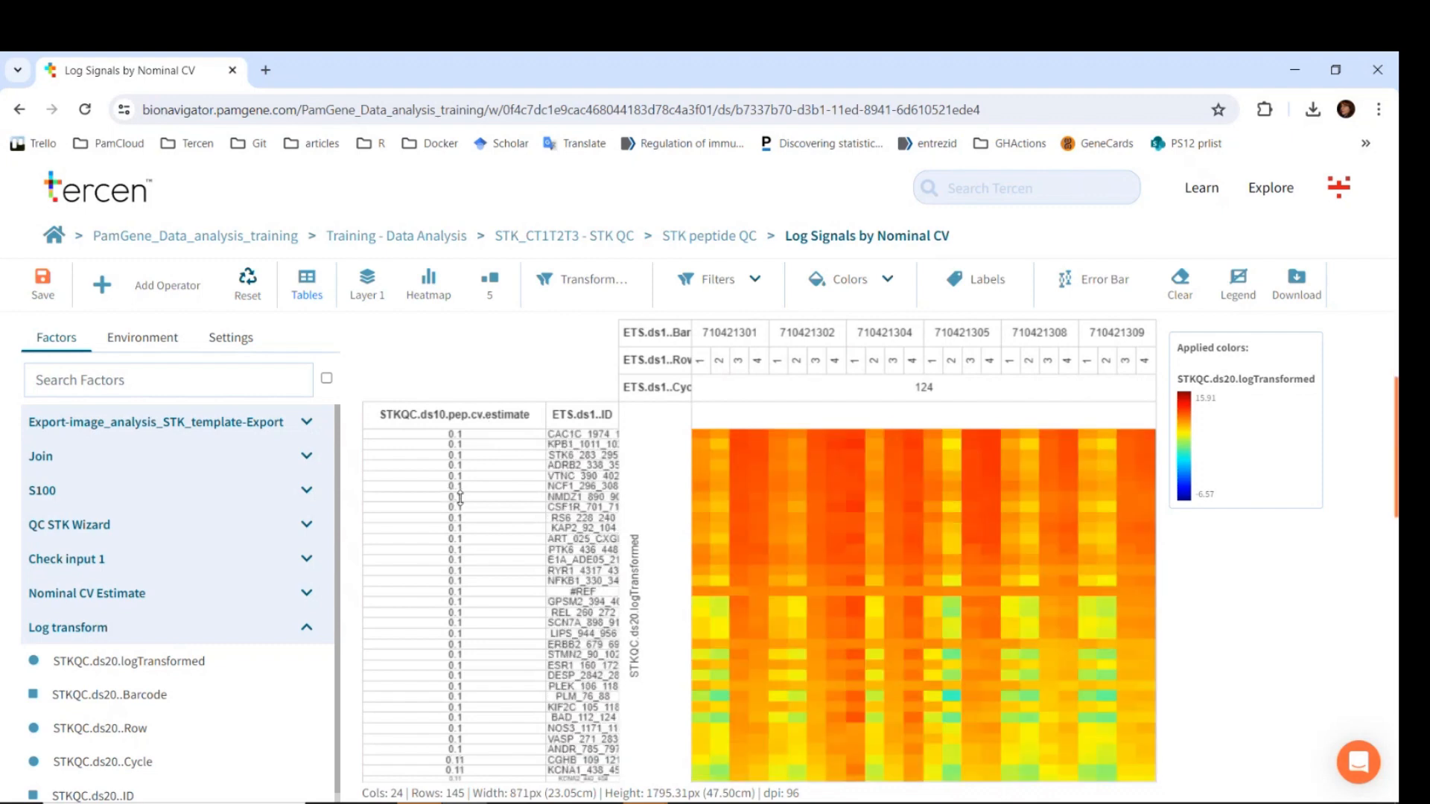
scroll(488, 600, down, 10)
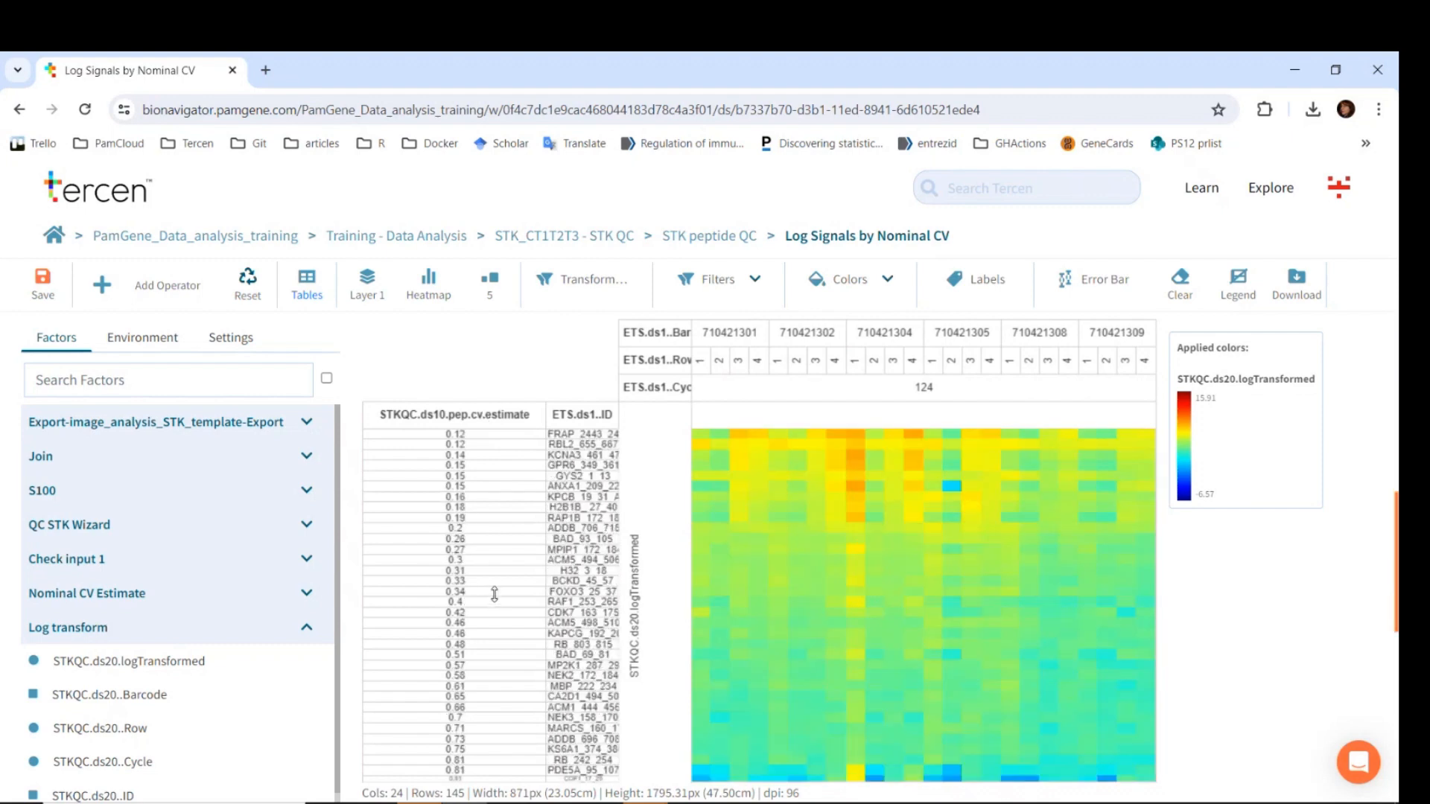
scroll(495, 595, down, 1)
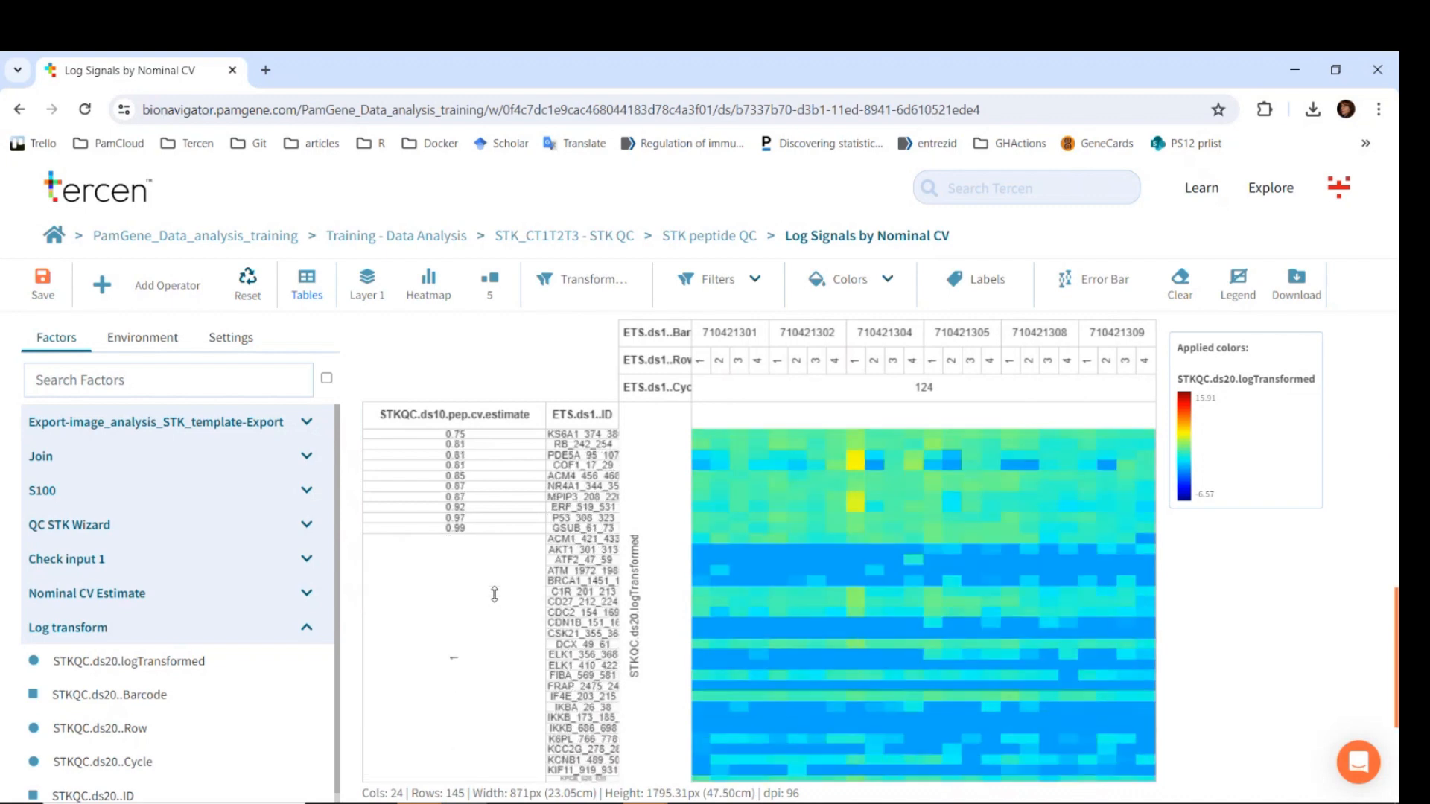
scroll(495, 594, down, 2)
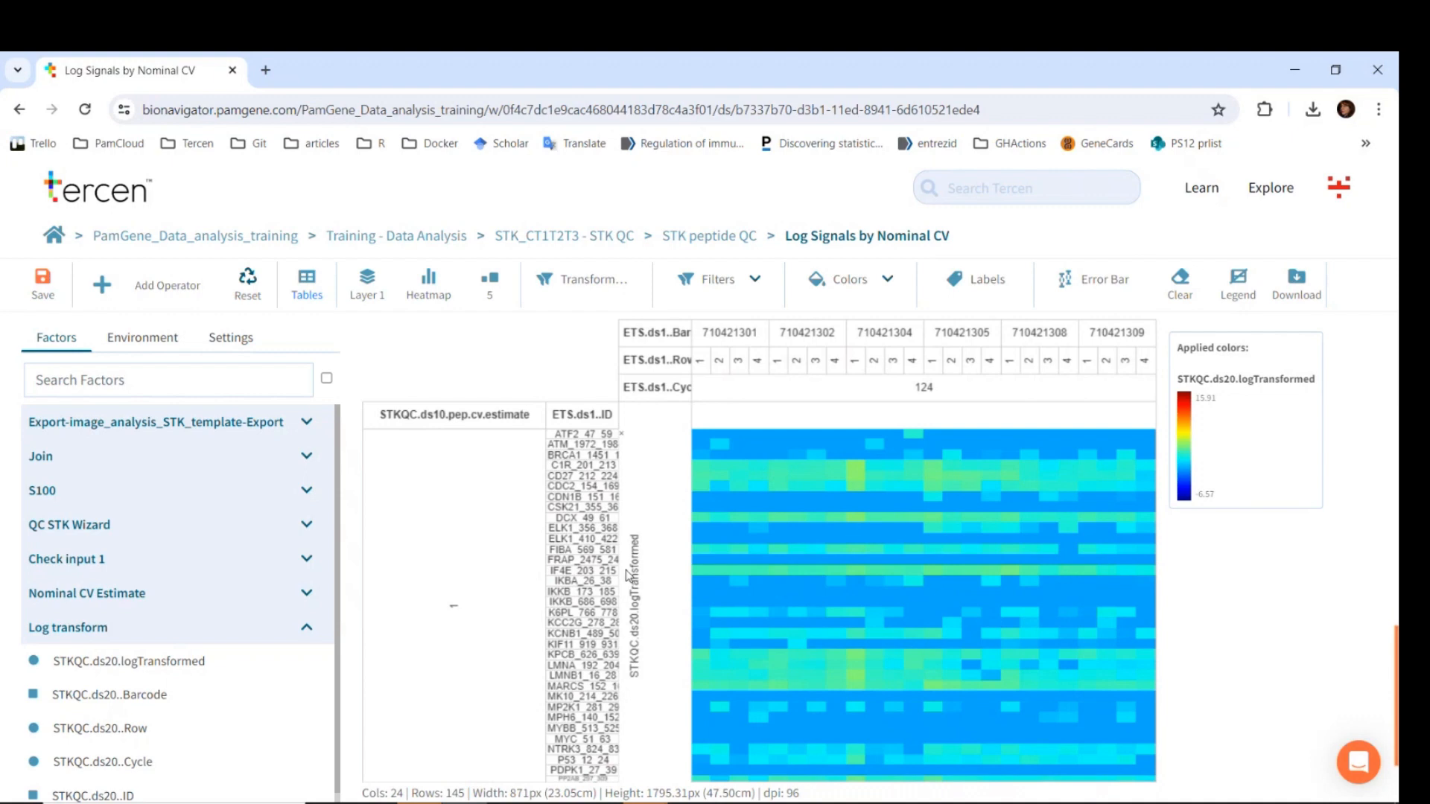
scroll(536, 639, up, 3)
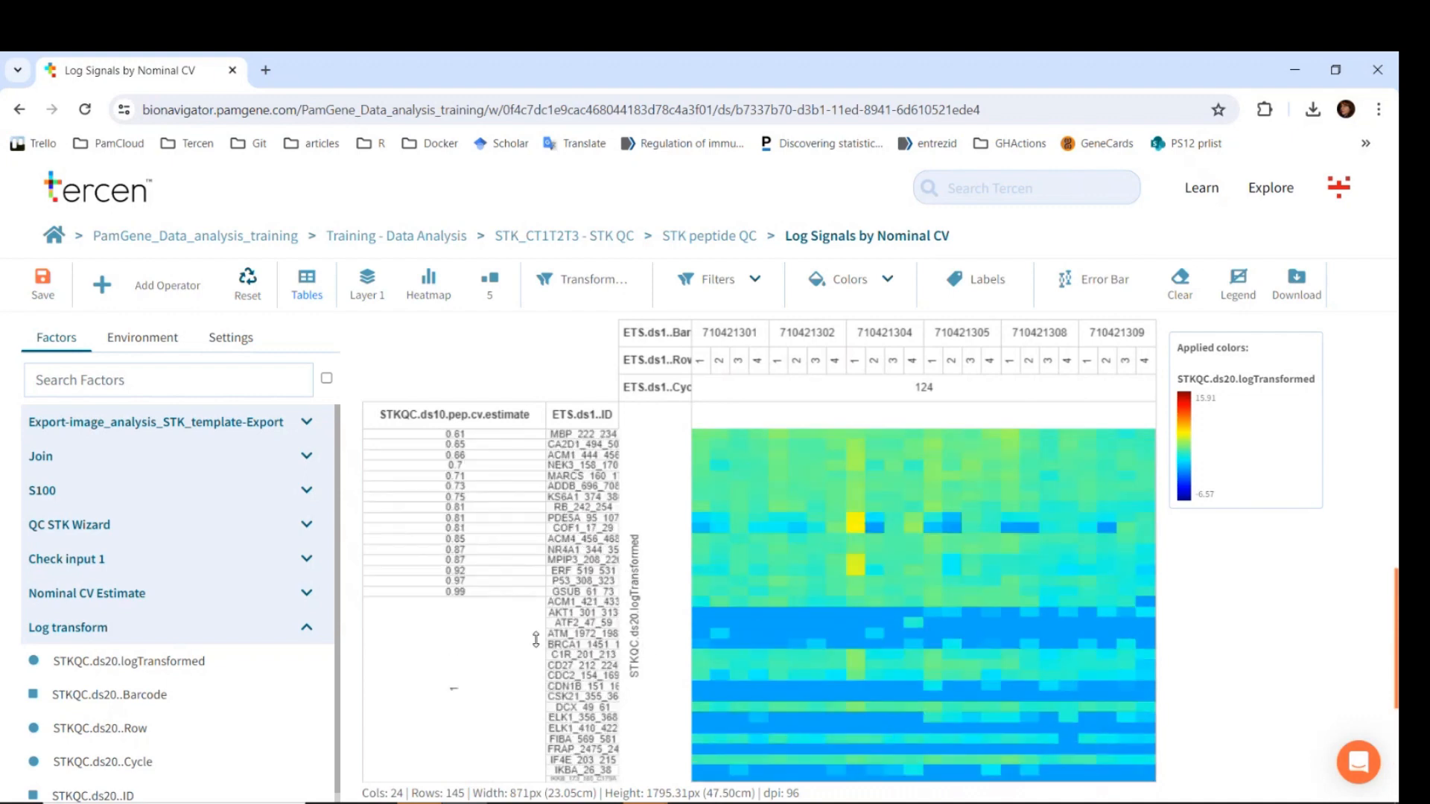
scroll(535, 639, up, 3)
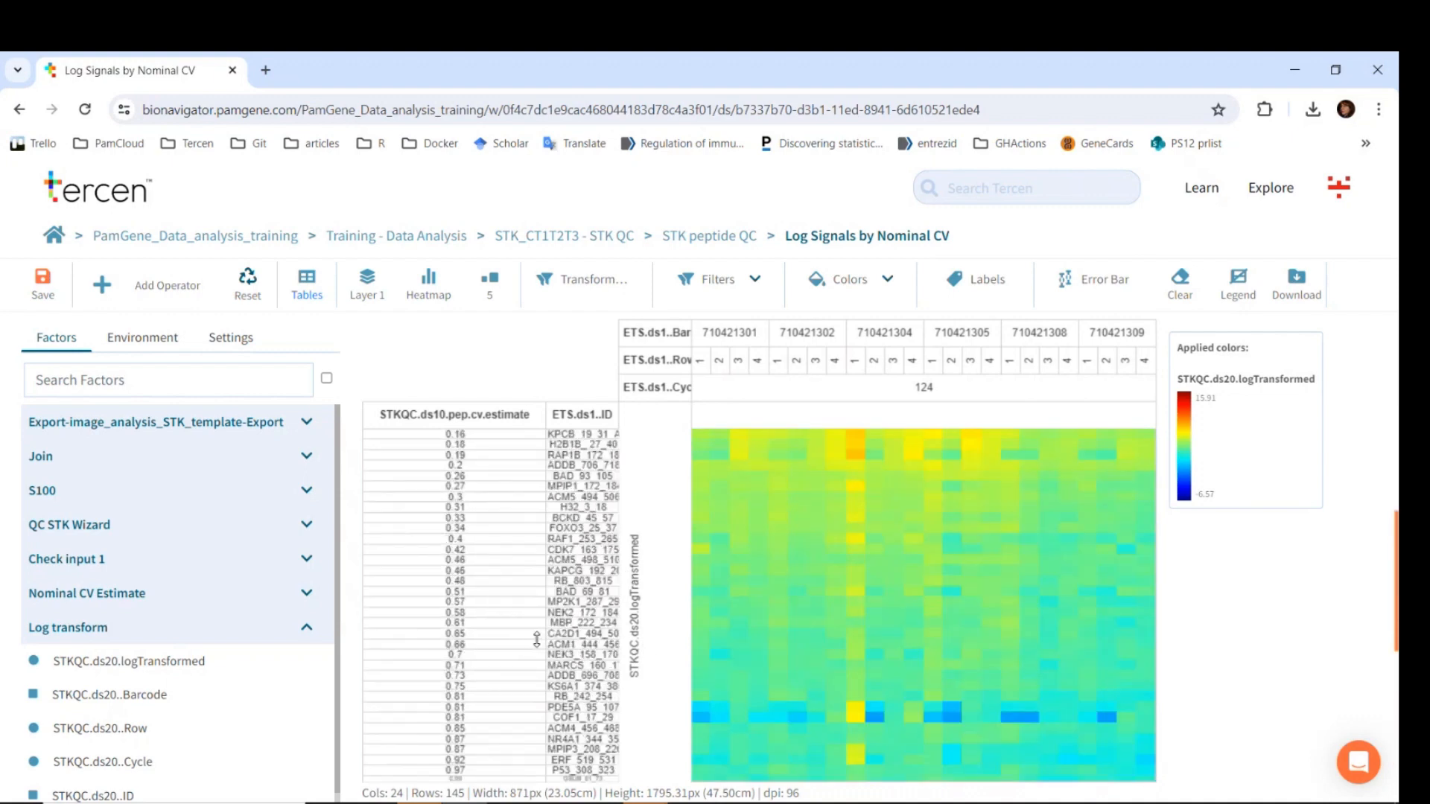
- Increase the heatmap's row height, highlight the peptide rows from MP2K1 to PDE5A, and clear the highlight
click(500, 583)
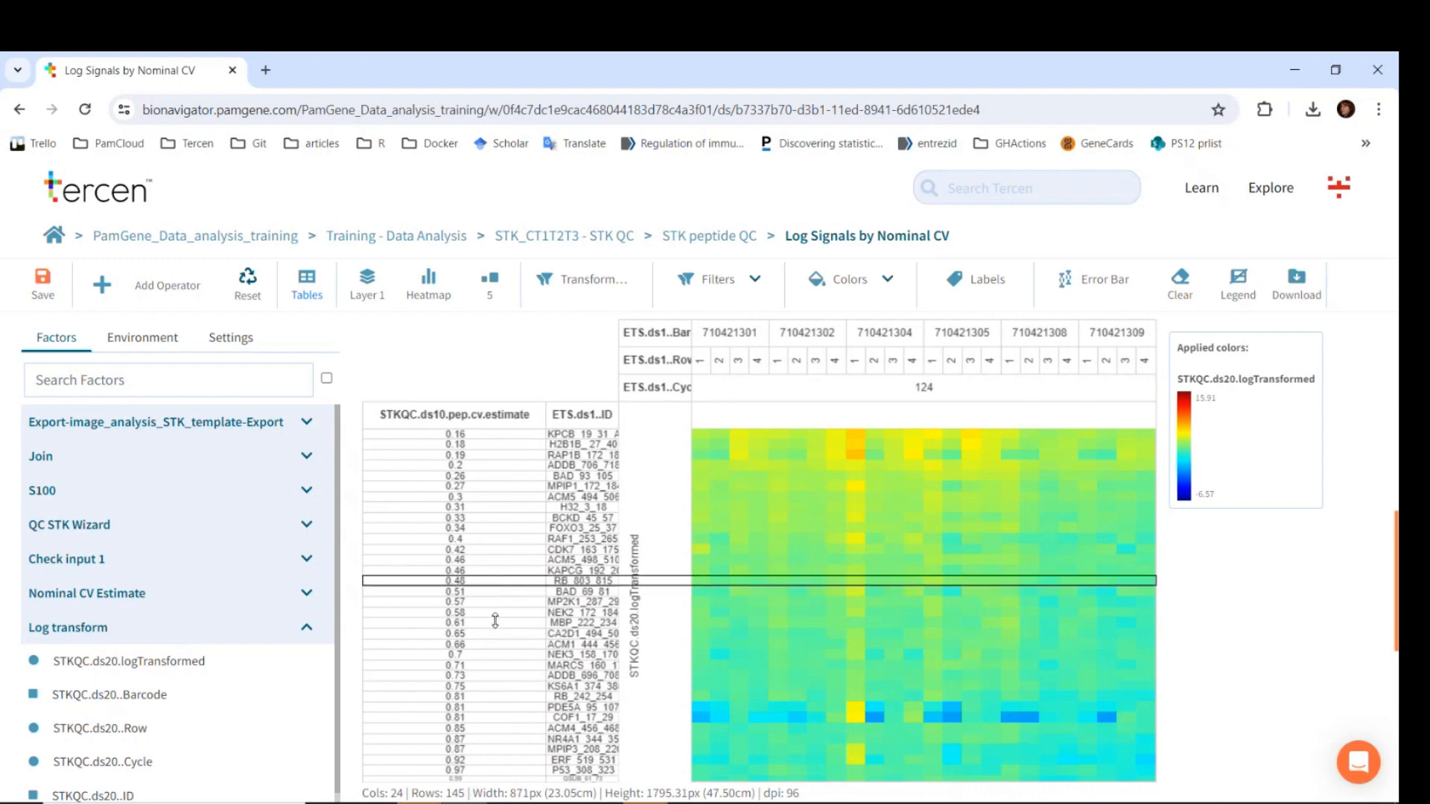
drag(495, 620, 502, 706)
scroll(609, 669, down, 2)
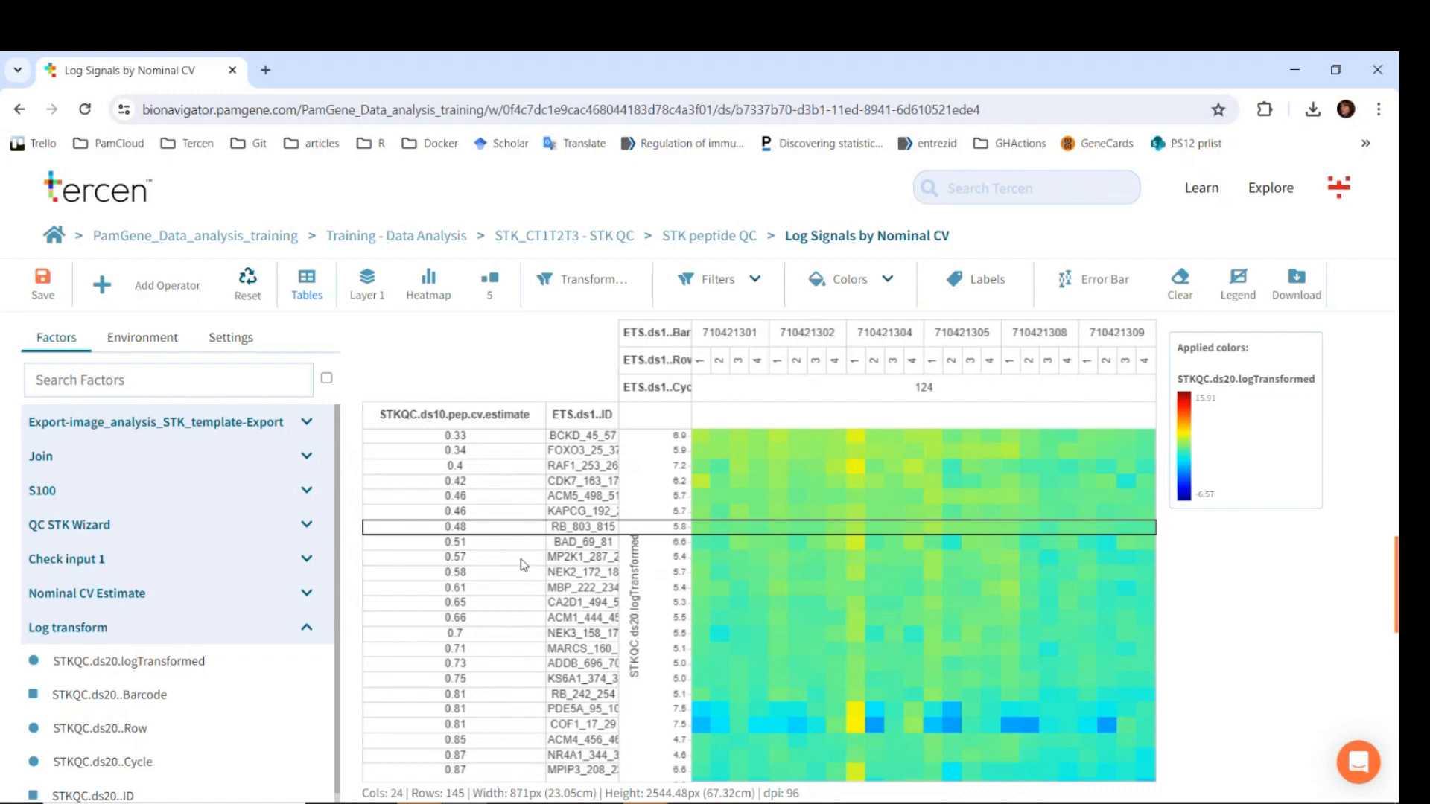
drag(518, 542, 498, 709)
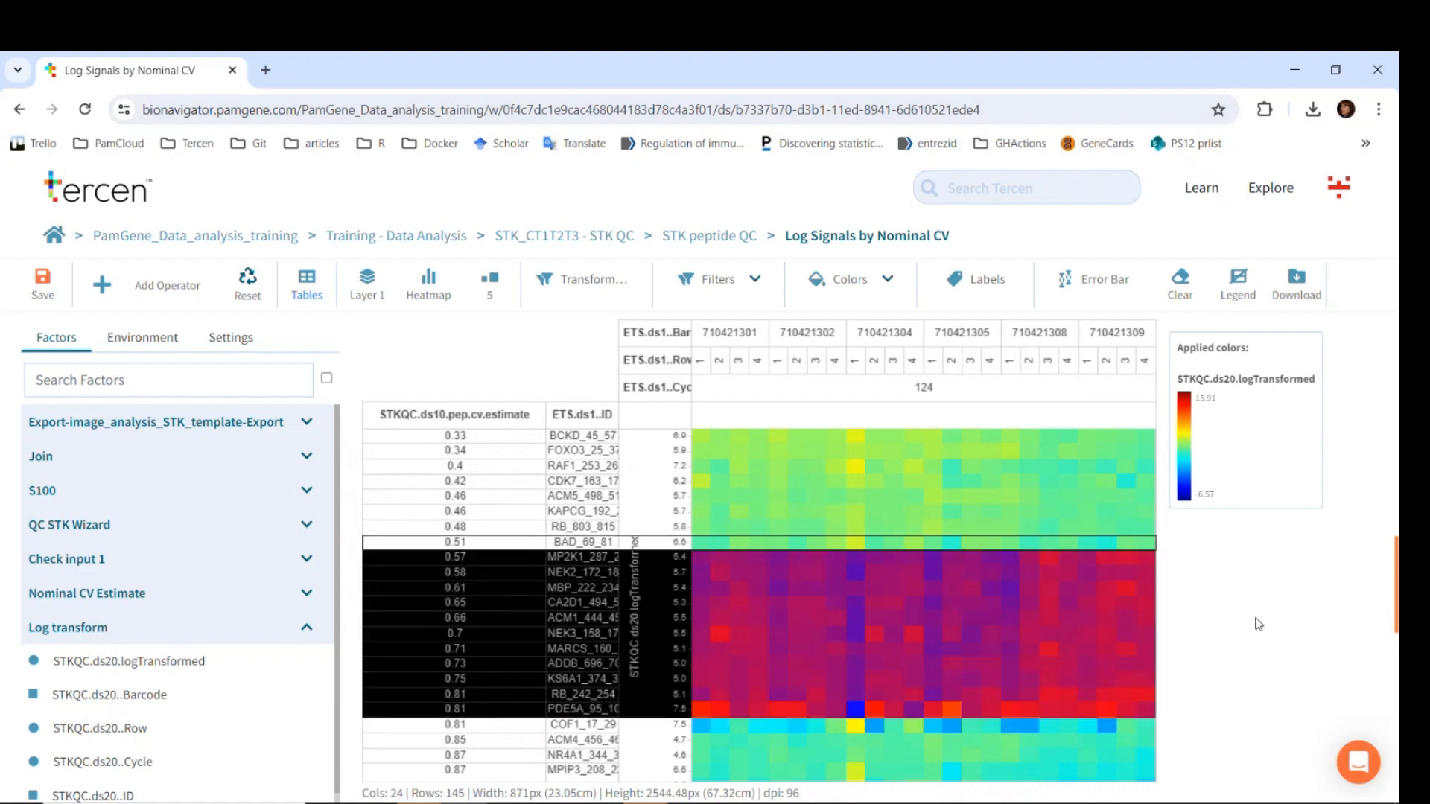
click(1276, 629)
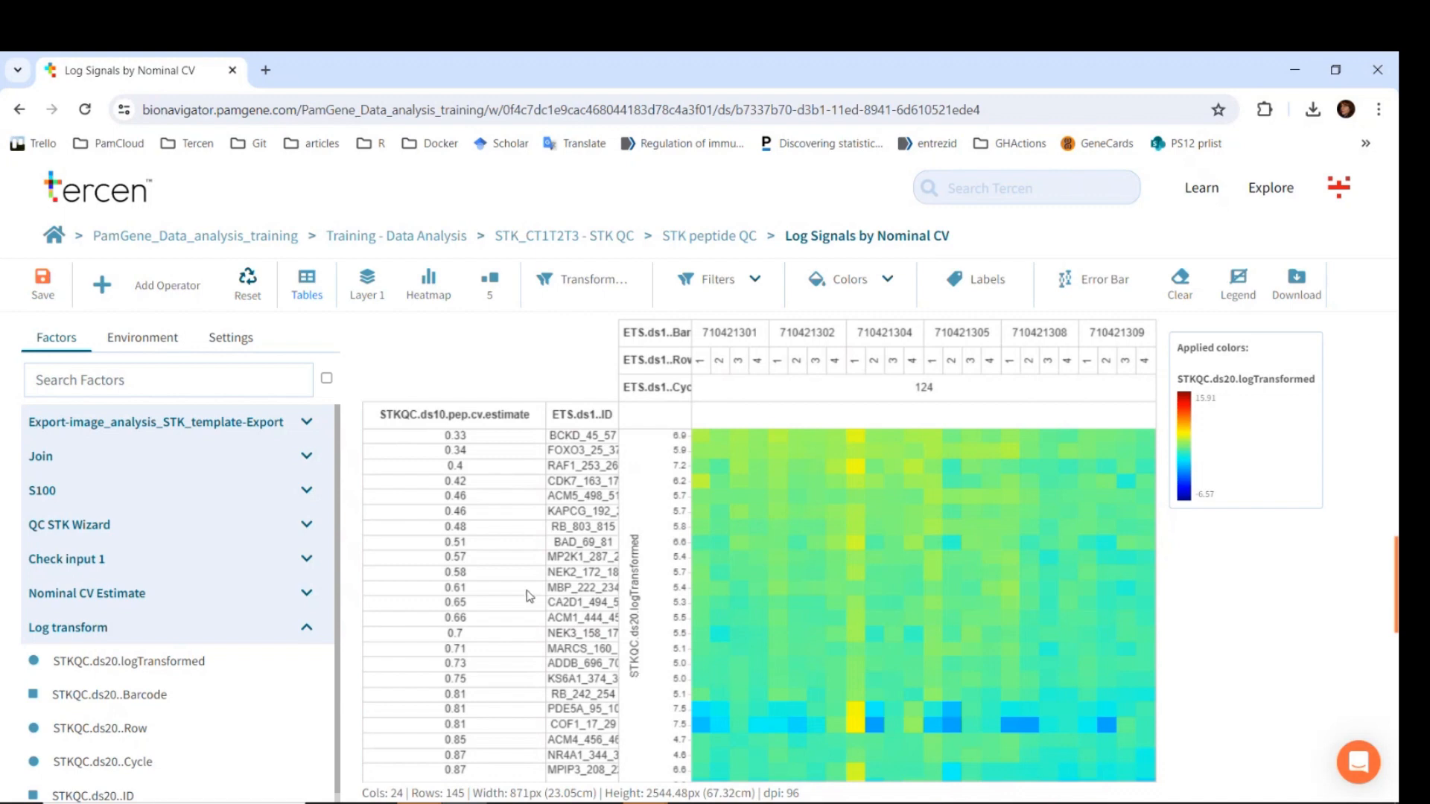
- Mark individual peptide rows such as BAD_69_81, KS6A1, MBP, NEK2 and RB_242_254 to compare their CV estimates and log signals
click(501, 546)
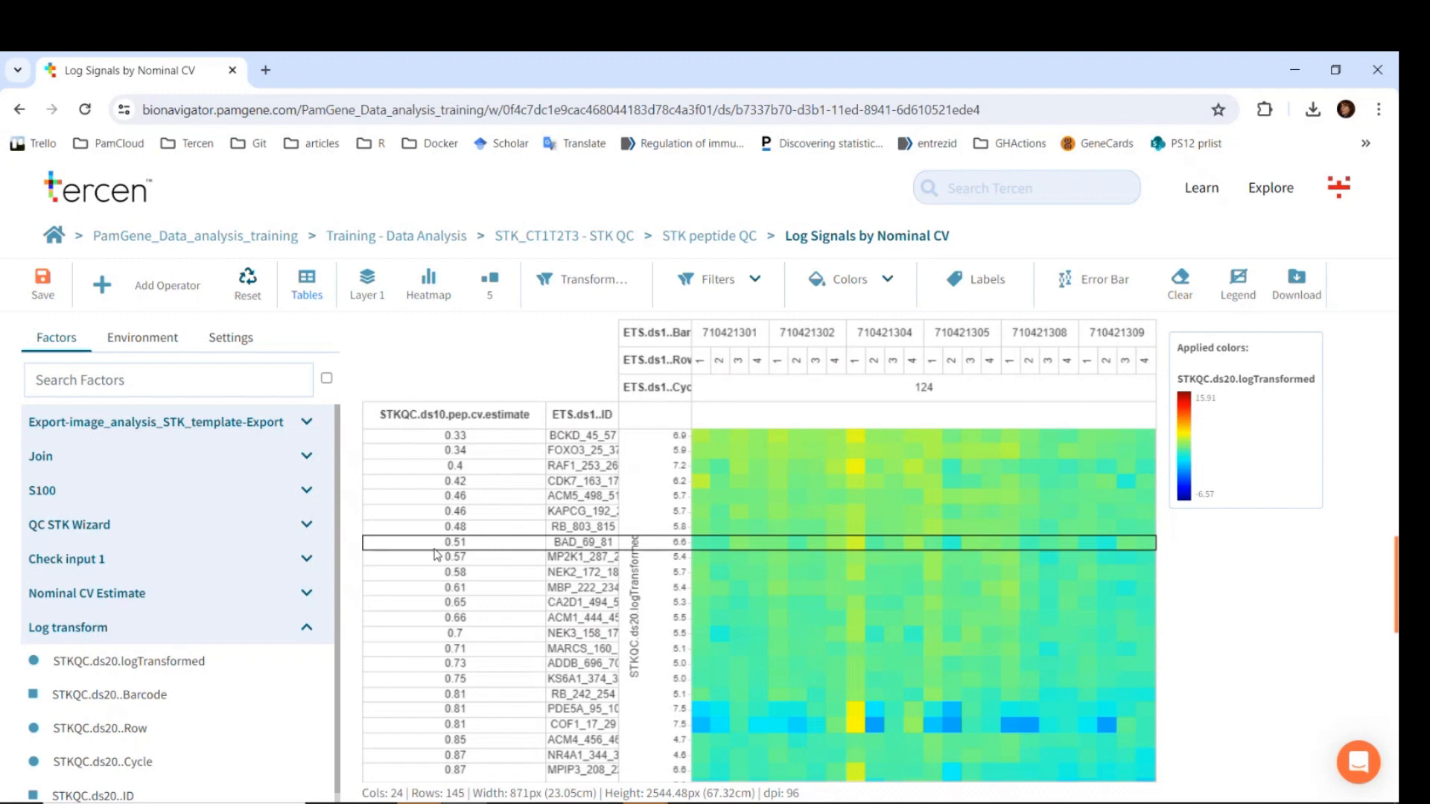
click(590, 691)
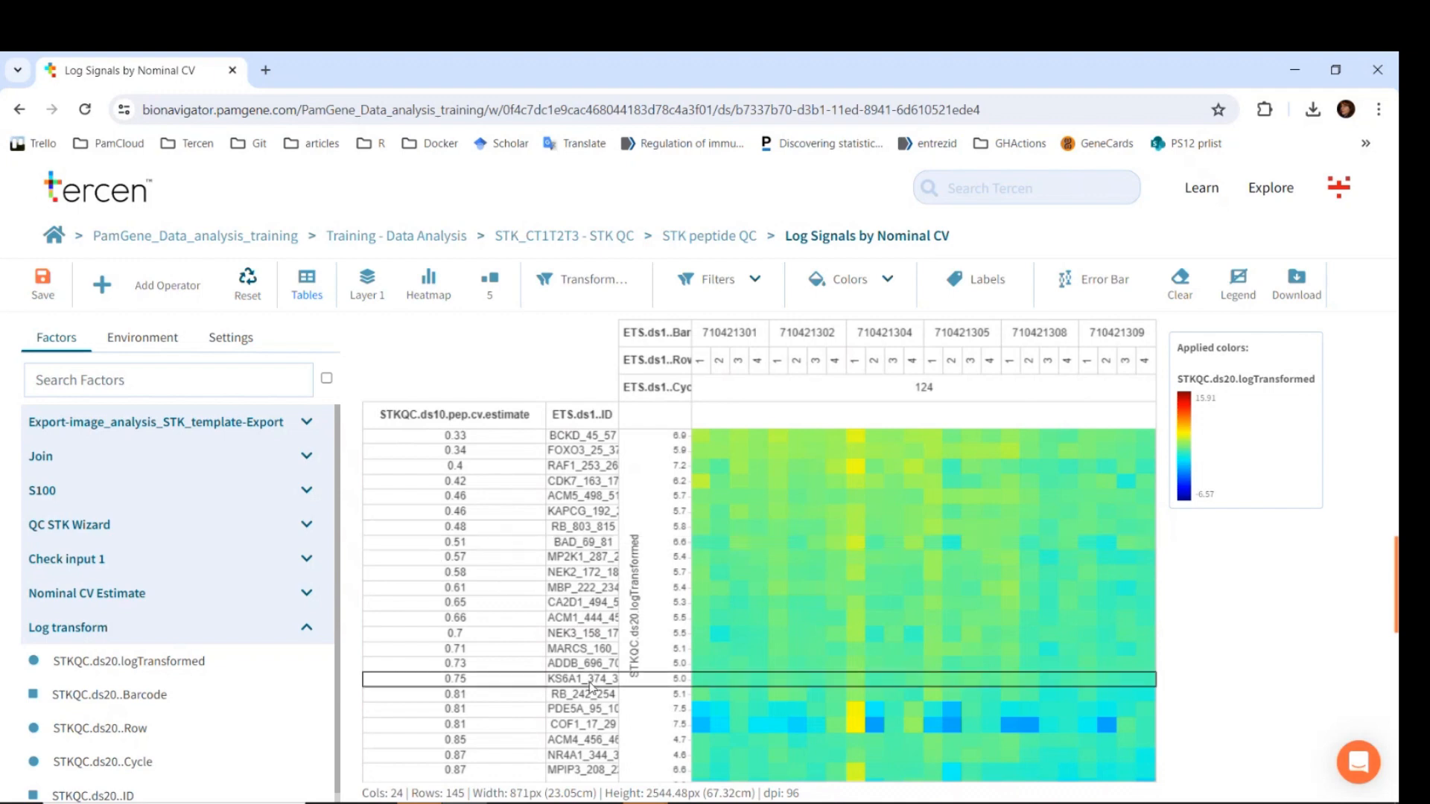
click(575, 619)
click(579, 590)
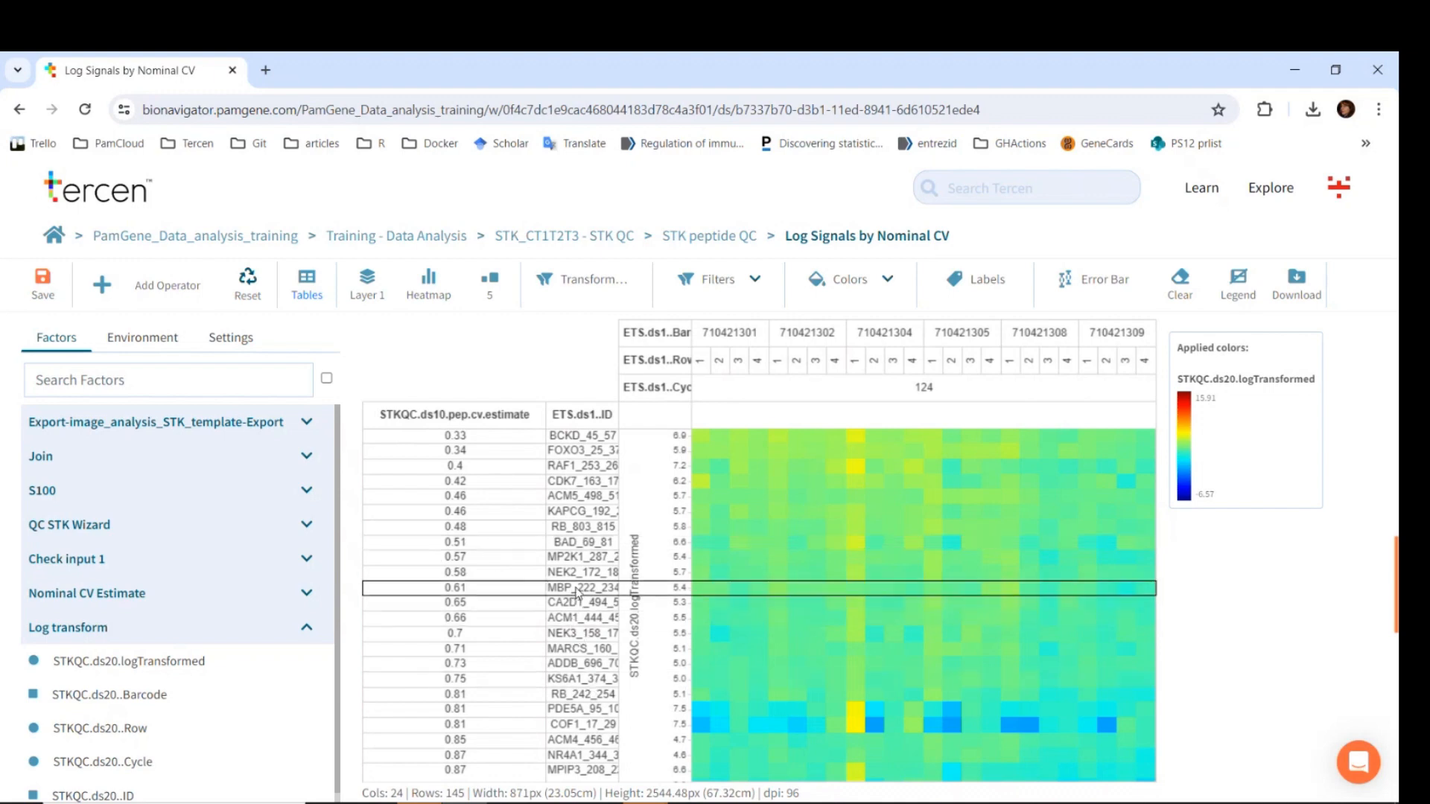
click(578, 574)
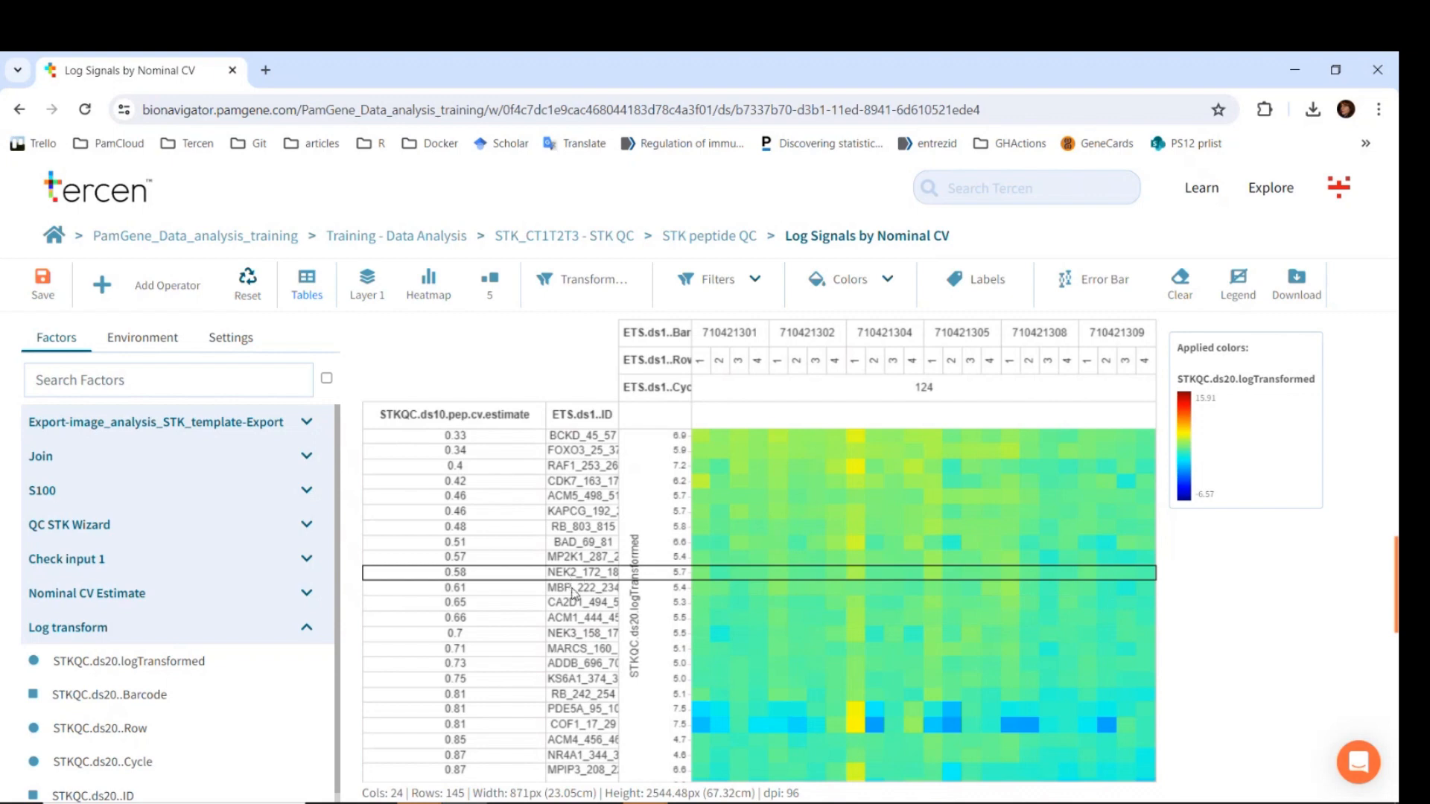
scroll(570, 607, down, 1)
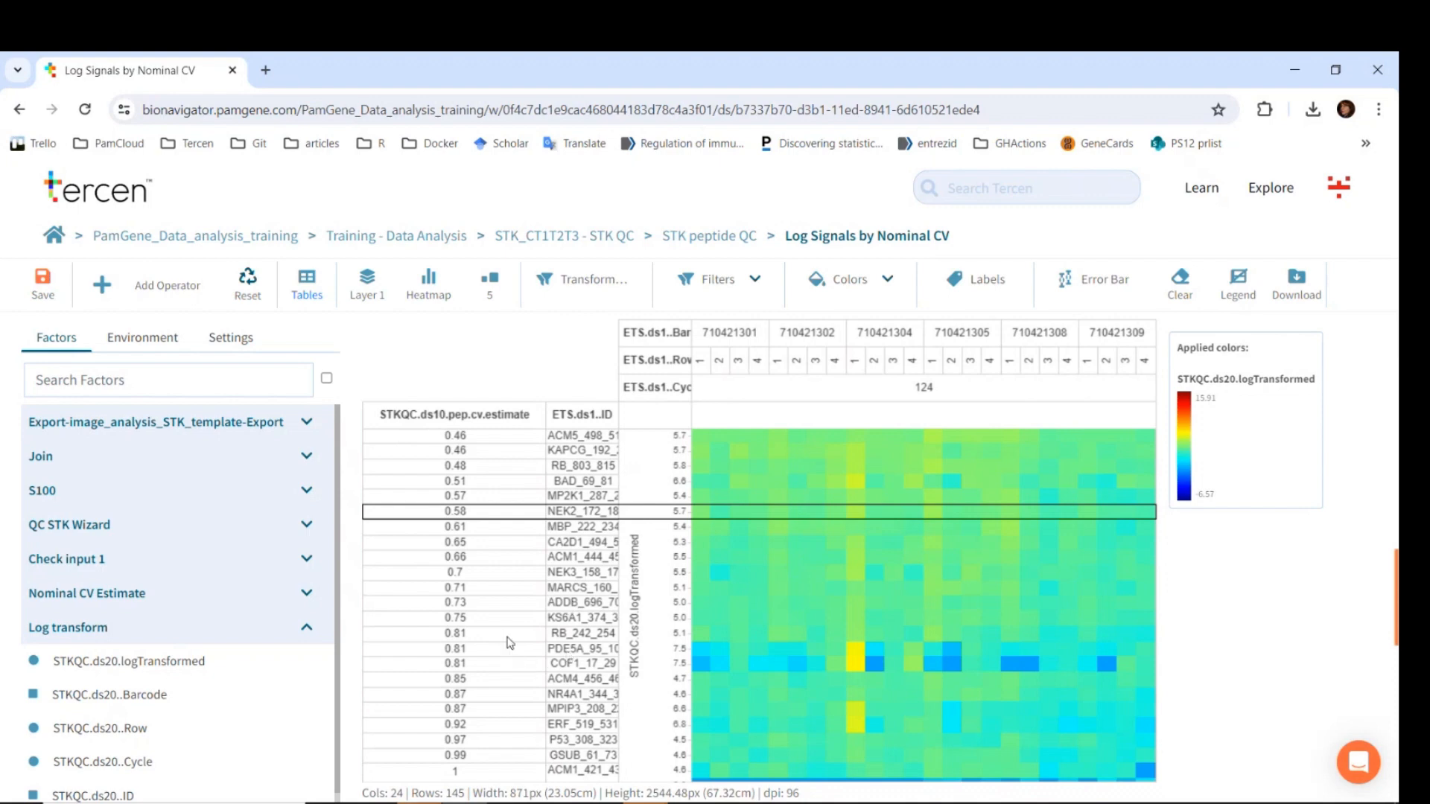
click(512, 636)
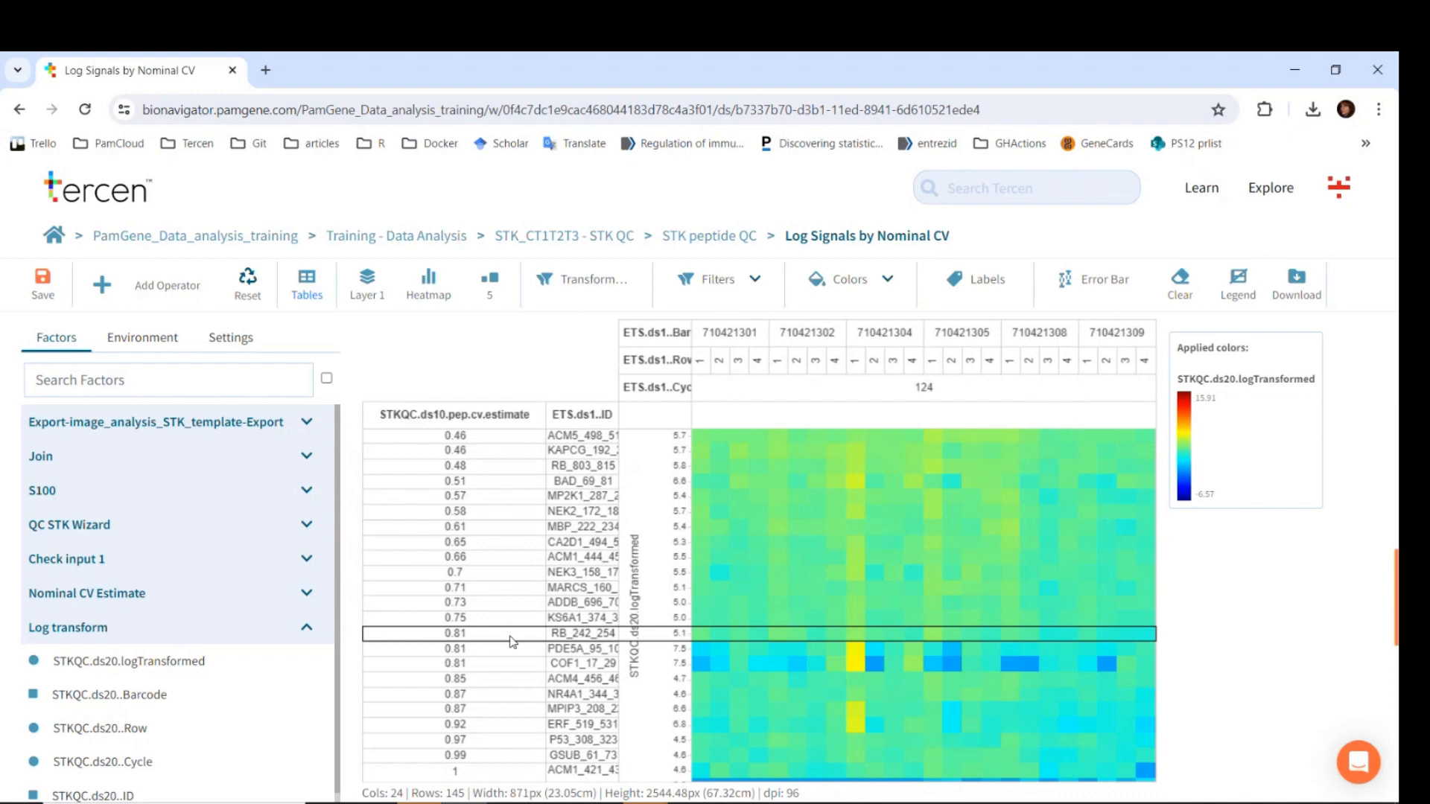
scroll(512, 642, down, 1)
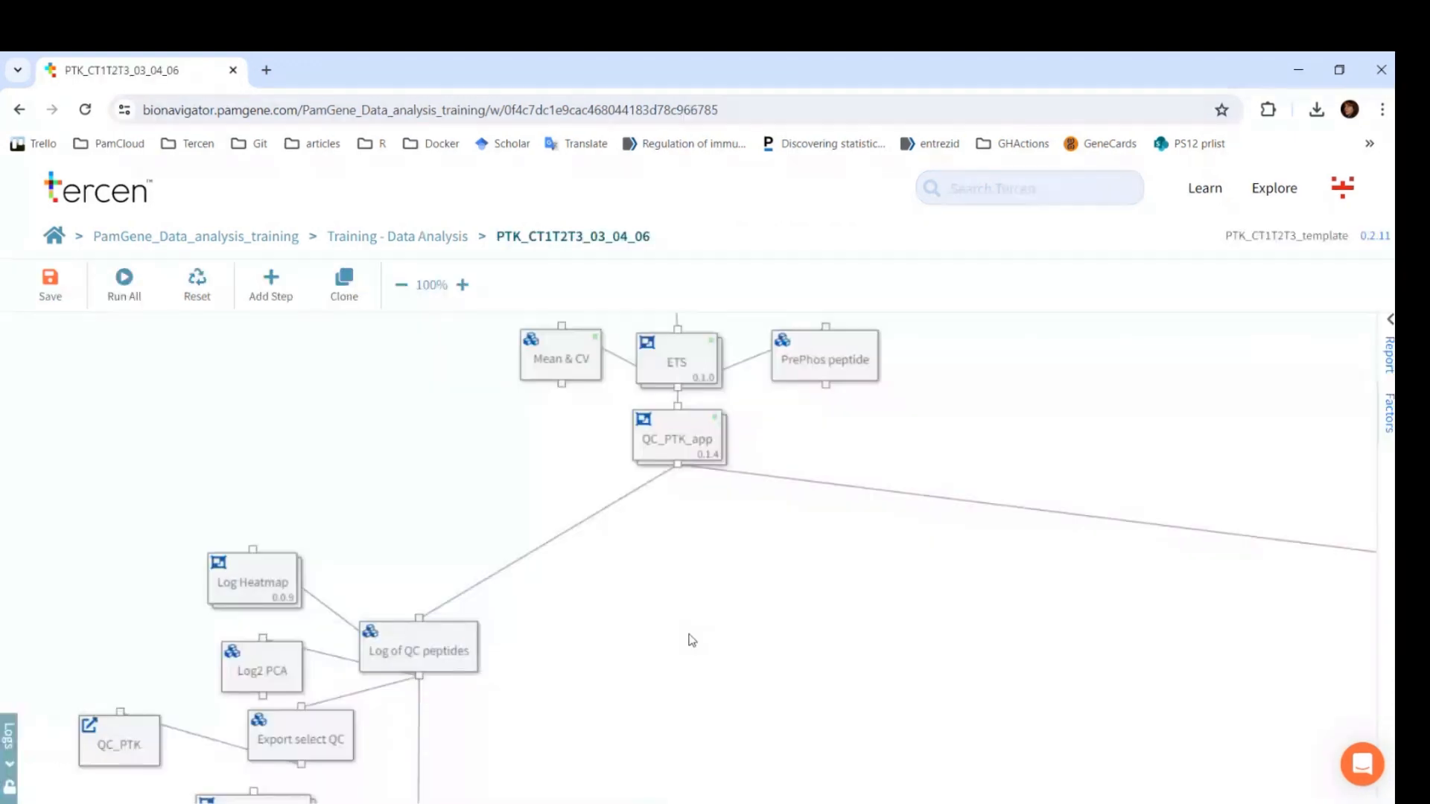
- In the PTK_CT1T2T3_03_04_06 workflow, open the Log of QC peptides step that follows QC_PTK_app
drag(714, 244, 494, 234)
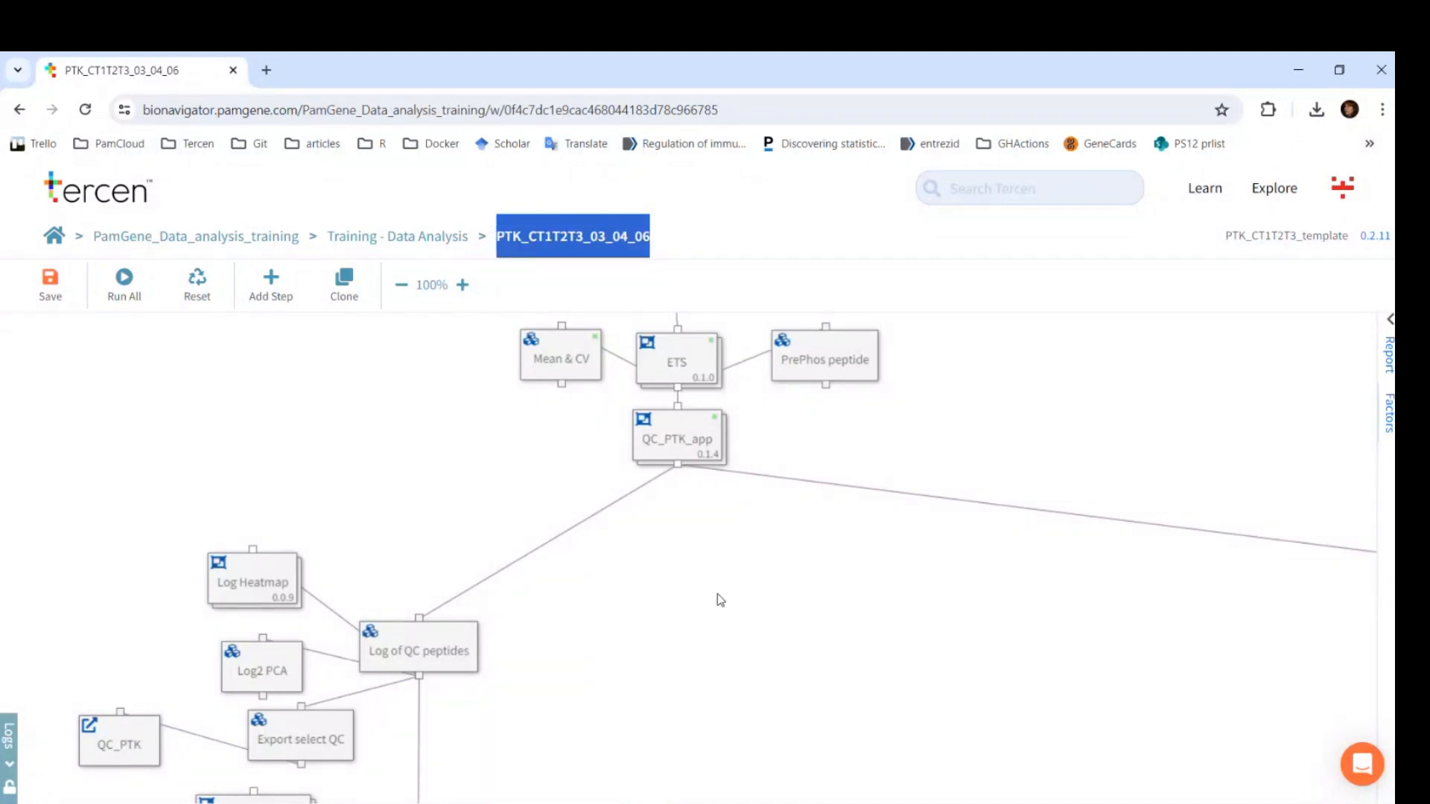
click(715, 447)
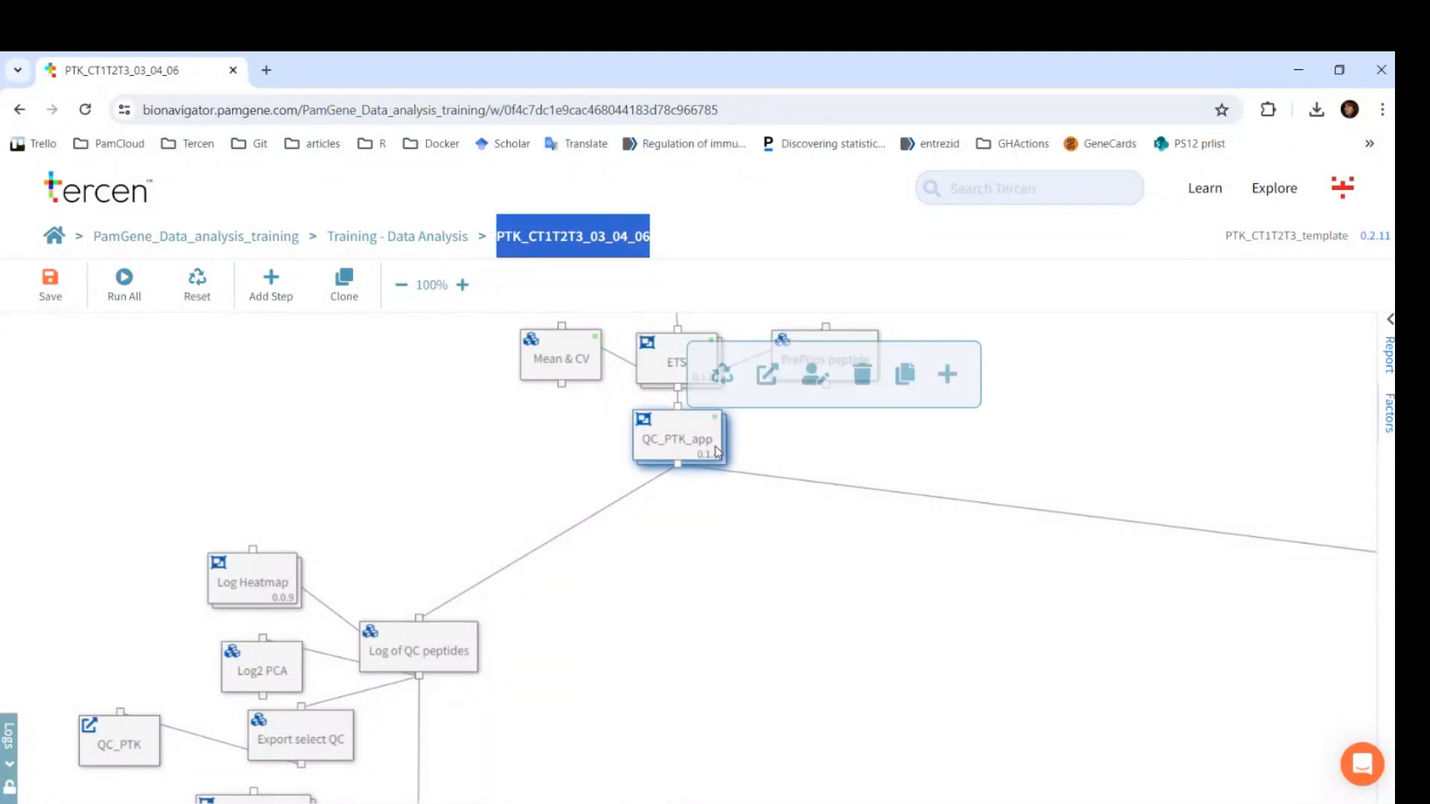
click(443, 658)
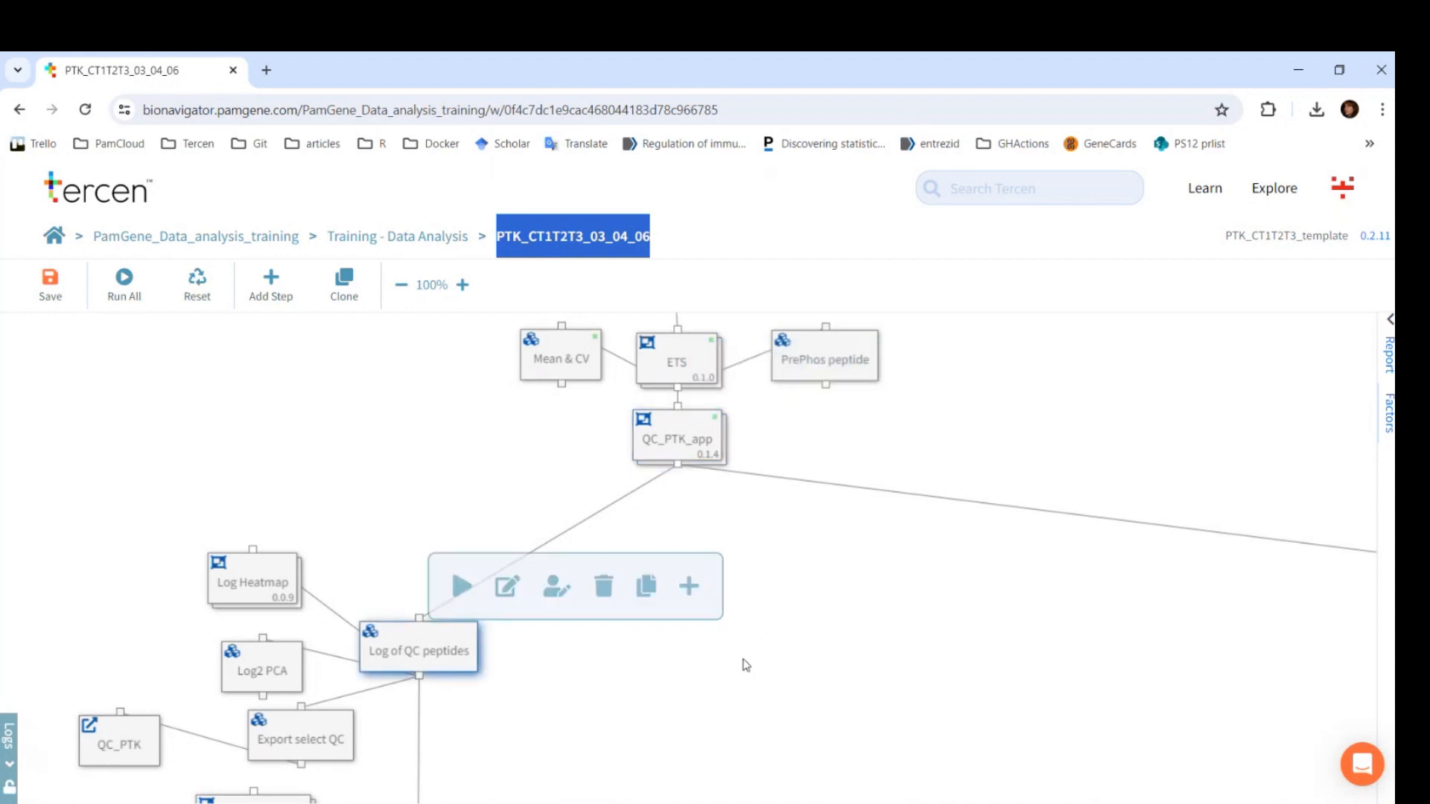
drag(1026, 700, 1070, 683)
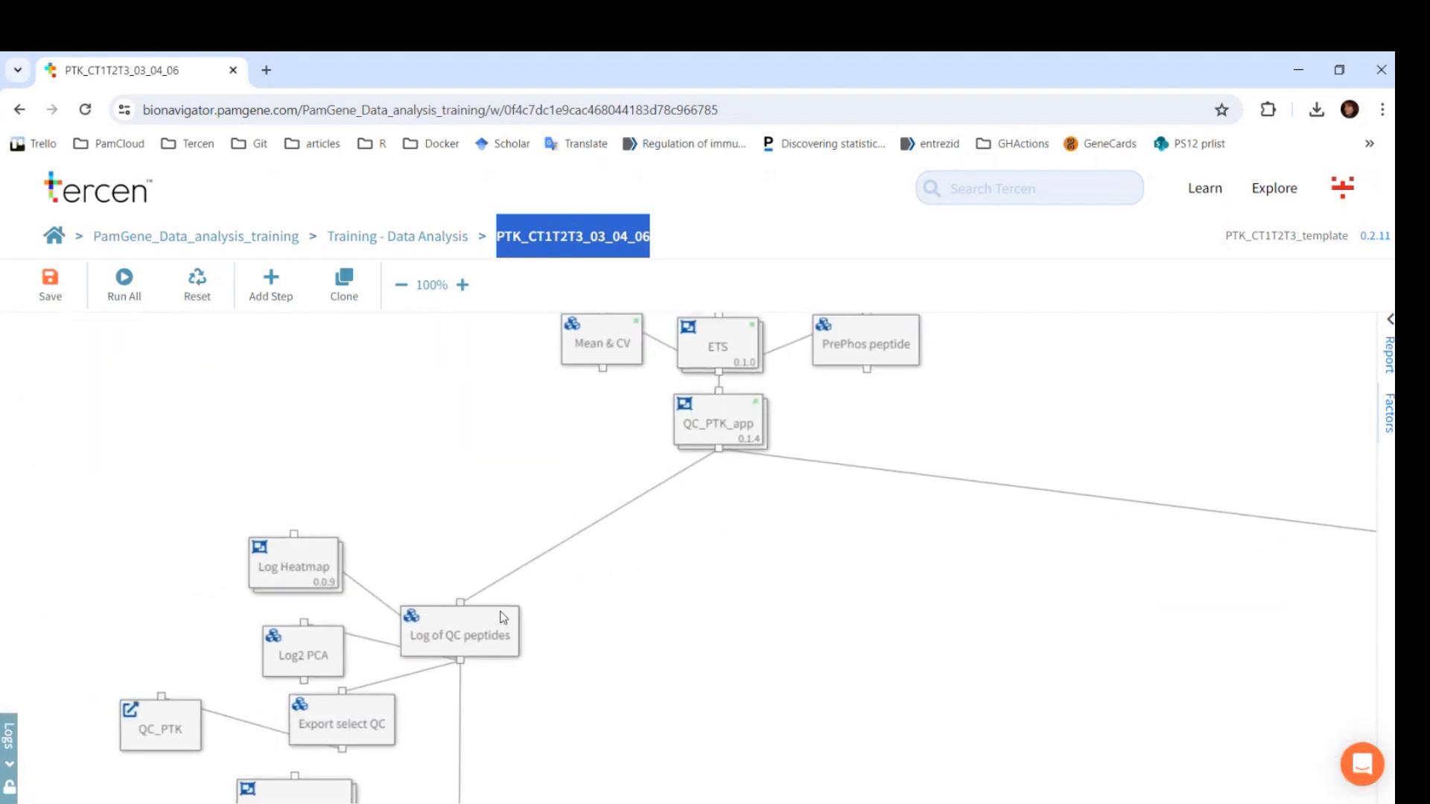
click(475, 647)
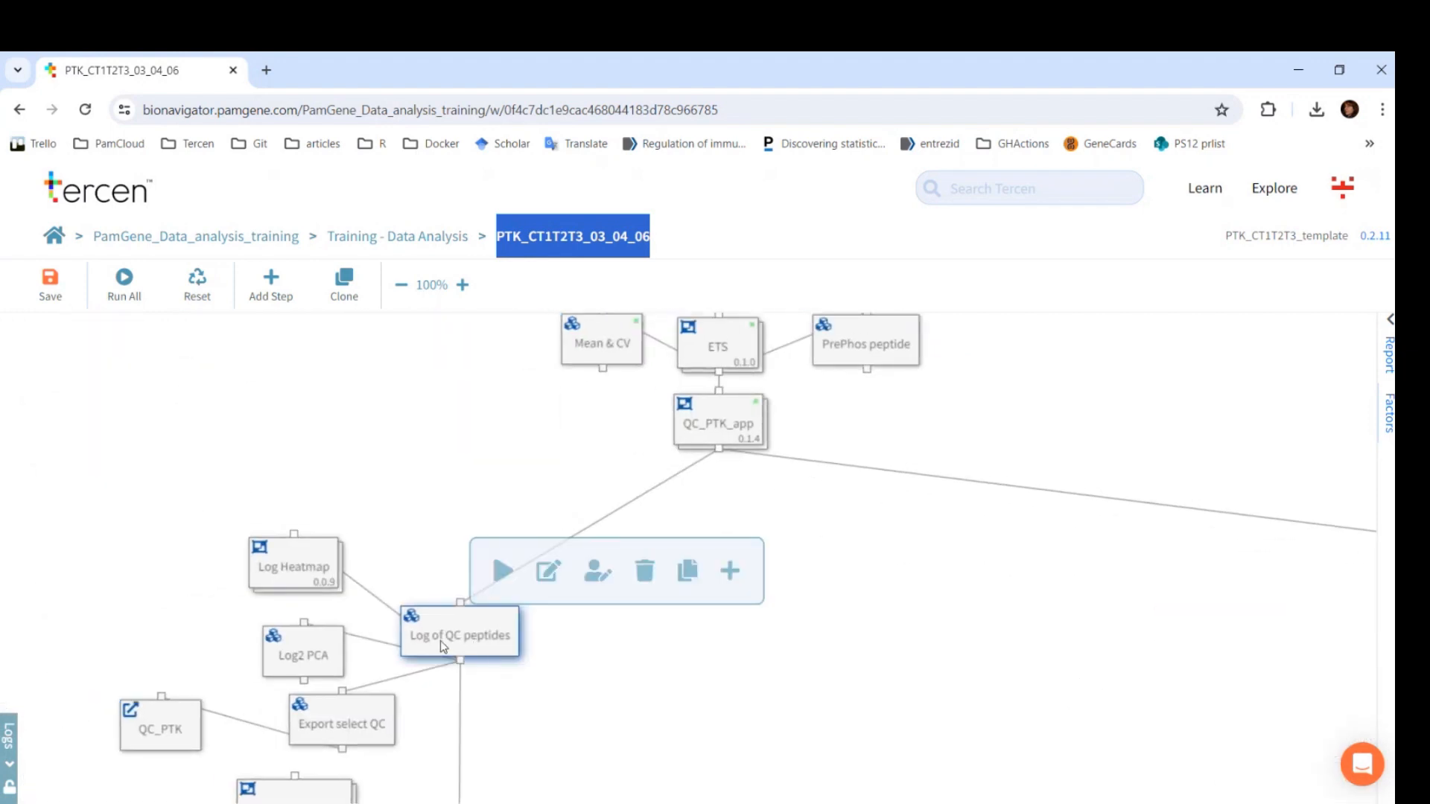
double_click(444, 646)
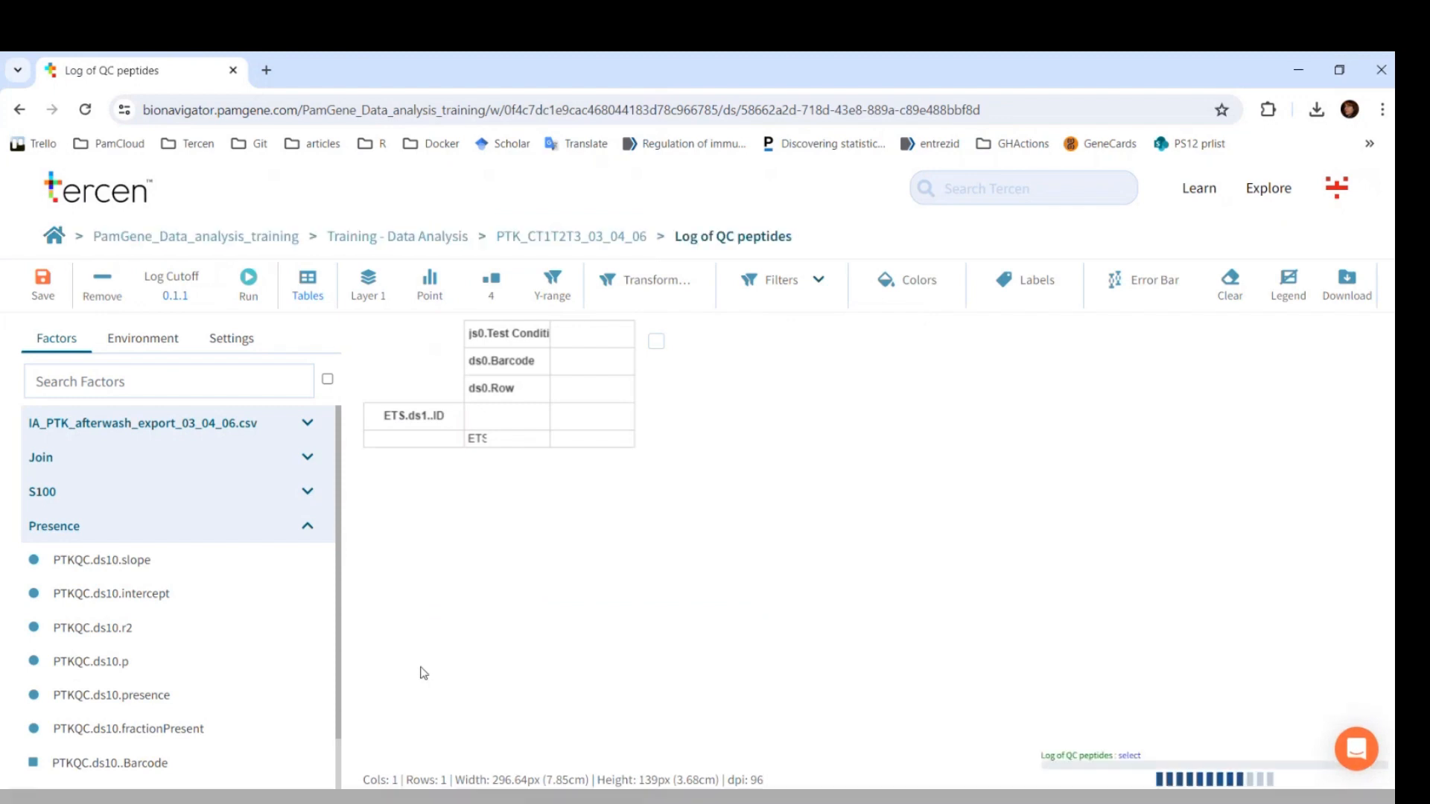
- Inspect the settings of the PTKQC.fractionPresent filter without changing them, and check the number of peptide rows in the table
click(805, 292)
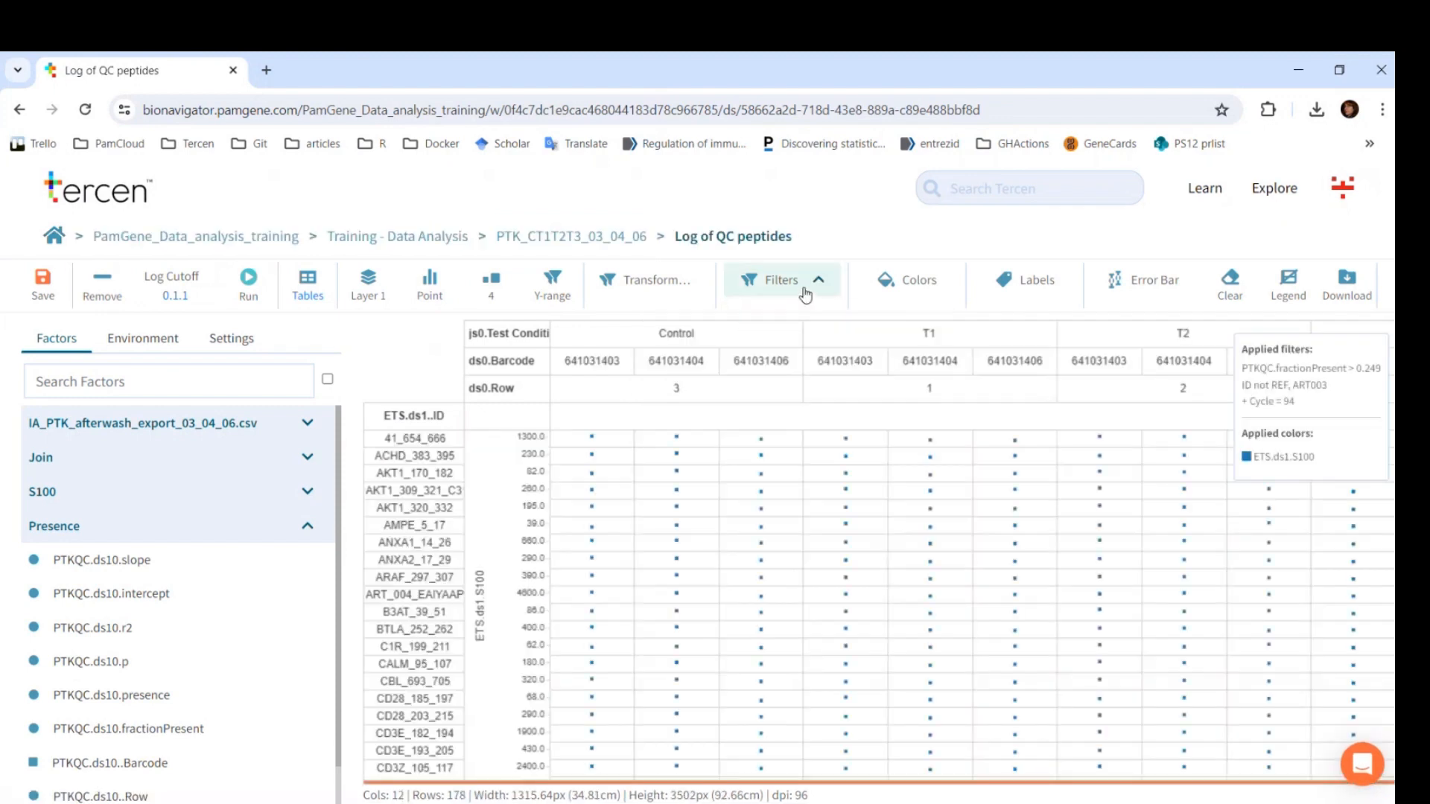
click(837, 324)
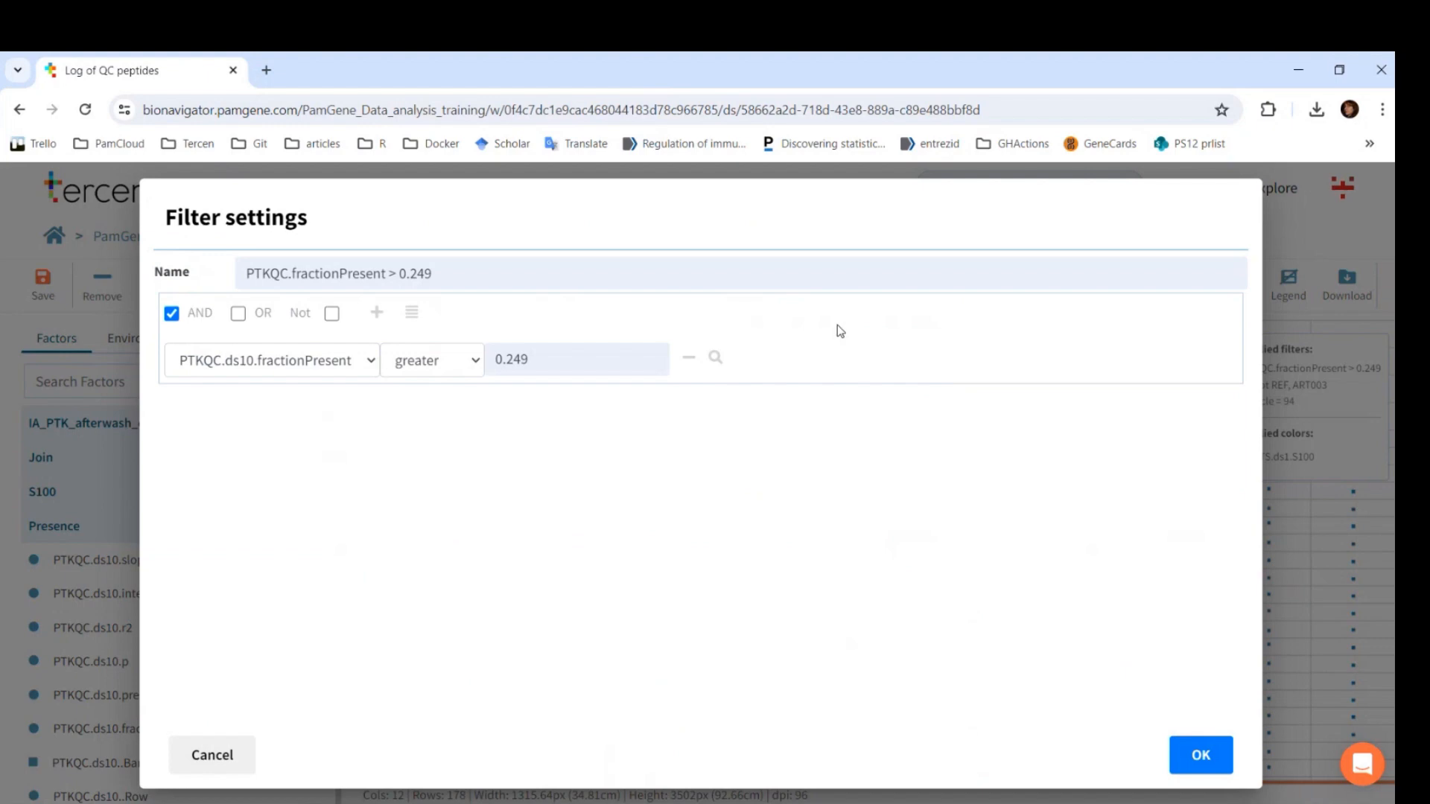
click(216, 756)
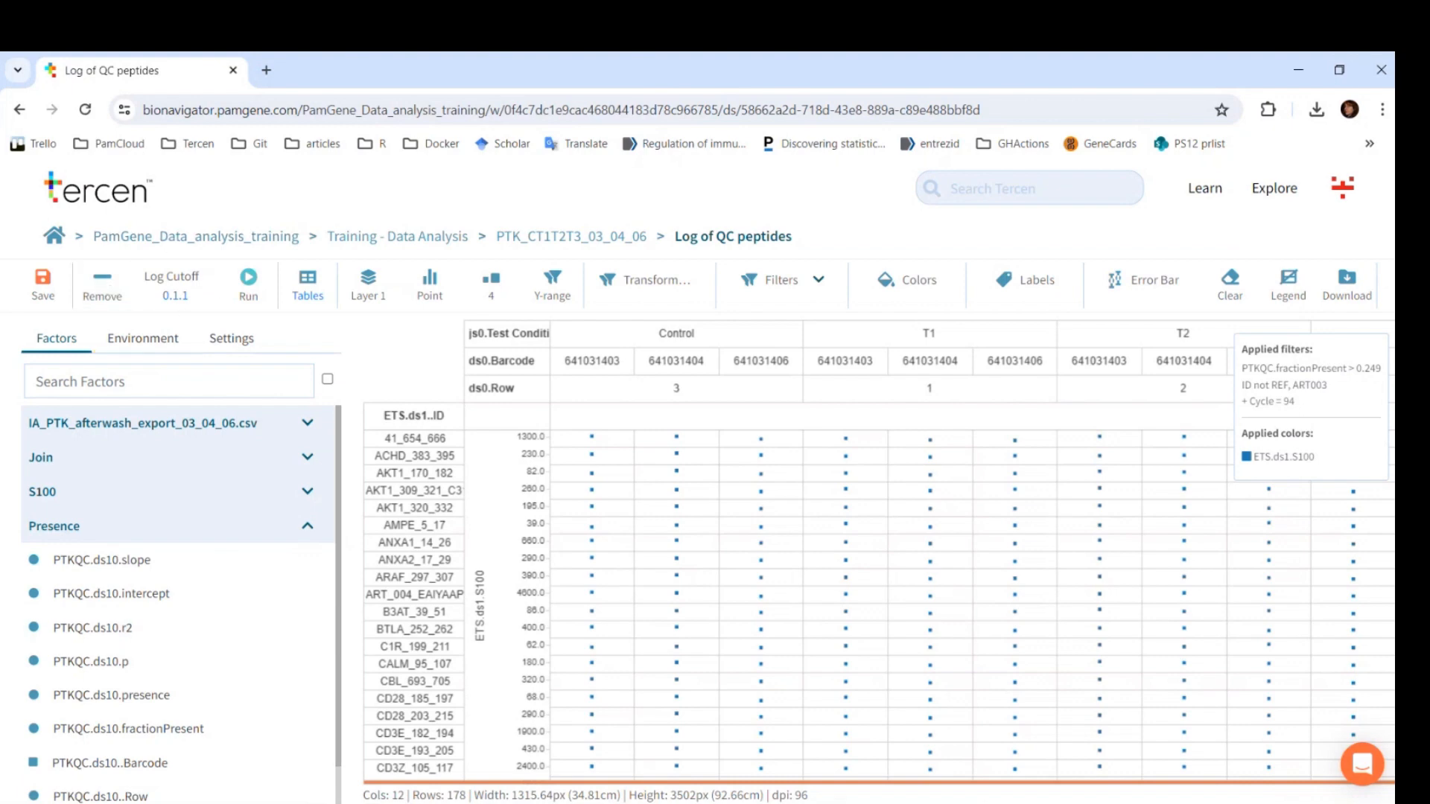
drag(413, 796, 466, 795)
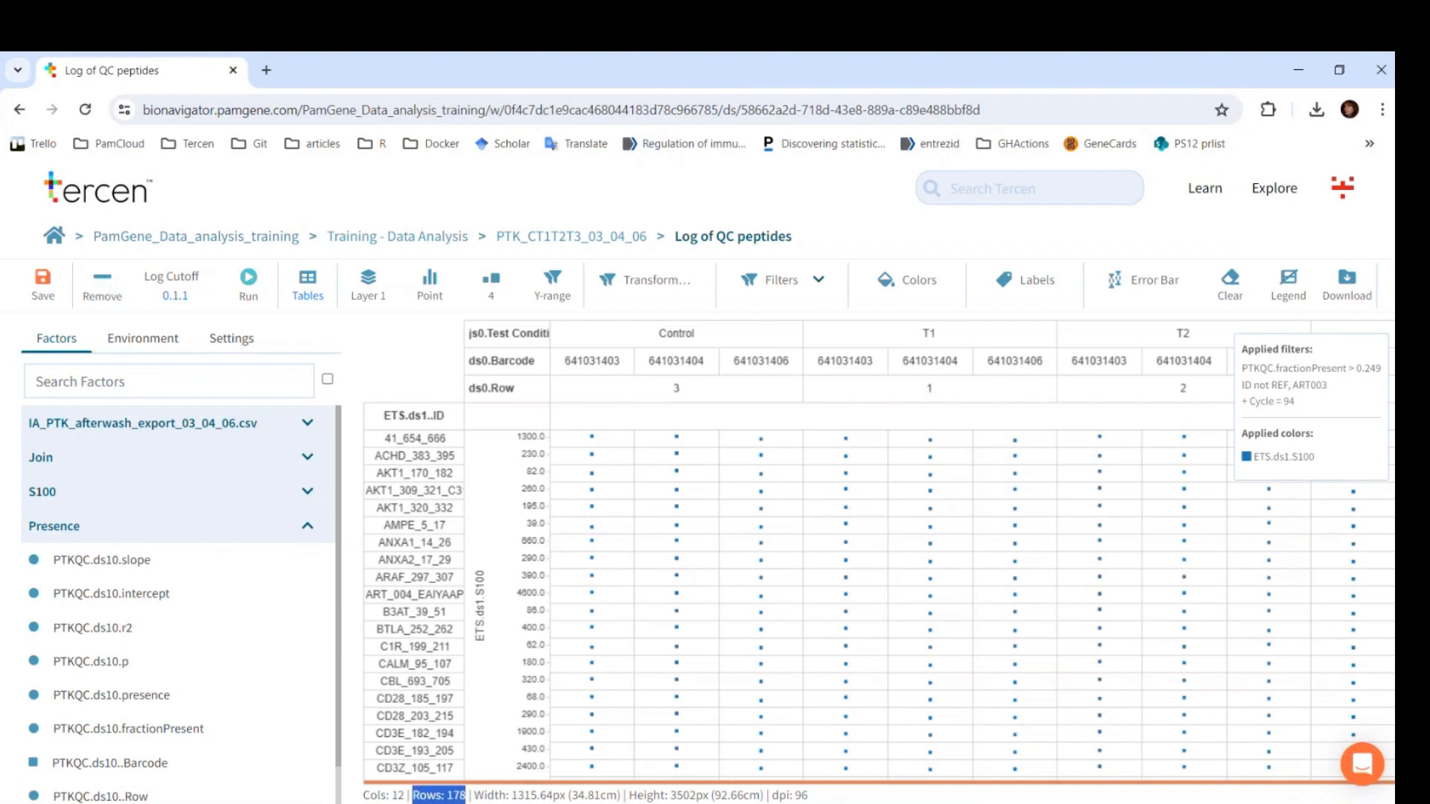
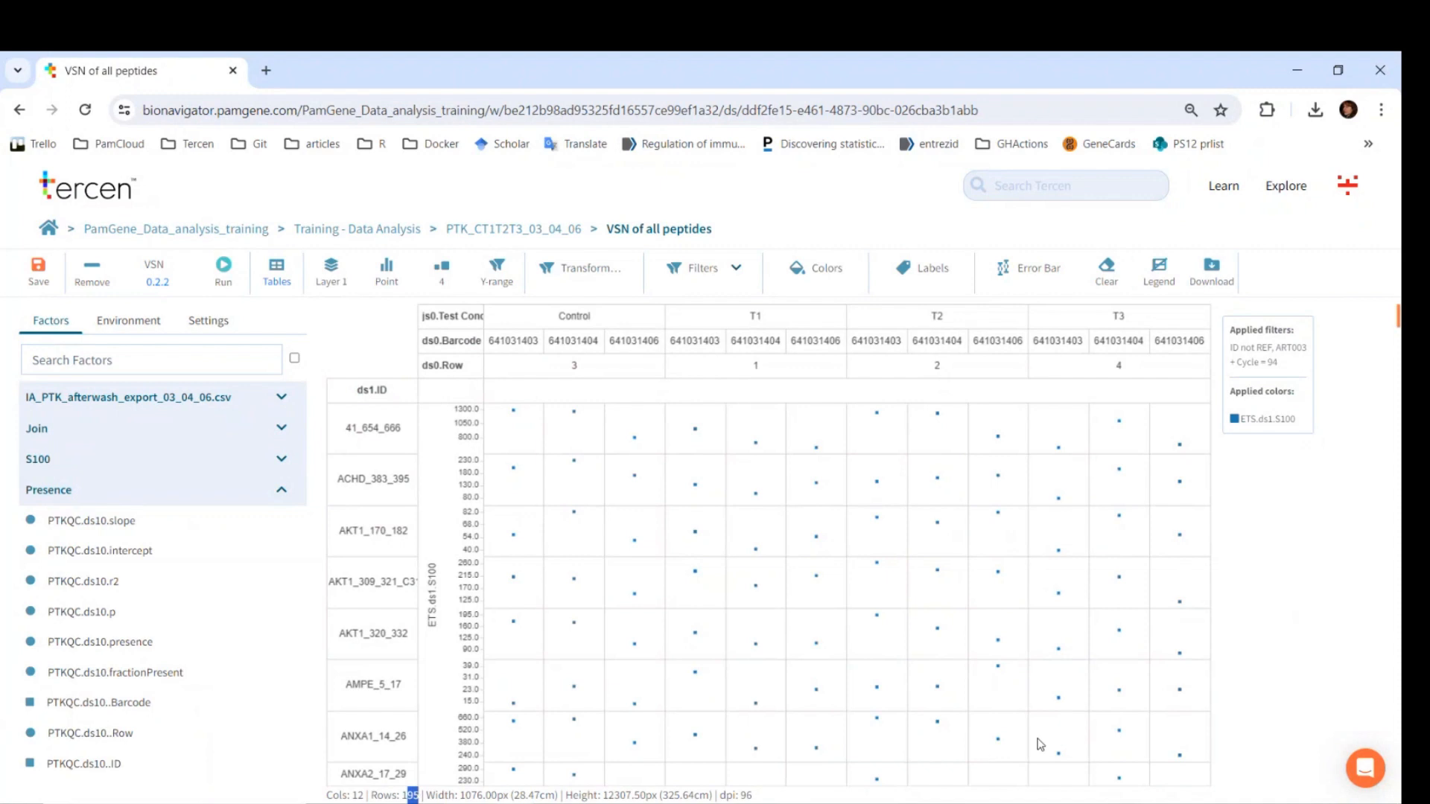
- Check the filters applied to VSN of all peptides, run the VSN computation, and return to the PTK_CT1T2T3_03_04_06 workflow
click(701, 270)
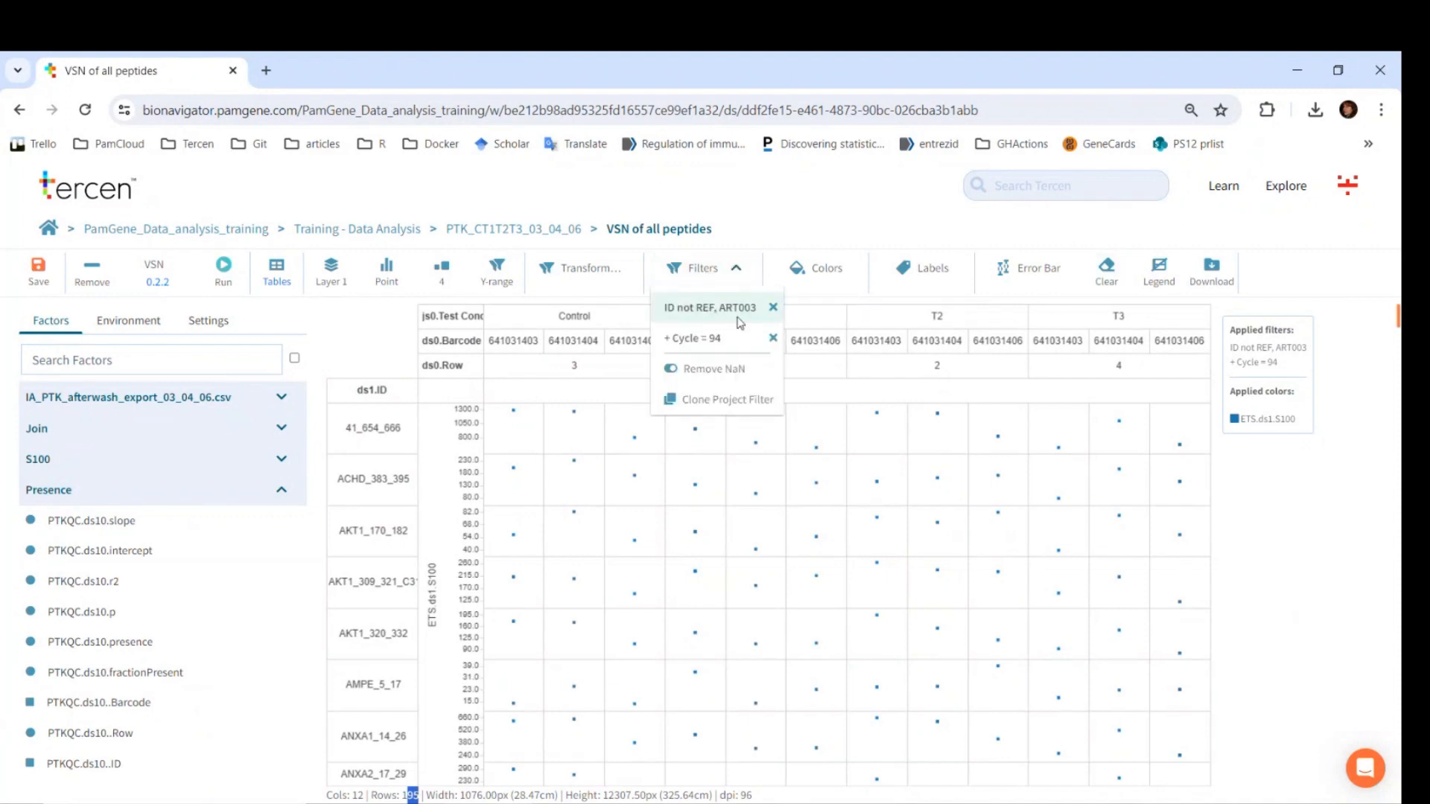
click(223, 270)
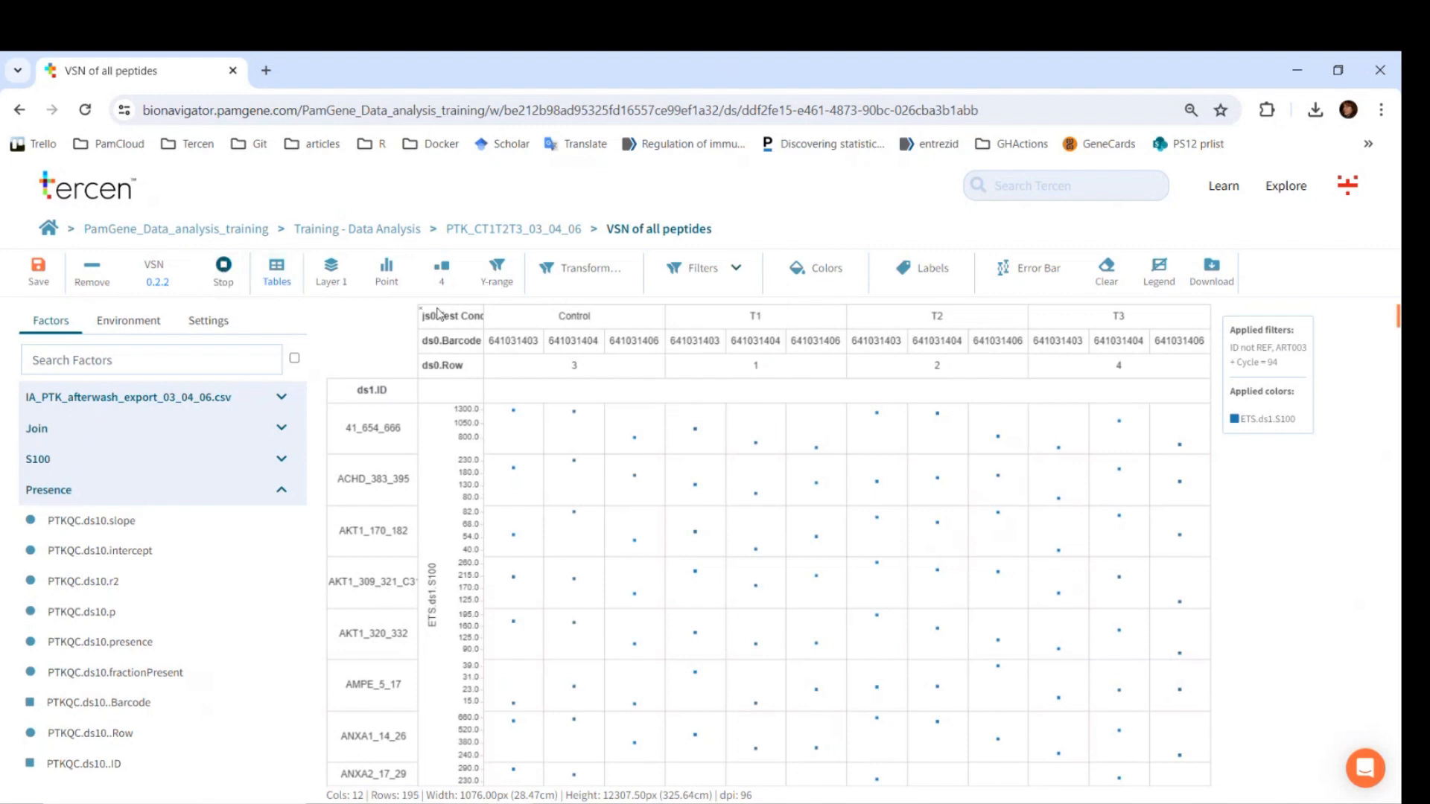
click(552, 231)
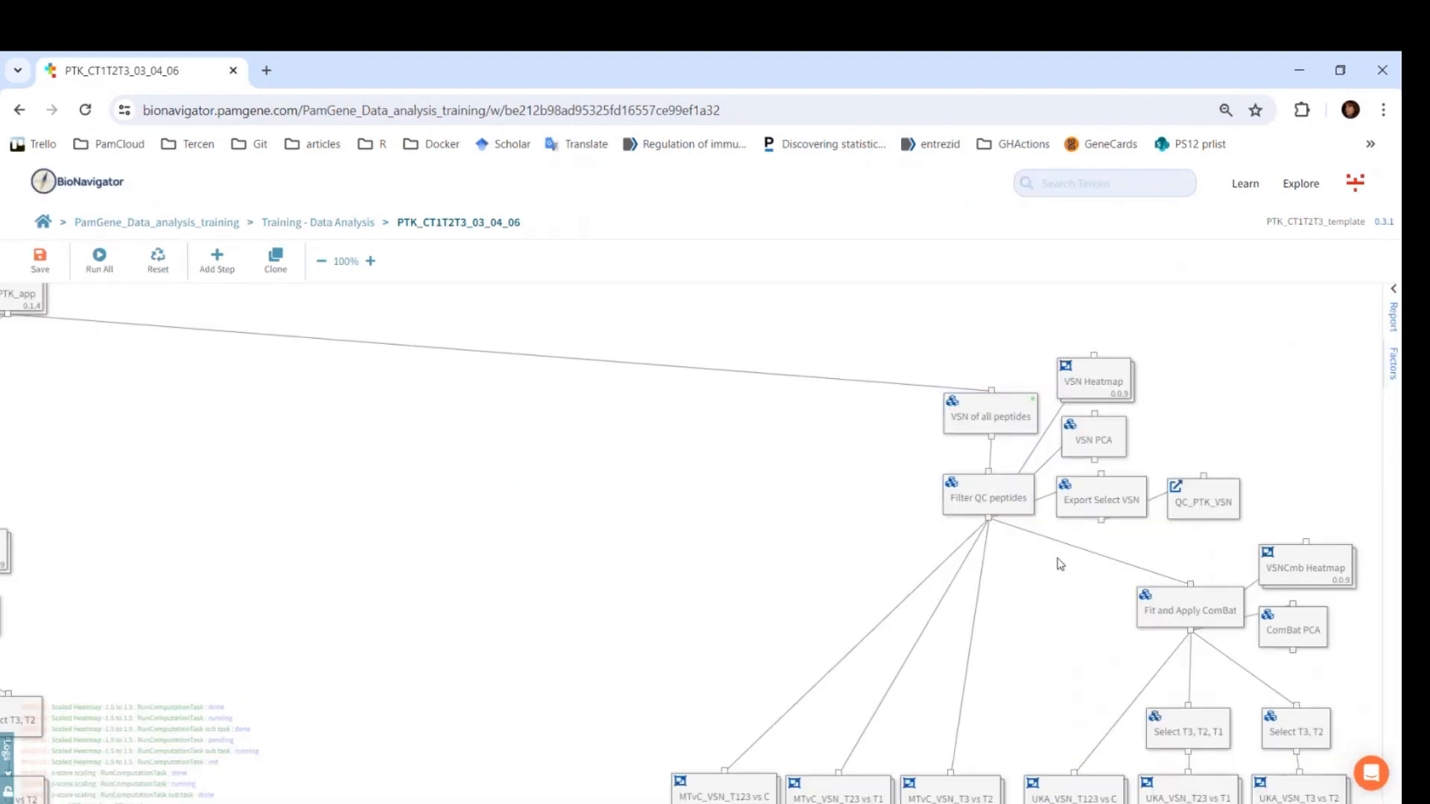
- Open Filter QC peptides, review its filter, Identity operator and row count, run it, and return to the workflow
click(1026, 514)
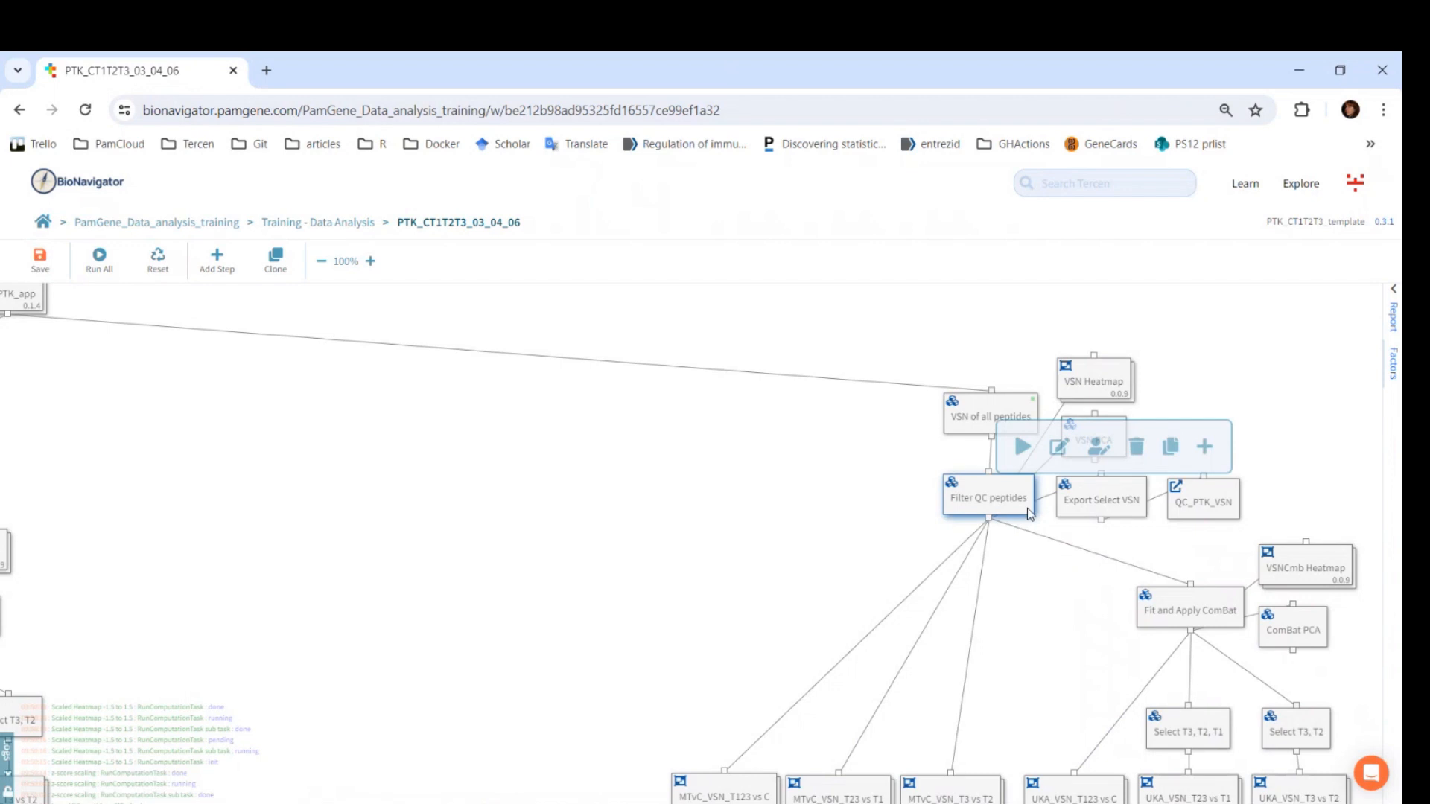
double_click(1027, 508)
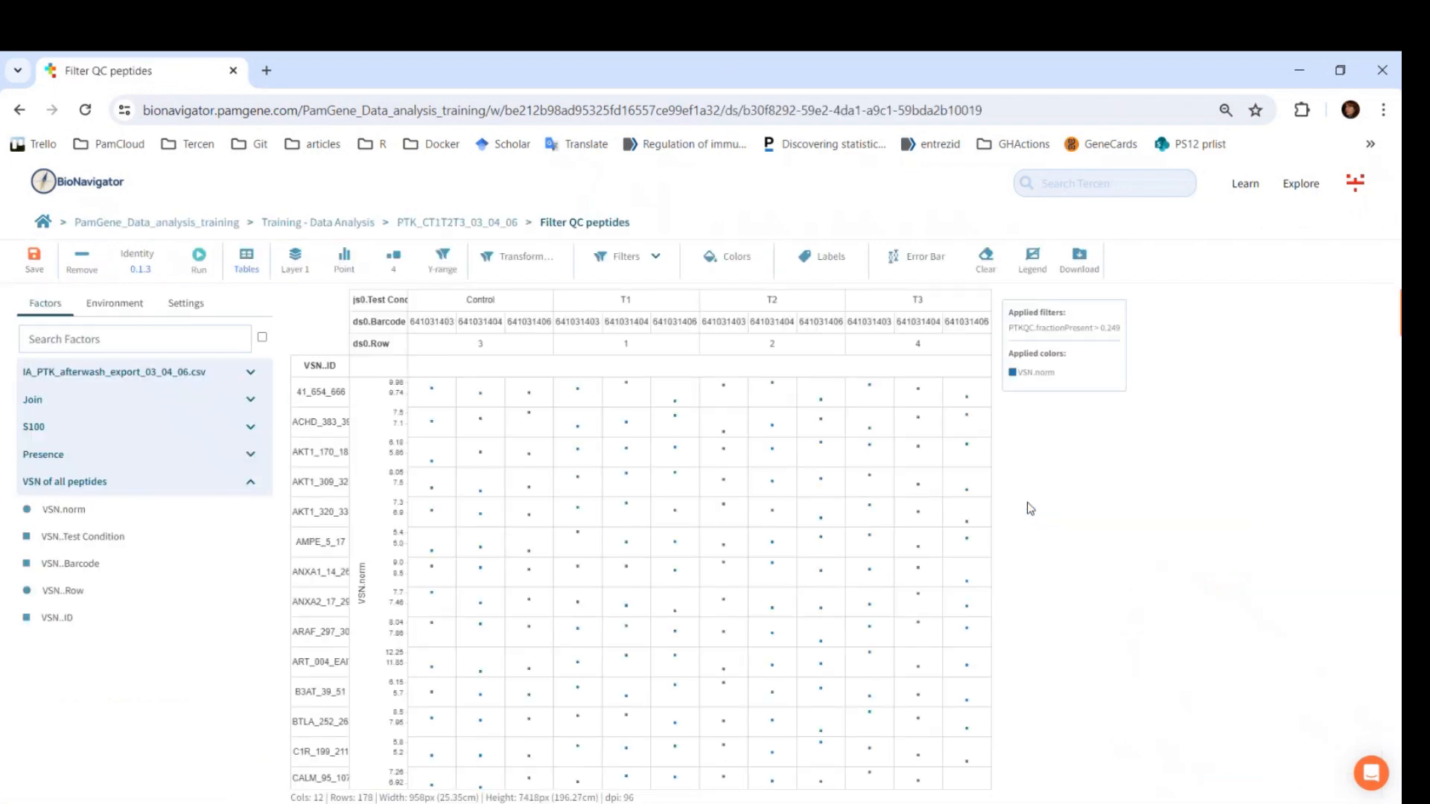
click(626, 256)
drag(113, 257, 170, 272)
drag(331, 799, 374, 796)
click(197, 257)
click(485, 225)
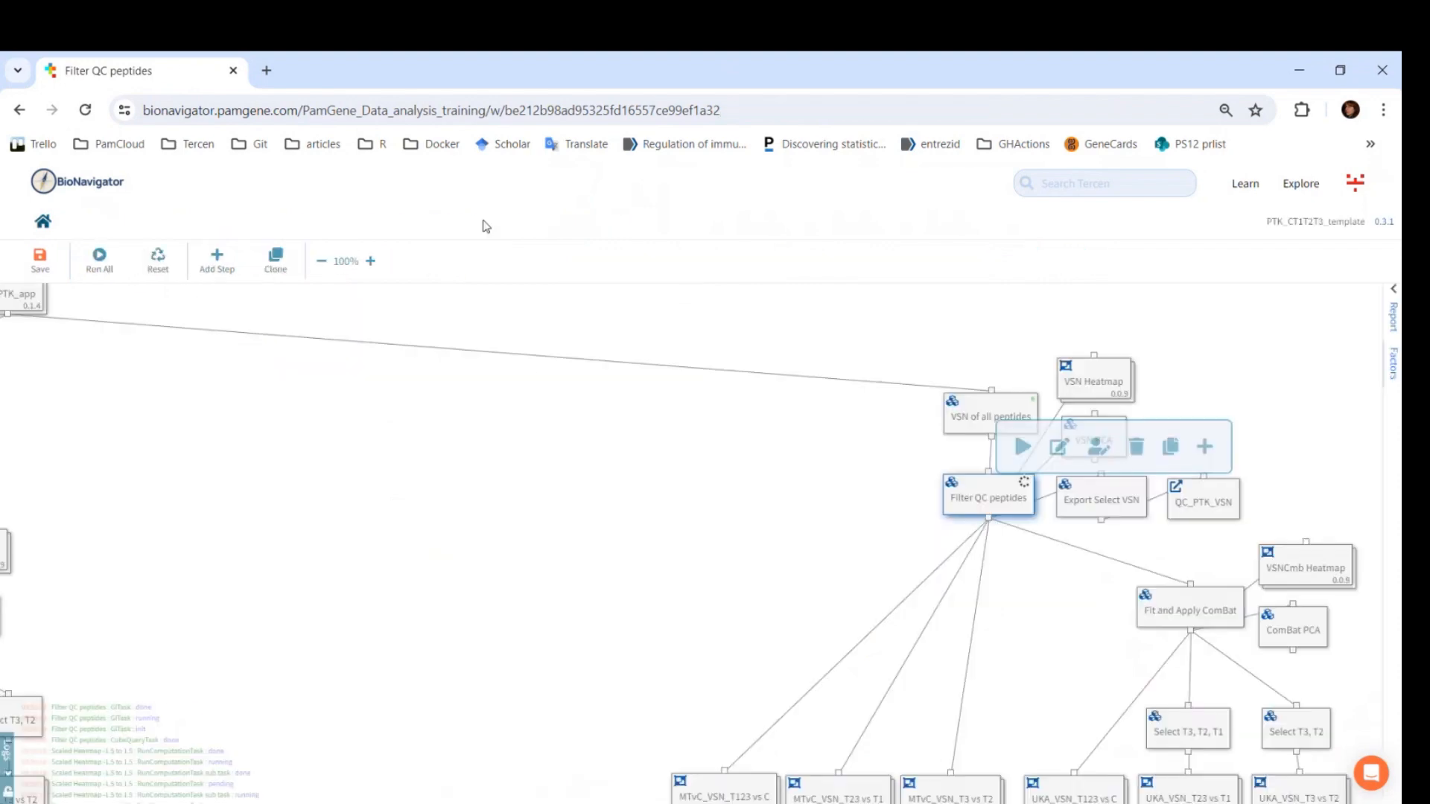
- Run the Log Heatmap attached to Log of QC peptides, with S100QC.logTransformed as the Quantitation Type factor
drag(570, 586, 1152, 601)
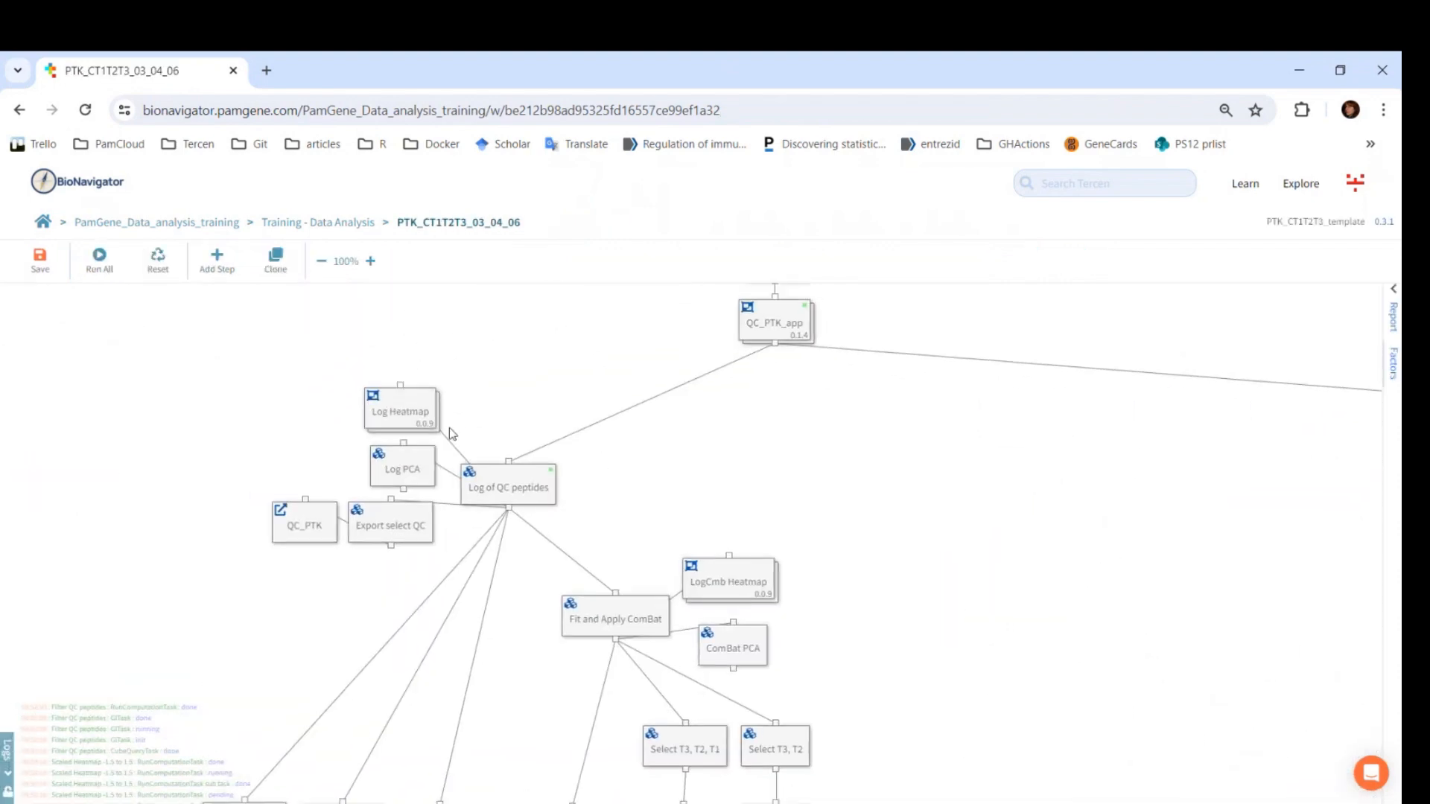
click(414, 421)
click(419, 471)
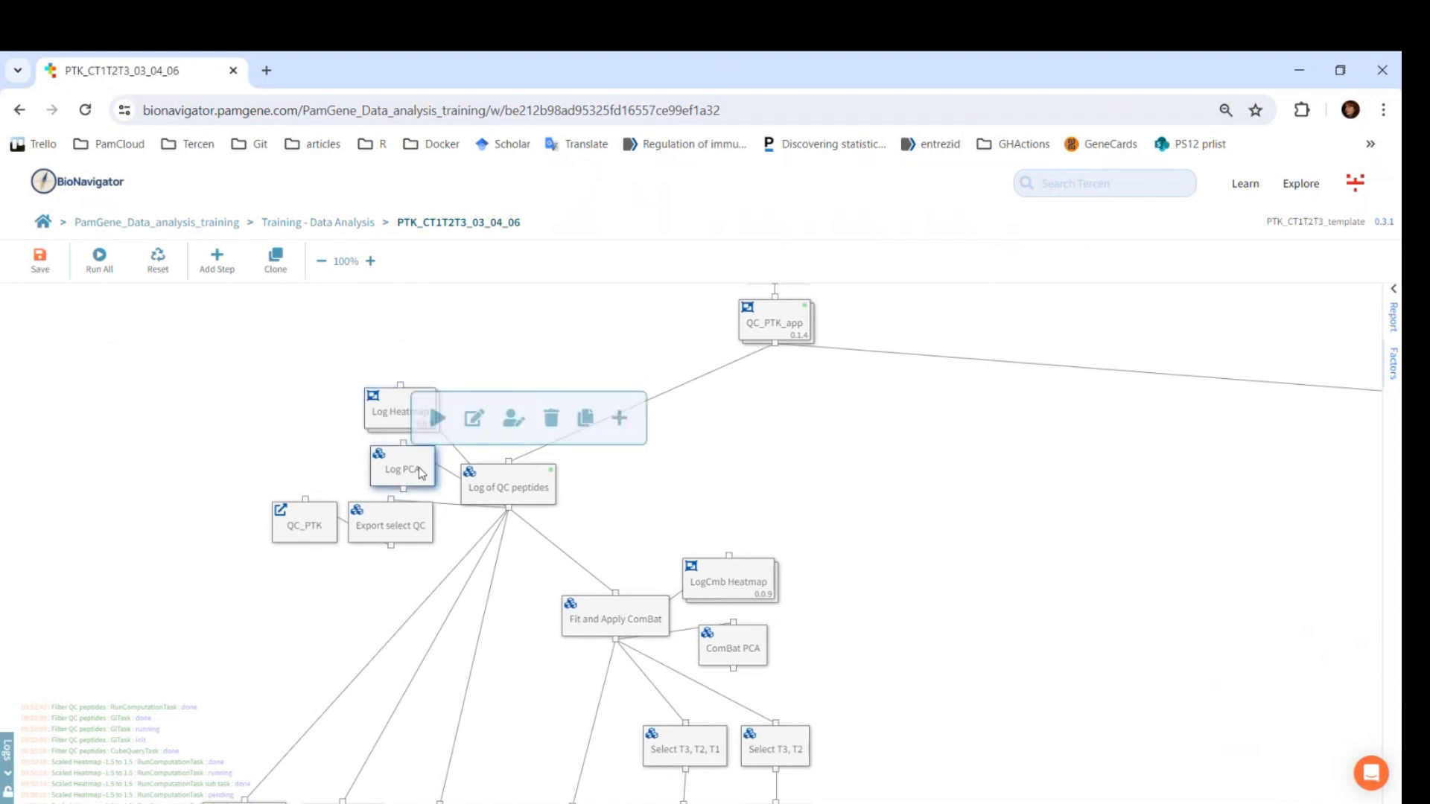
click(462, 344)
click(430, 402)
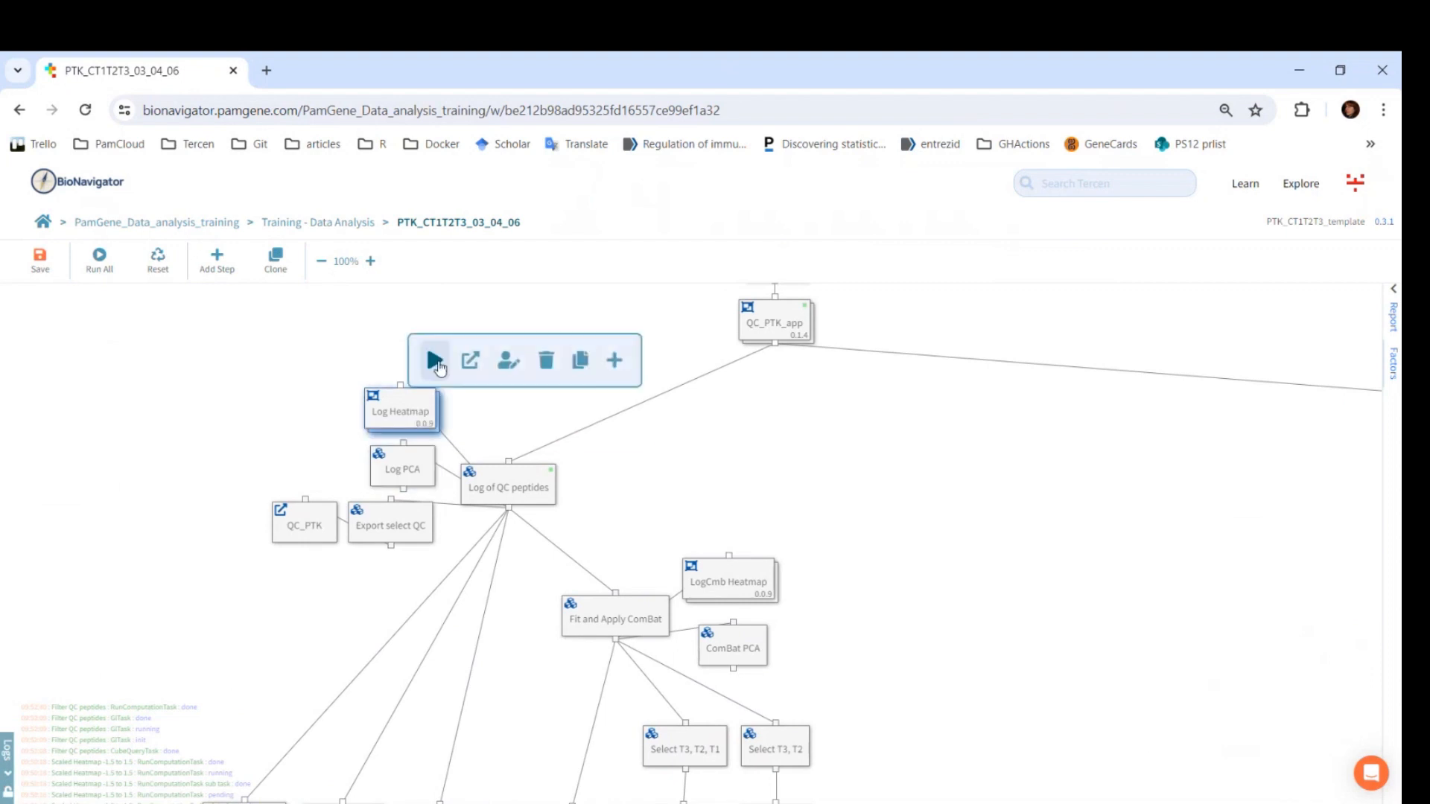
click(432, 362)
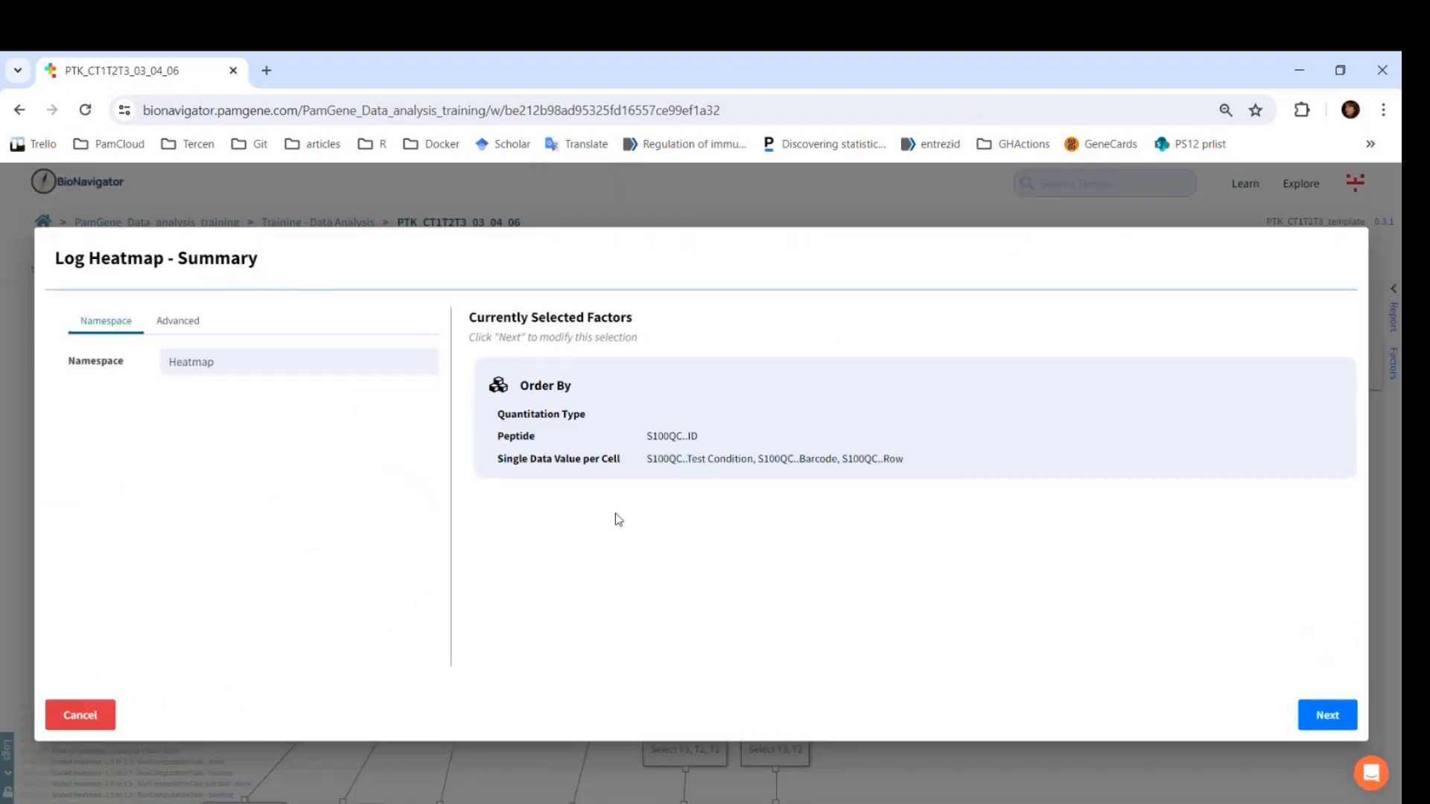
drag(486, 426, 607, 418)
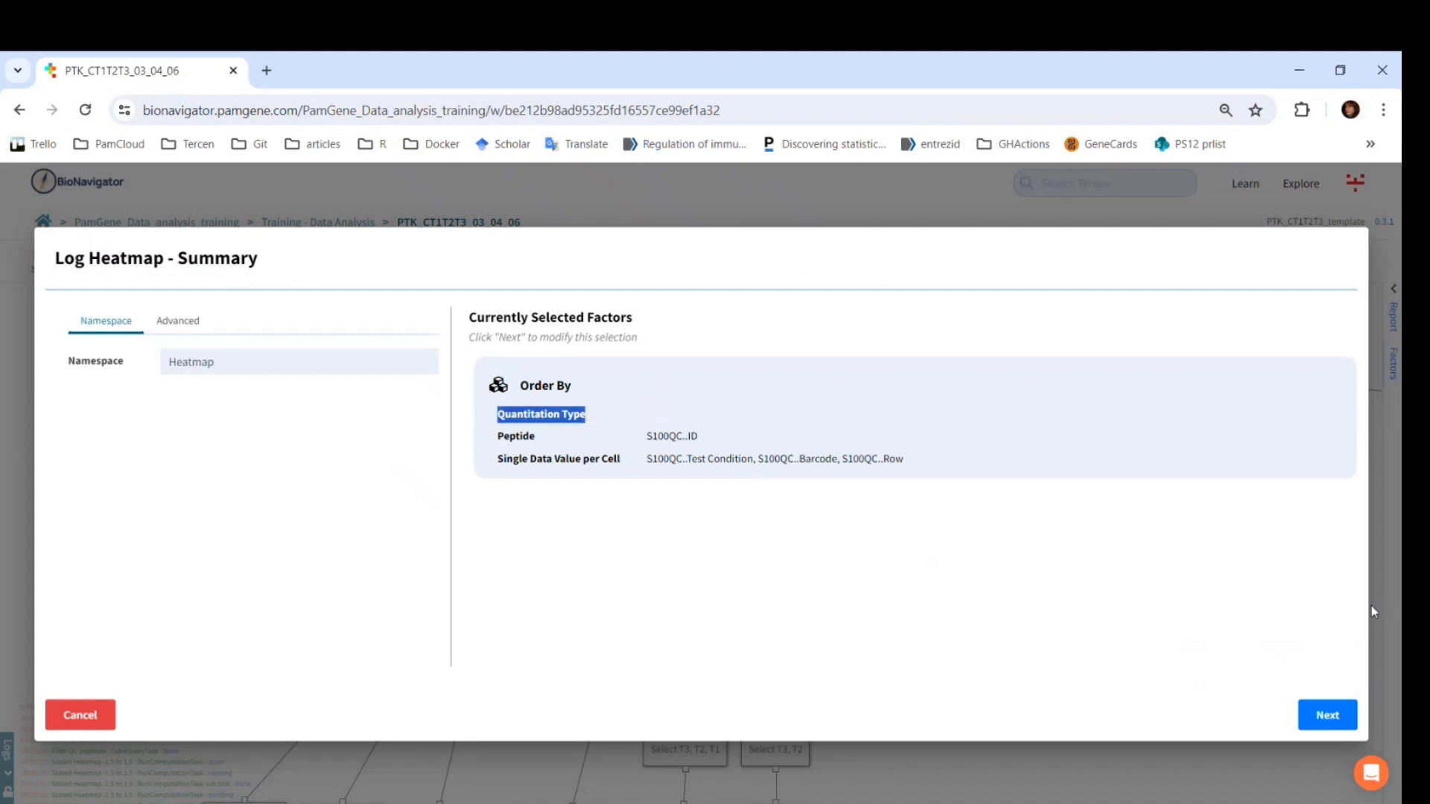
click(1348, 722)
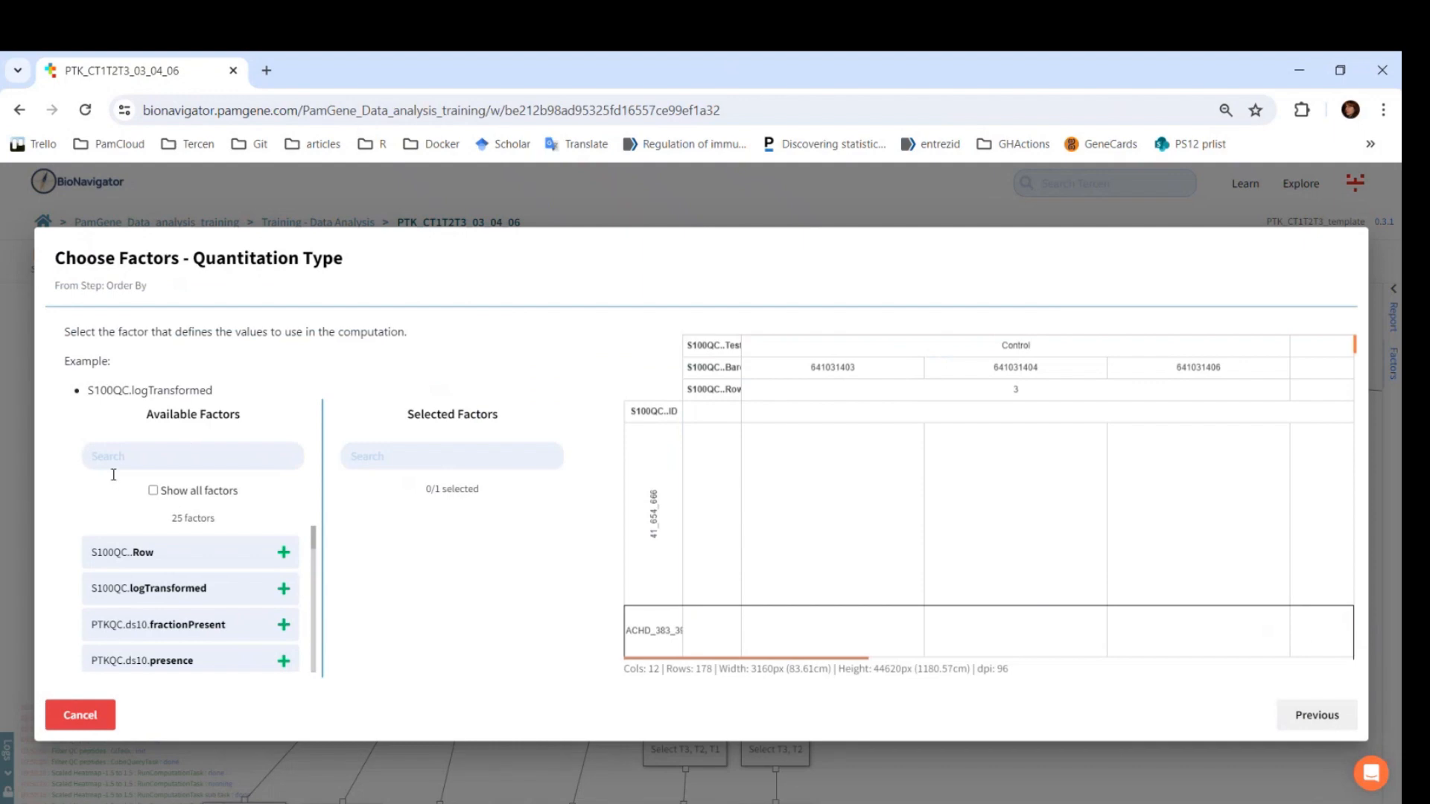
drag(90, 589, 209, 598)
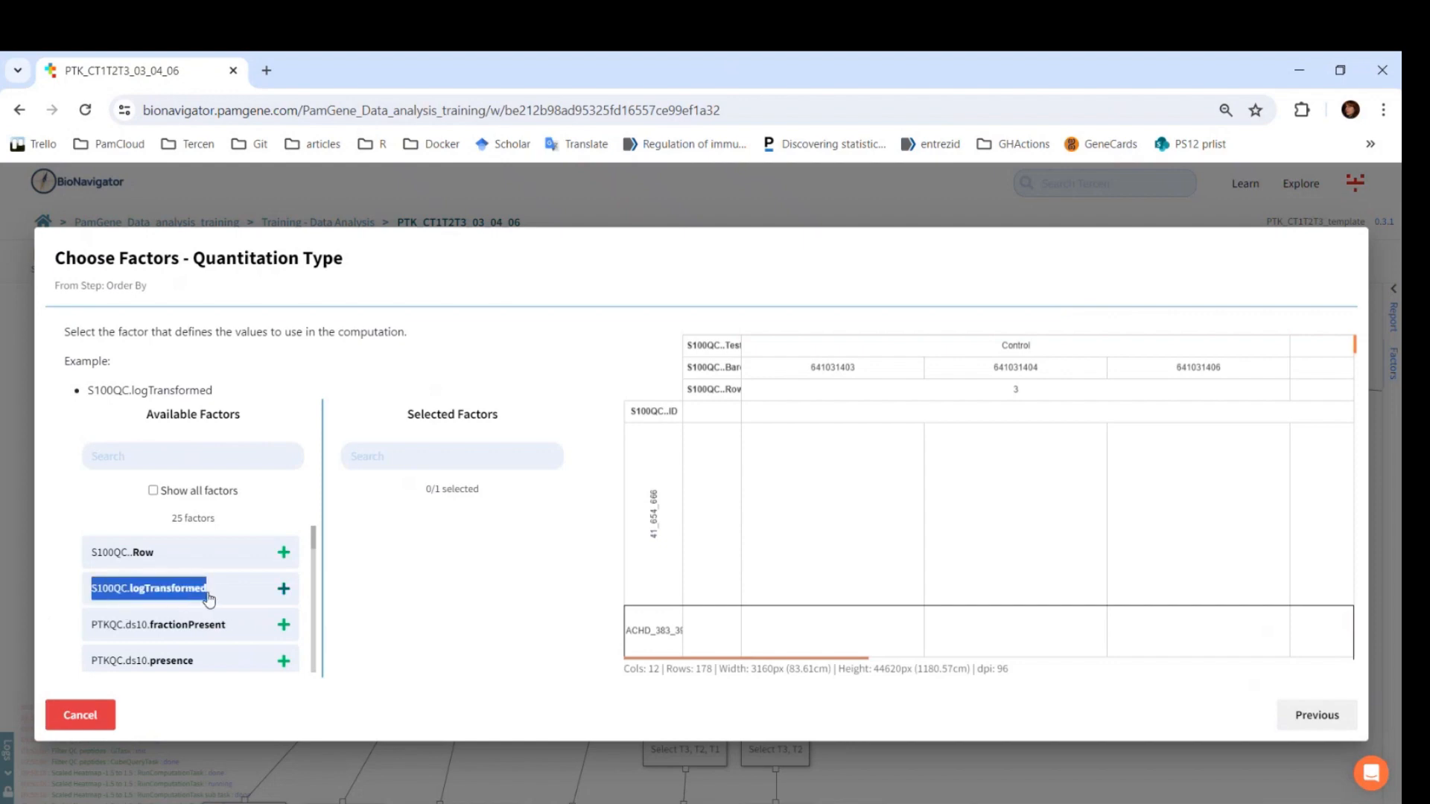
click(283, 590)
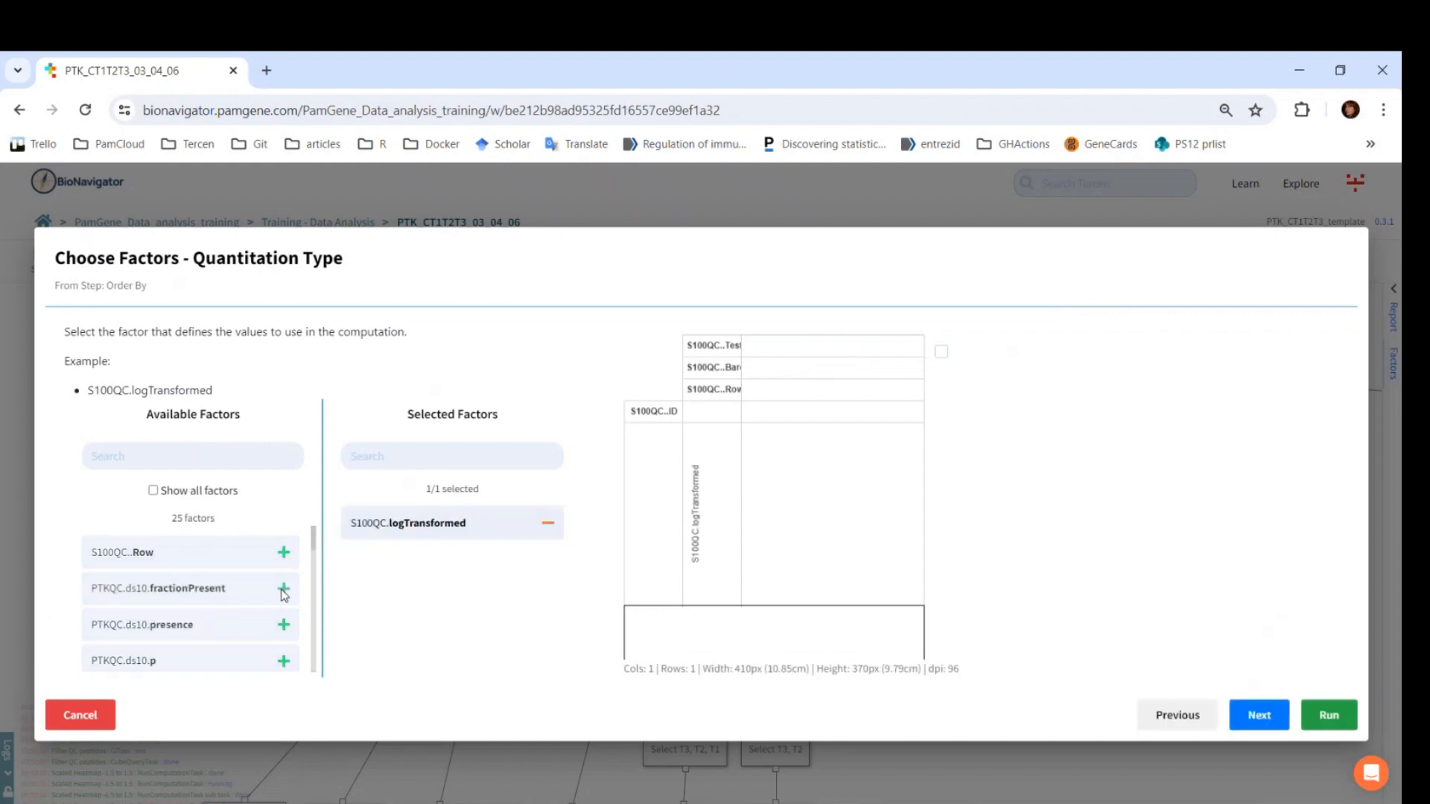
click(1328, 717)
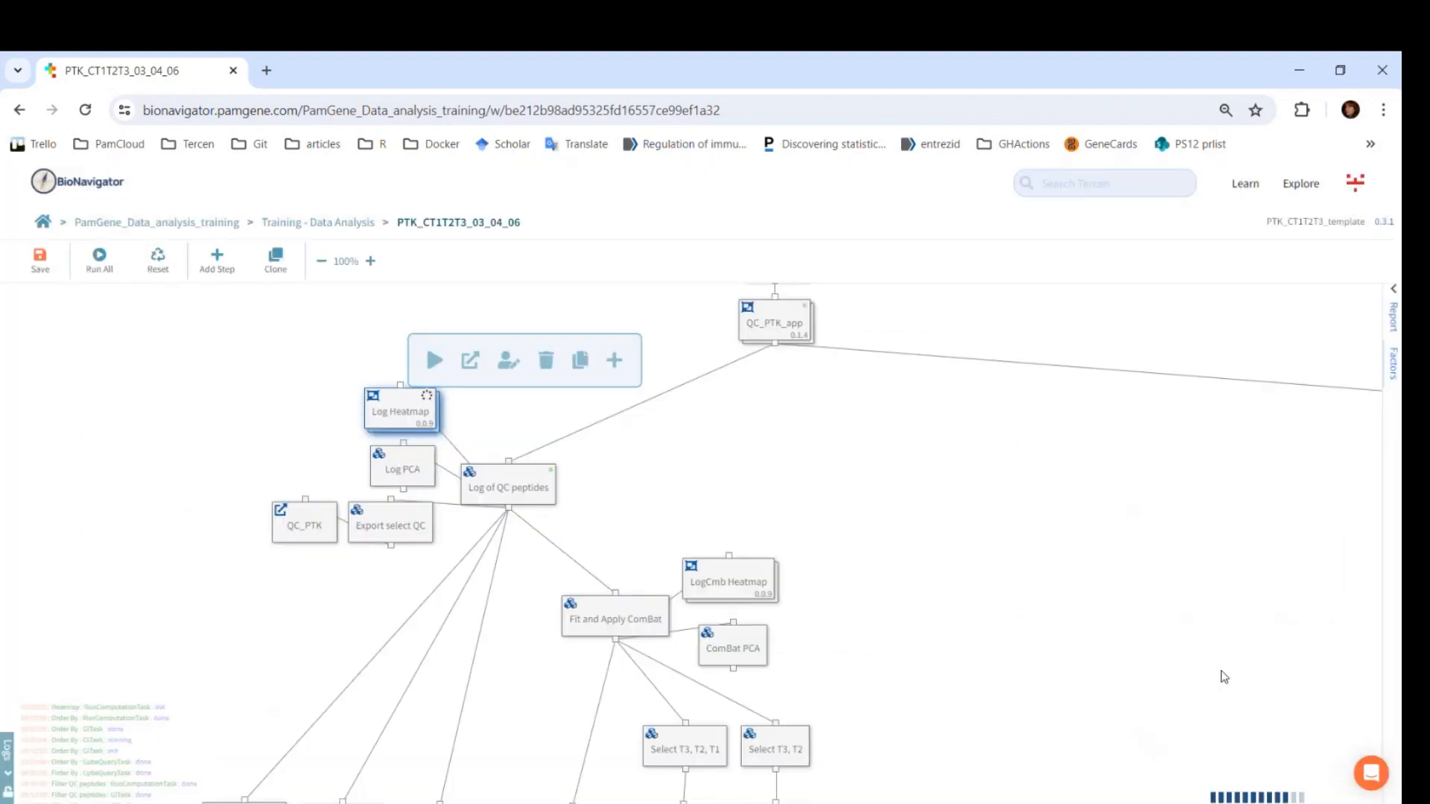
- Open Log of QC peptides and check its Log Cutoff operator and the namespace in its environment settings
click(584, 522)
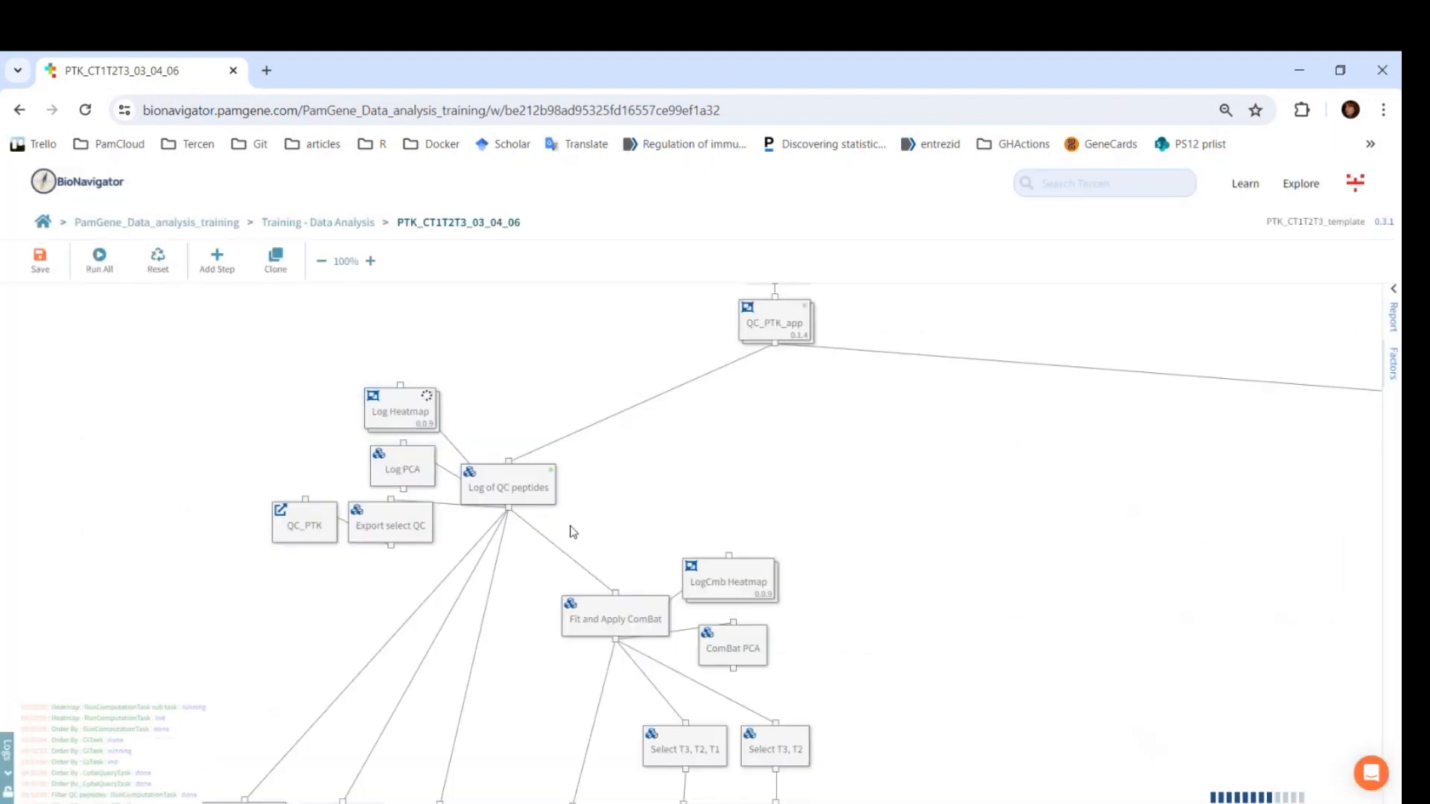
double_click(531, 497)
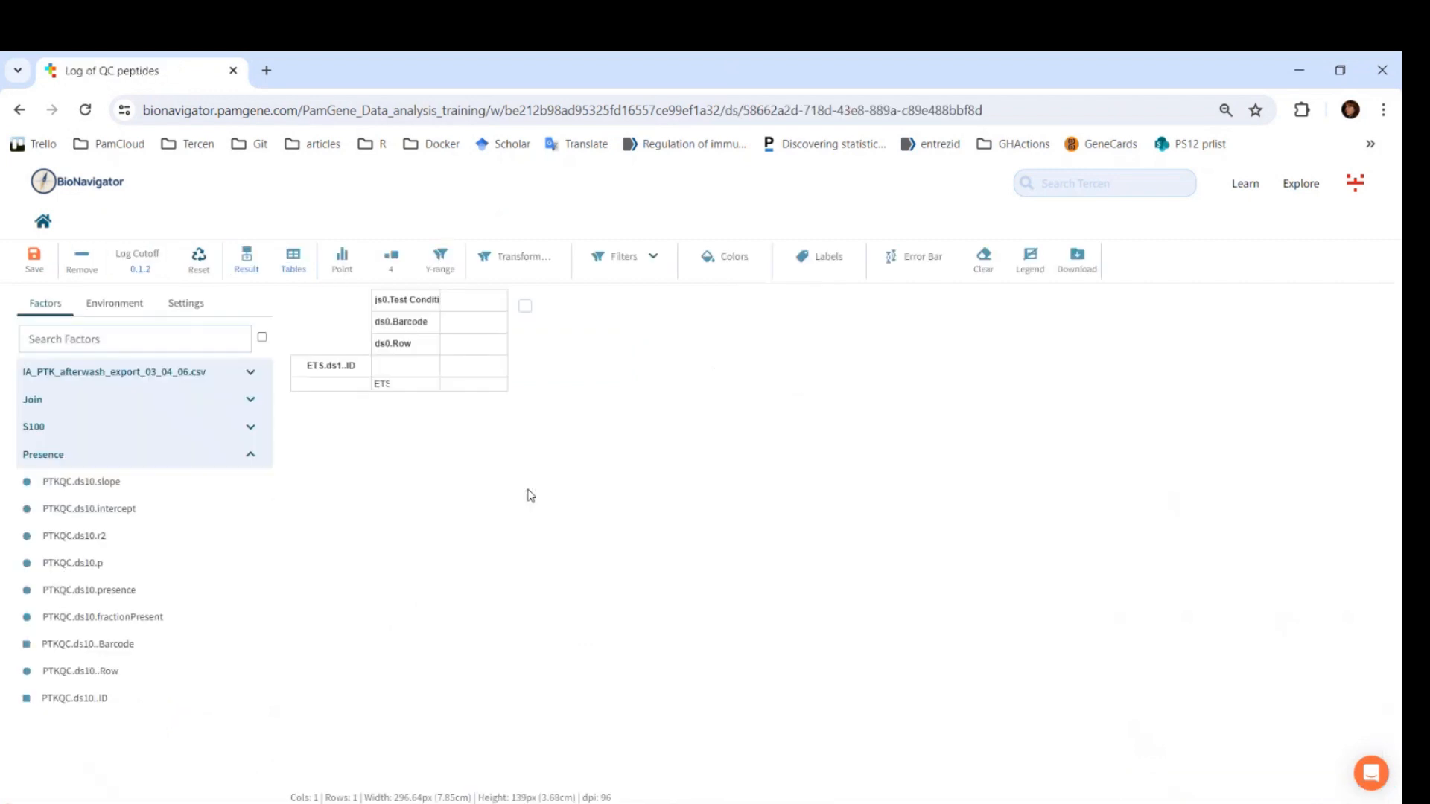
drag(114, 254, 171, 254)
click(114, 303)
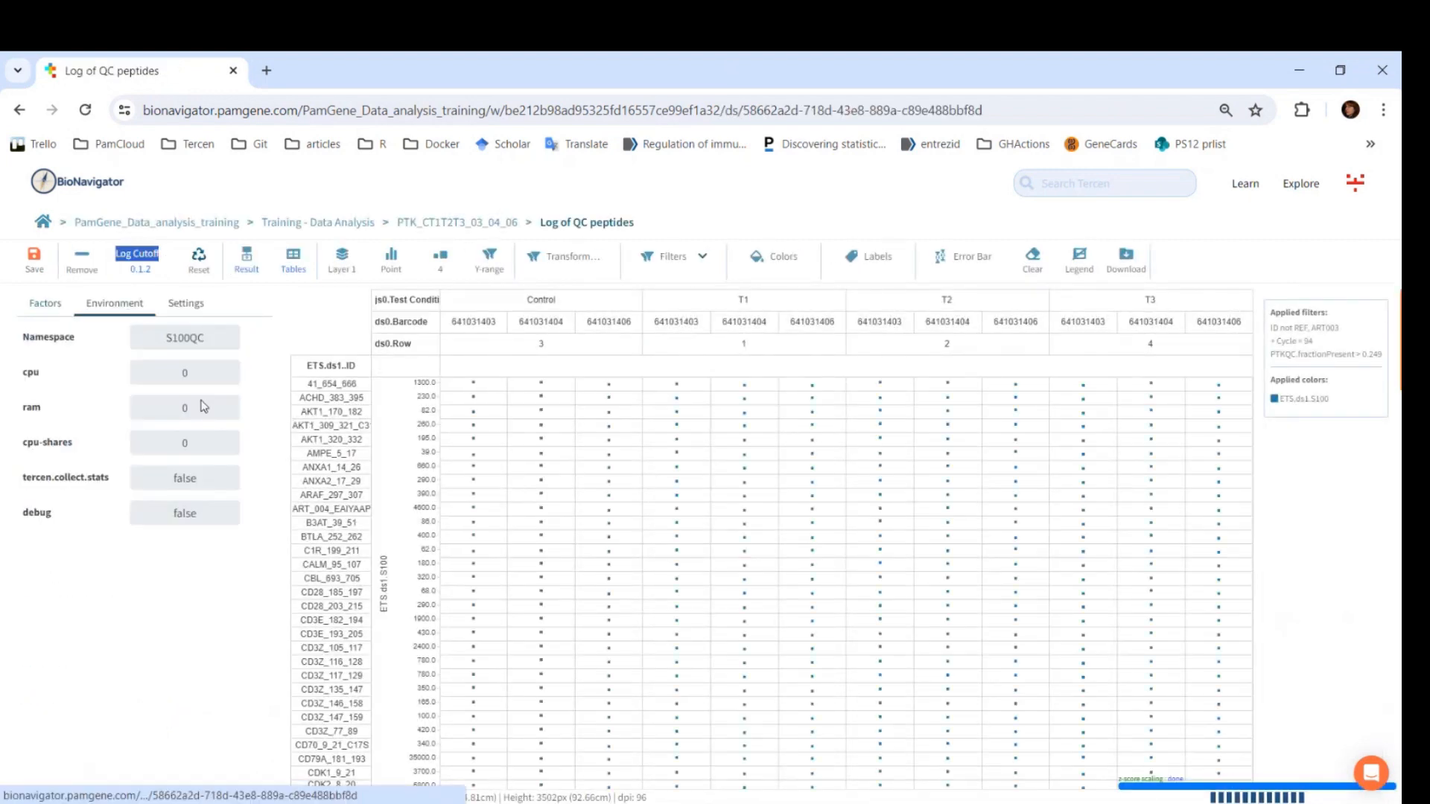
drag(221, 343, 159, 336)
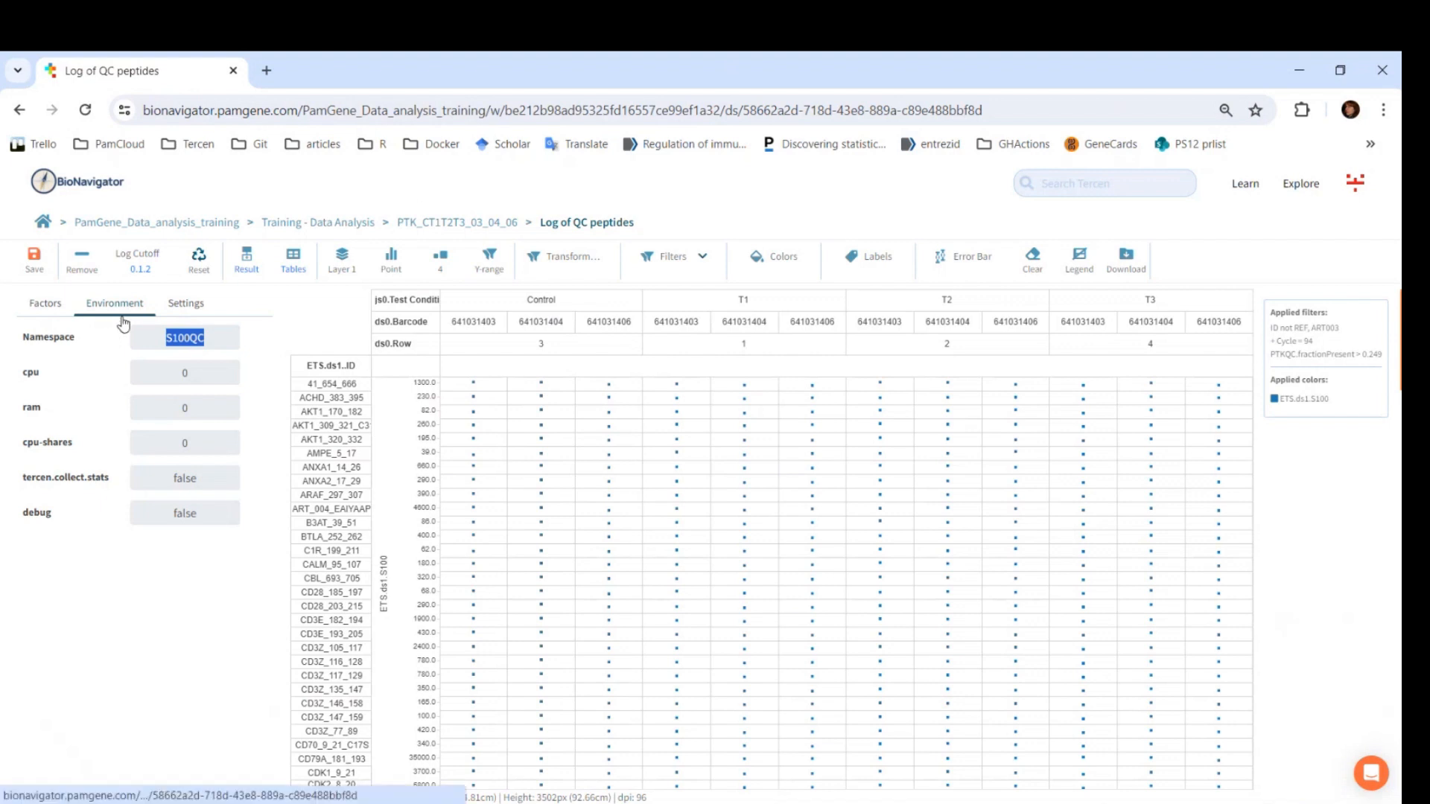
- Read the output relations in the Log Cutoff operator's GitHub README, highlighting logTransformed, and close the page
click(143, 271)
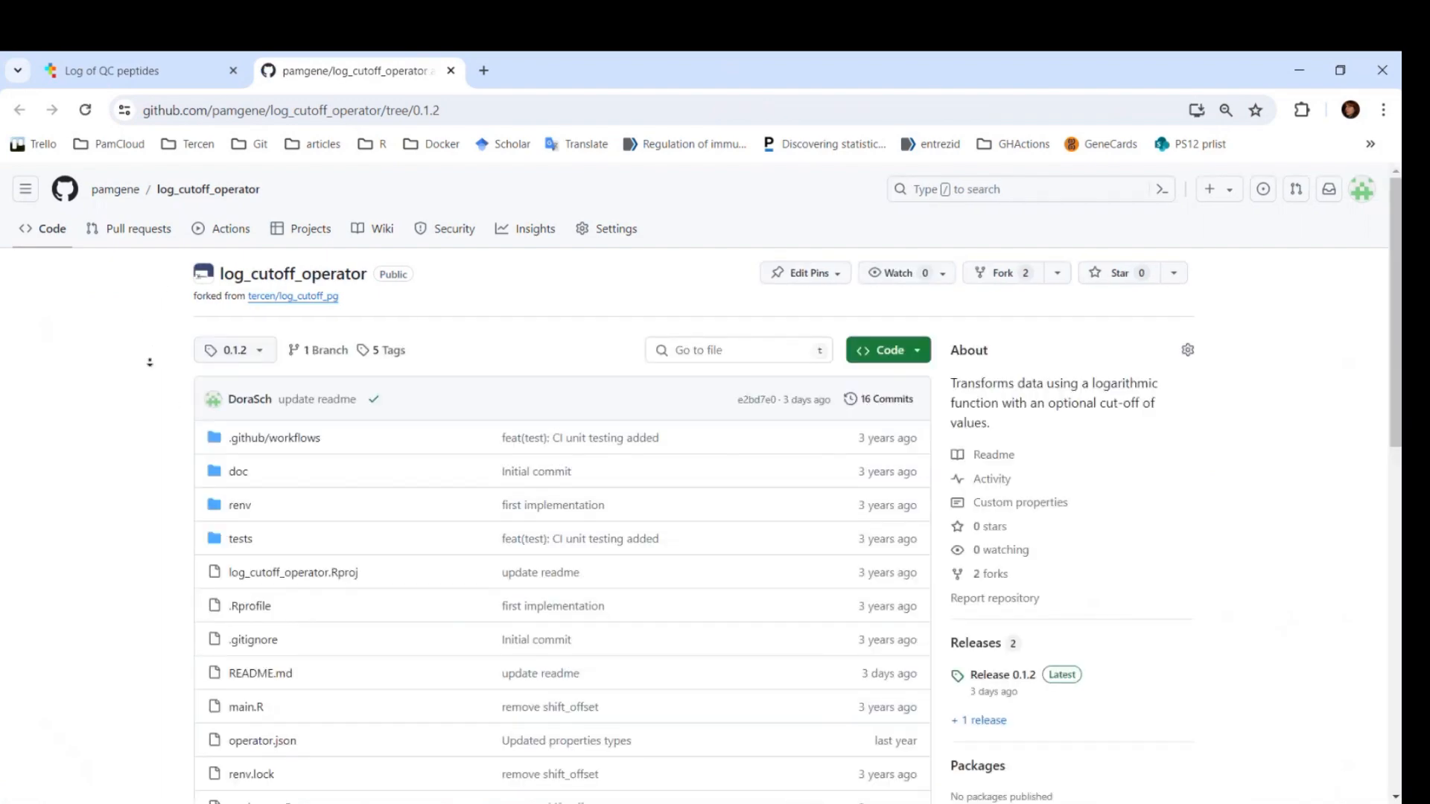
scroll(146, 331, down, 9)
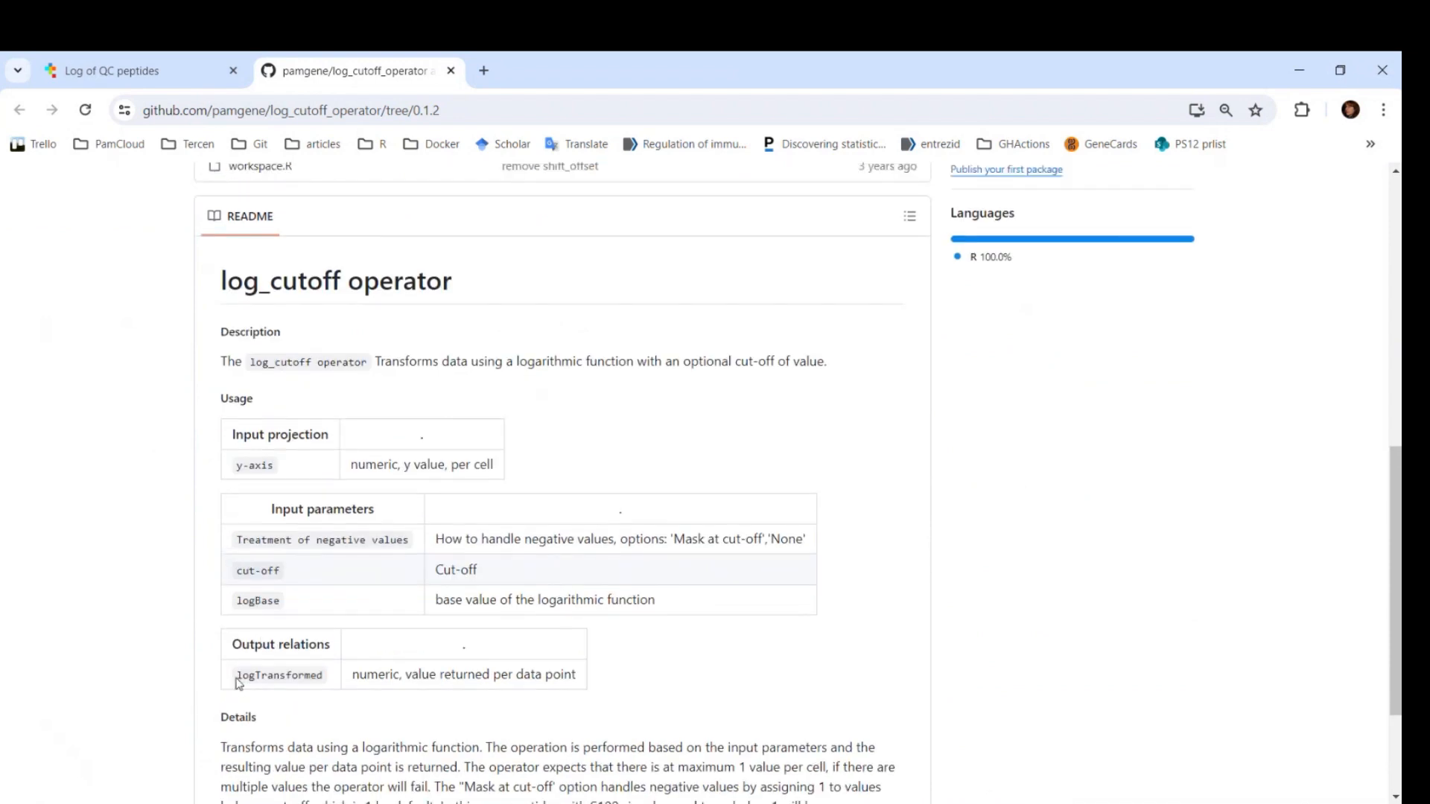
drag(218, 658, 337, 654)
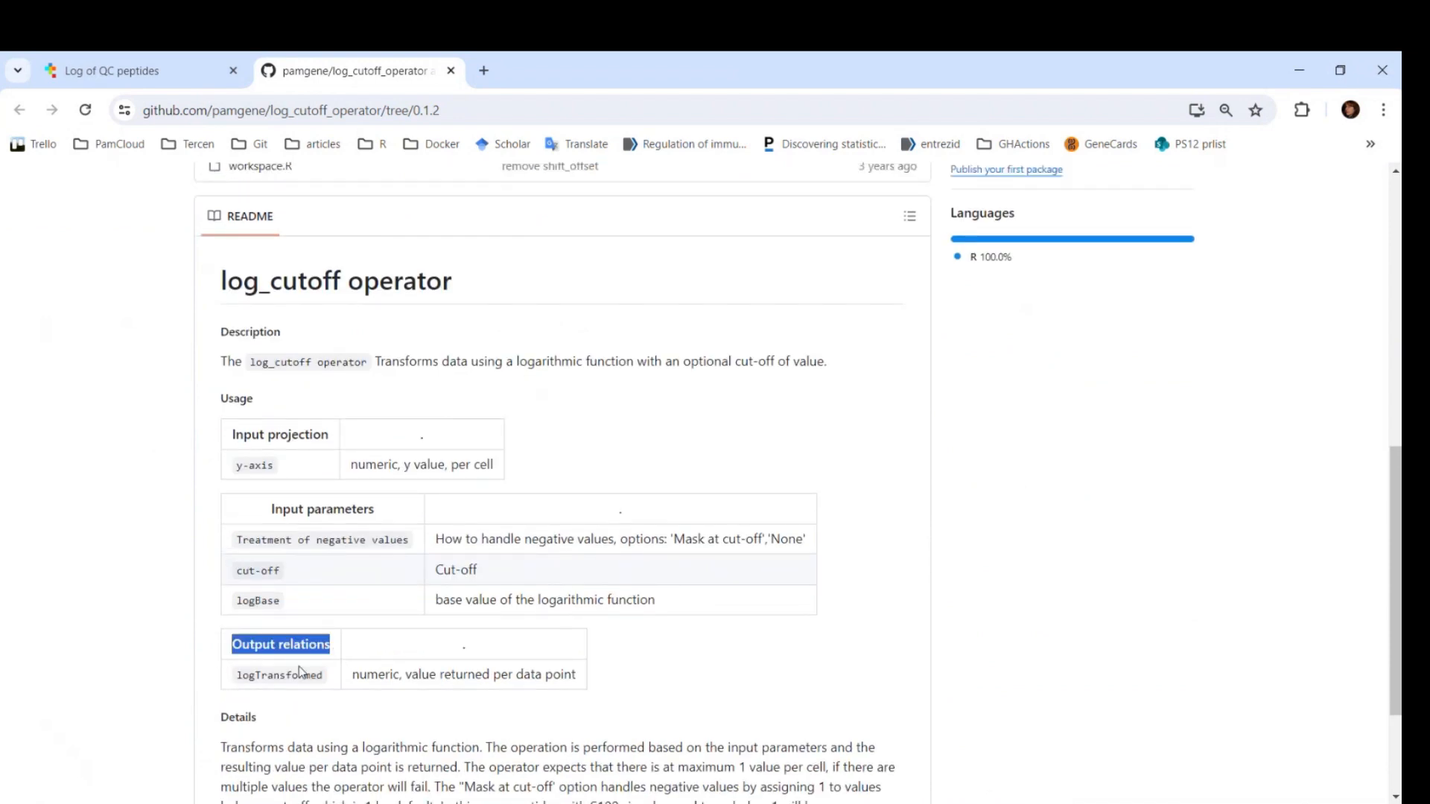
drag(228, 680, 325, 681)
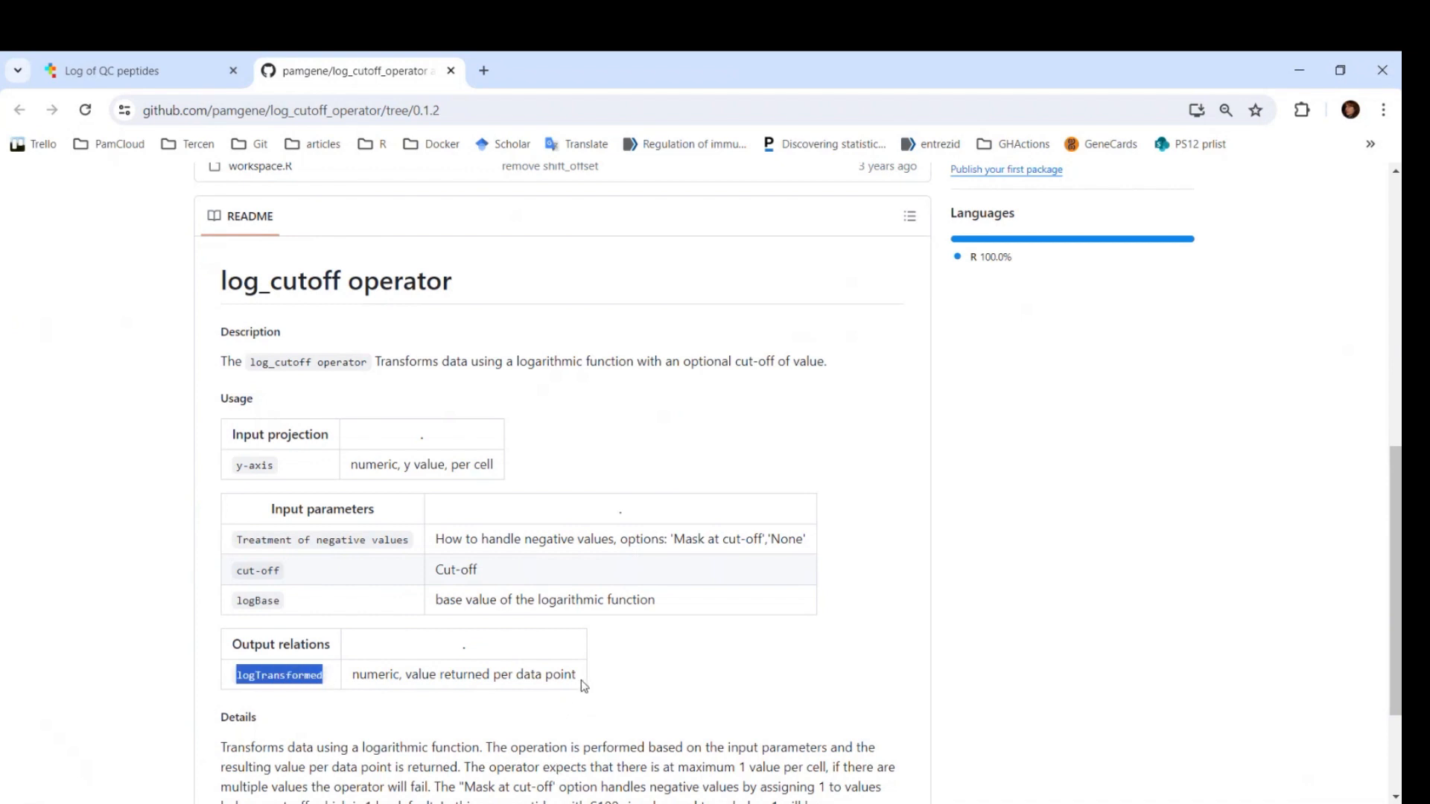
click(451, 72)
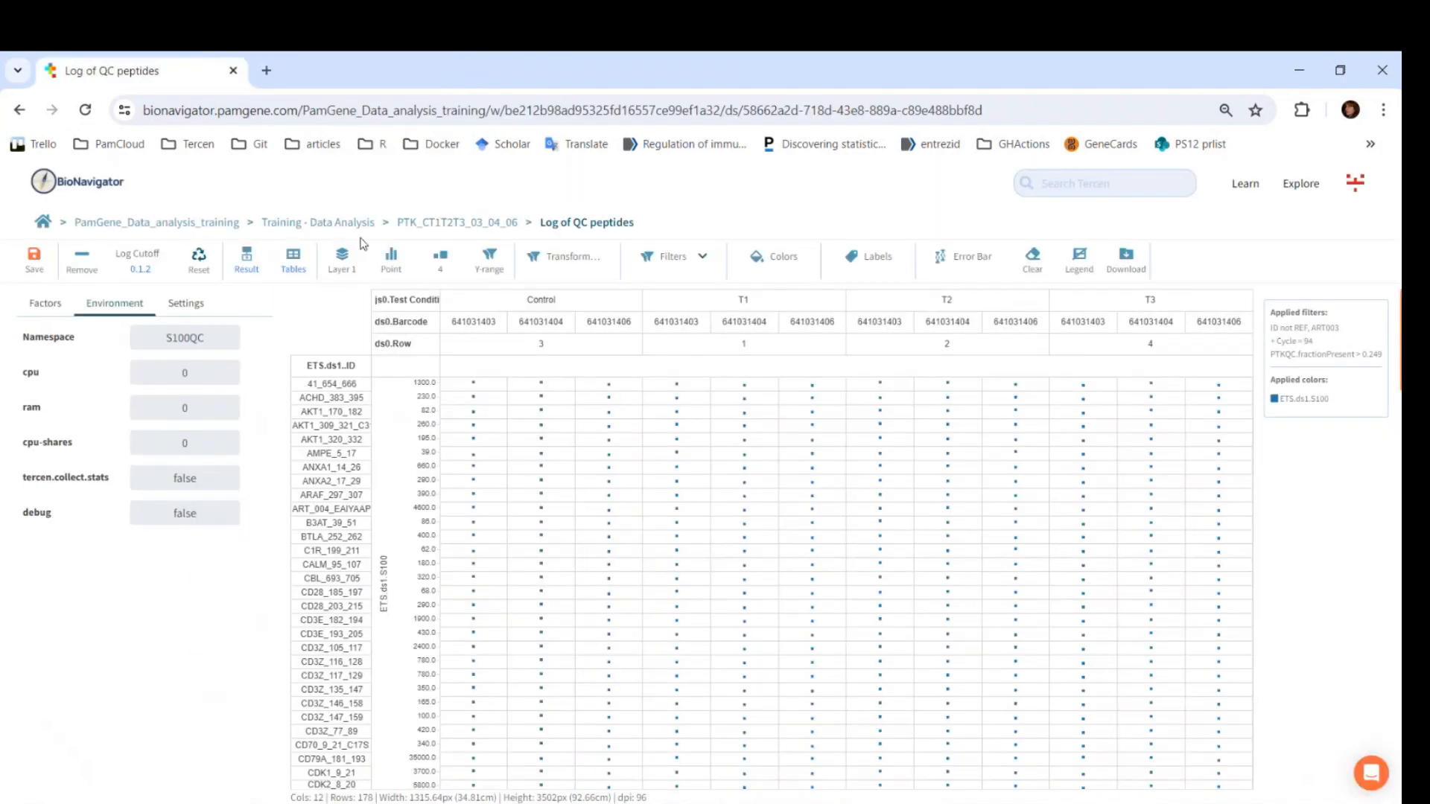
- Return to the workflow, open the Heatmap view of Log Heatmap, and look through the peptide rows
click(440, 223)
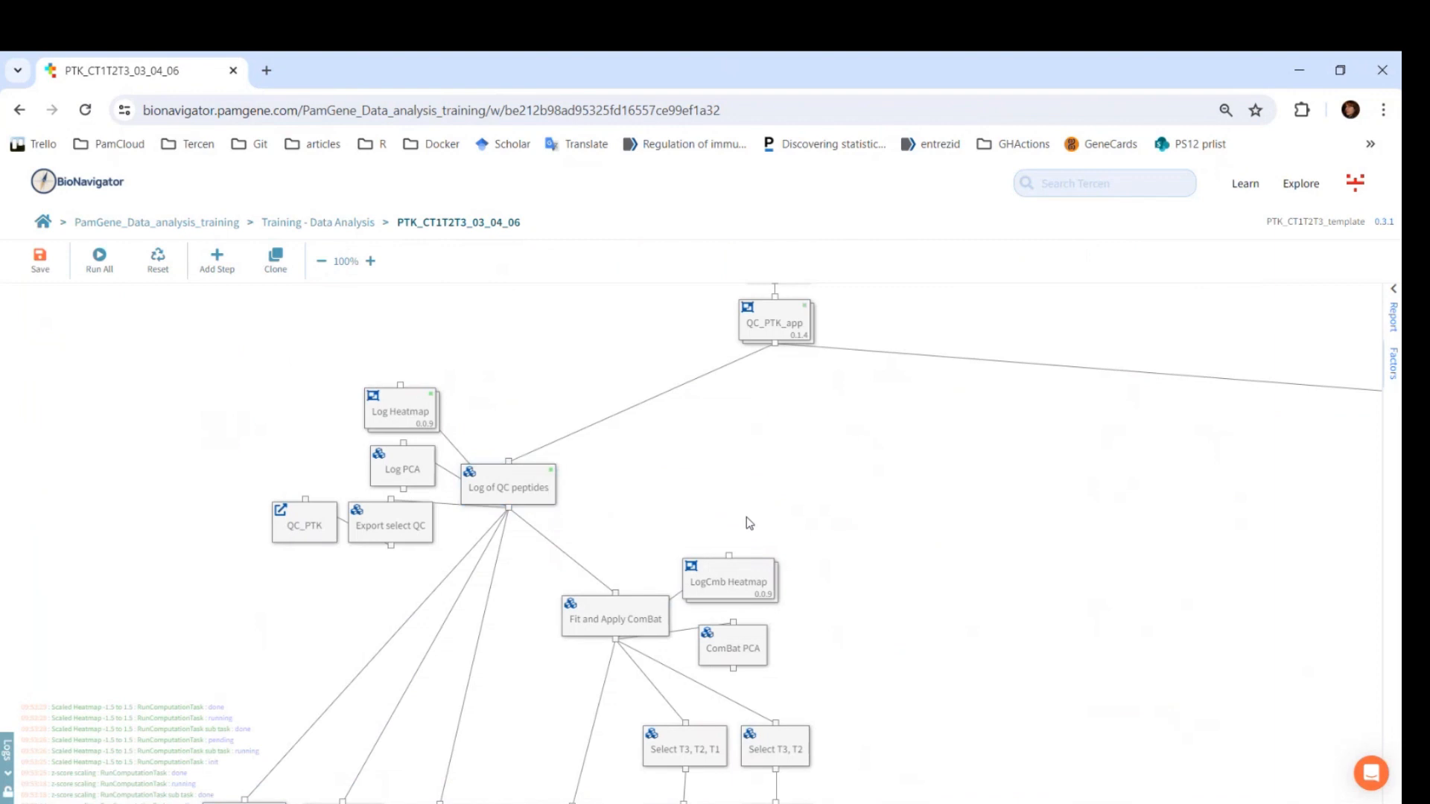
drag(1025, 673, 846, 682)
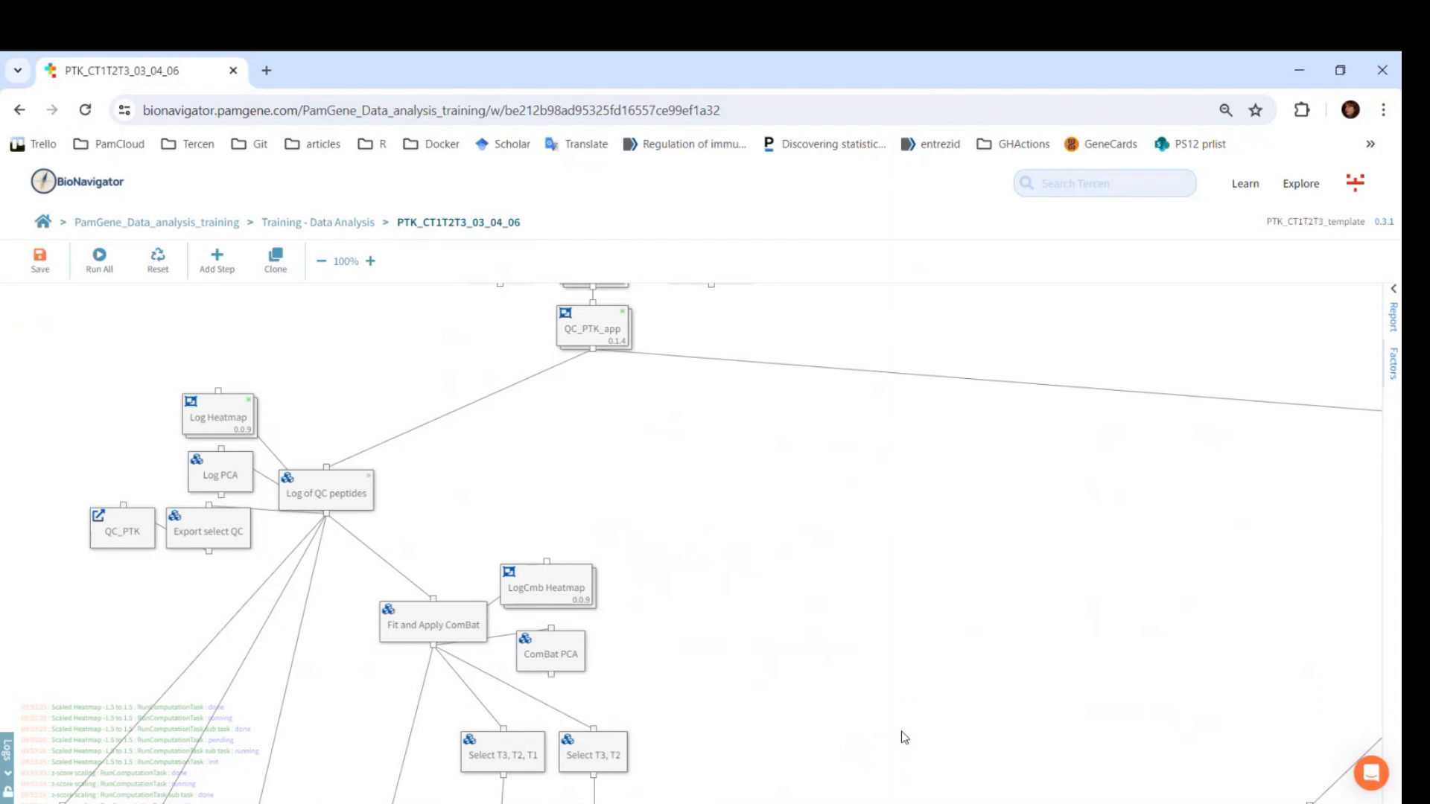
double_click(222, 422)
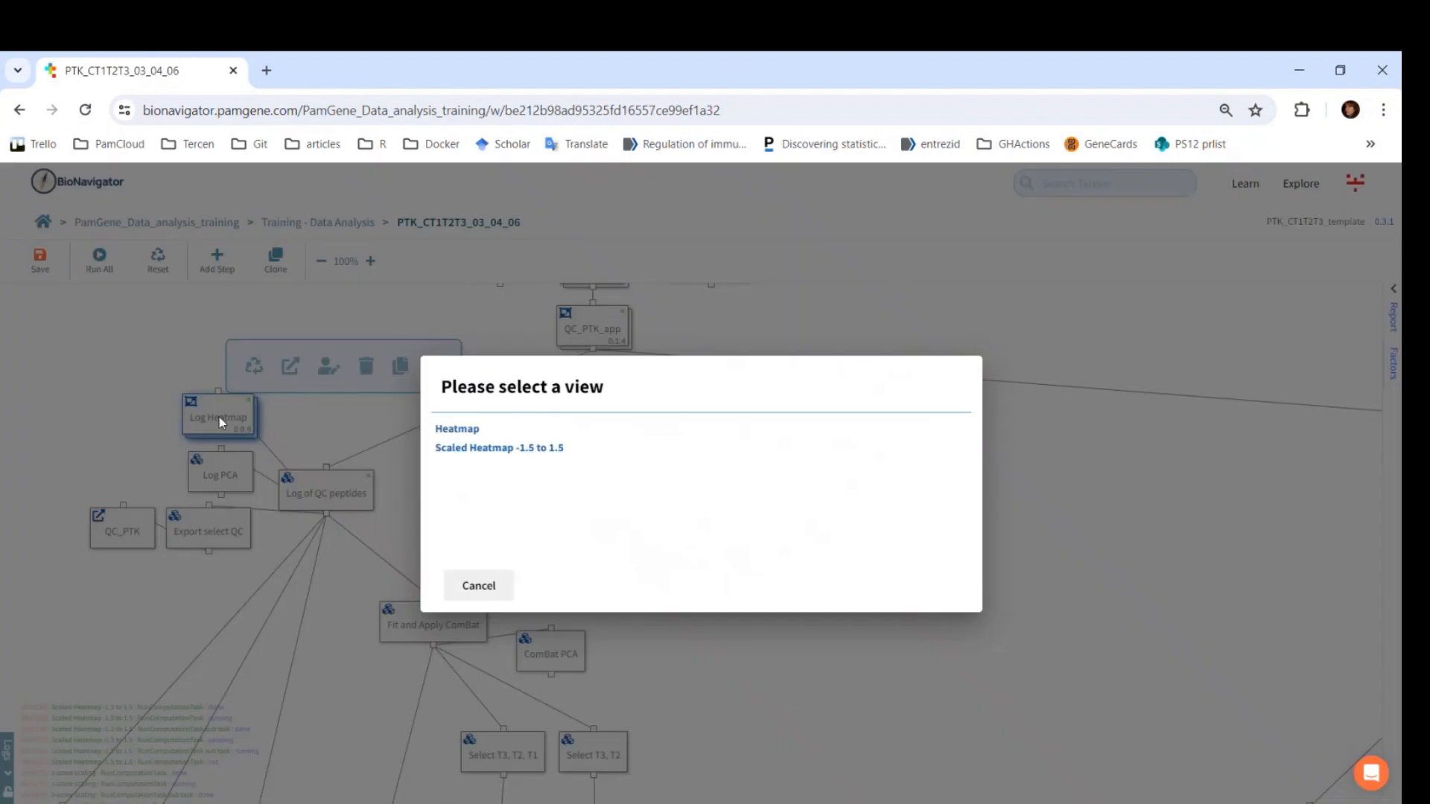
click(451, 430)
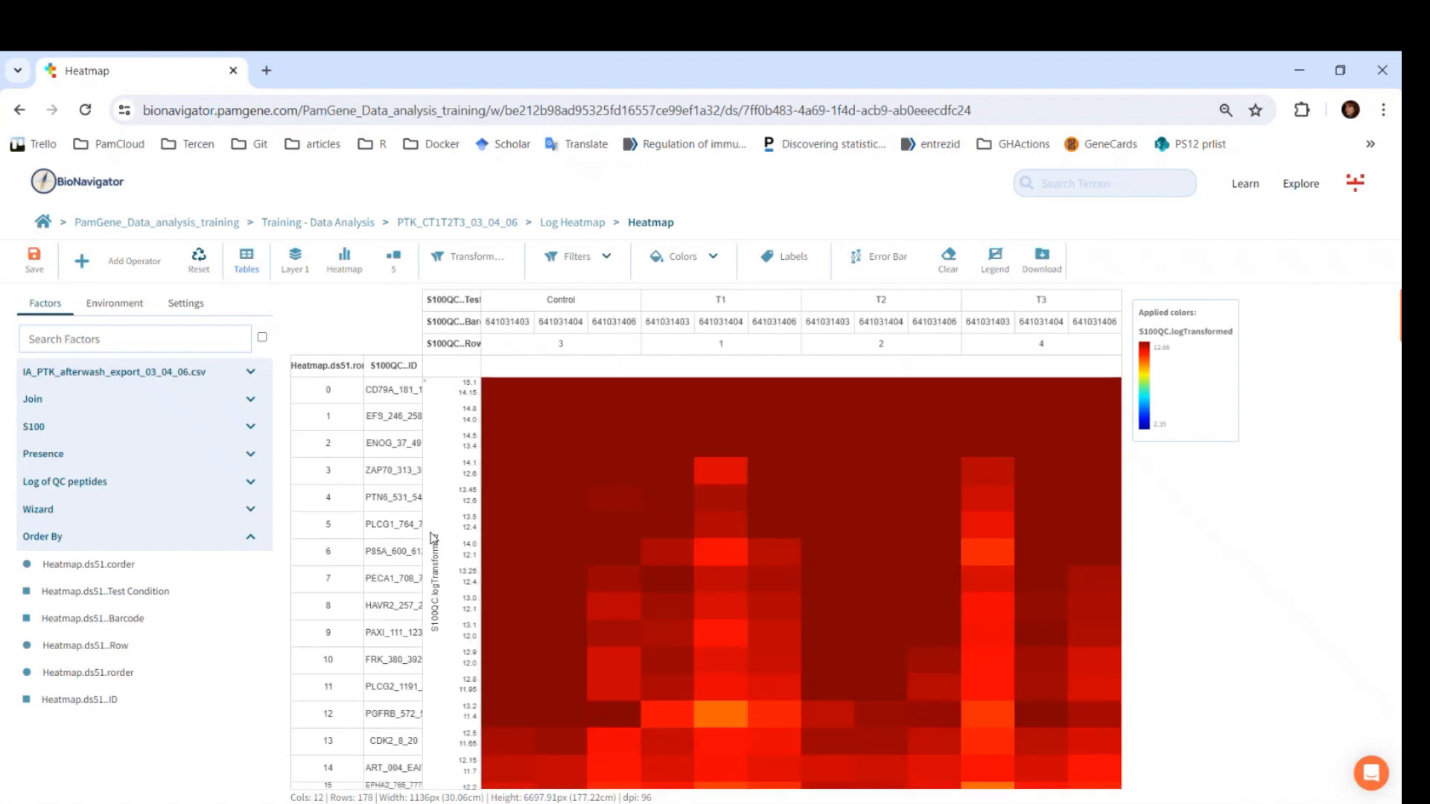
scroll(436, 544, down, 20)
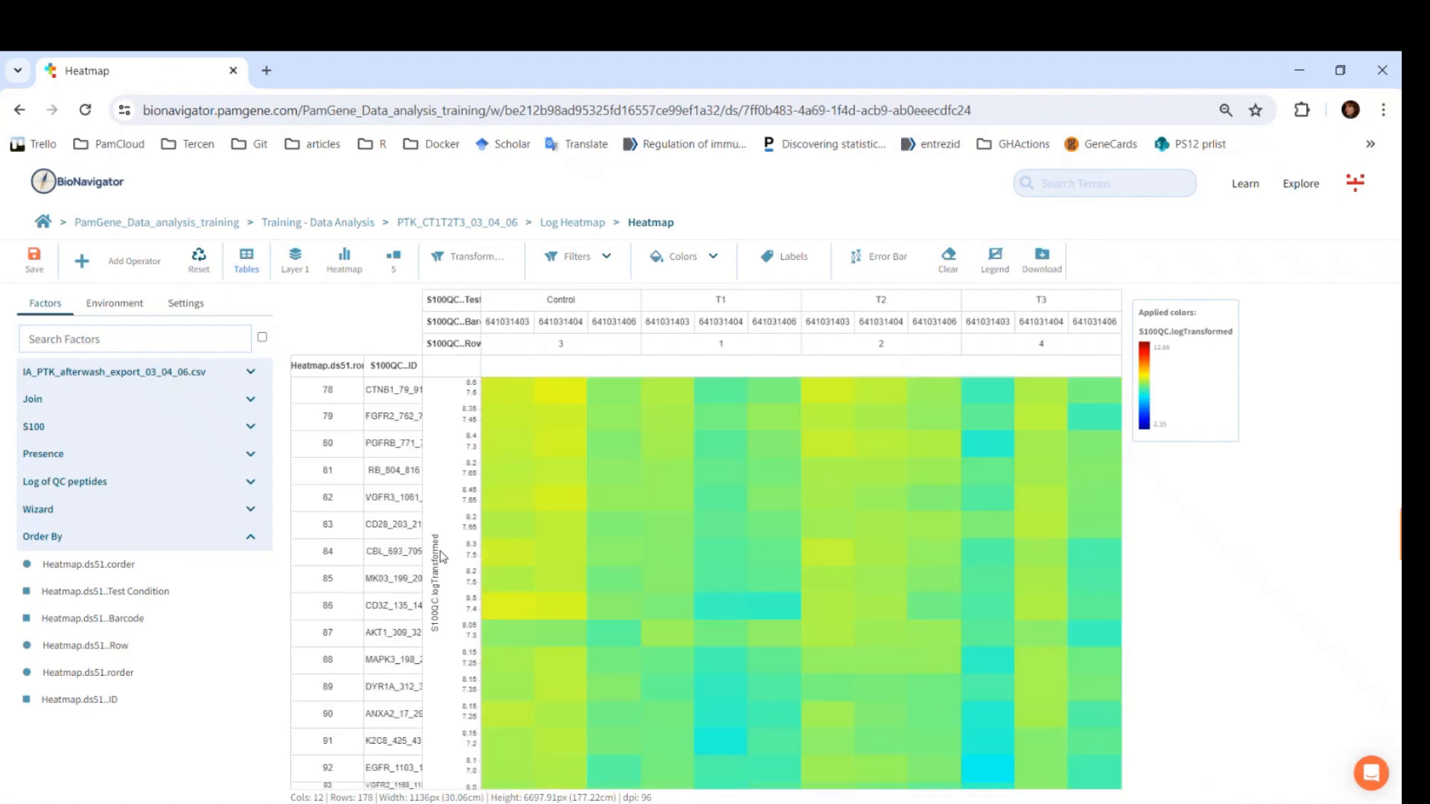
scroll(442, 556, up, 20)
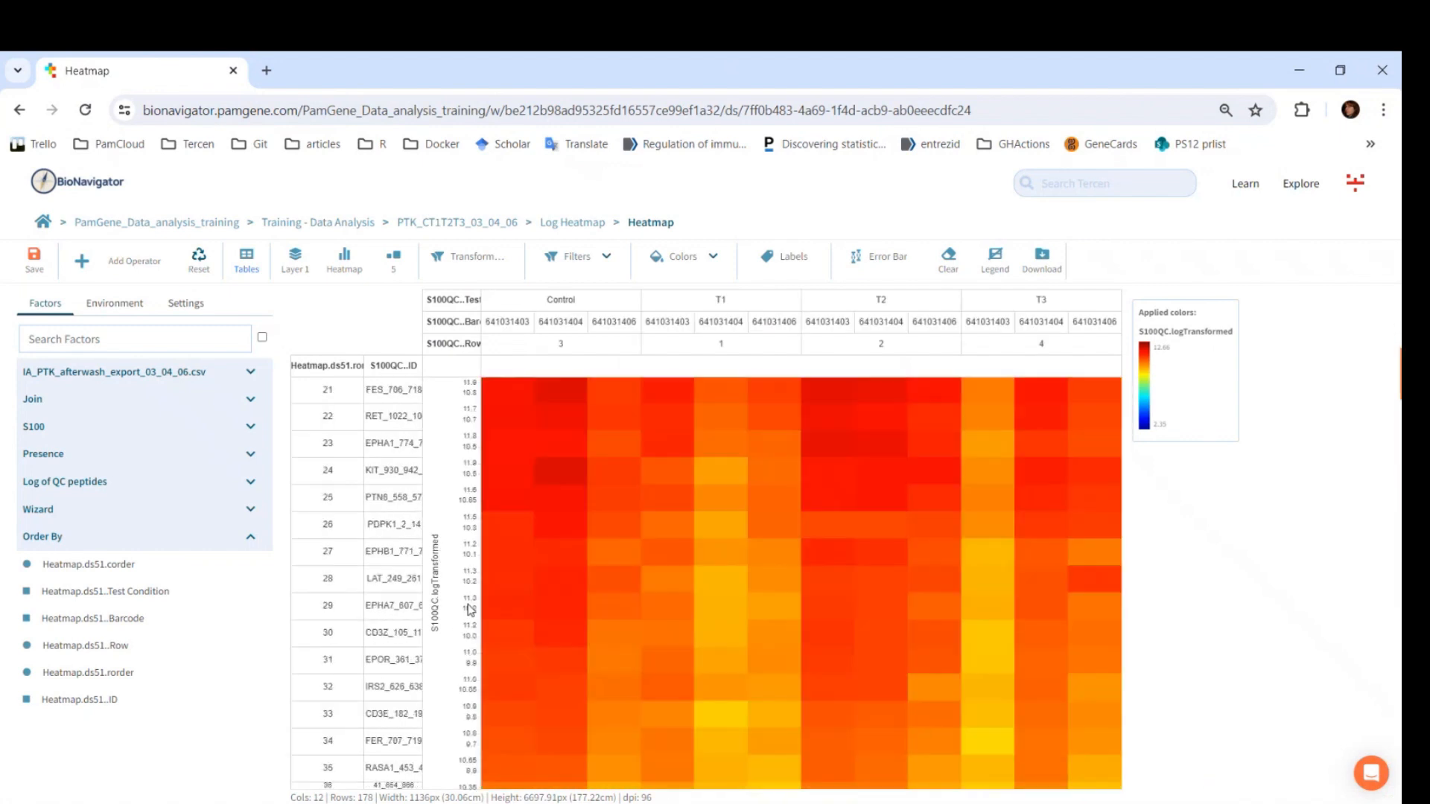
scroll(469, 609, up, 2)
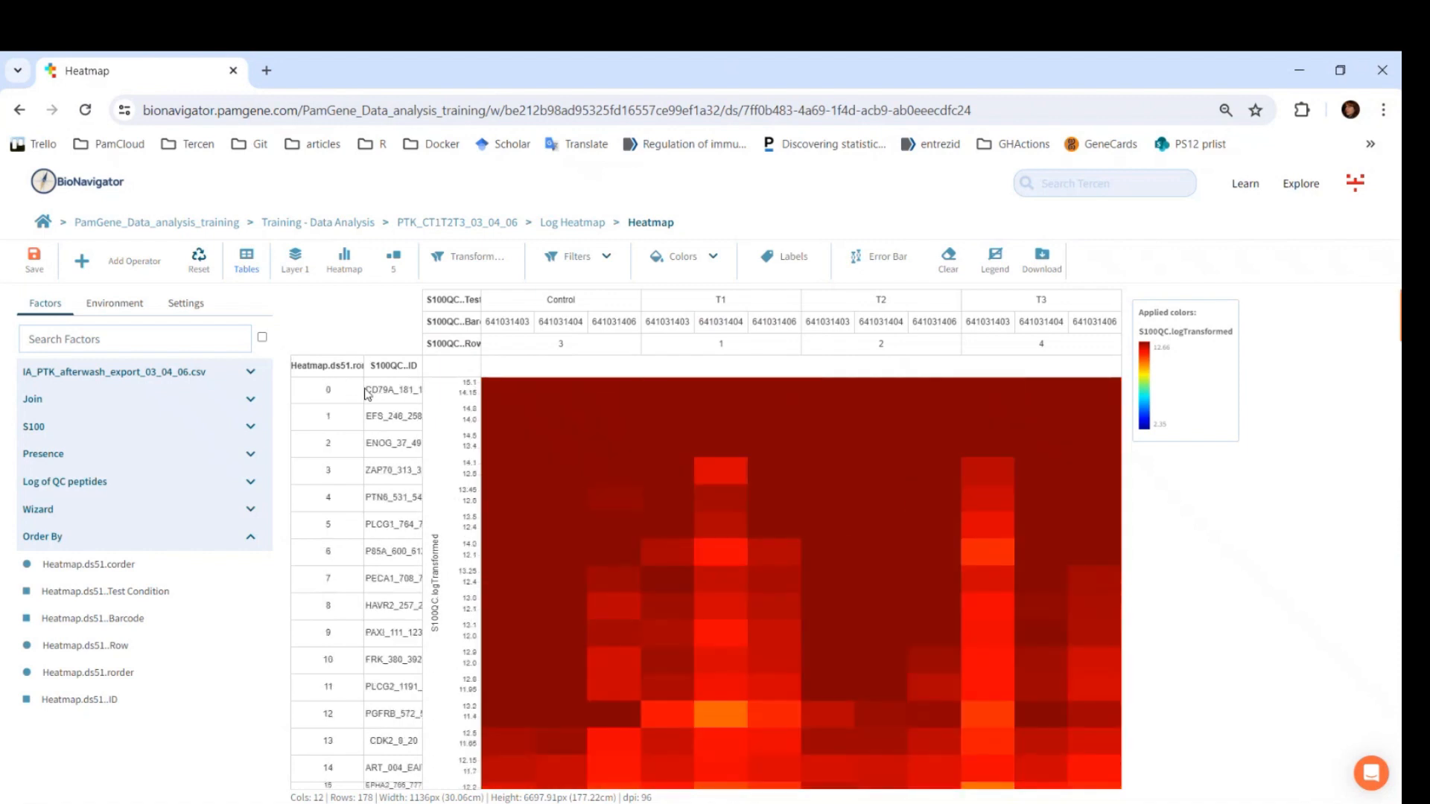
- Compress the heatmap rows to fit all peptides in view, narrow the row labels and widen the column factor labels
drag(362, 368, 440, 368)
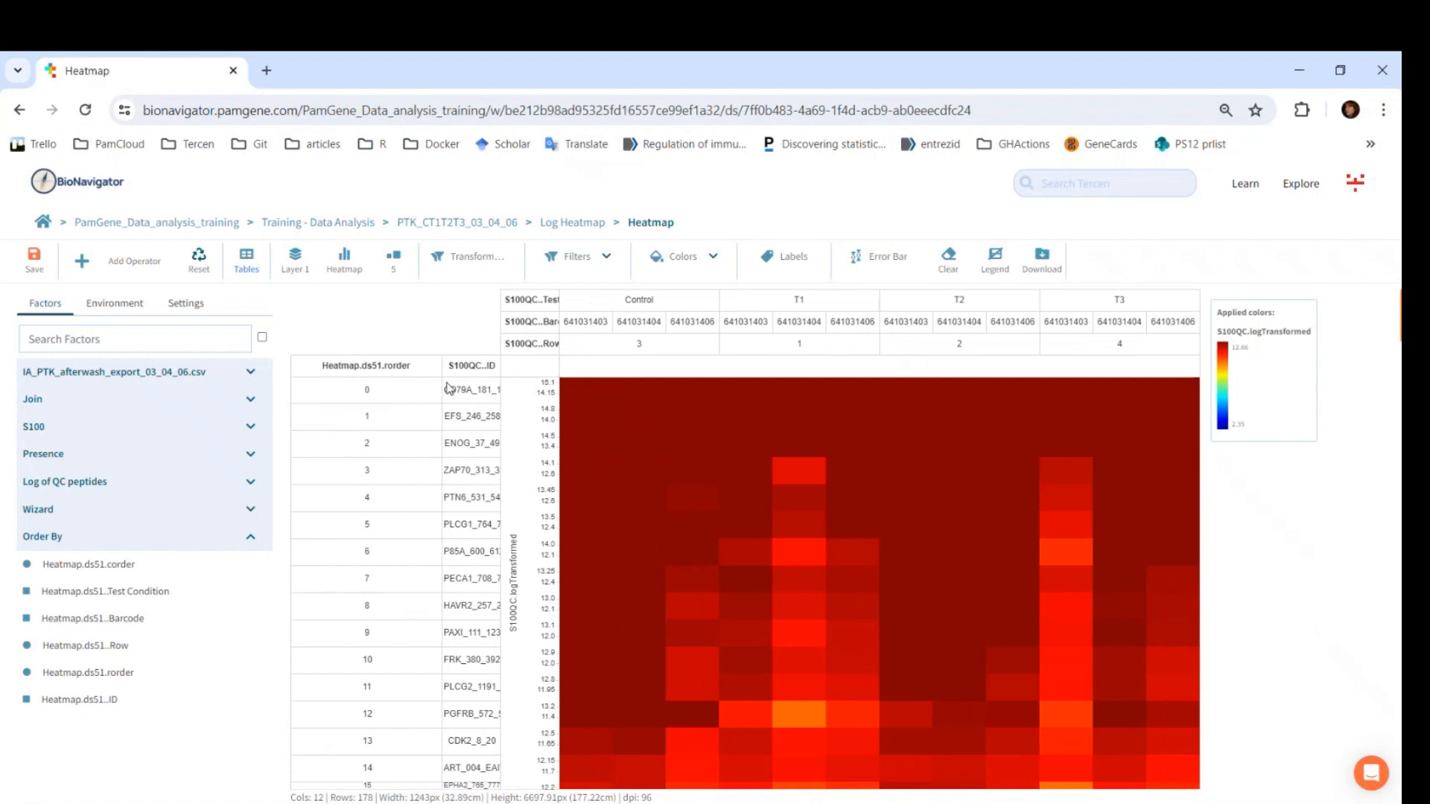
drag(440, 390, 301, 381)
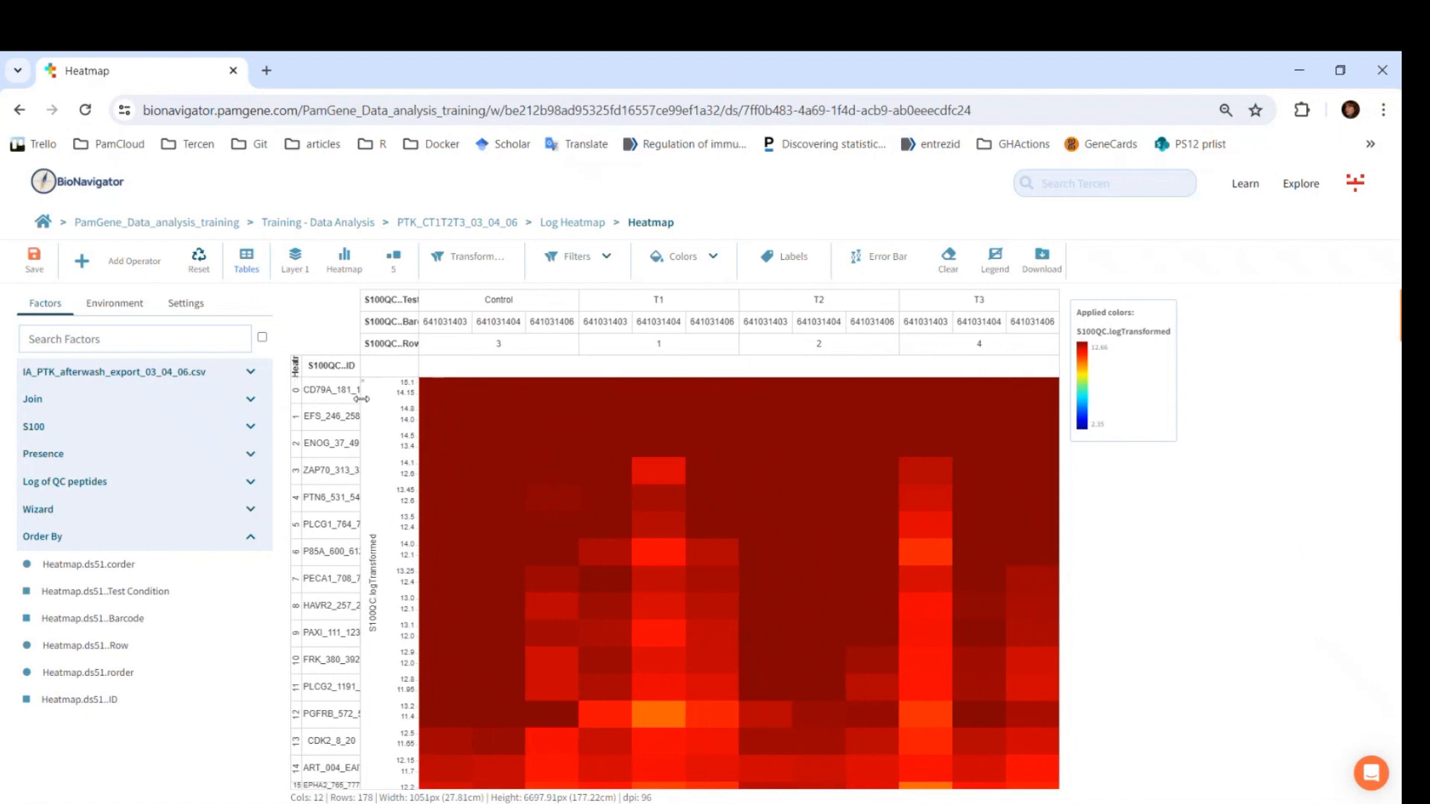
drag(358, 399, 325, 398)
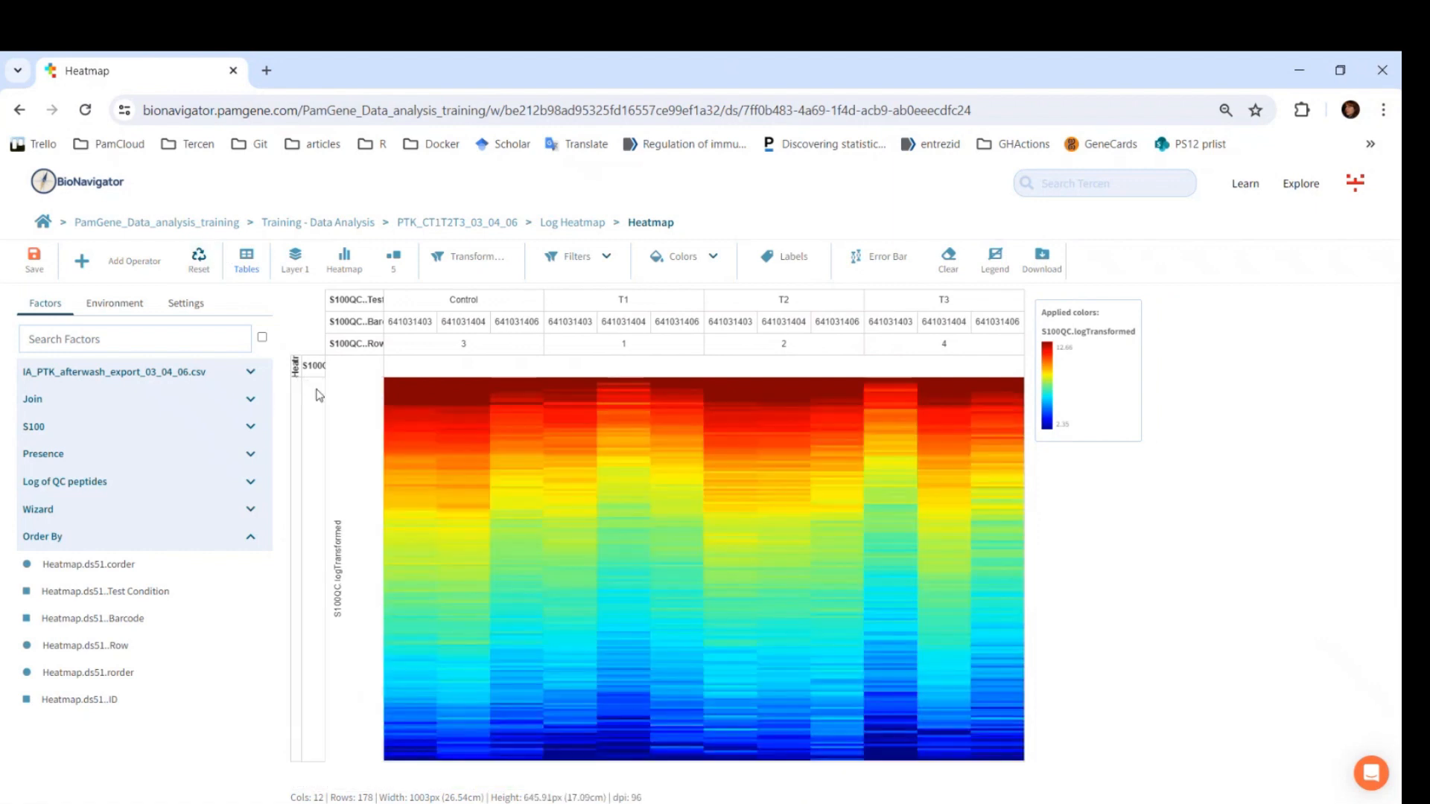
click(256, 270)
drag(381, 384, 470, 393)
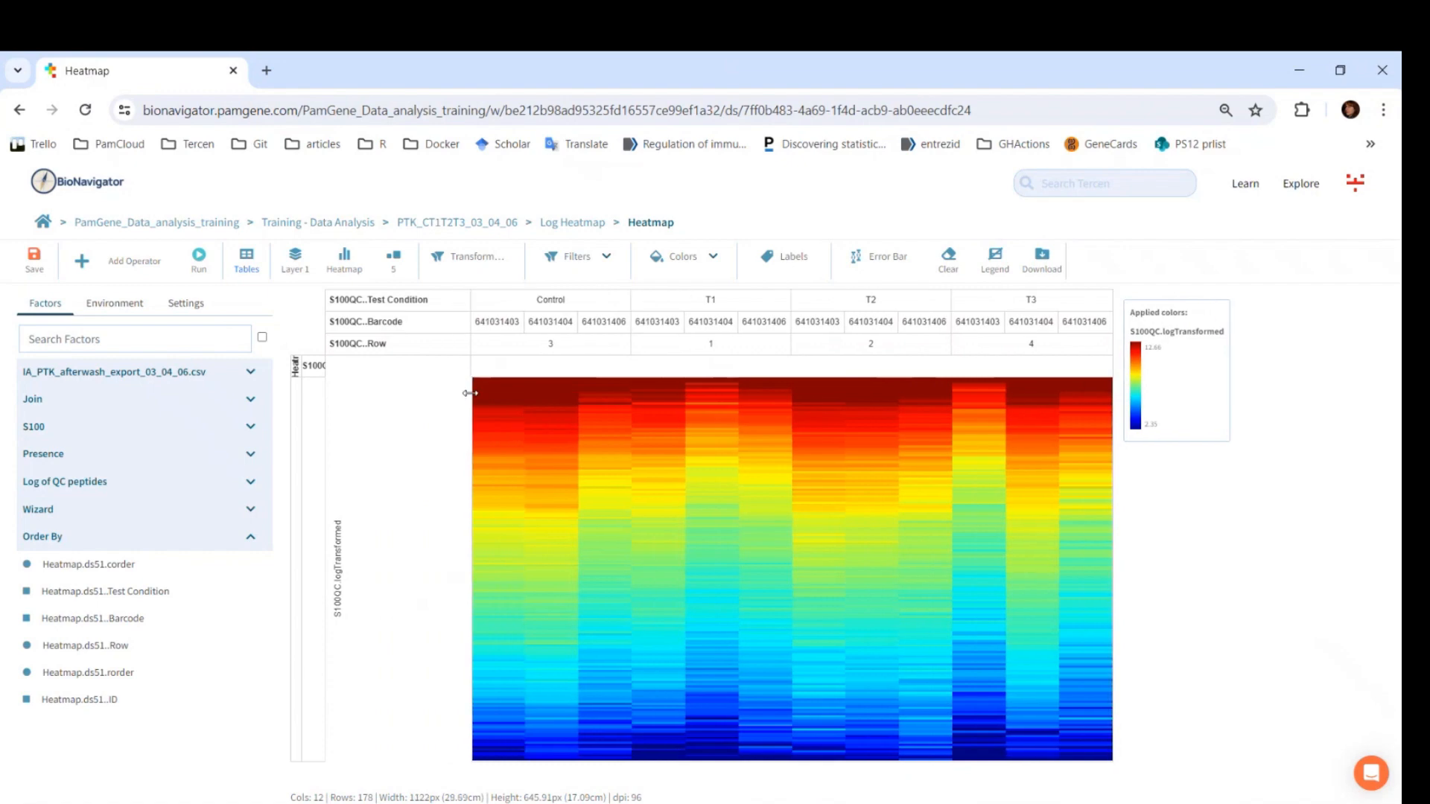
- Replace Barcode and Row on the heatmap columns with js0.Sample name beneath Test Condition, and narrow the plot
click(330, 322)
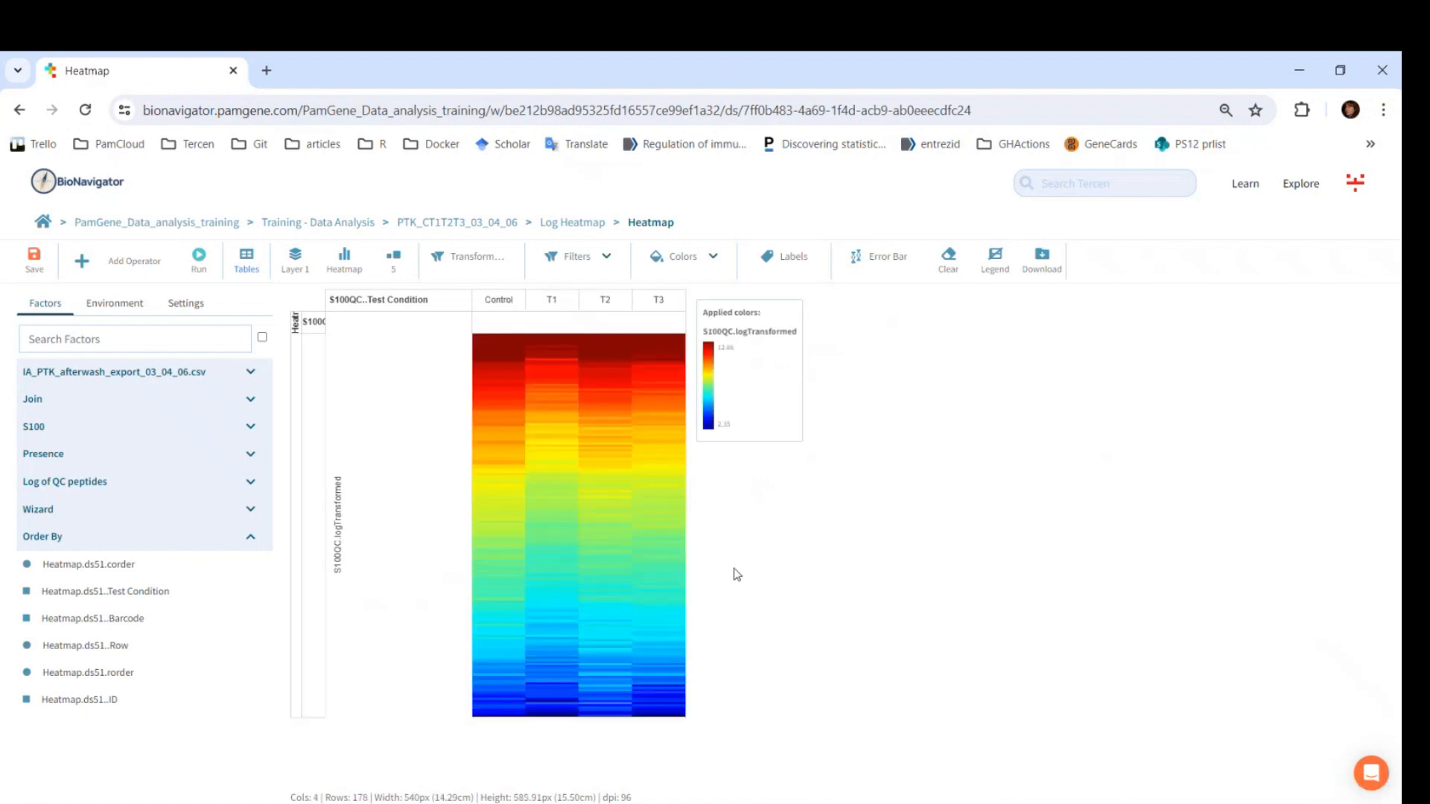
click(84, 403)
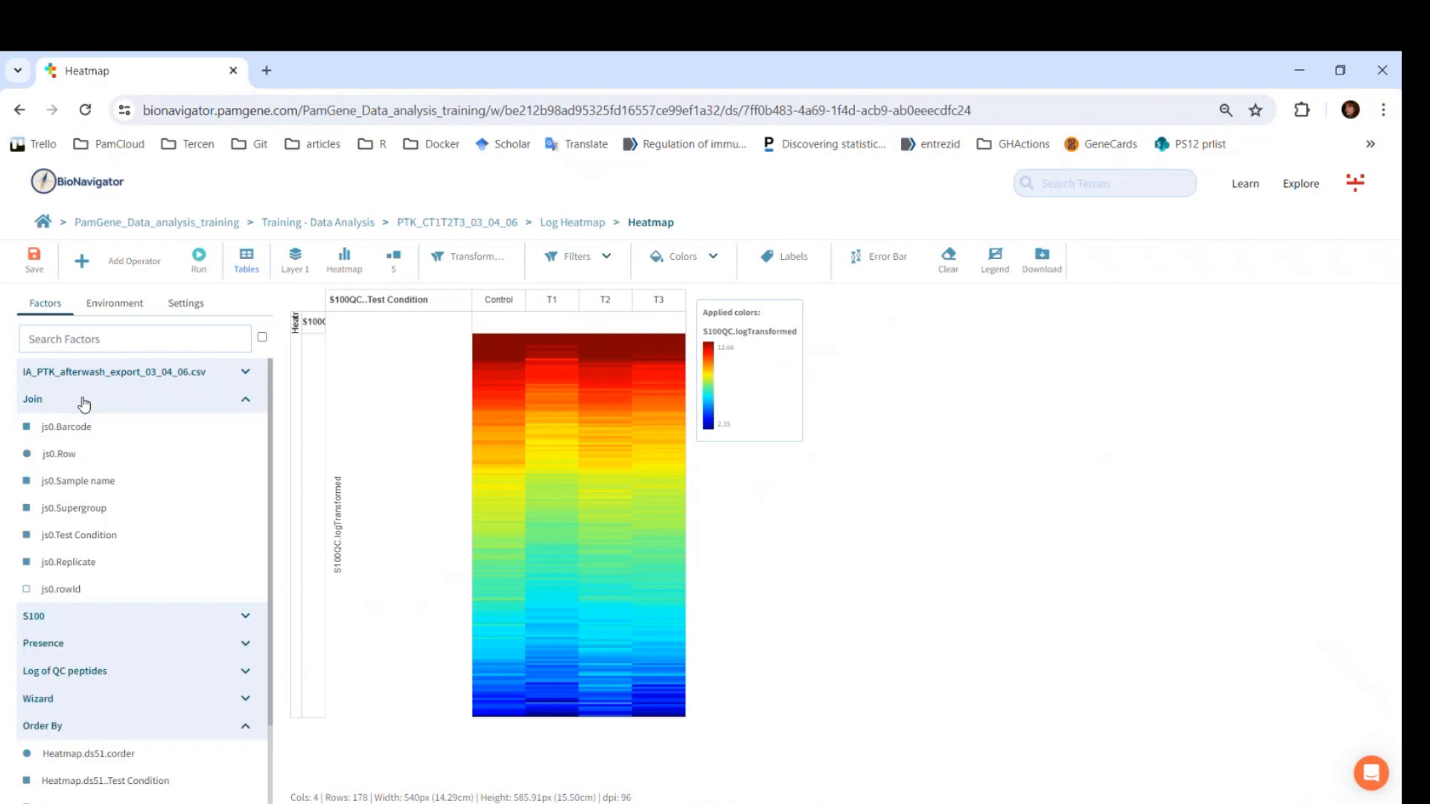
drag(121, 484, 552, 316)
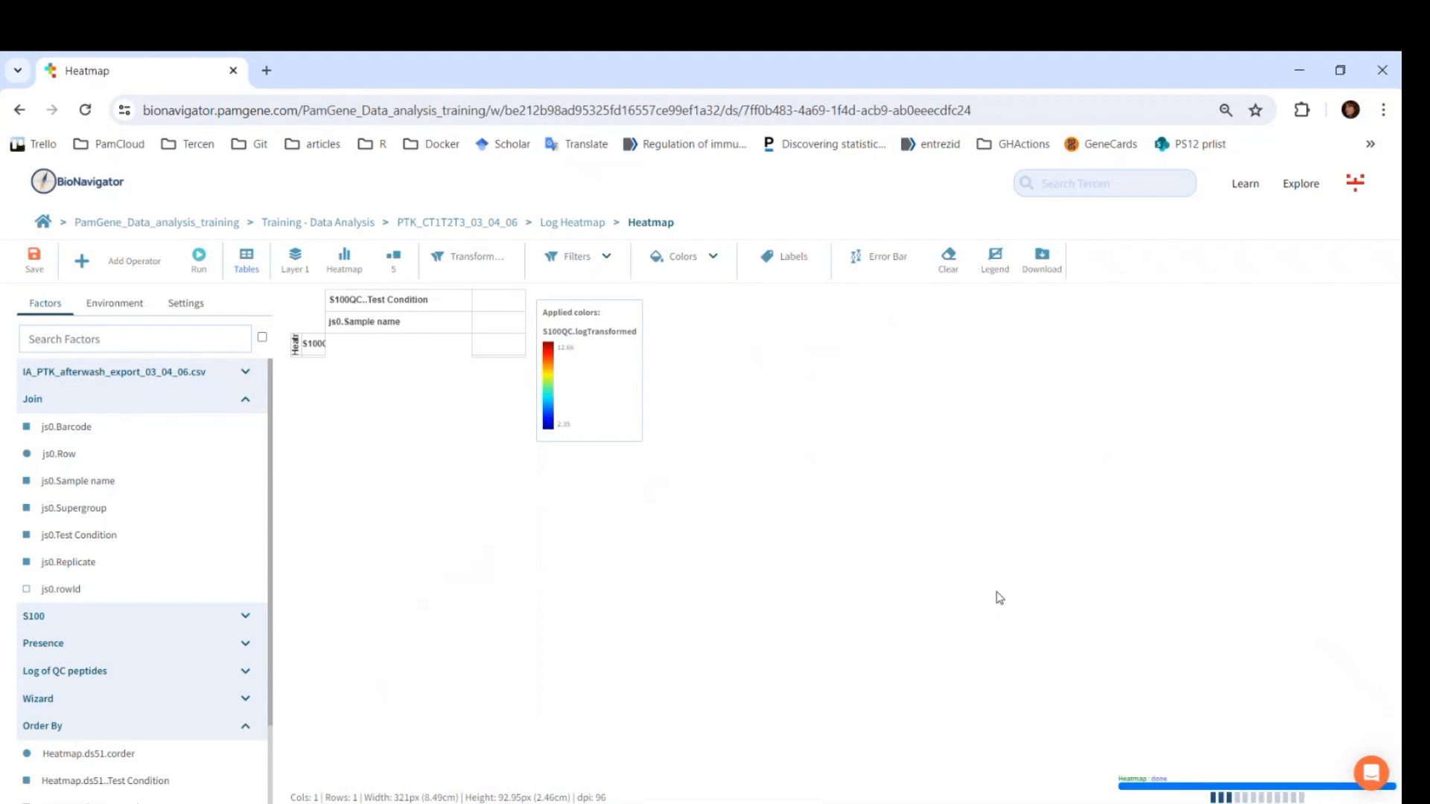
drag(473, 798, 590, 797)
mouse_move(590, 741)
mouse_down()
mouse_move(593, 699)
mouse_move(595, 740)
mouse_up()
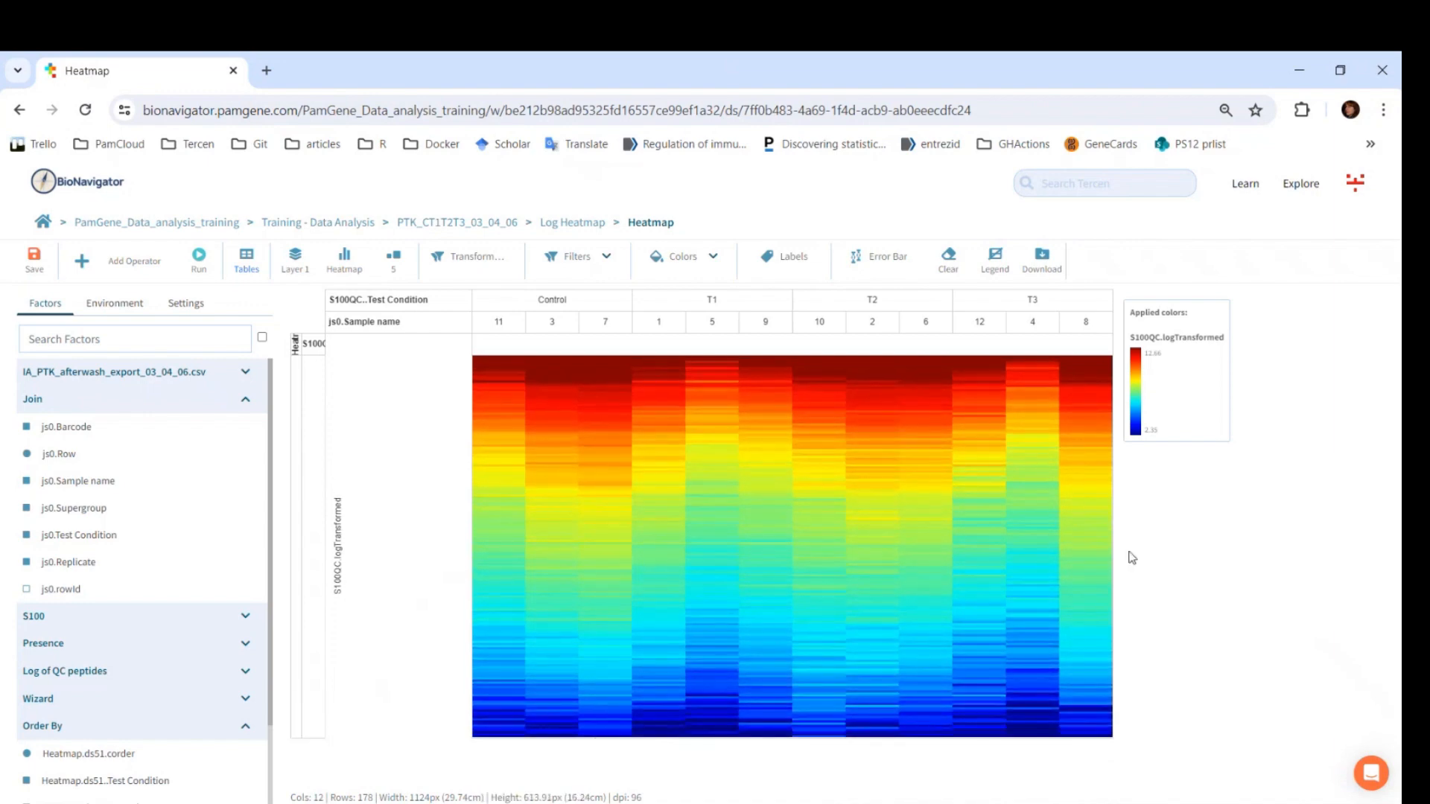
drag(1116, 526, 1071, 514)
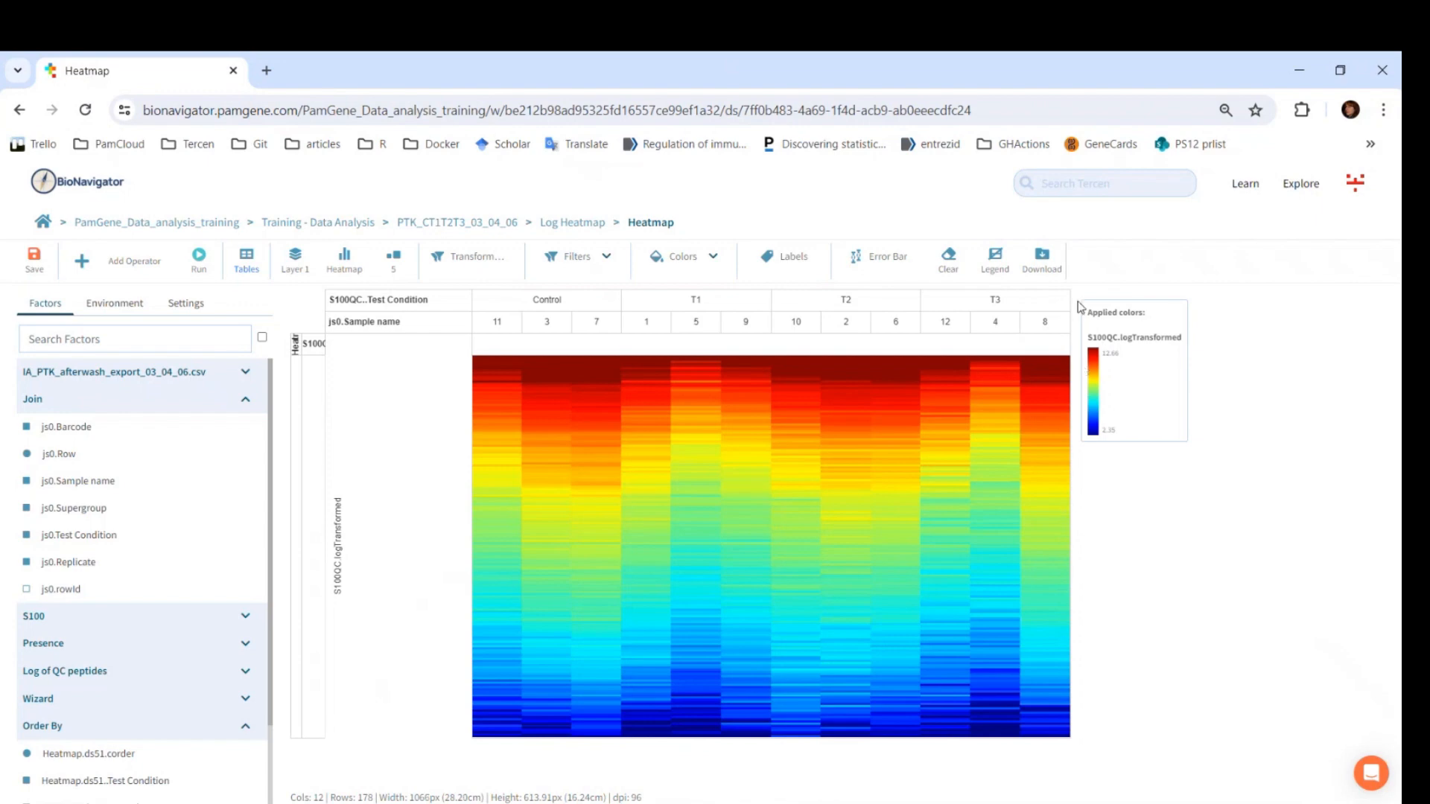
- Check the heatmap's PNG download option, cancel the save, and return to the PTK_CT1T2T3_03_04_06 workflow
click(1042, 262)
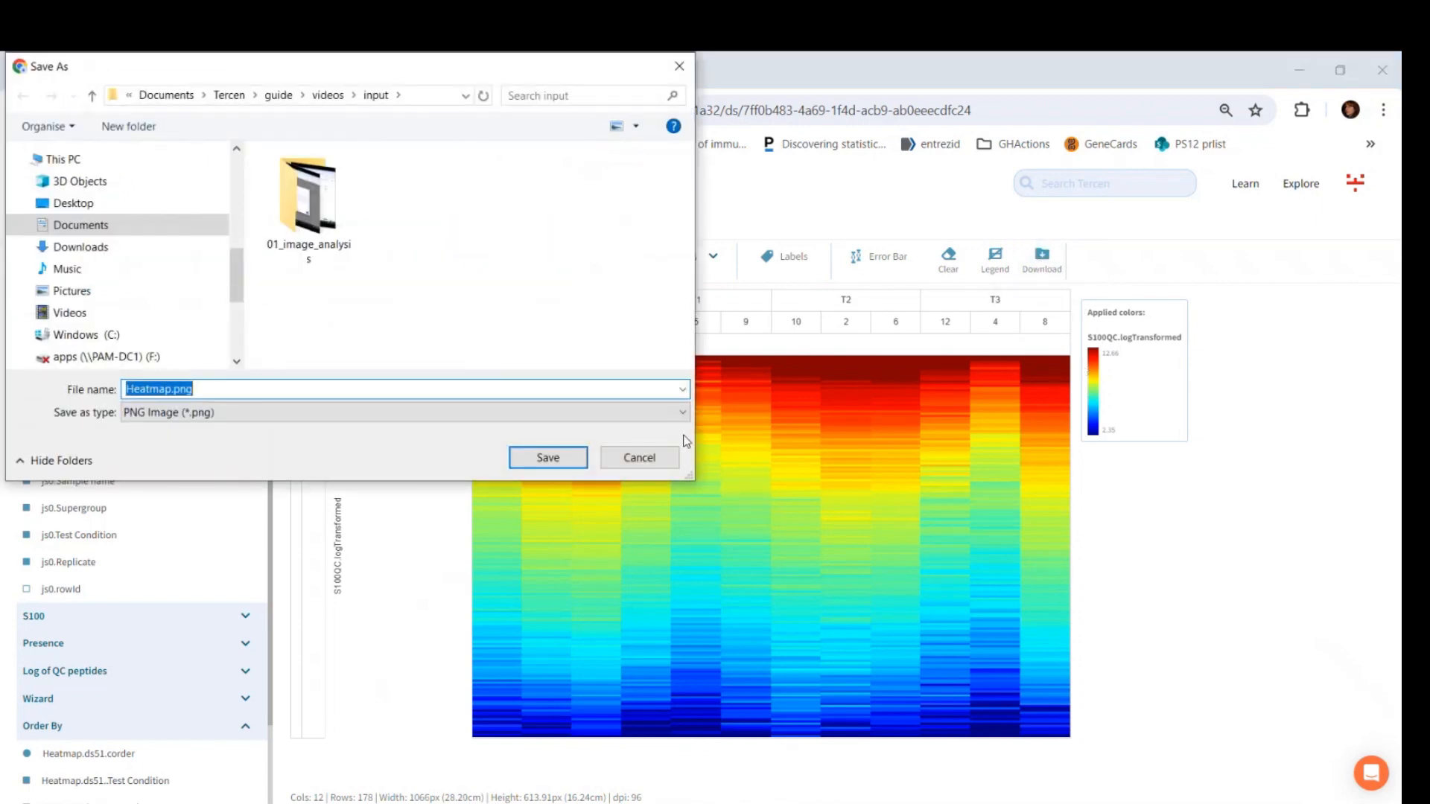
click(639, 456)
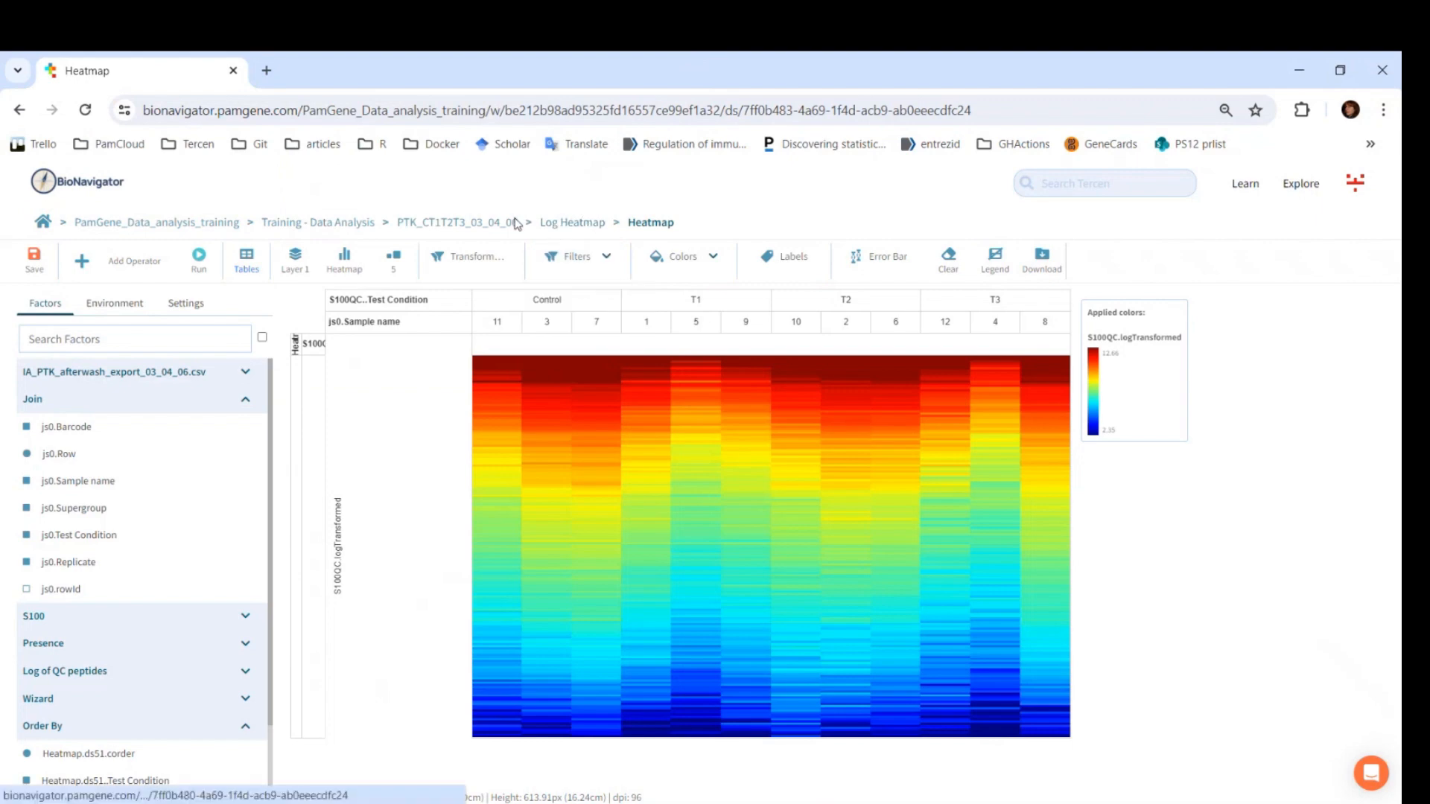
click(486, 223)
click(415, 457)
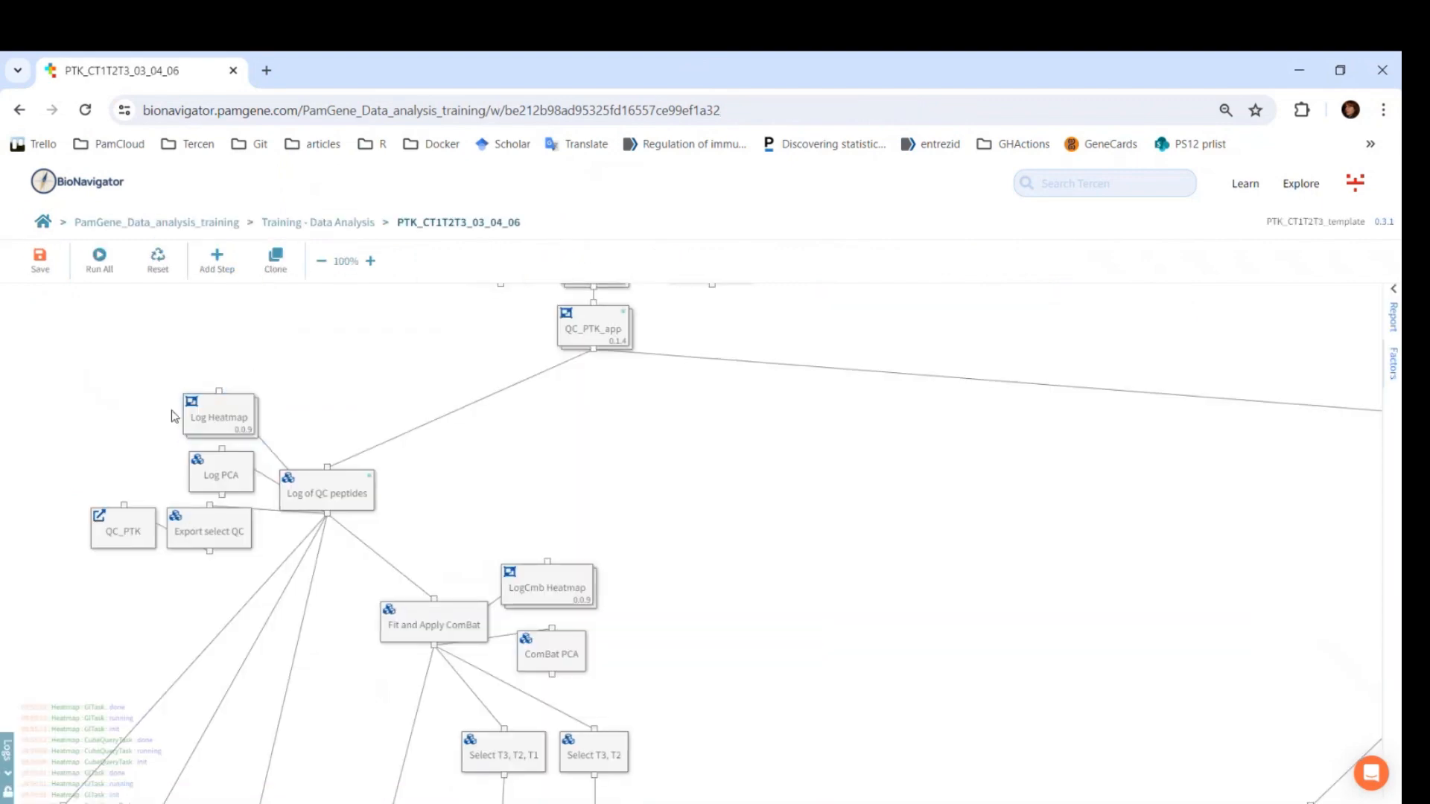
- Open the Scaled Heatmap -1.5 to 1.5 view of Log Heatmap and compress its rows to fit all peptides in view
double_click(235, 422)
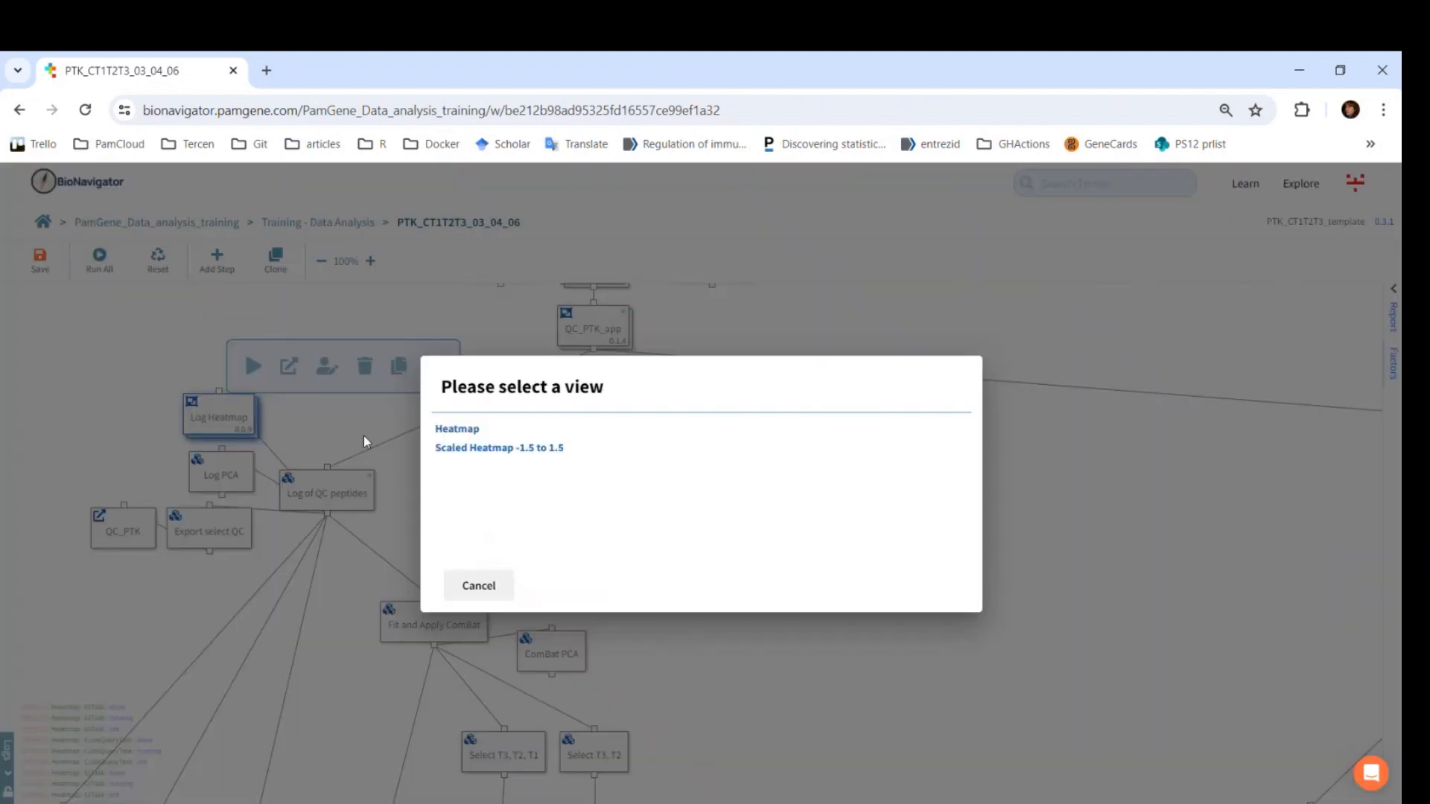
click(460, 448)
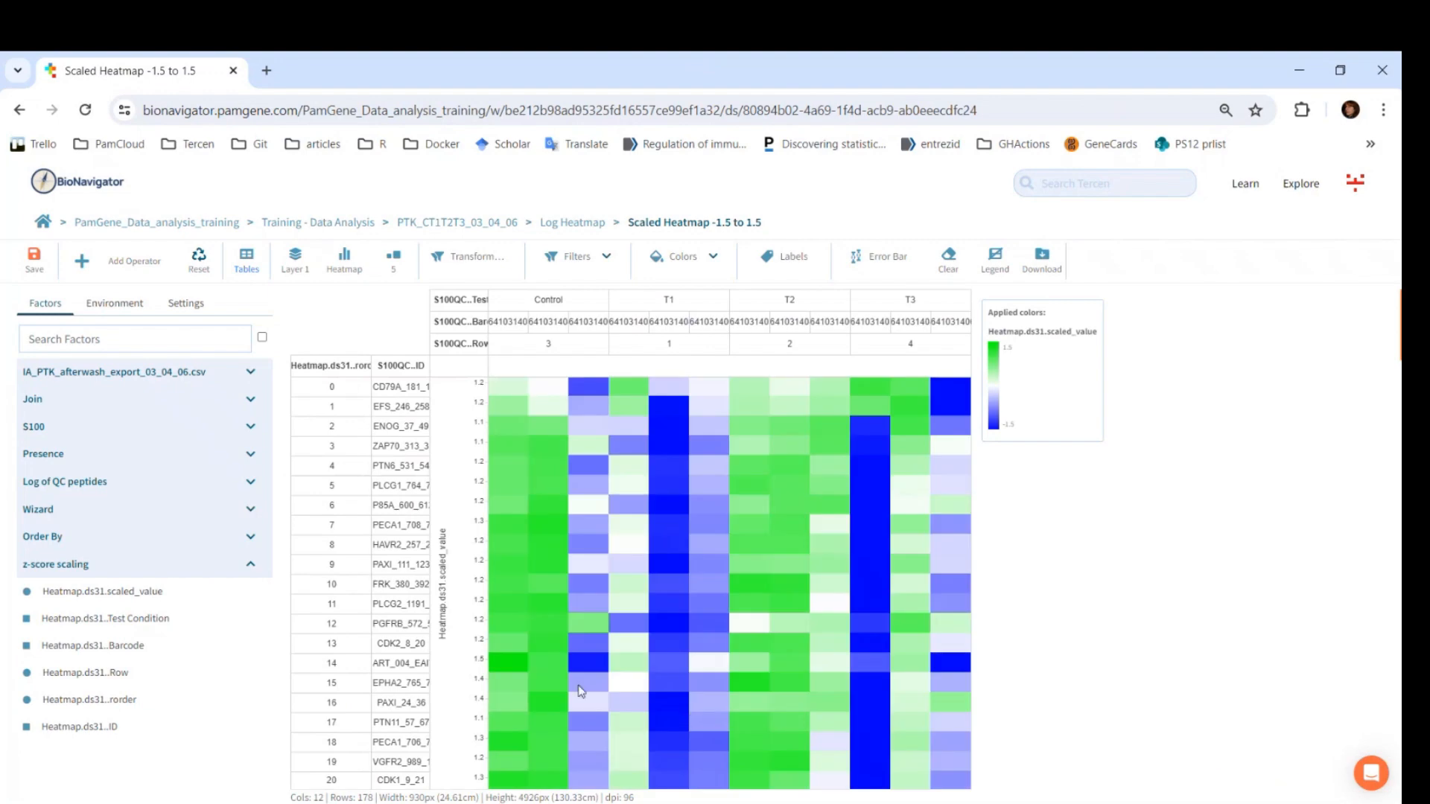
drag(410, 572, 401, 389)
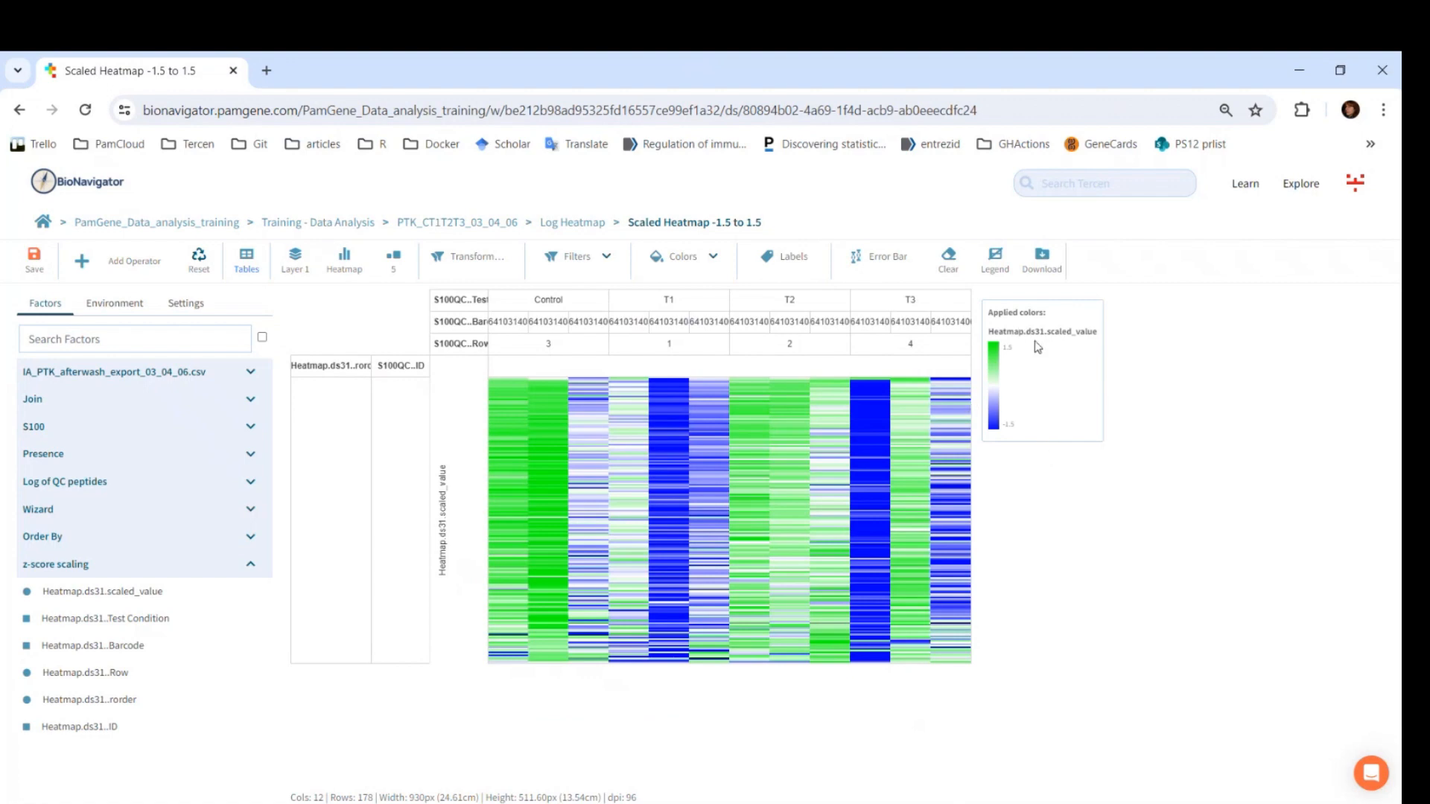
- Check the colour palette settings of the scaled heatmap and close them without changes
click(682, 257)
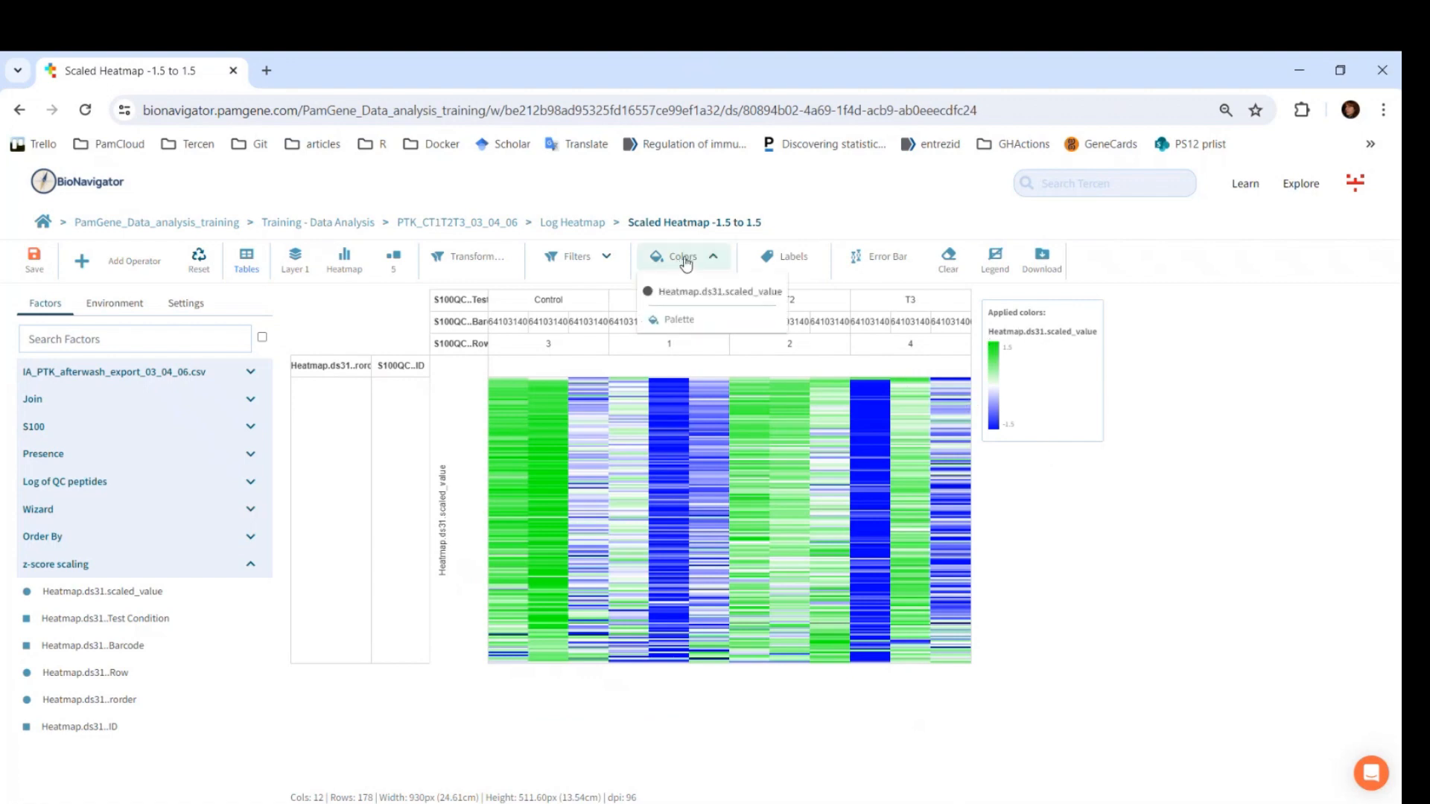
click(692, 329)
drag(642, 441, 543, 441)
click(474, 588)
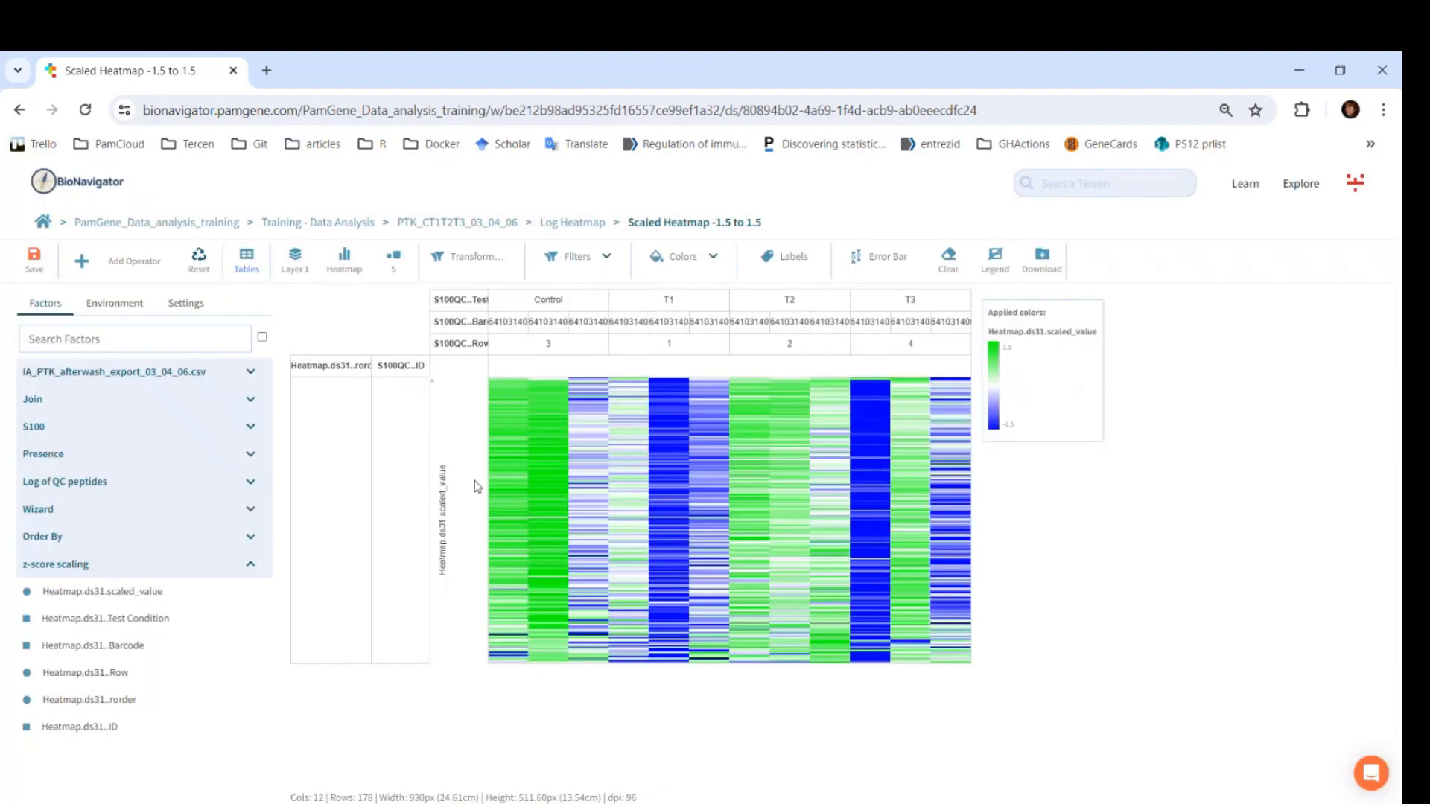
- Open the Log Heatmap group's inner workflow and examine its Input, Wizard, Heatmap and Scaled Heatmap steps
drag(799, 231, 560, 185)
click(575, 225)
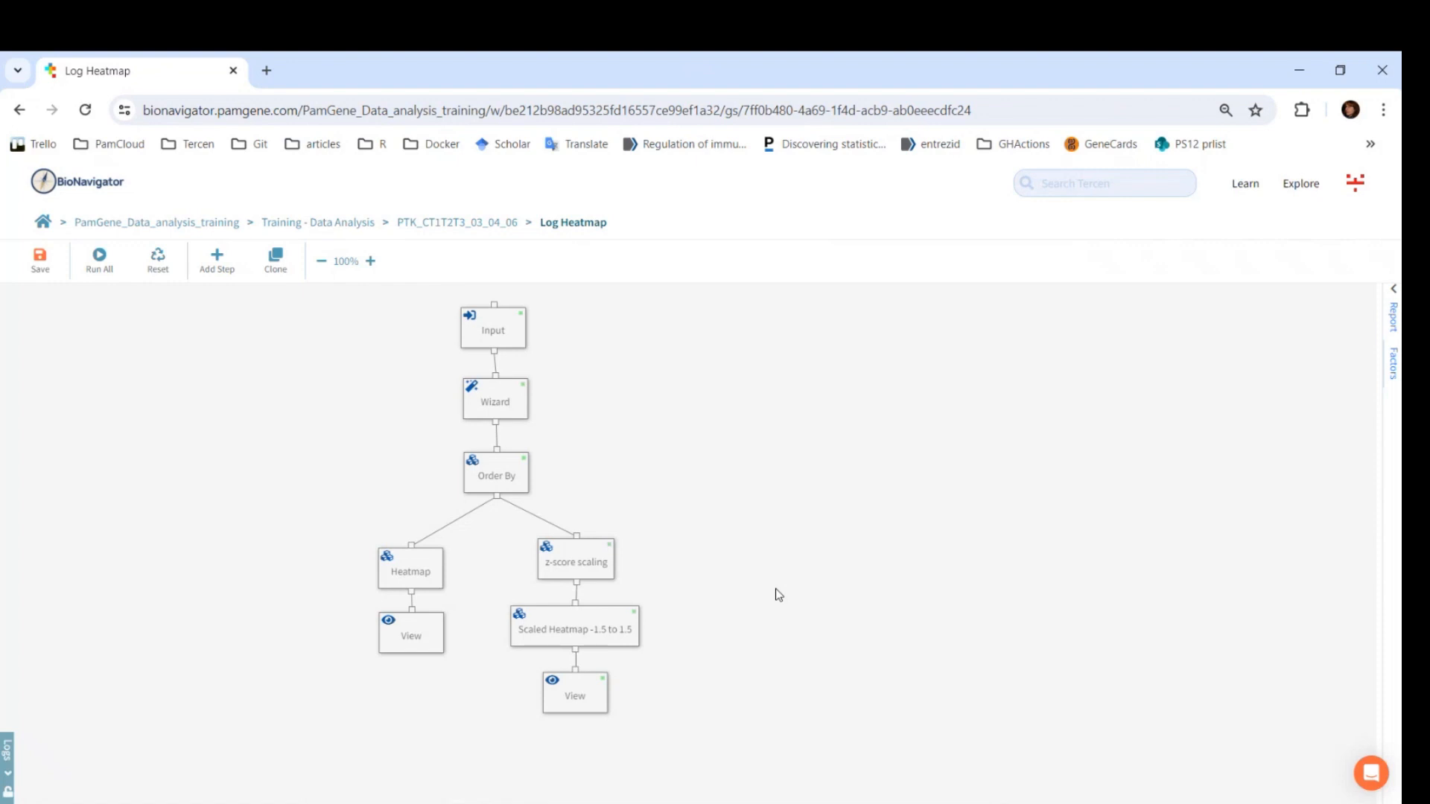
click(520, 340)
click(485, 406)
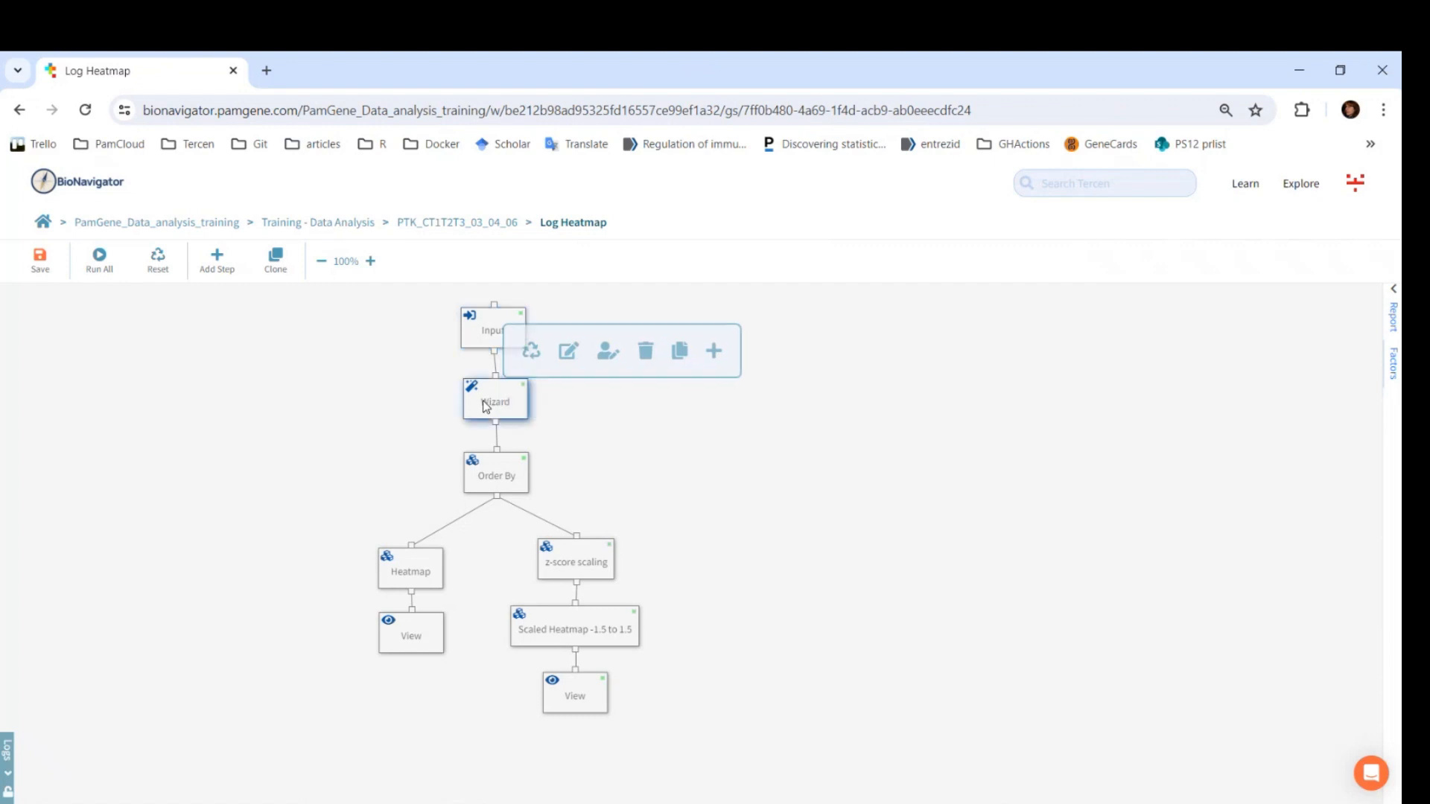
click(638, 455)
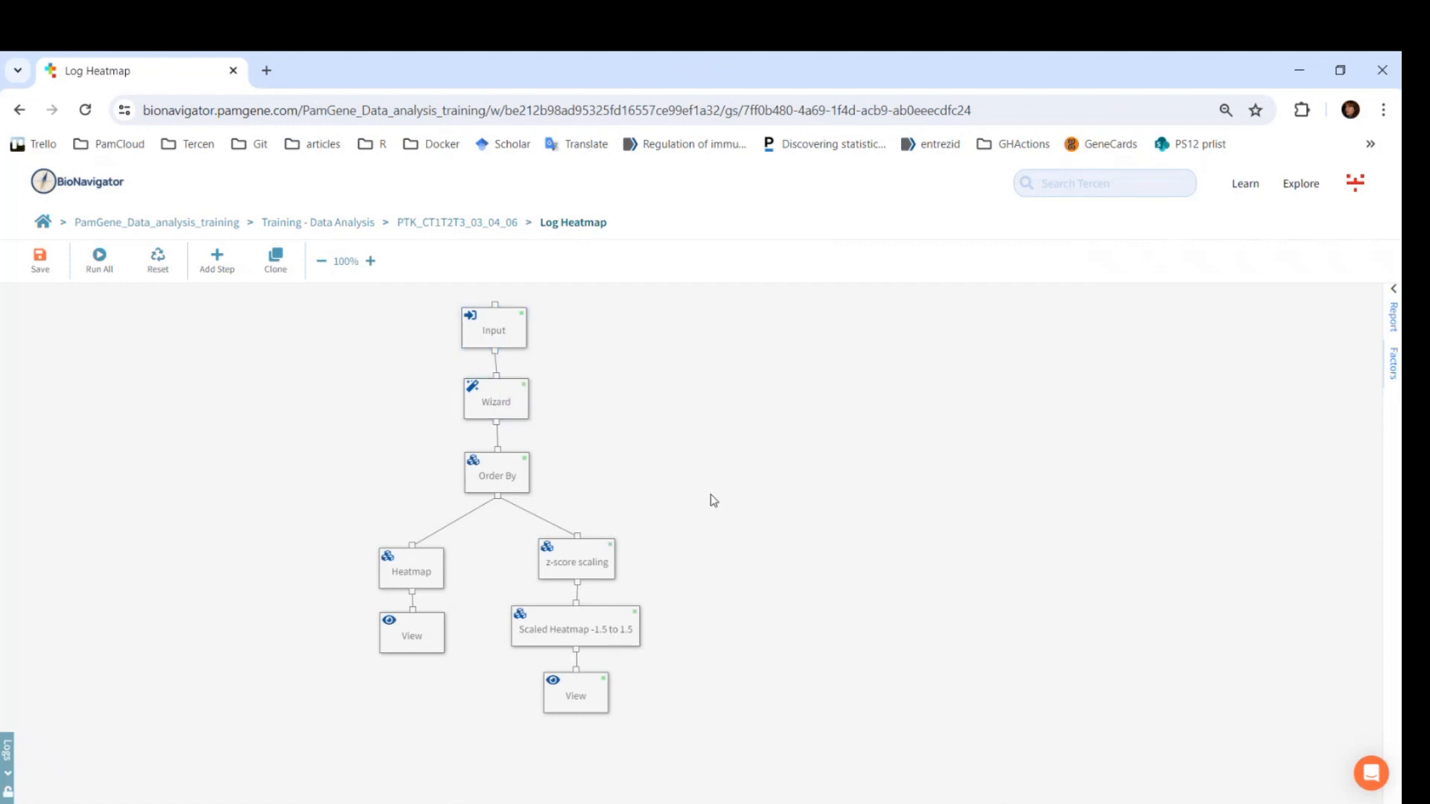
click(429, 580)
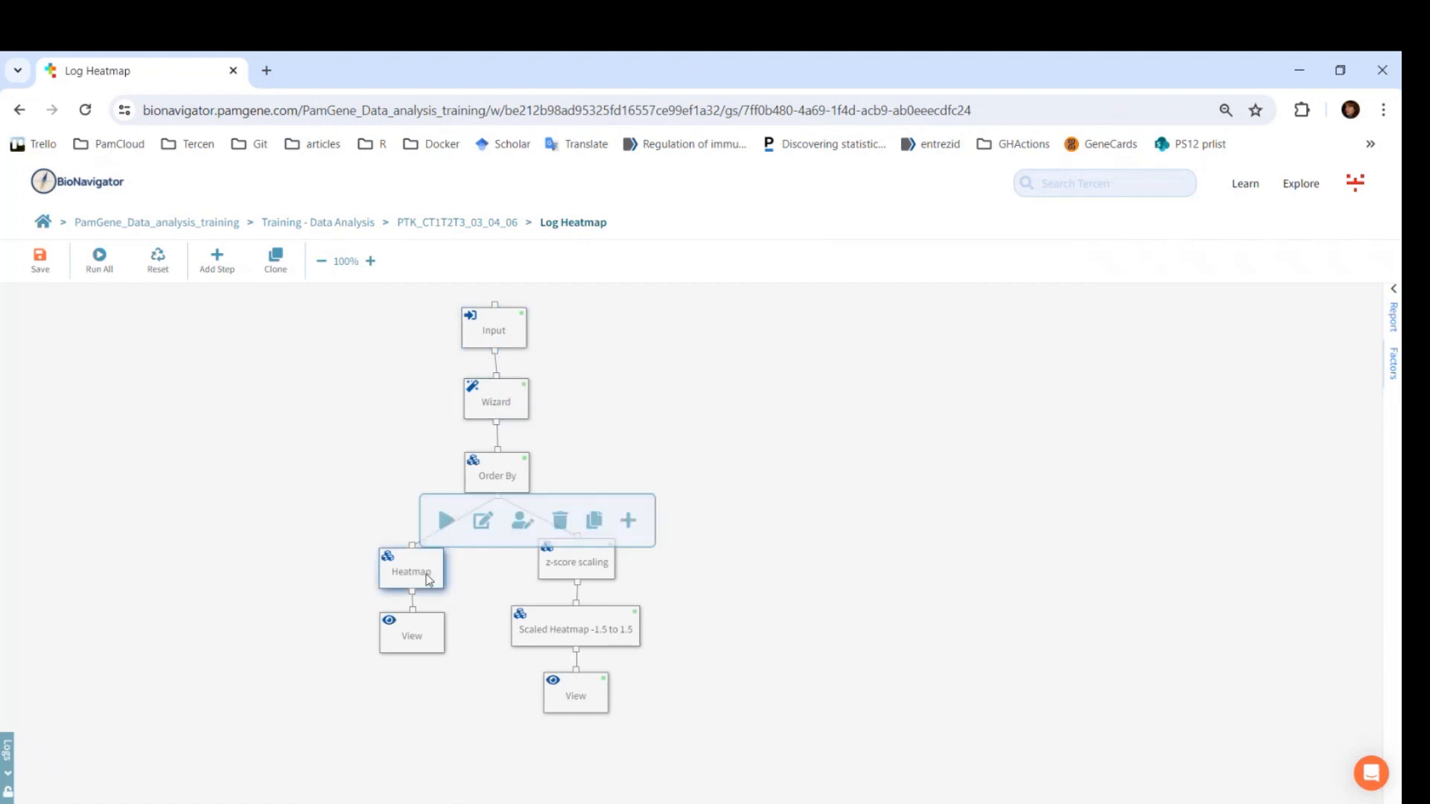
click(629, 639)
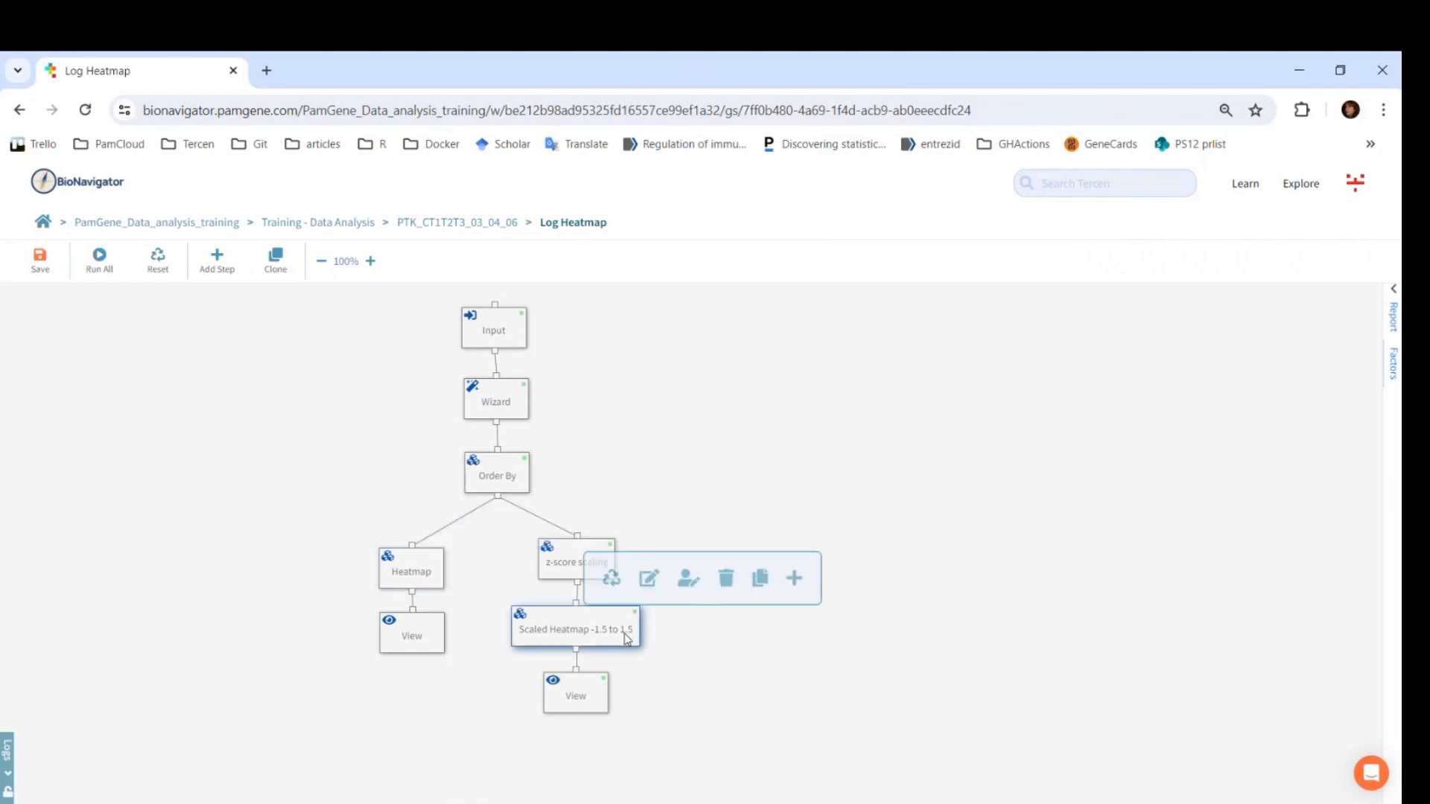
click(737, 684)
- Open the z-score scaling step, check its Scale (Z-Score) operator, and return to the main workflow
click(590, 564)
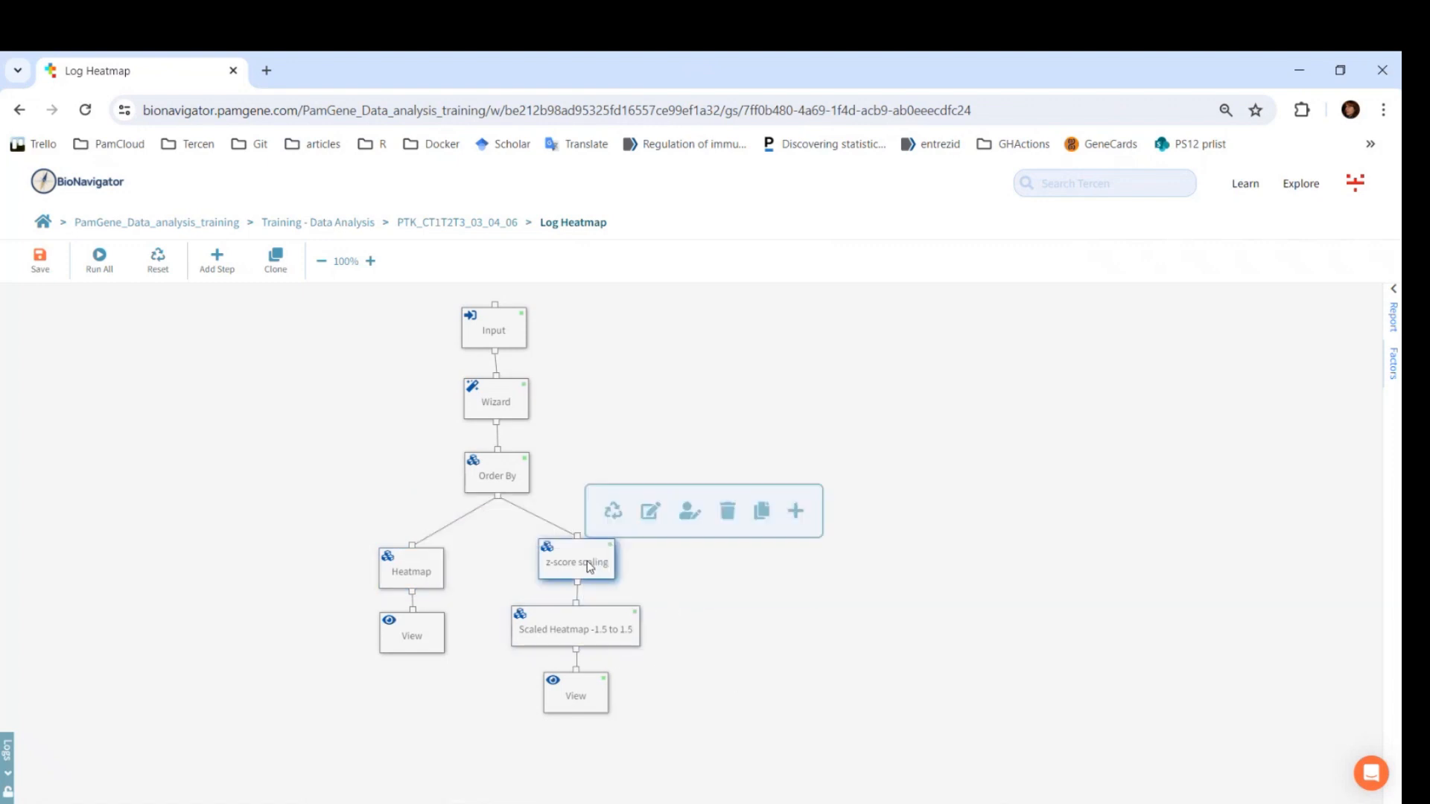
double_click(601, 579)
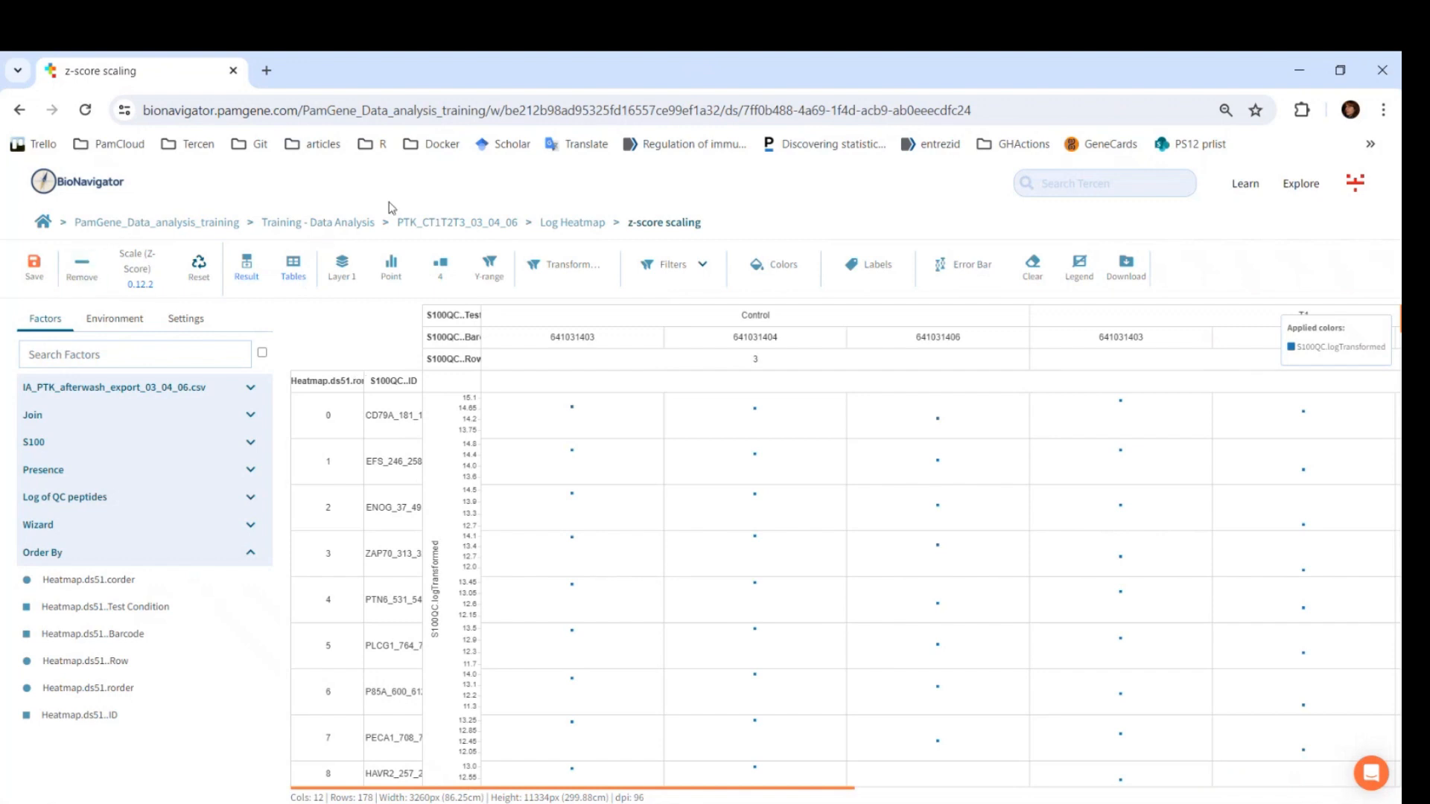
click(585, 225)
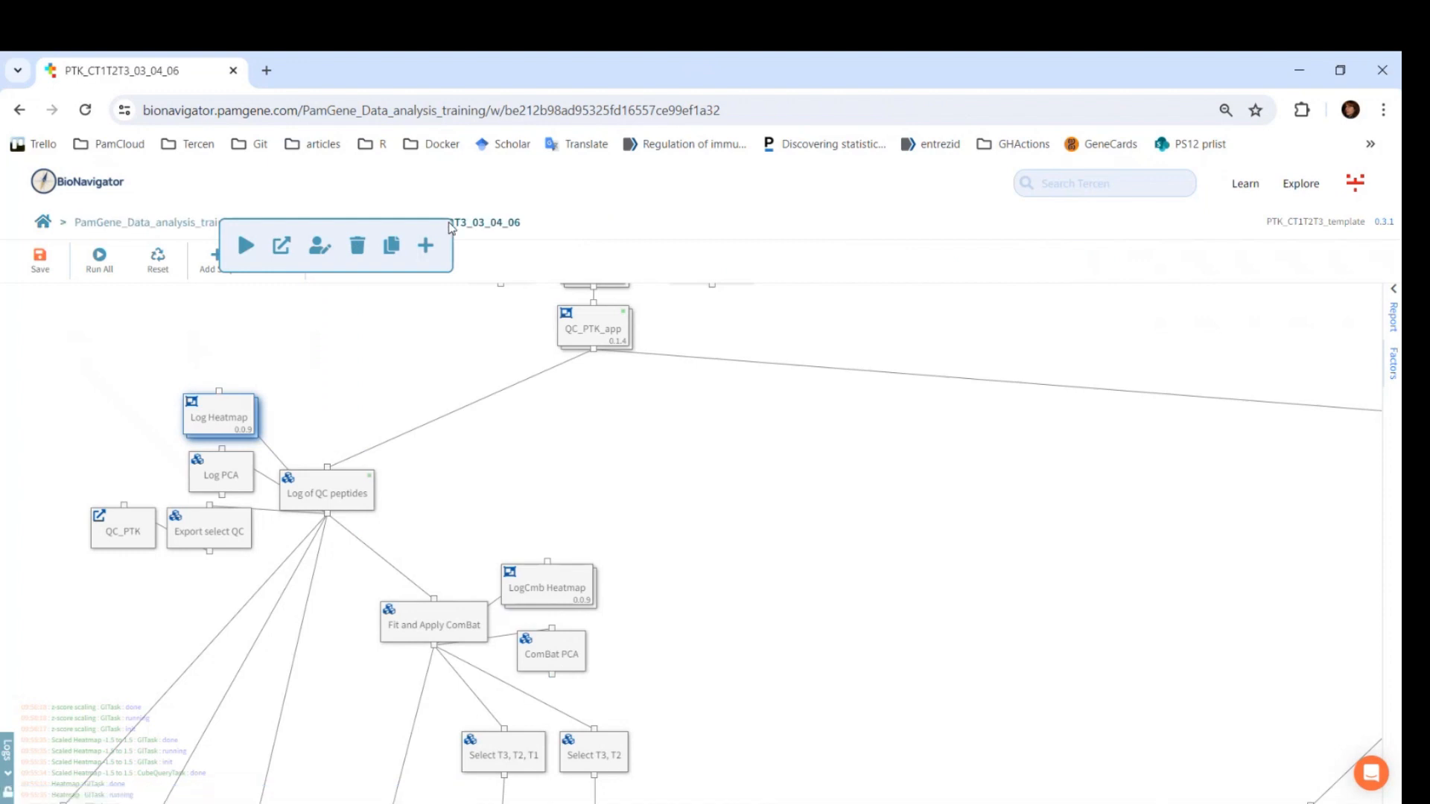
click(649, 472)
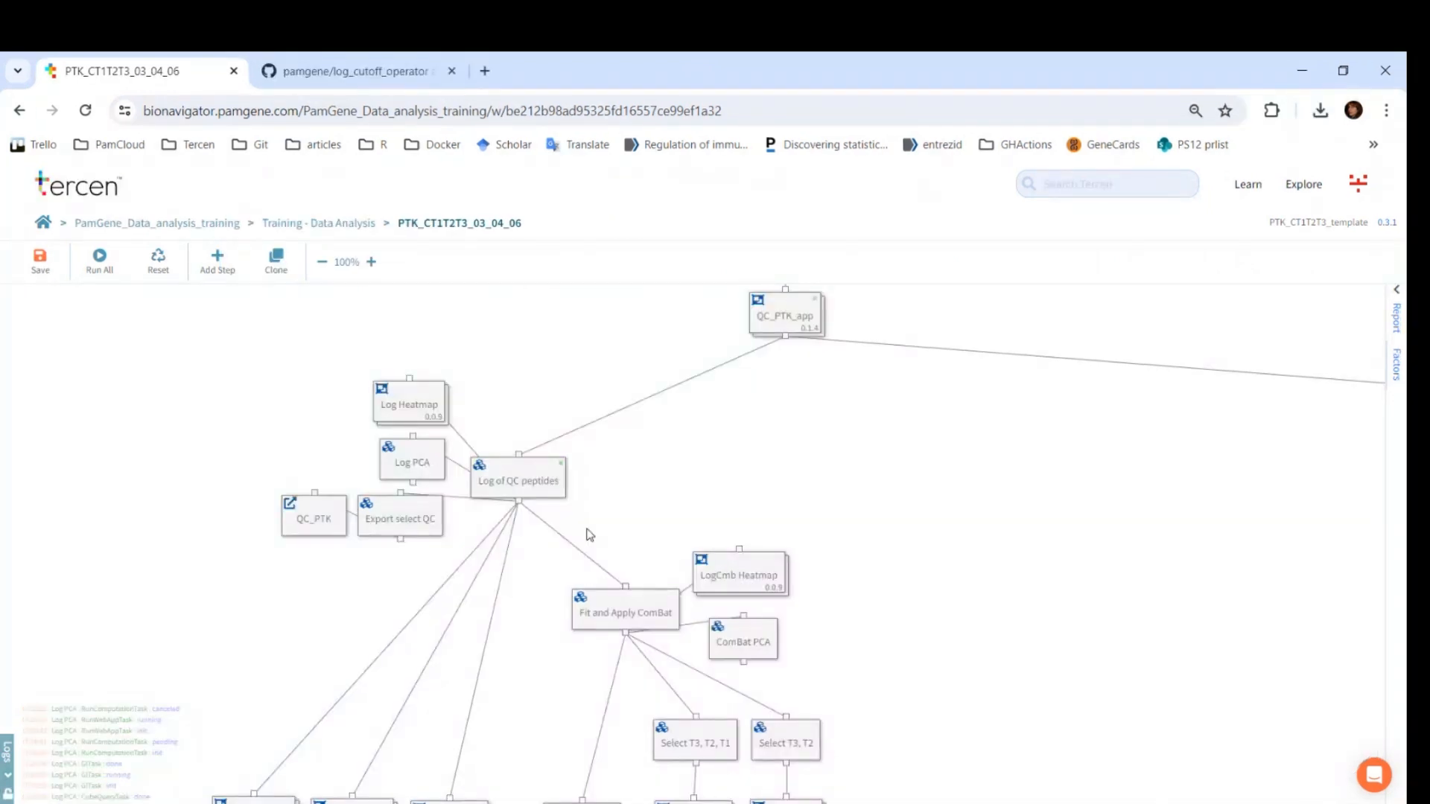
- Open the Log PCA step attached to Log of QC peptides
click(400, 472)
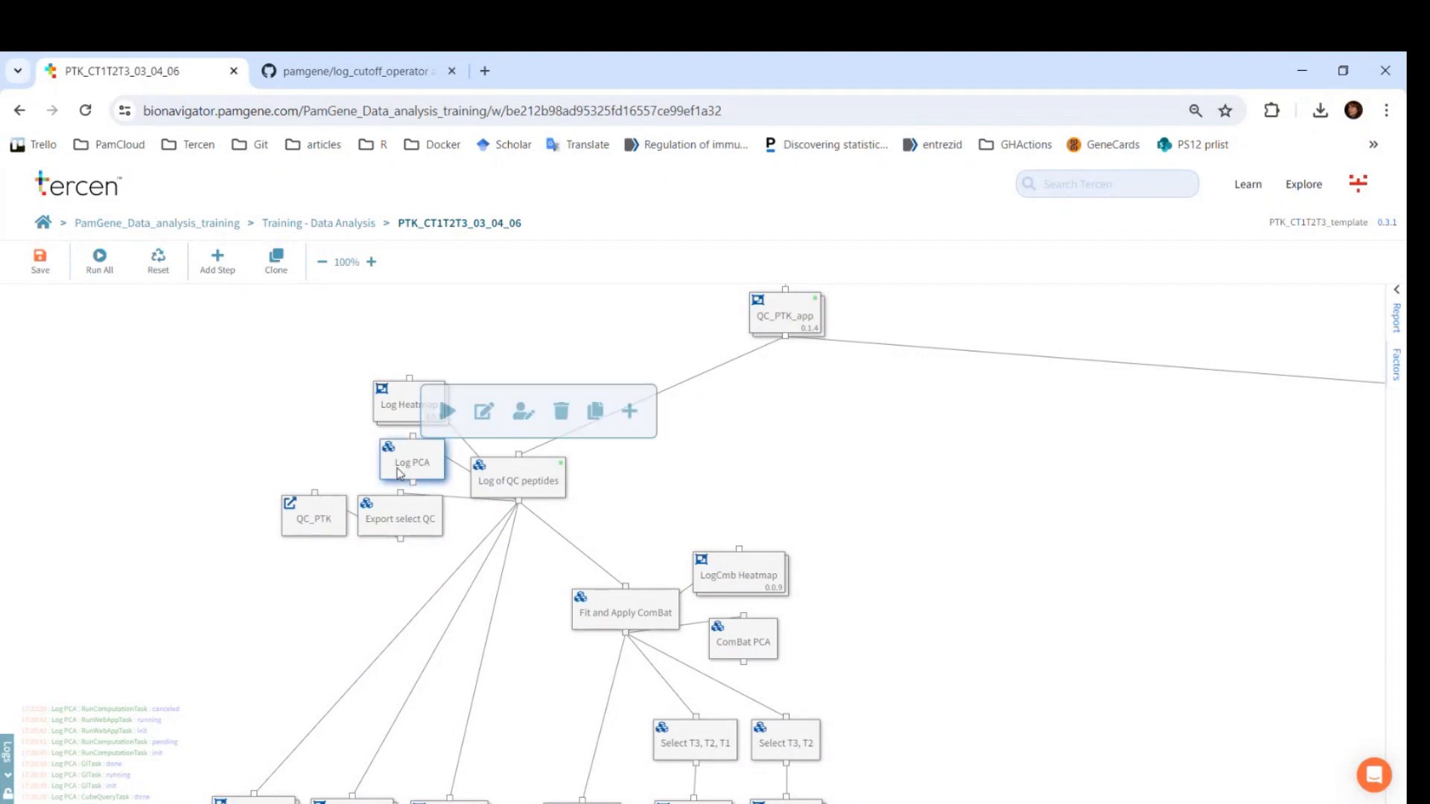
double_click(400, 472)
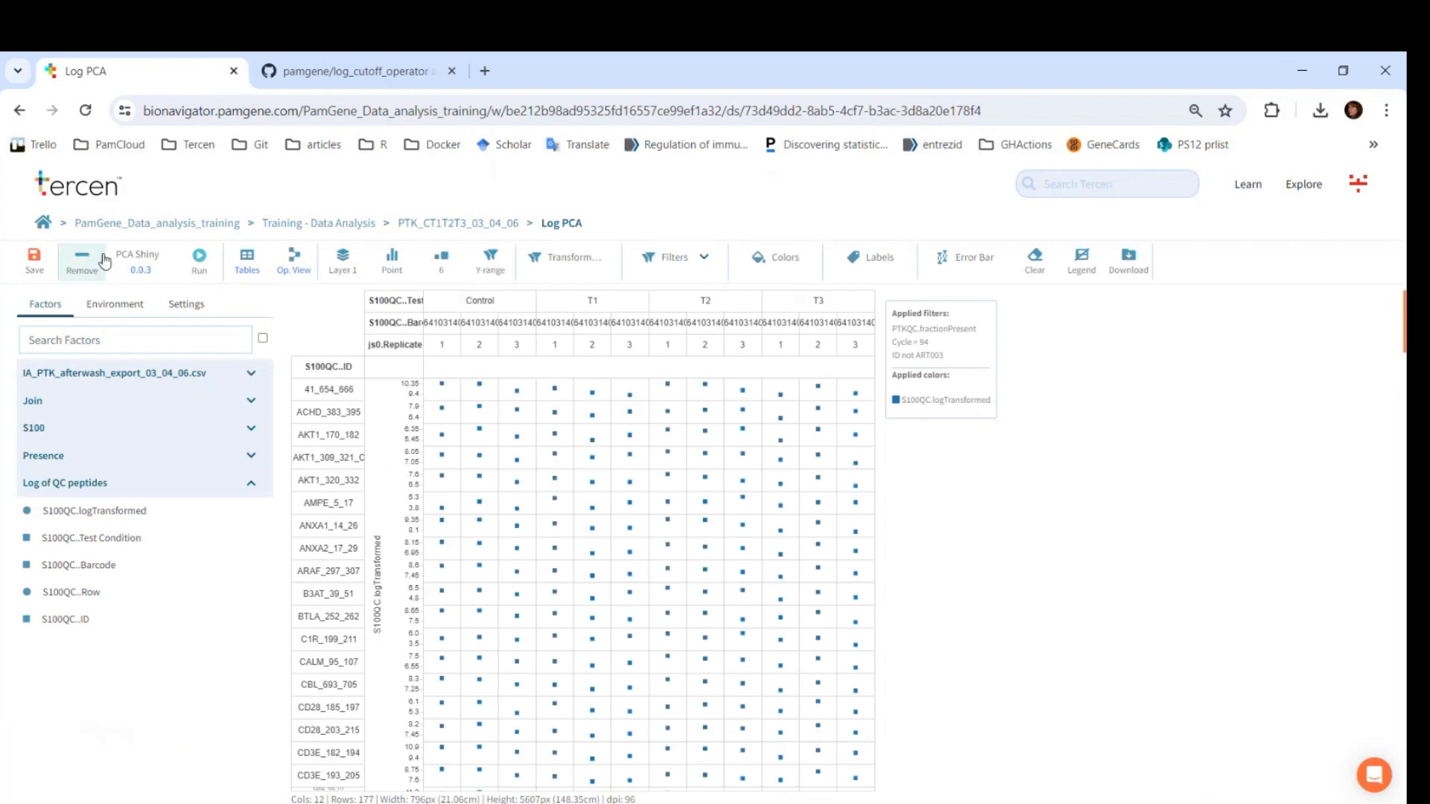
- Run the PCA Shiny operator and view the scores plot matrix and the biplot
drag(114, 255, 165, 256)
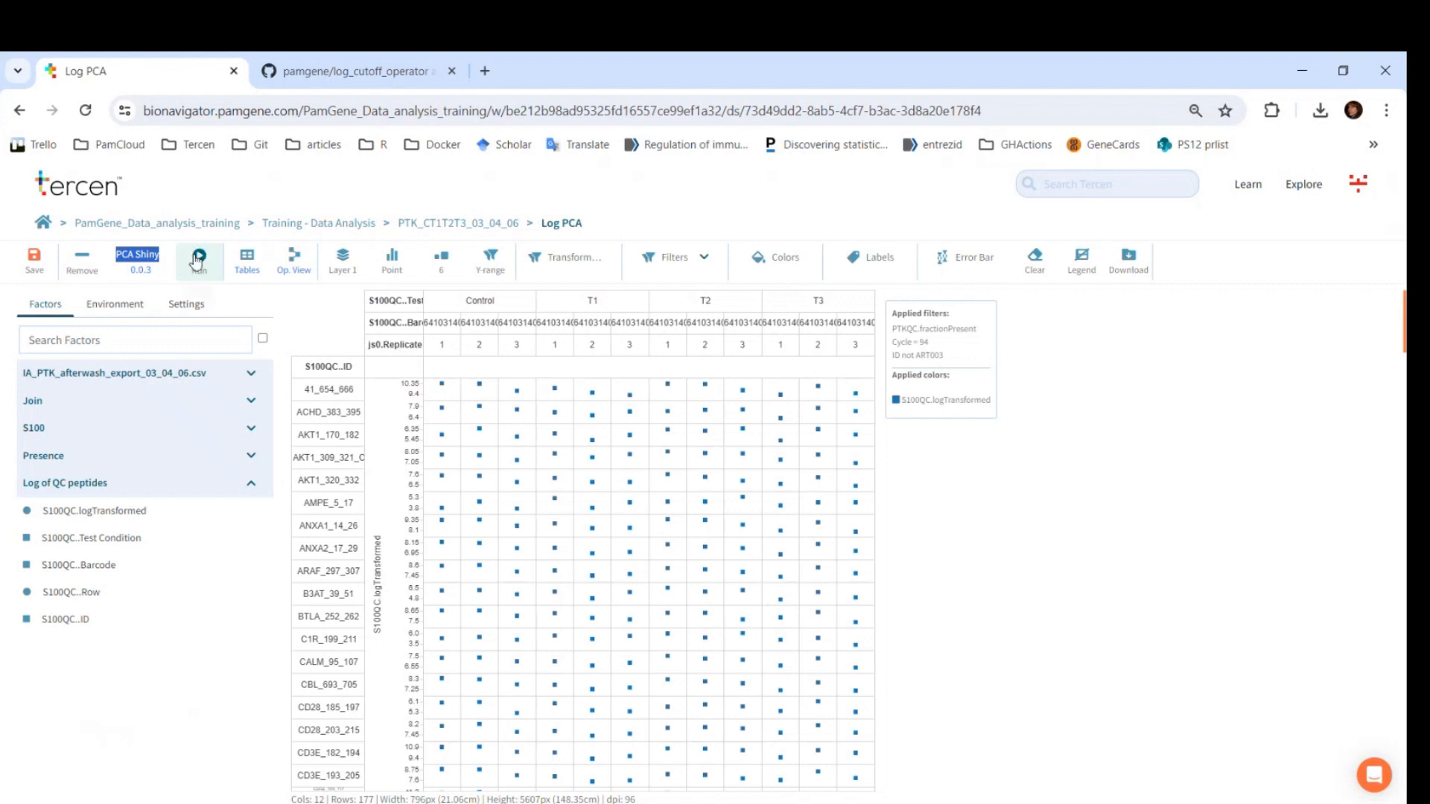
click(199, 257)
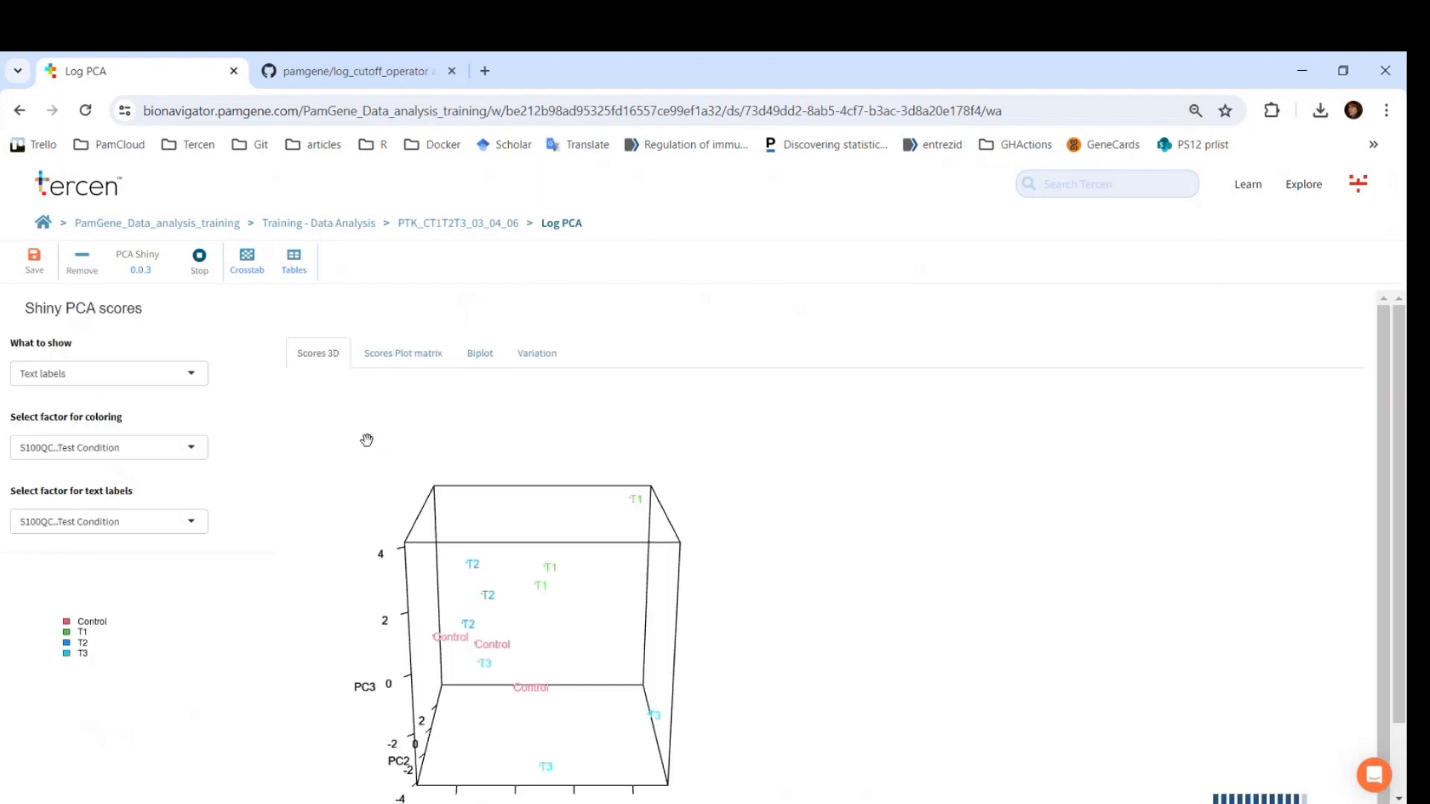
click(395, 364)
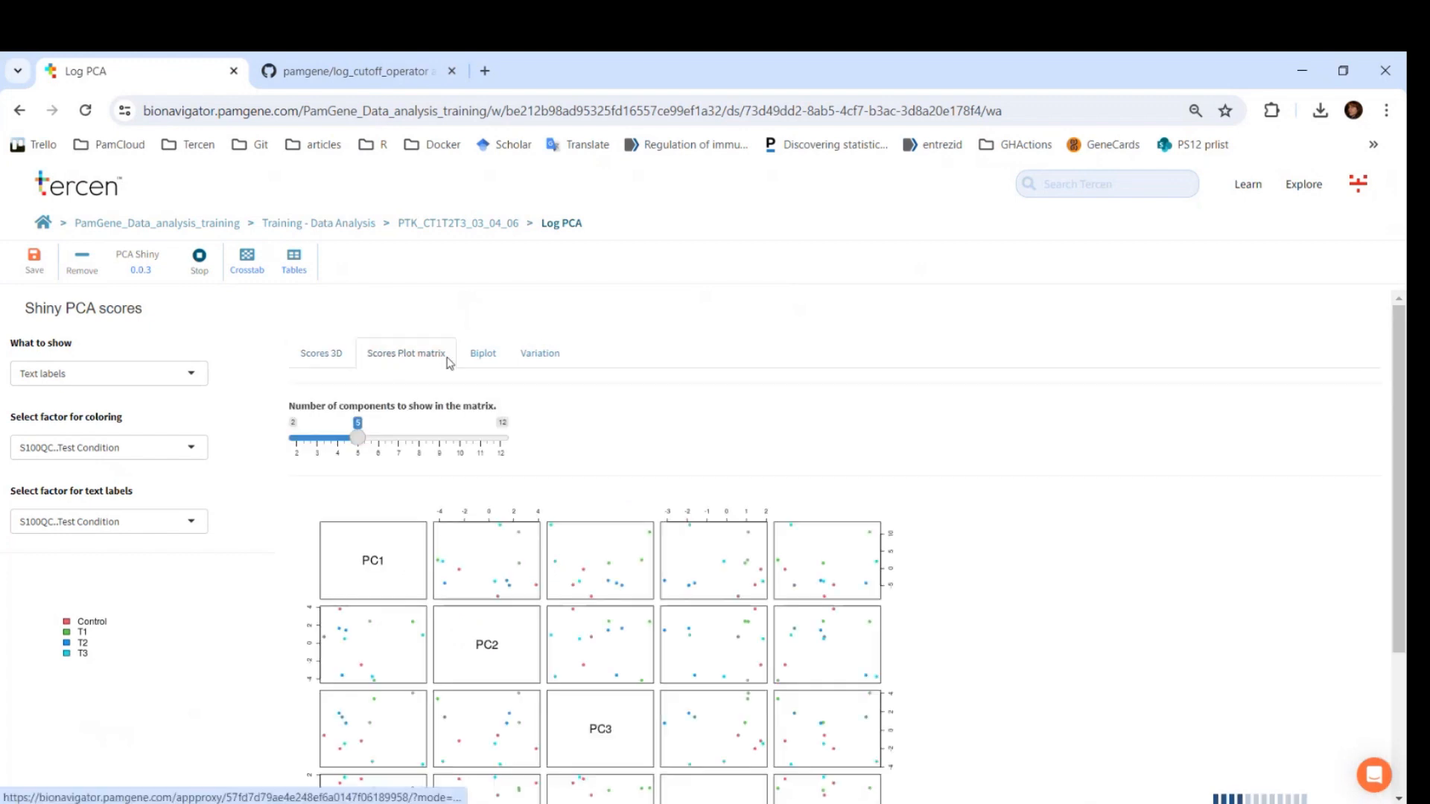
click(481, 359)
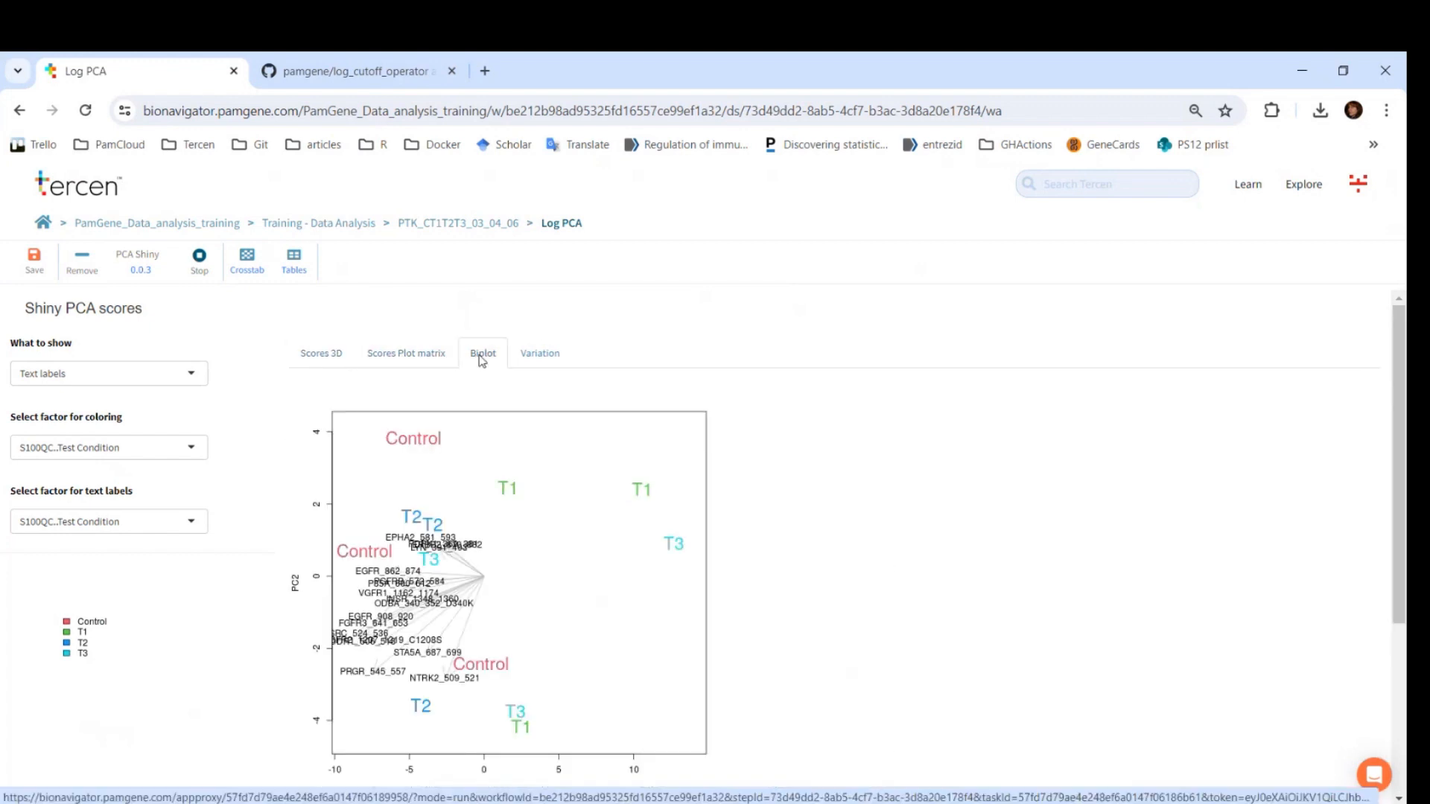
- Limit the biplot to the 2% largest variable loadings and reduce the zoom of the loadings
scroll(775, 602, down, 2)
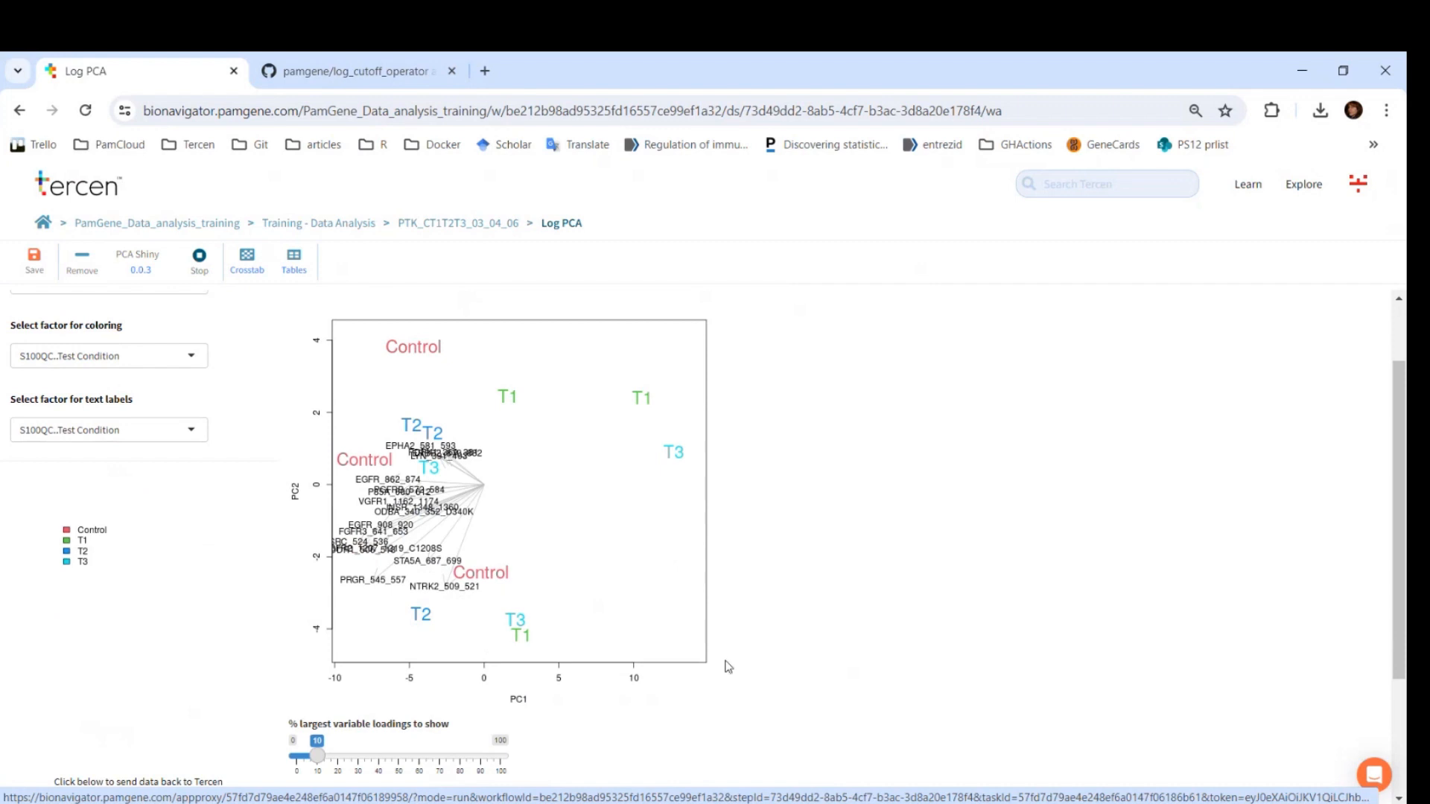
scroll(728, 667, down, 2)
drag(347, 739, 296, 739)
drag(315, 664, 301, 676)
scroll(694, 610, up, 2)
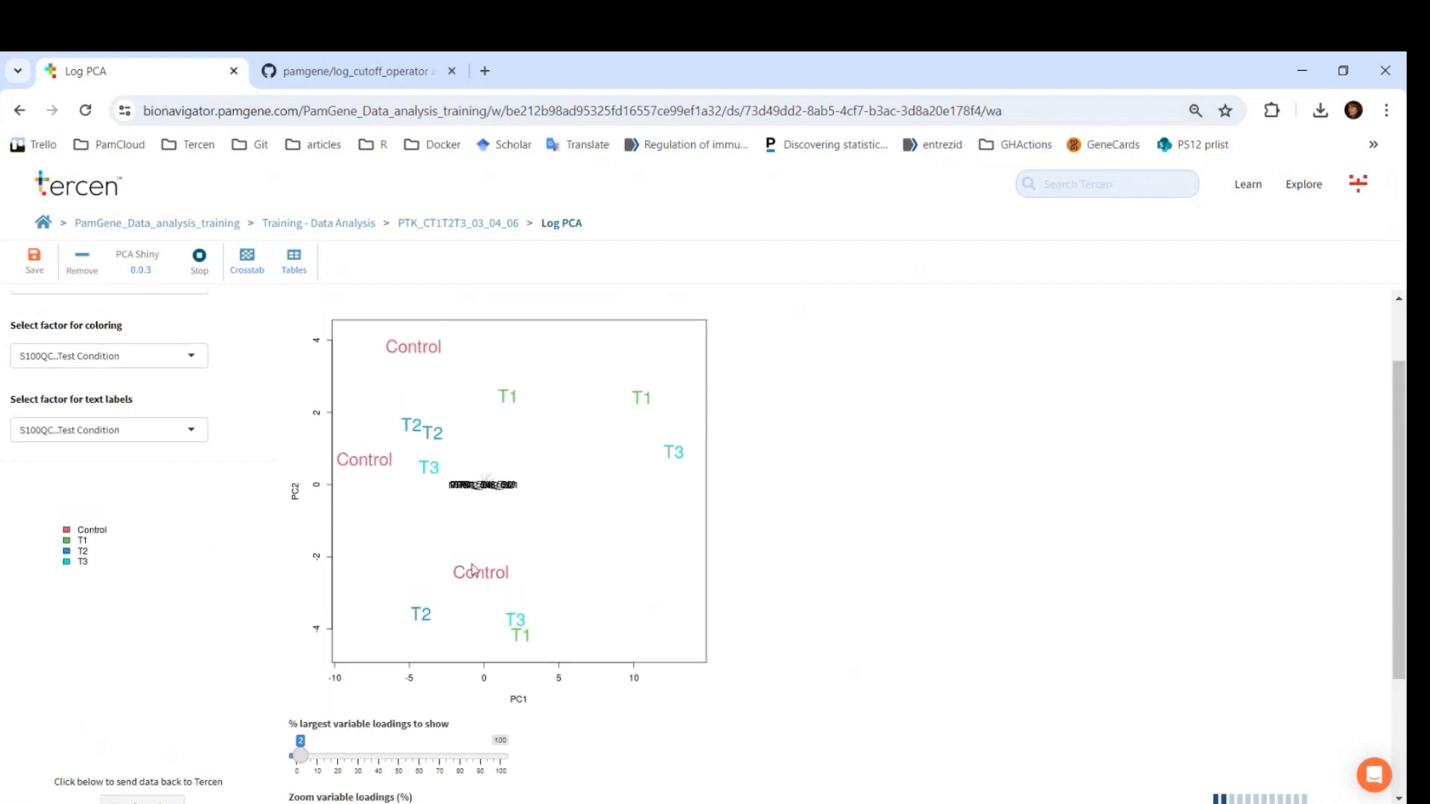
- Colour the biplot by S100QC..Barcode and capture the plot with the Snipping Tool
click(186, 360)
click(155, 403)
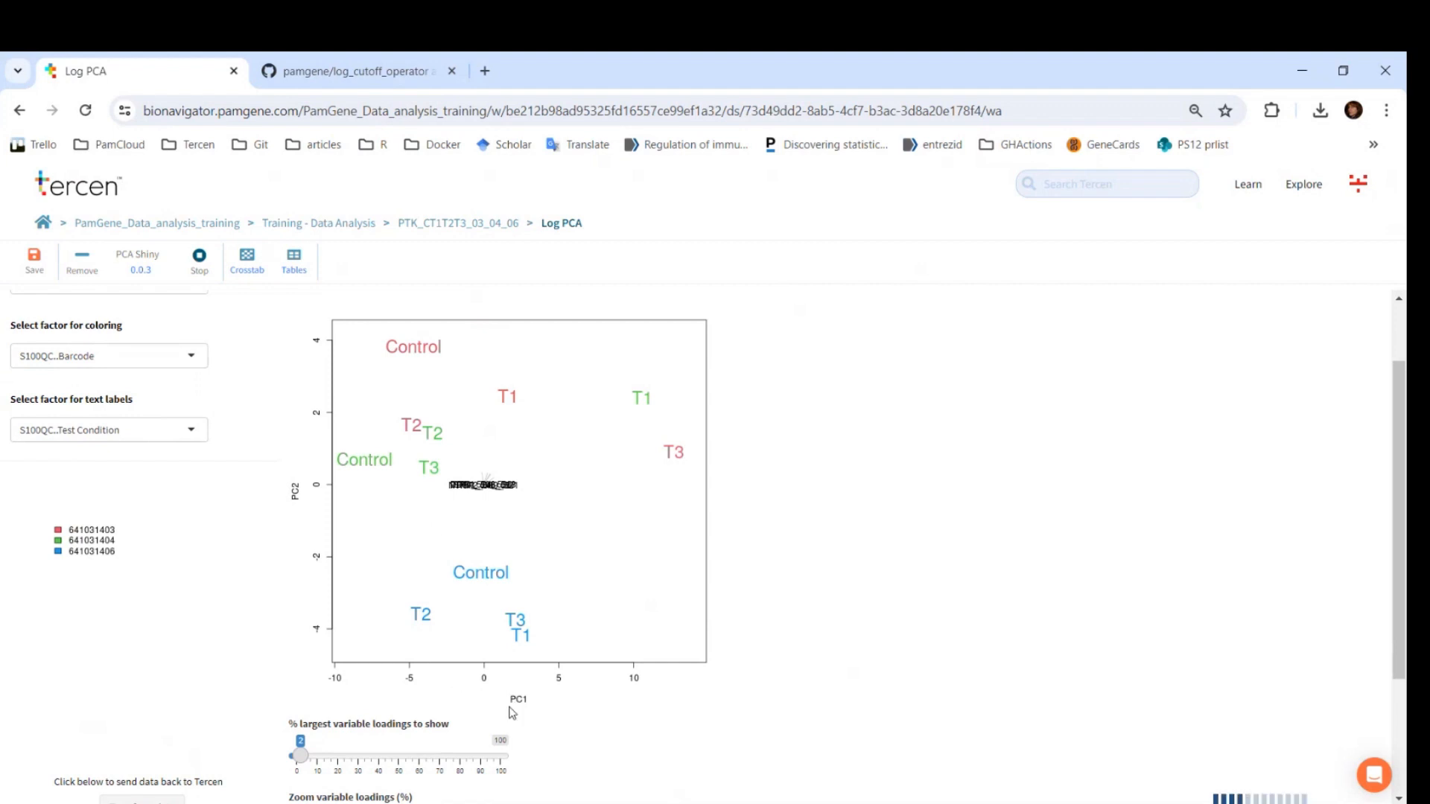
click(112, 802)
click(335, 447)
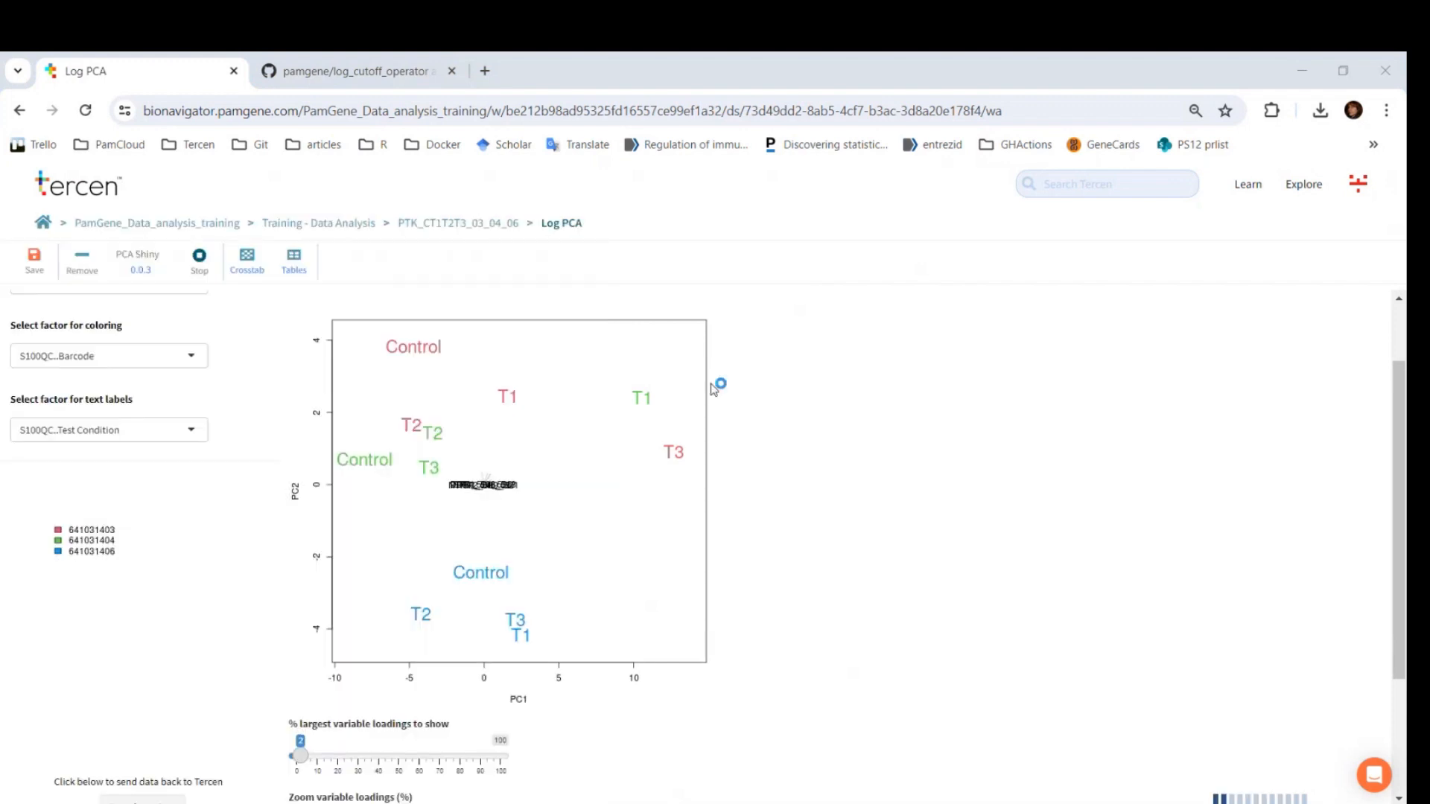
click(958, 217)
drag(266, 304, 756, 718)
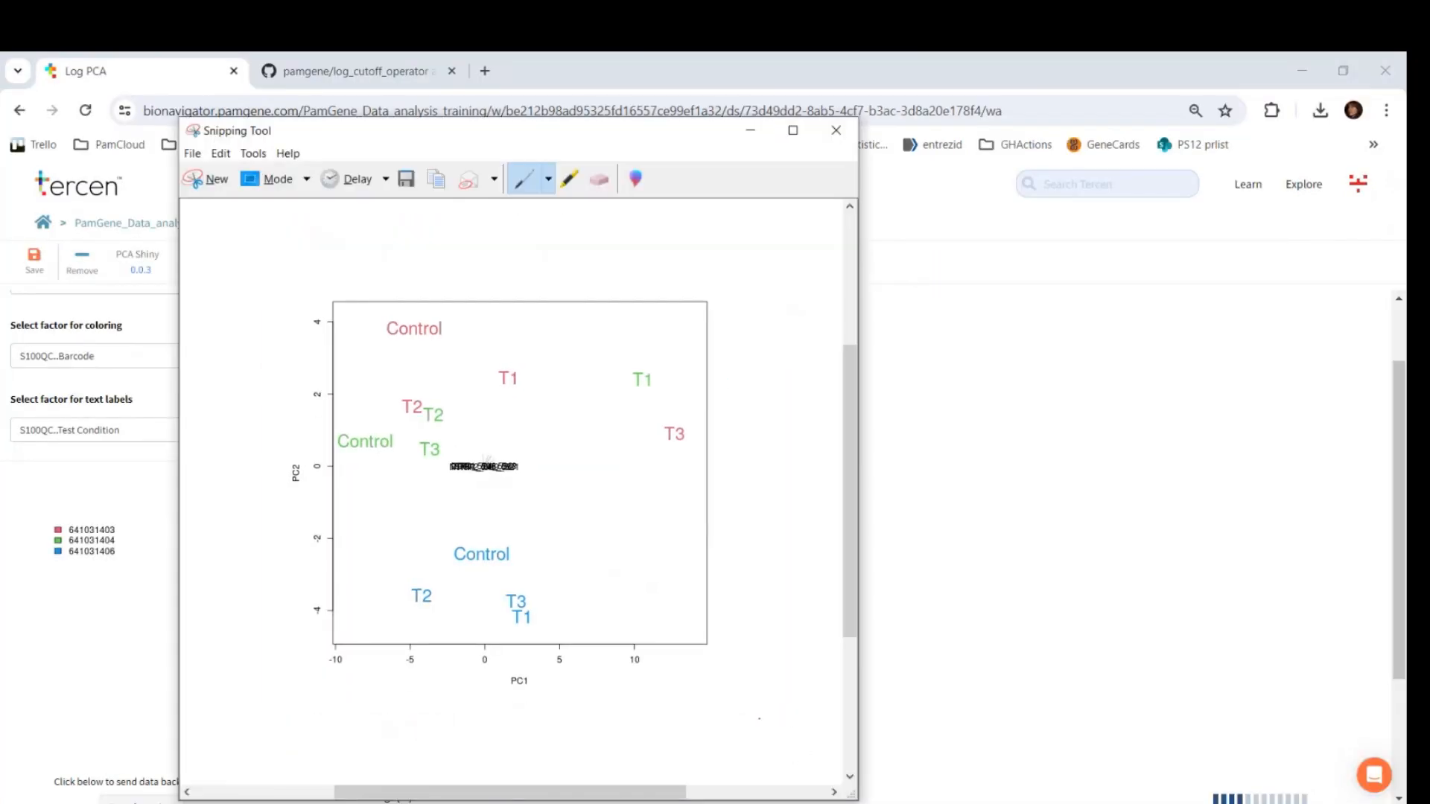
click(1088, 587)
- Return to the PTK_CT1T2T3_03_04_06 workflow and stop the running Log PCA step
click(462, 223)
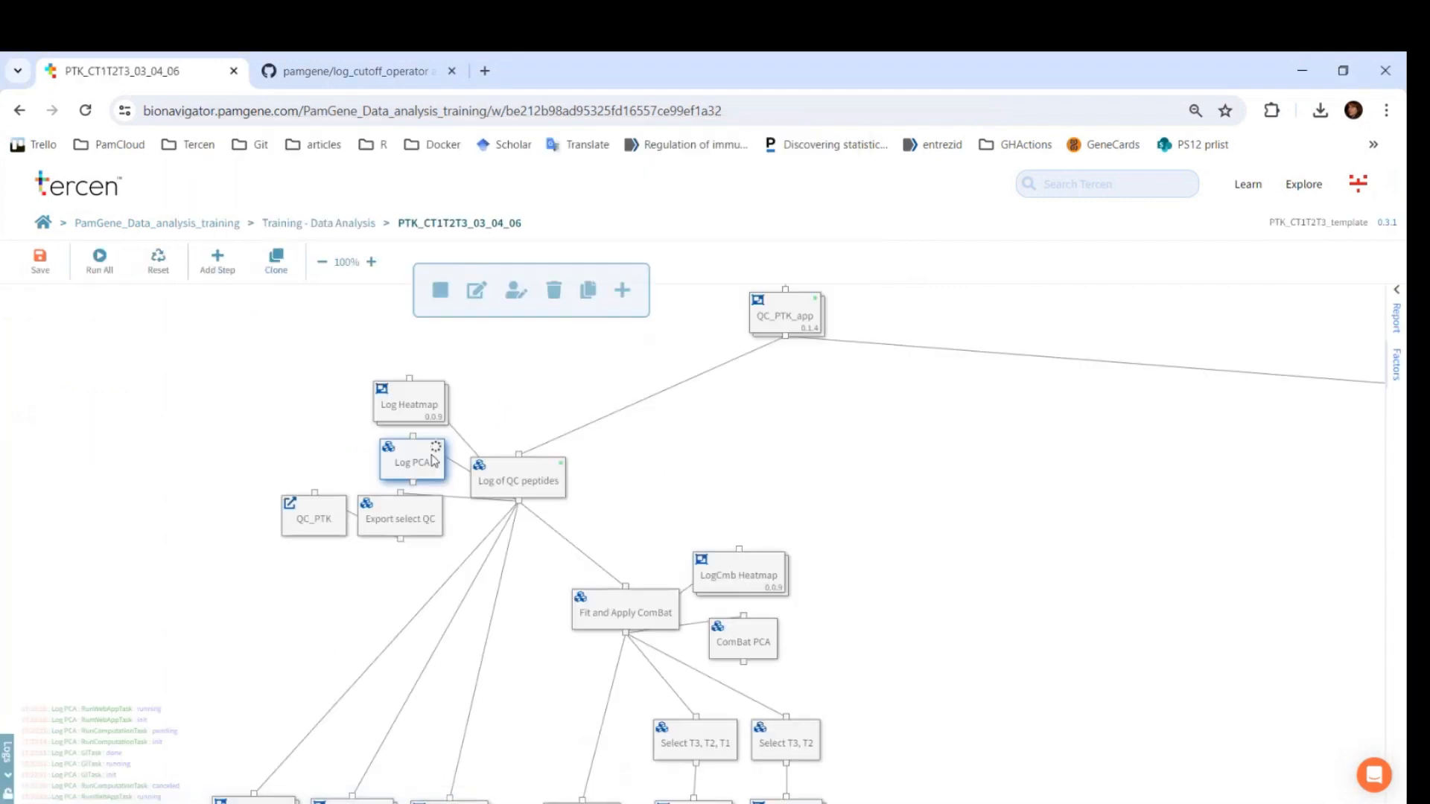
click(439, 291)
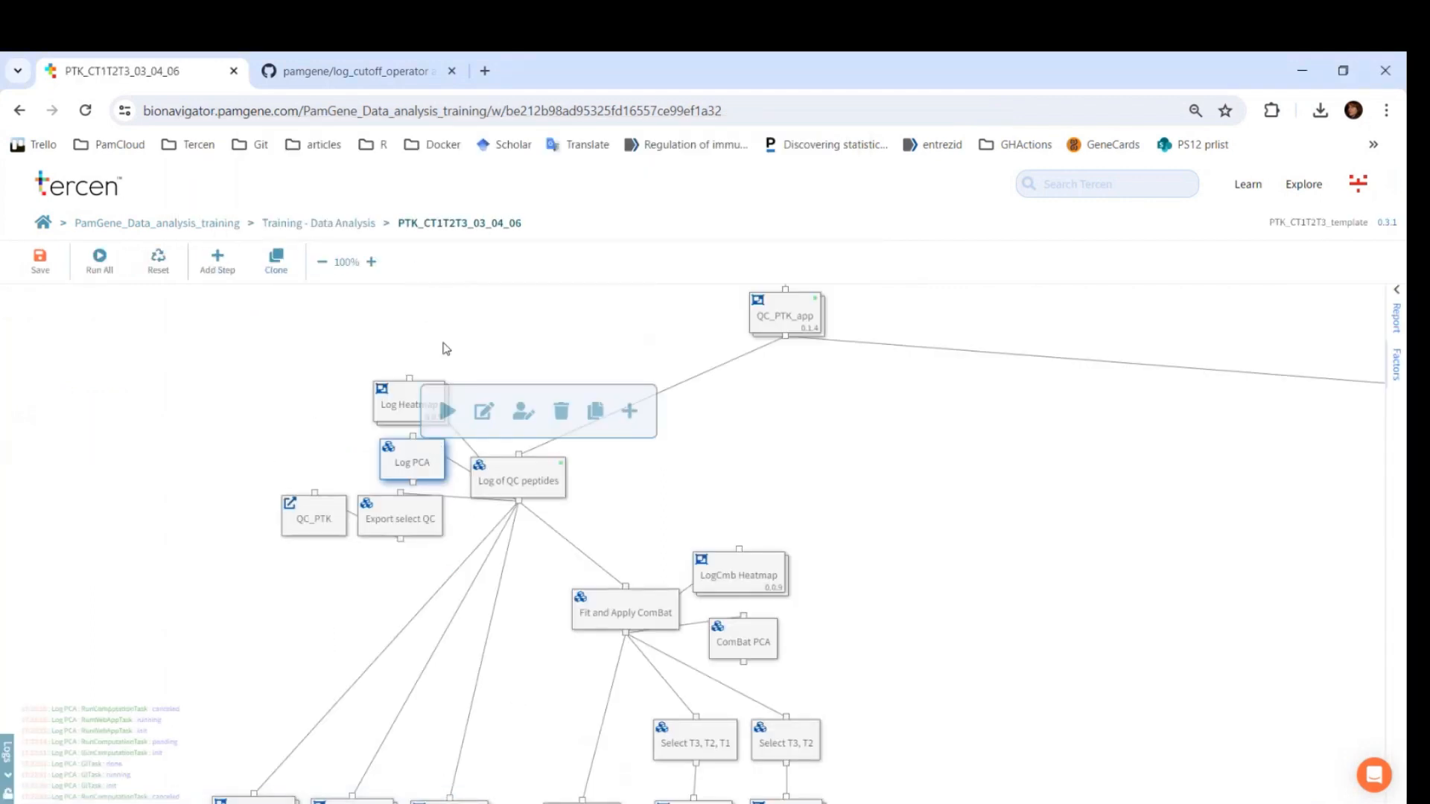
click(387, 601)
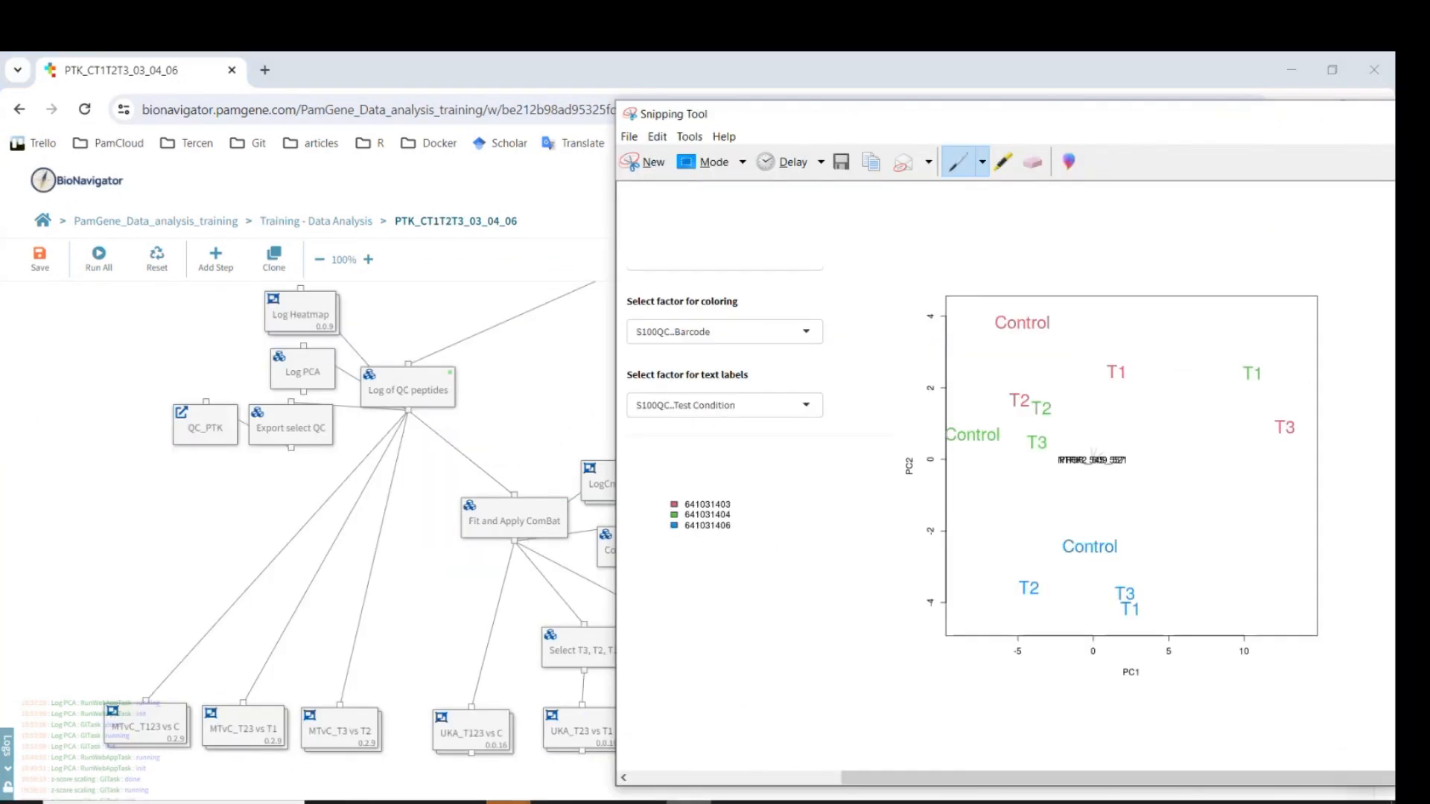
- Circle the three Control labels in red on the captured biplot, and switch back to the browser workflow
mouse_move(598, 802)
mouse_move(977, 328)
mouse_down()
mouse_move(1068, 322)
mouse_move(962, 319)
mouse_up()
mouse_move(996, 420)
mouse_down()
mouse_move(957, 467)
mouse_move(1016, 427)
mouse_move(990, 418)
mouse_up()
mouse_move(1120, 536)
mouse_down()
mouse_move(1114, 585)
mouse_move(1126, 534)
mouse_up()
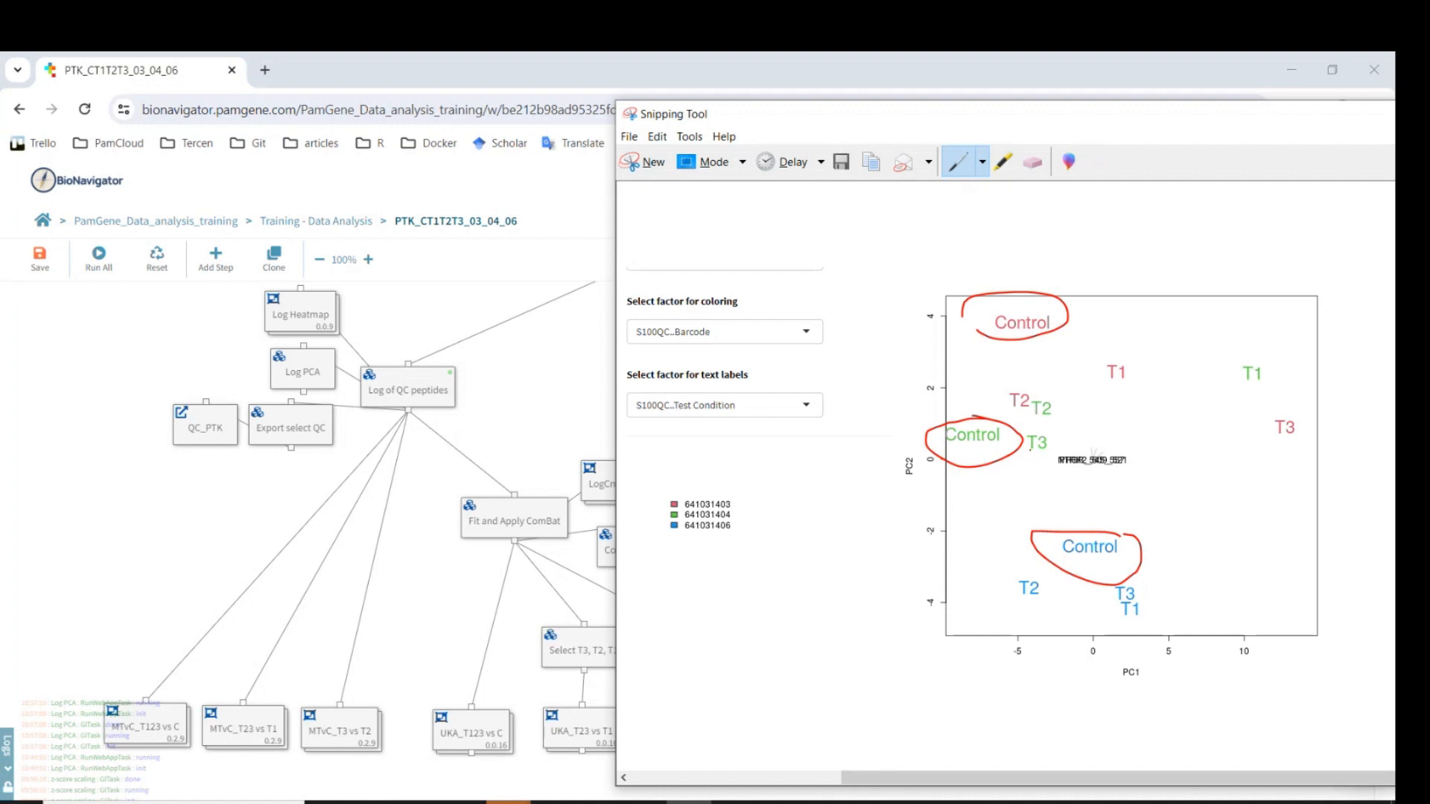
click(472, 631)
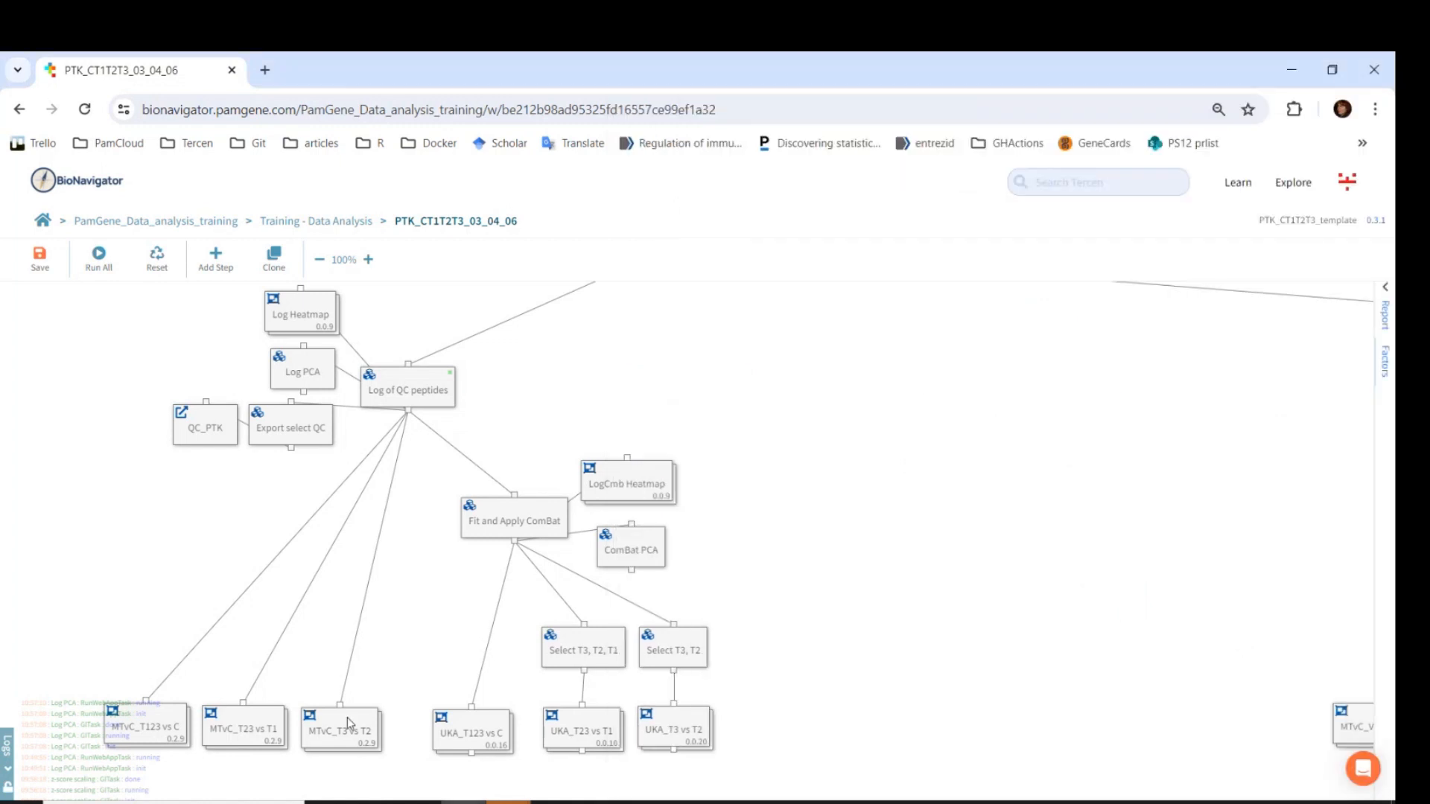
- Open the Fit and Apply ComBat step under Log of QC peptides and check which factor is used for its colours
click(512, 526)
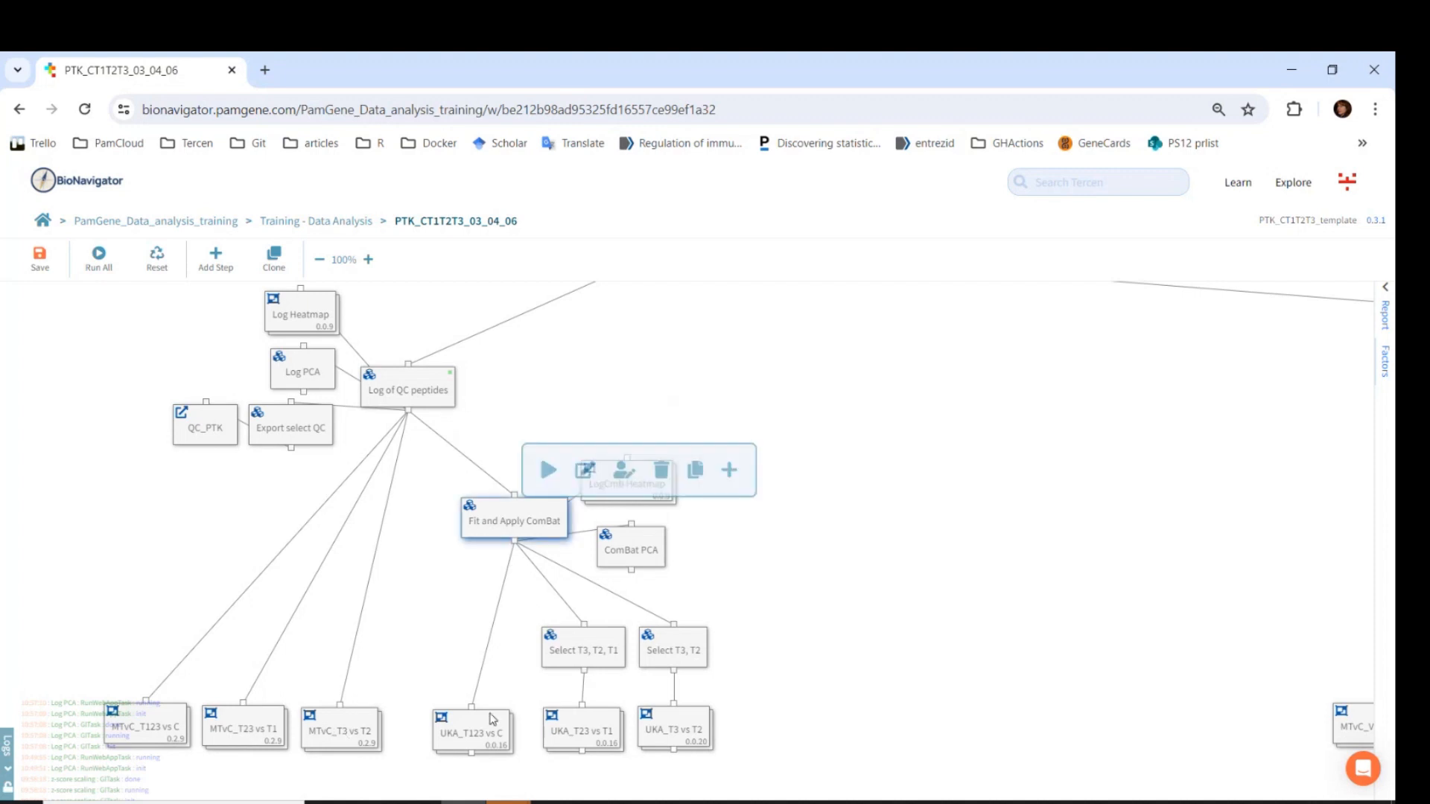
click(574, 741)
click(692, 734)
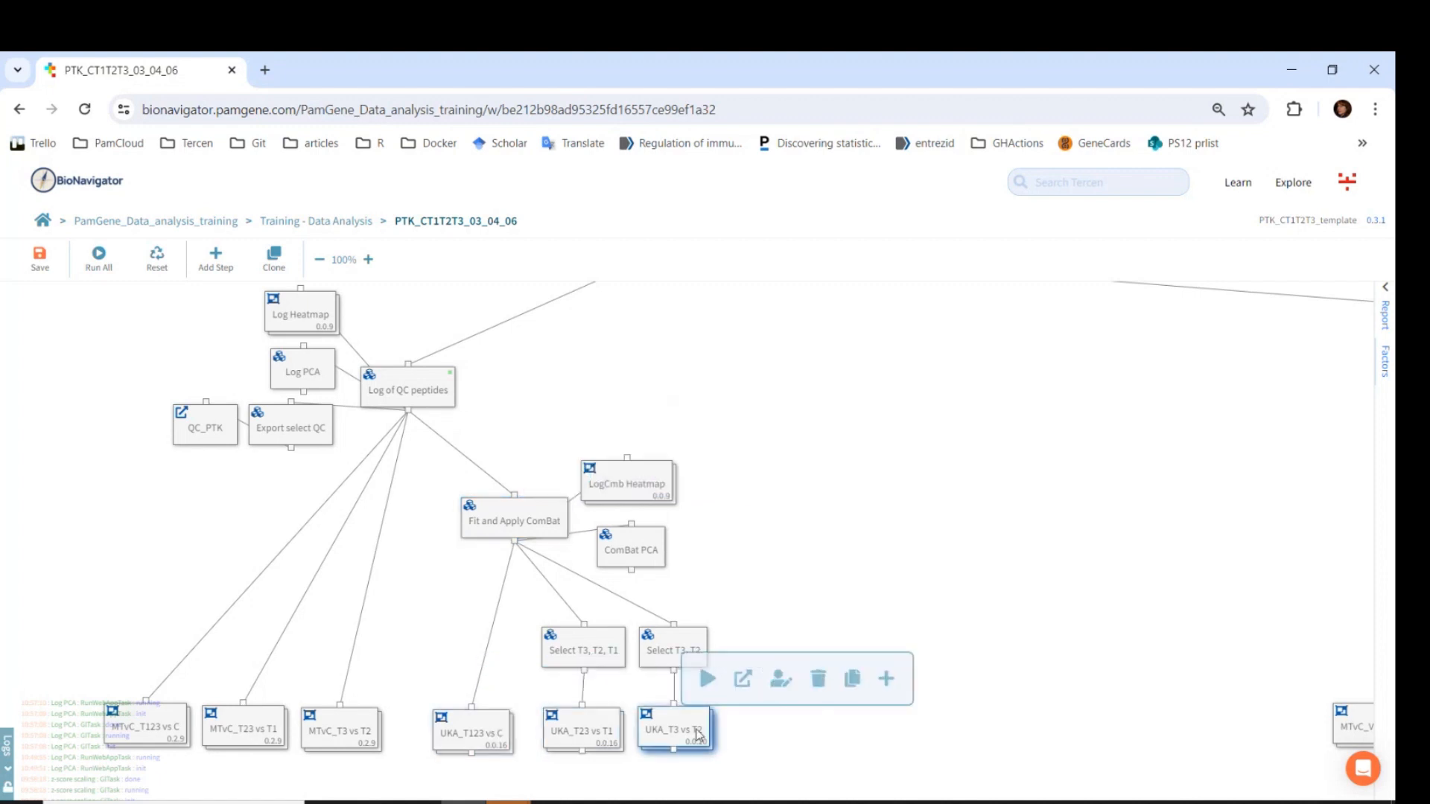
click(540, 515)
double_click(539, 515)
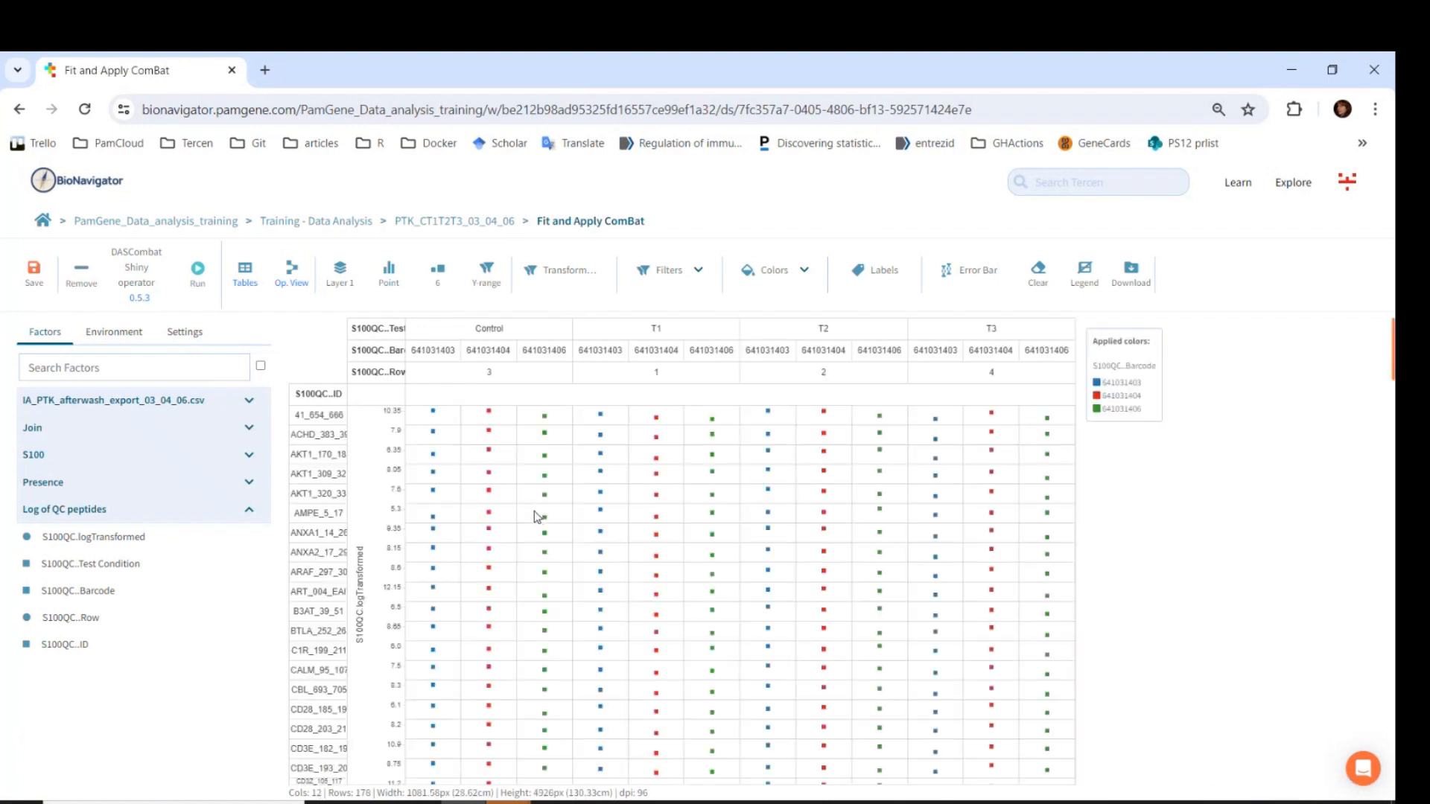
click(802, 271)
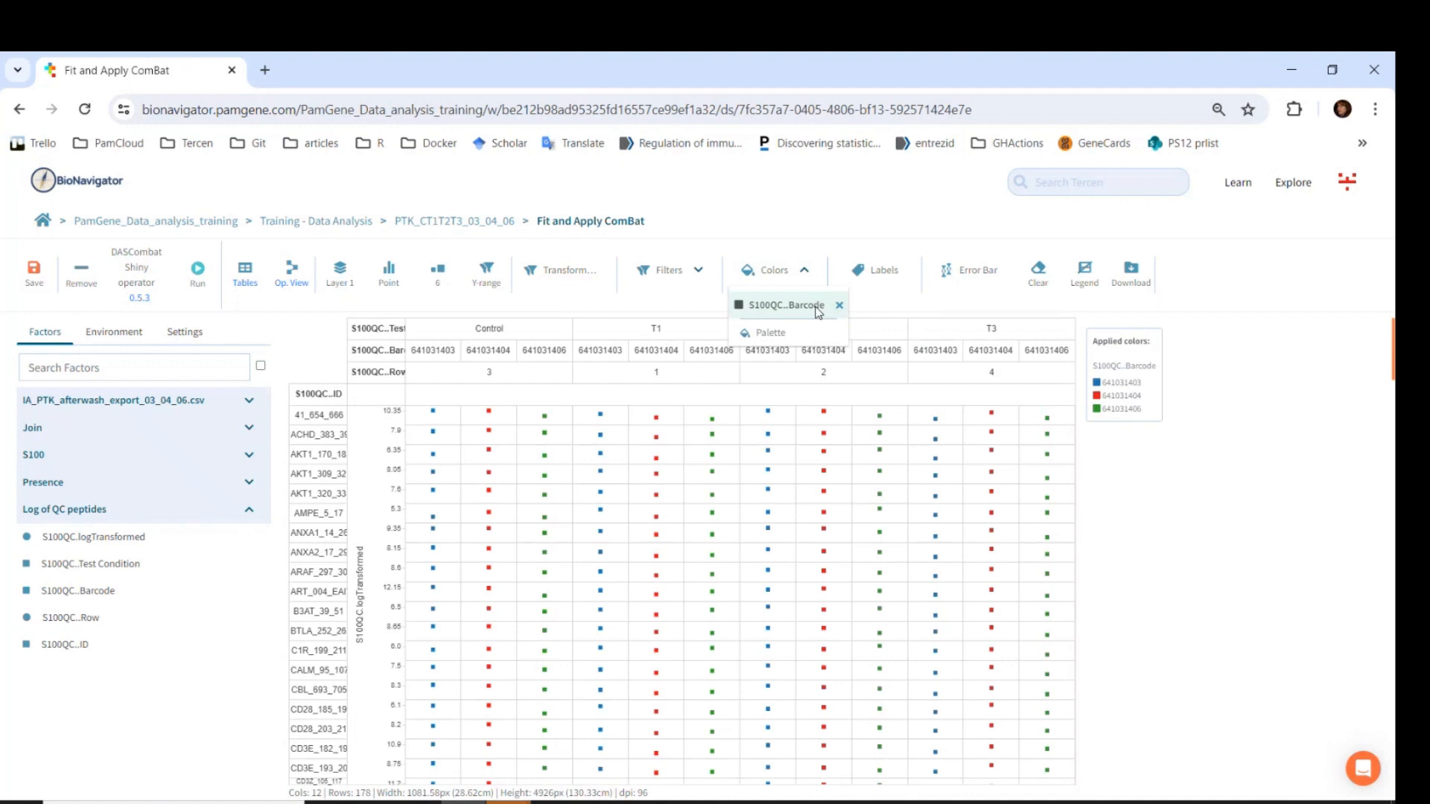
- Run the DASCombat Shiny operator with the L/S model, submit the correction, and return to the main workflow
click(197, 270)
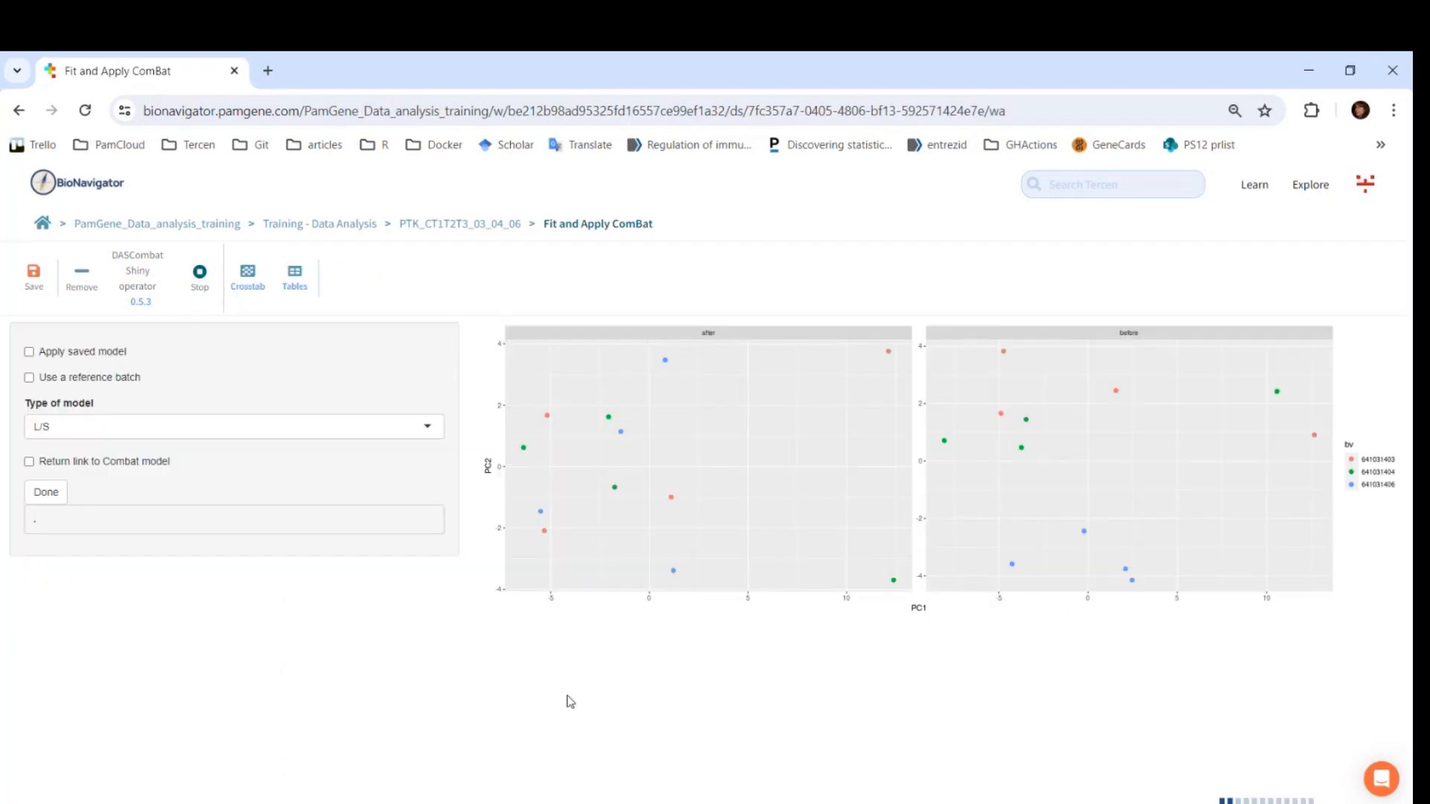
click(1393, 110)
click(1344, 469)
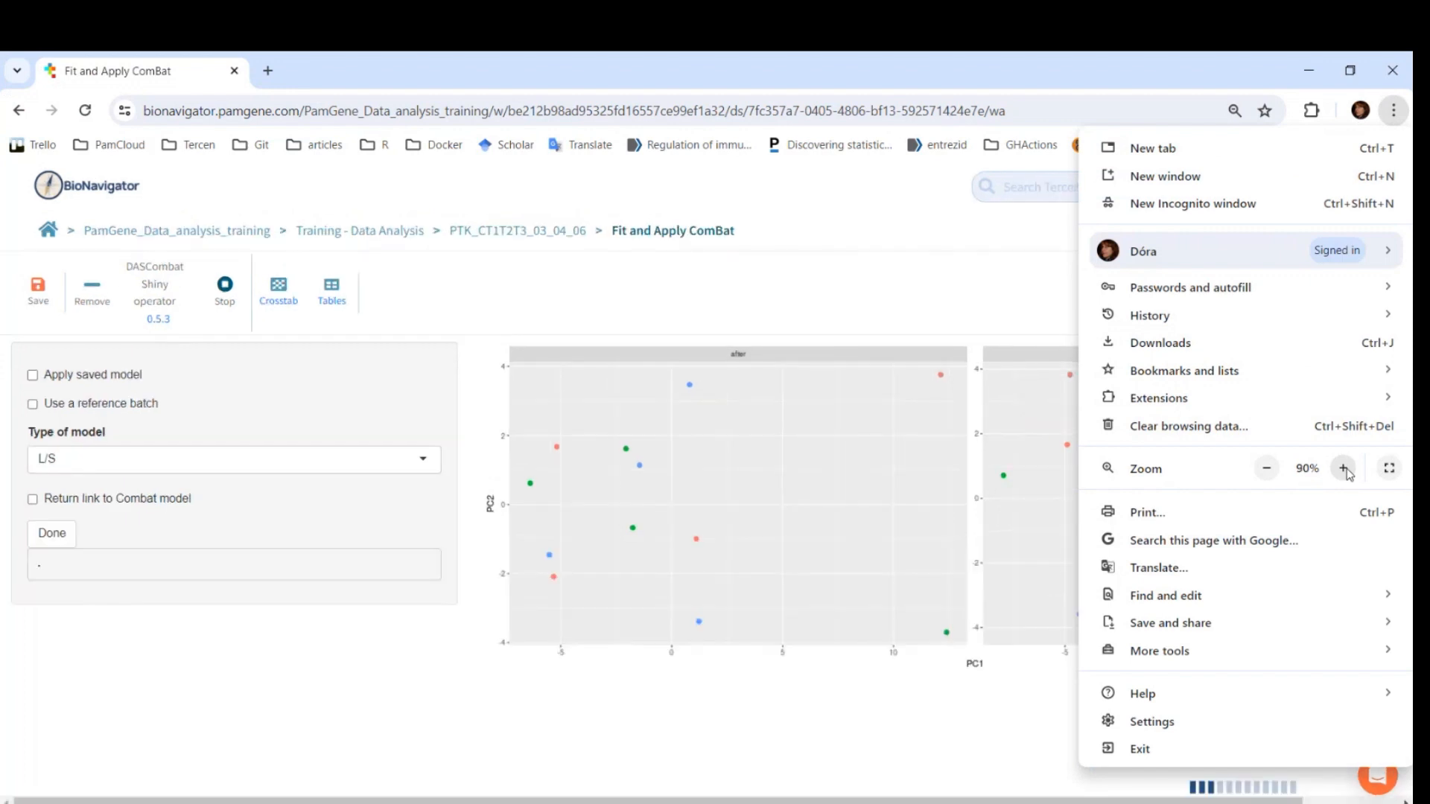
click(843, 734)
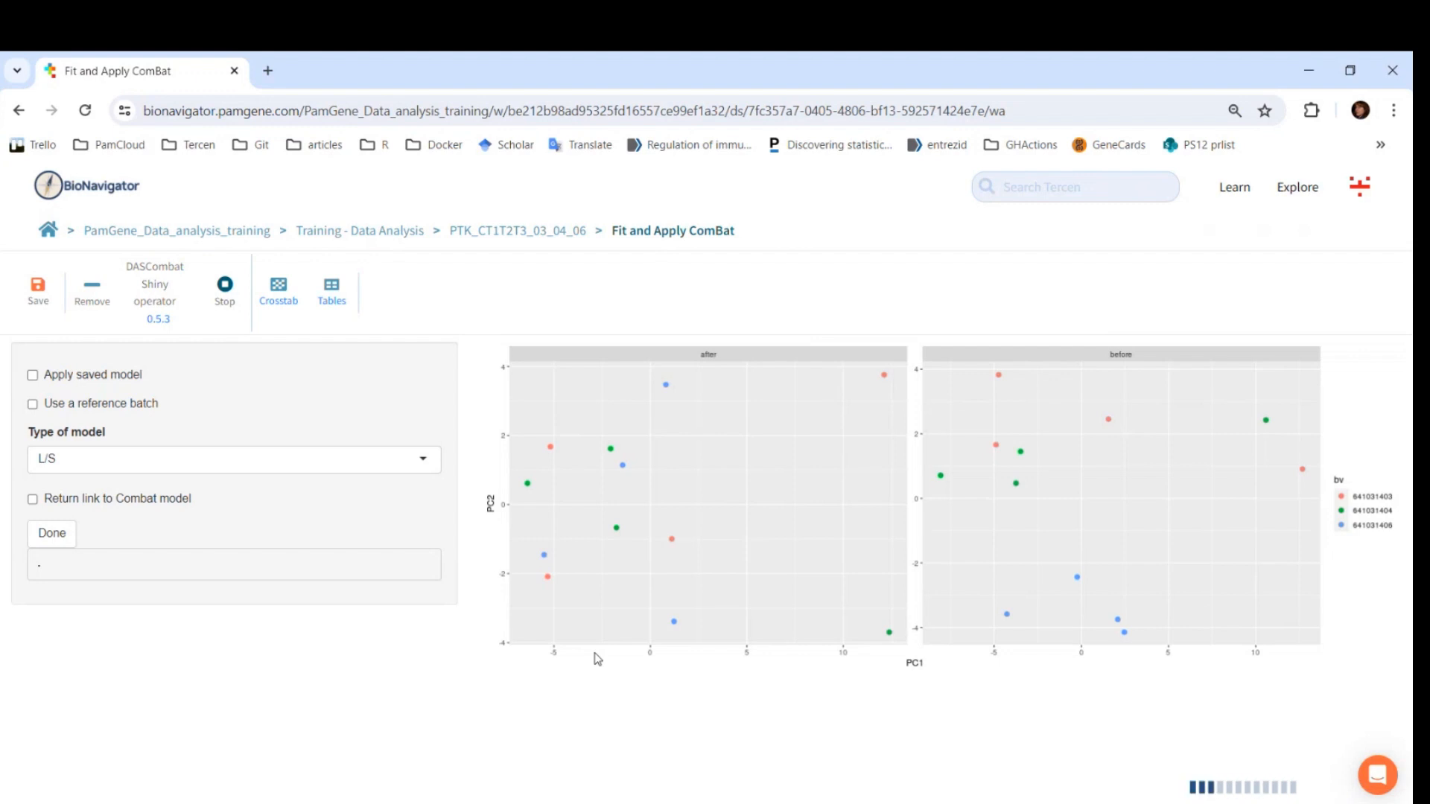
click(45, 539)
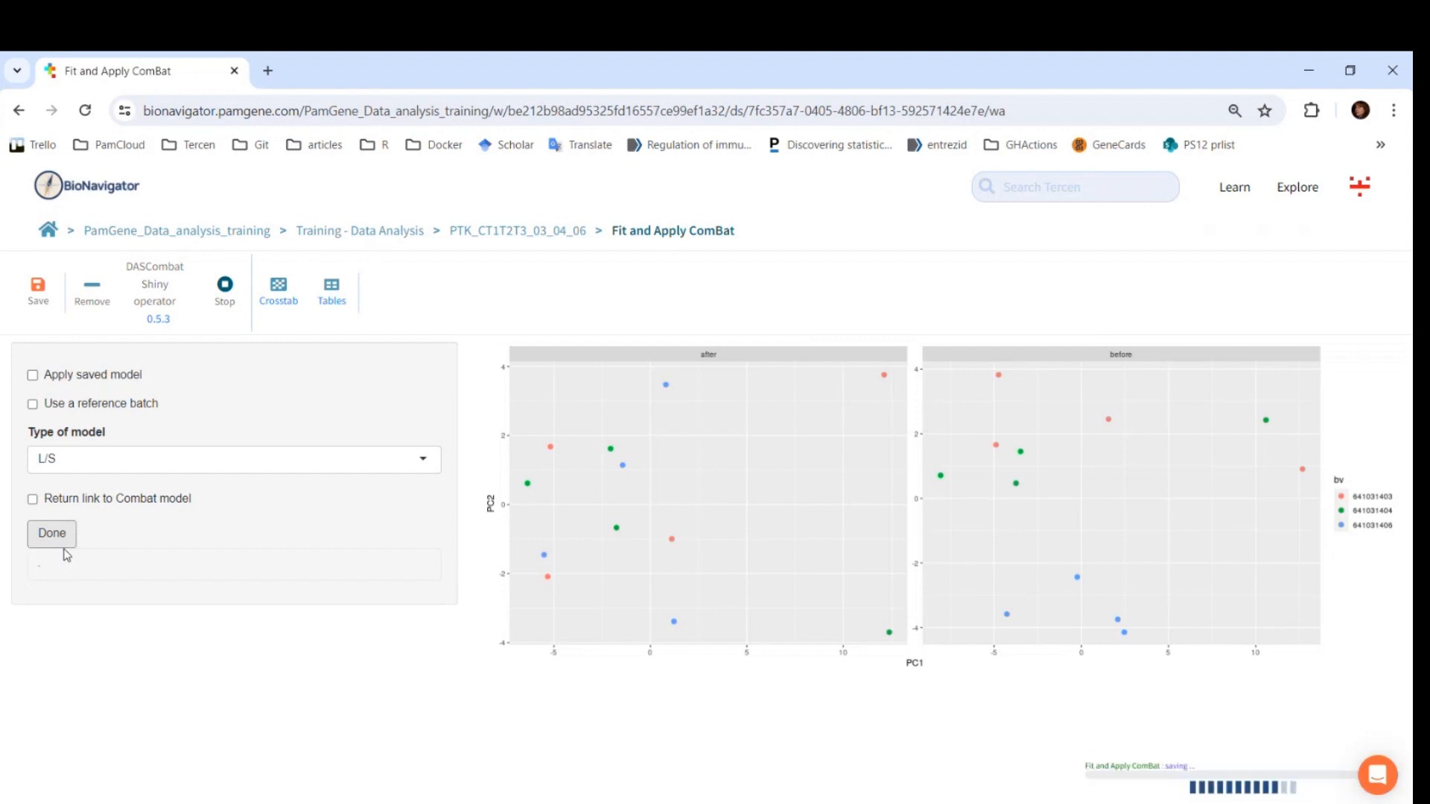
click(552, 233)
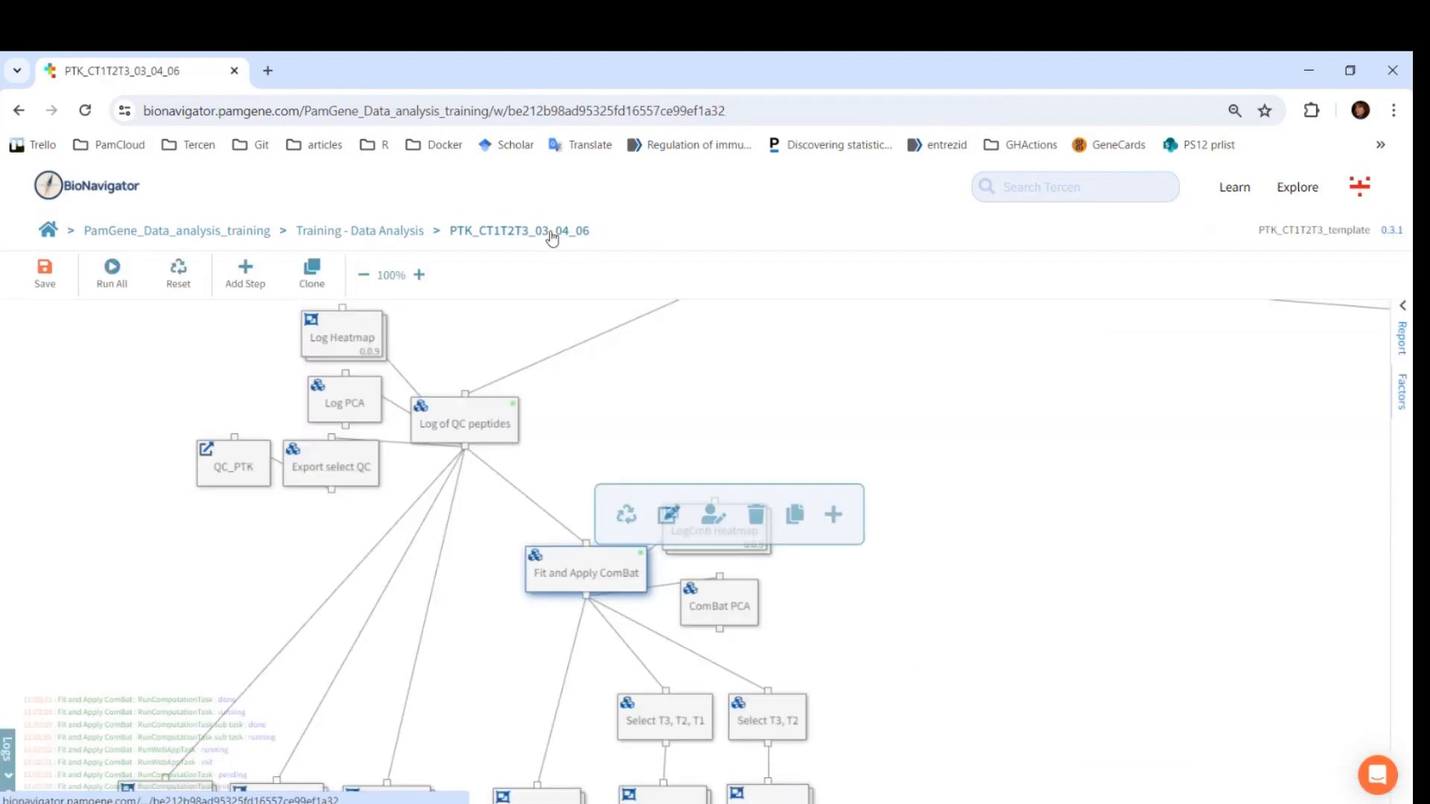
click(889, 659)
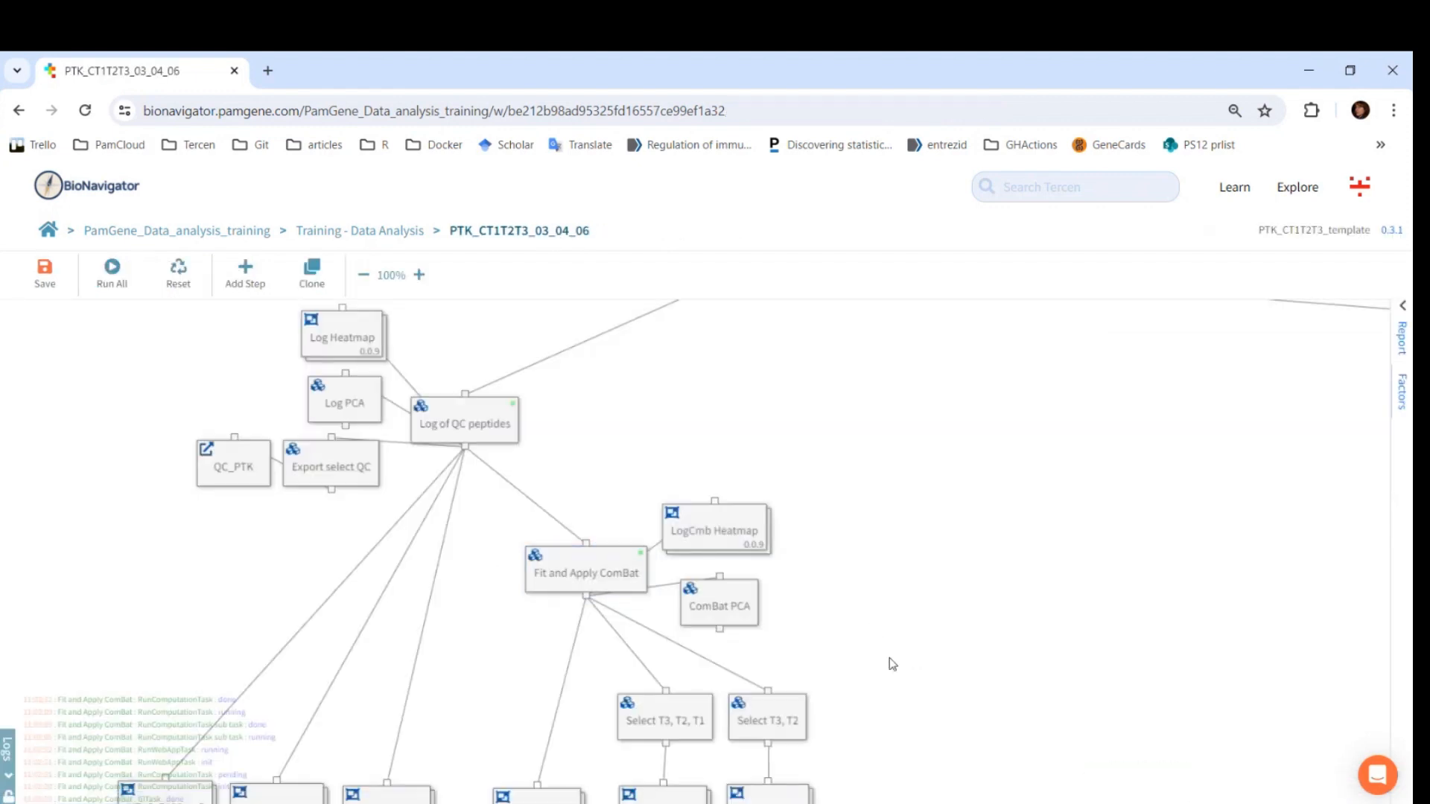
- Run ComBat PCA, compare its biplot with the captured uncorrected one, and stop the step from the workflow
click(719, 615)
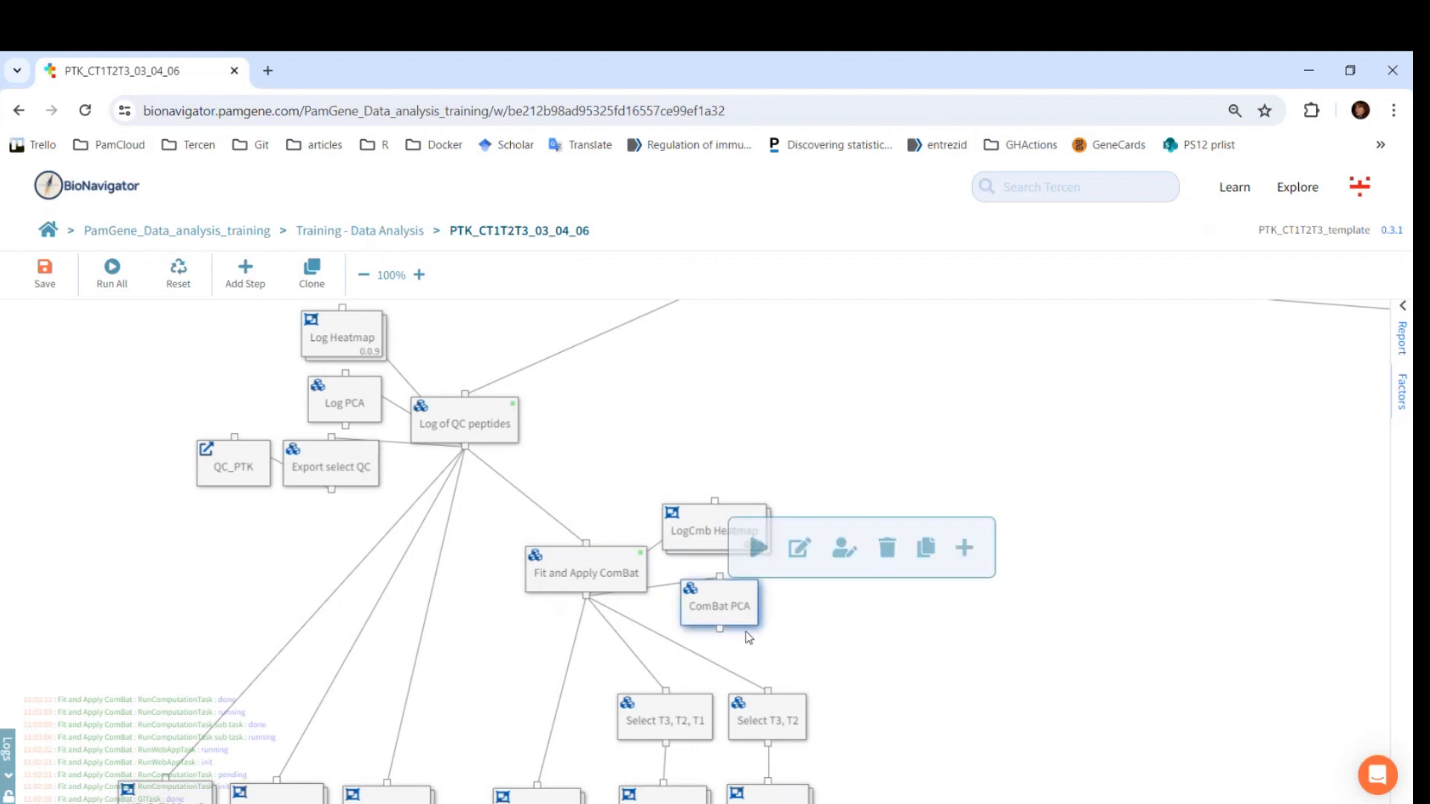
click(757, 548)
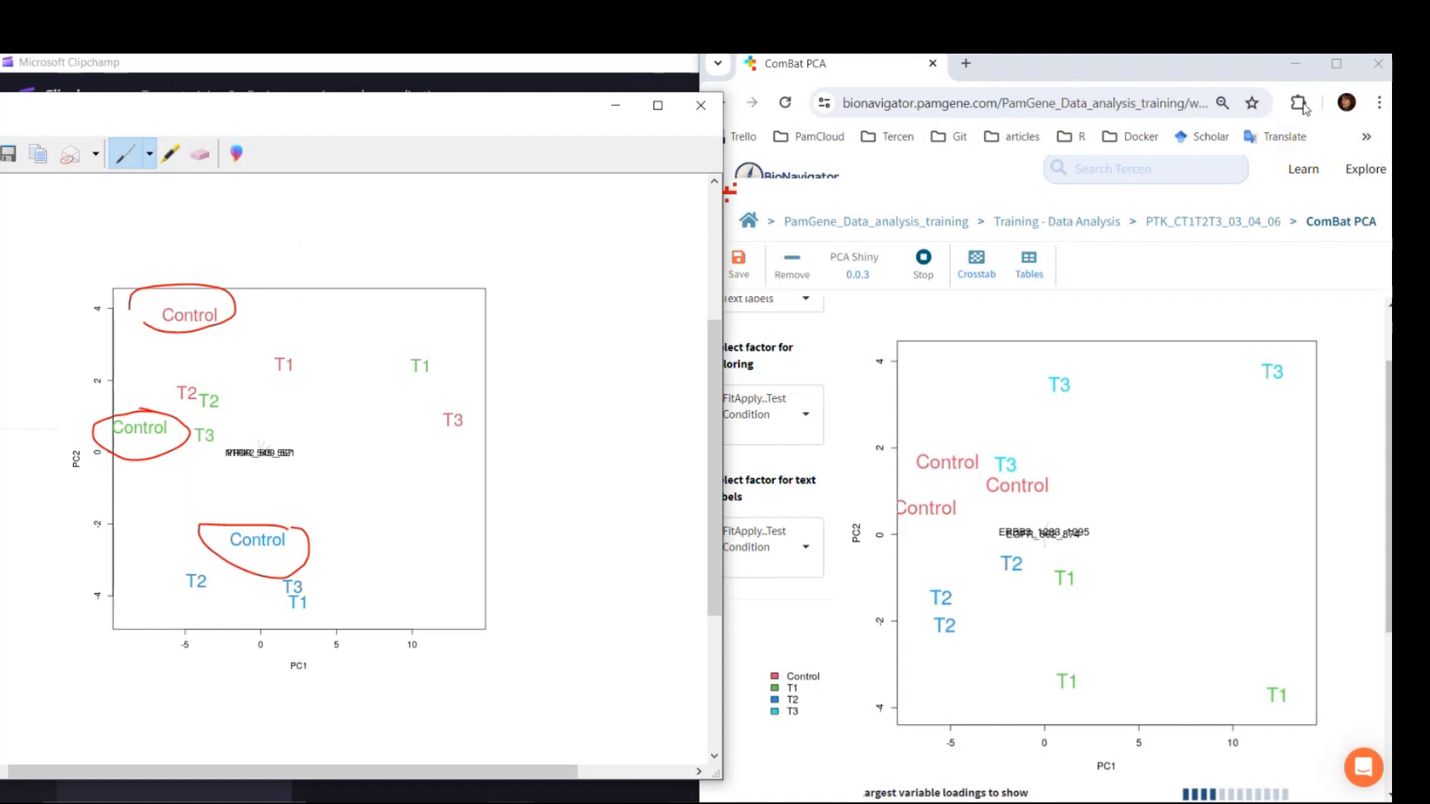
click(1336, 65)
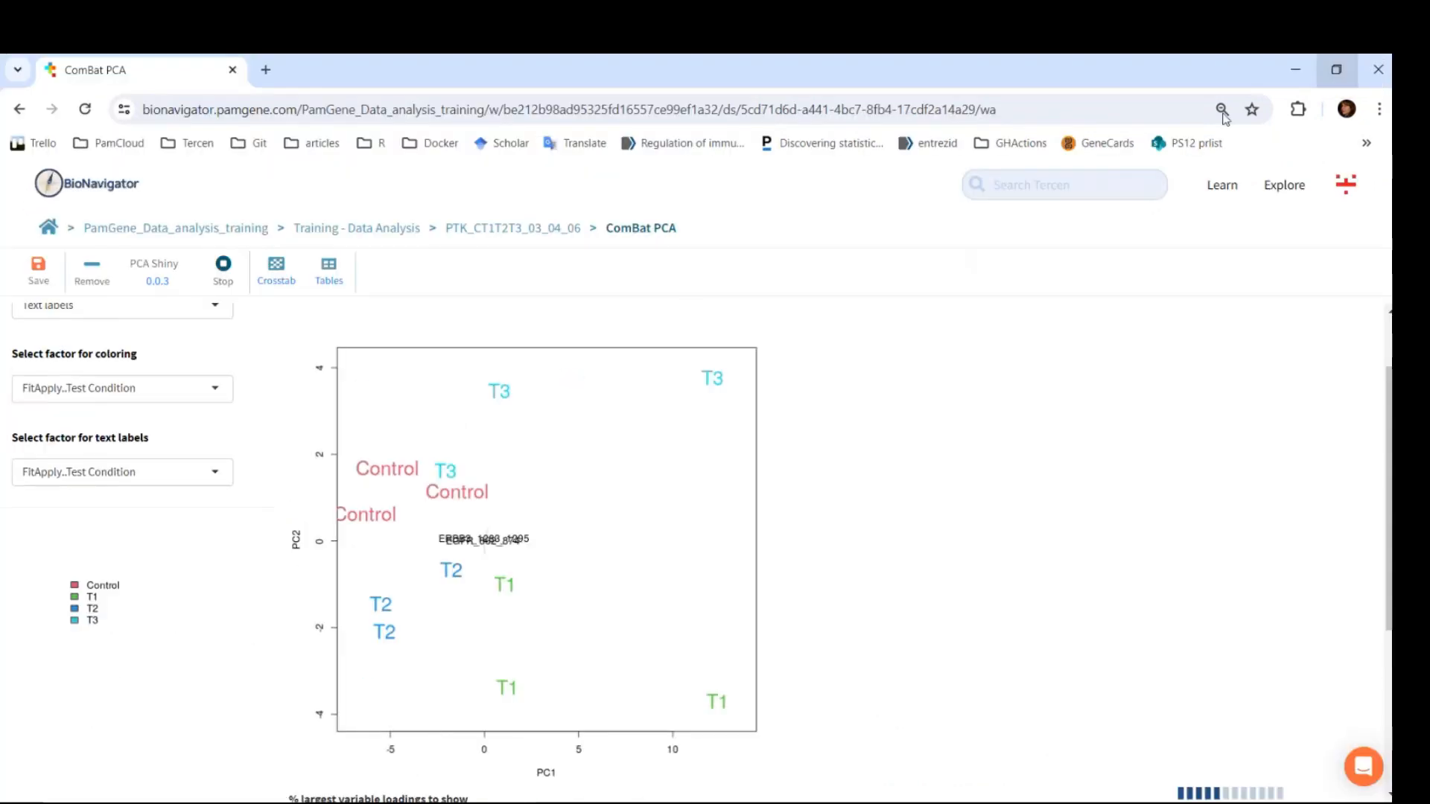
click(477, 232)
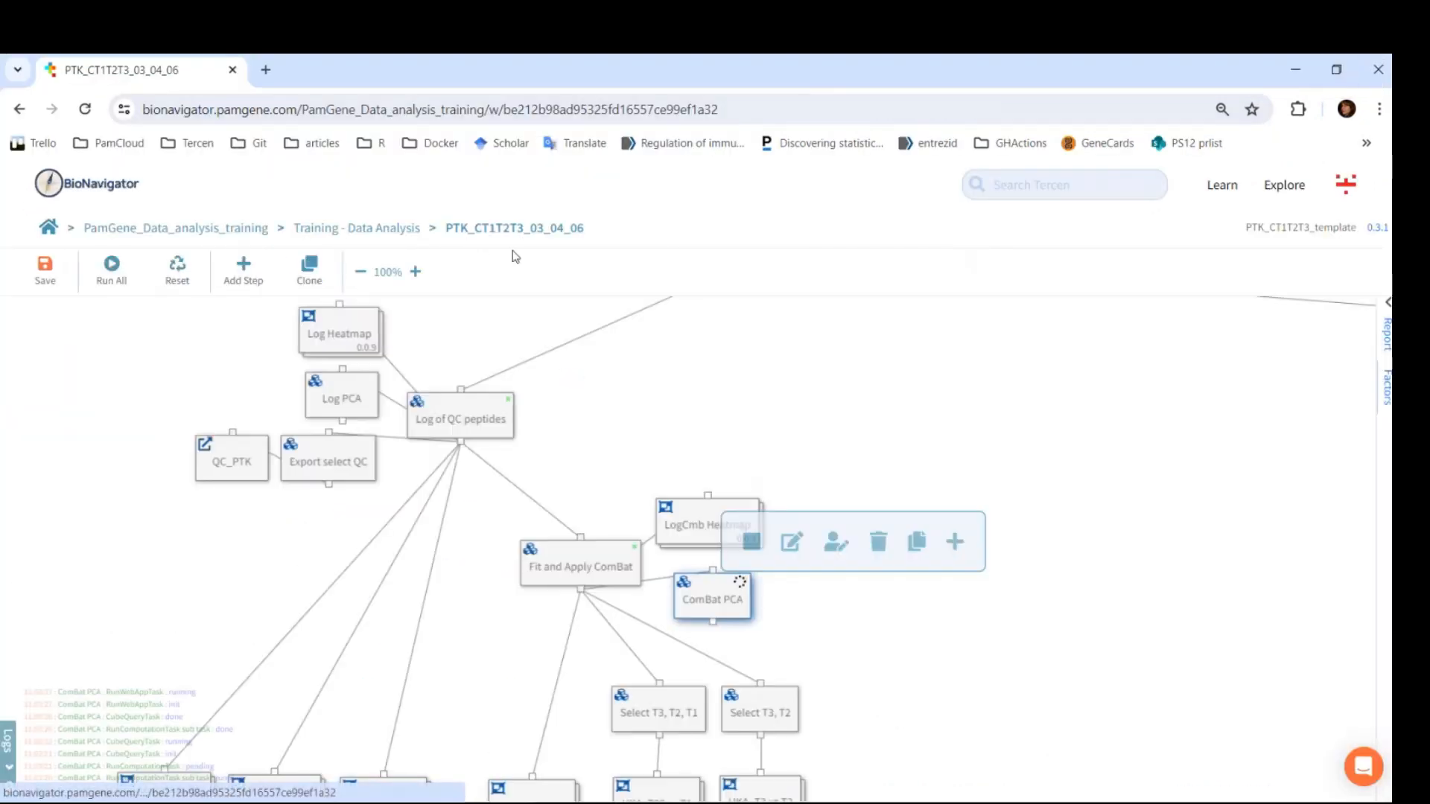
click(751, 542)
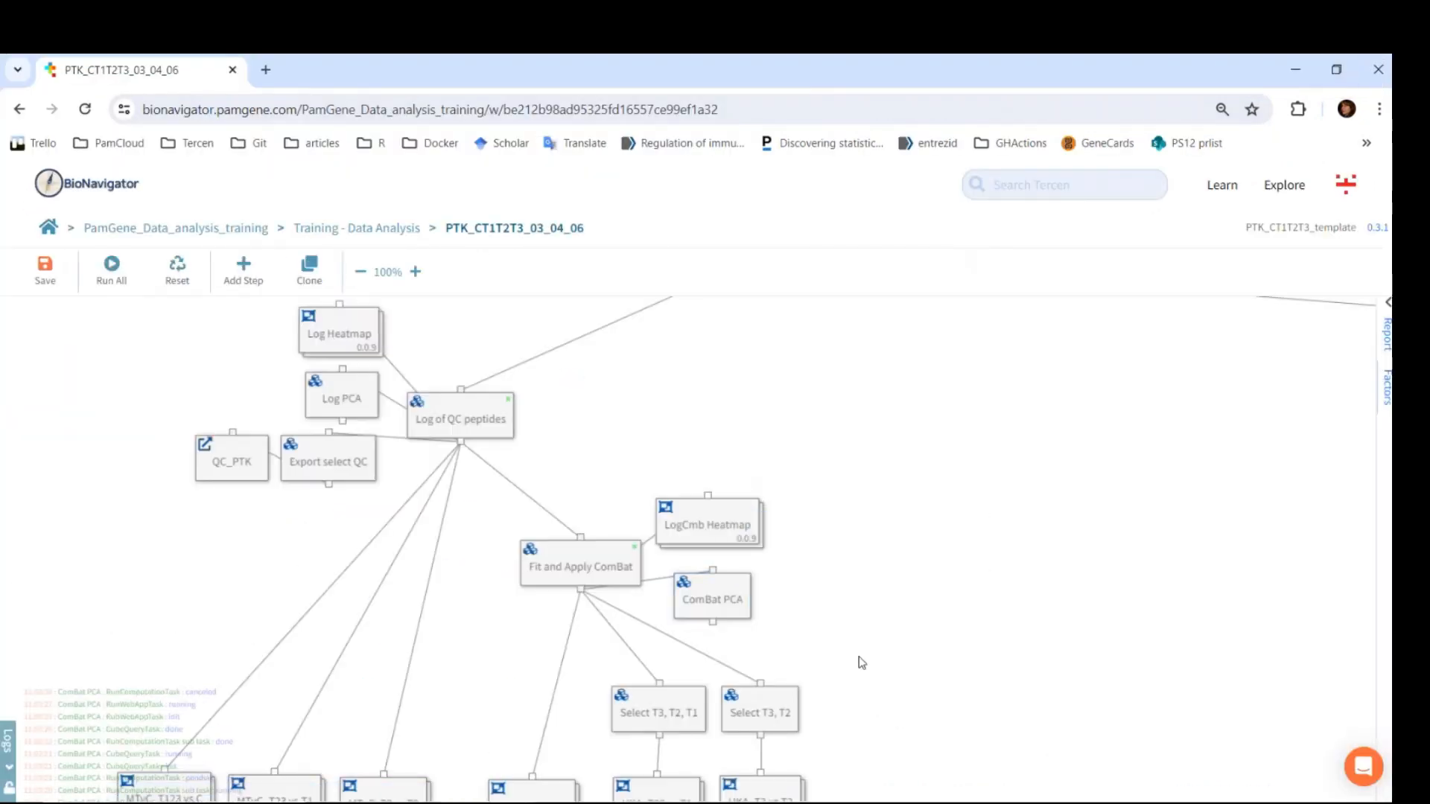